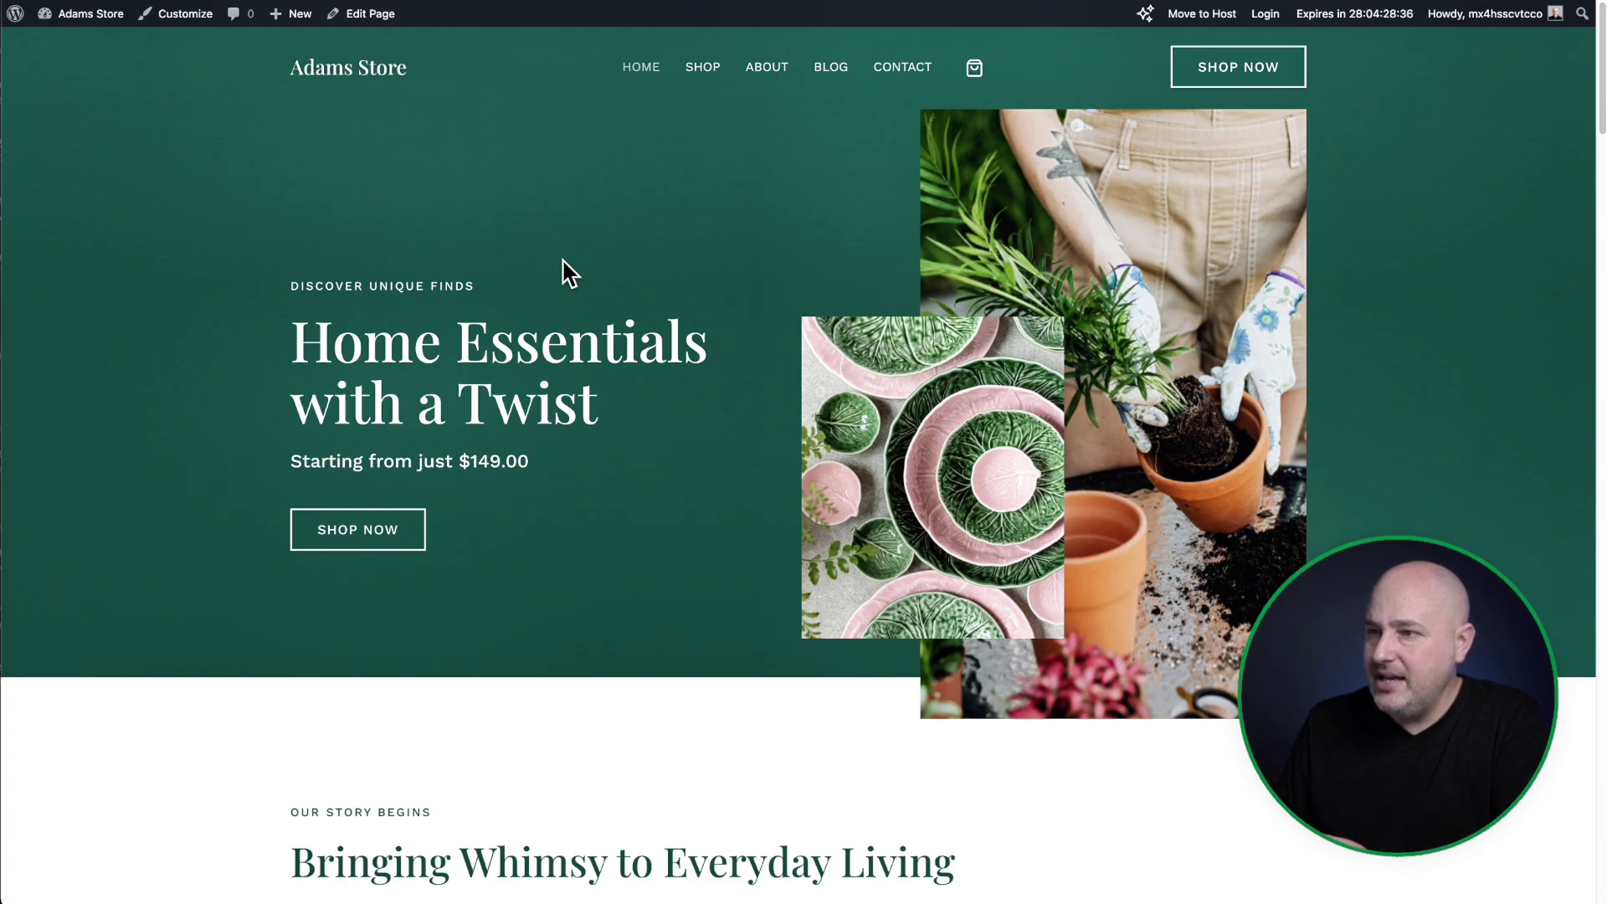
Open the site's installed plugins list and check the SureCart plugin's version.
scroll(578, 205, down, 1)
scroll(596, 199, up, 1)
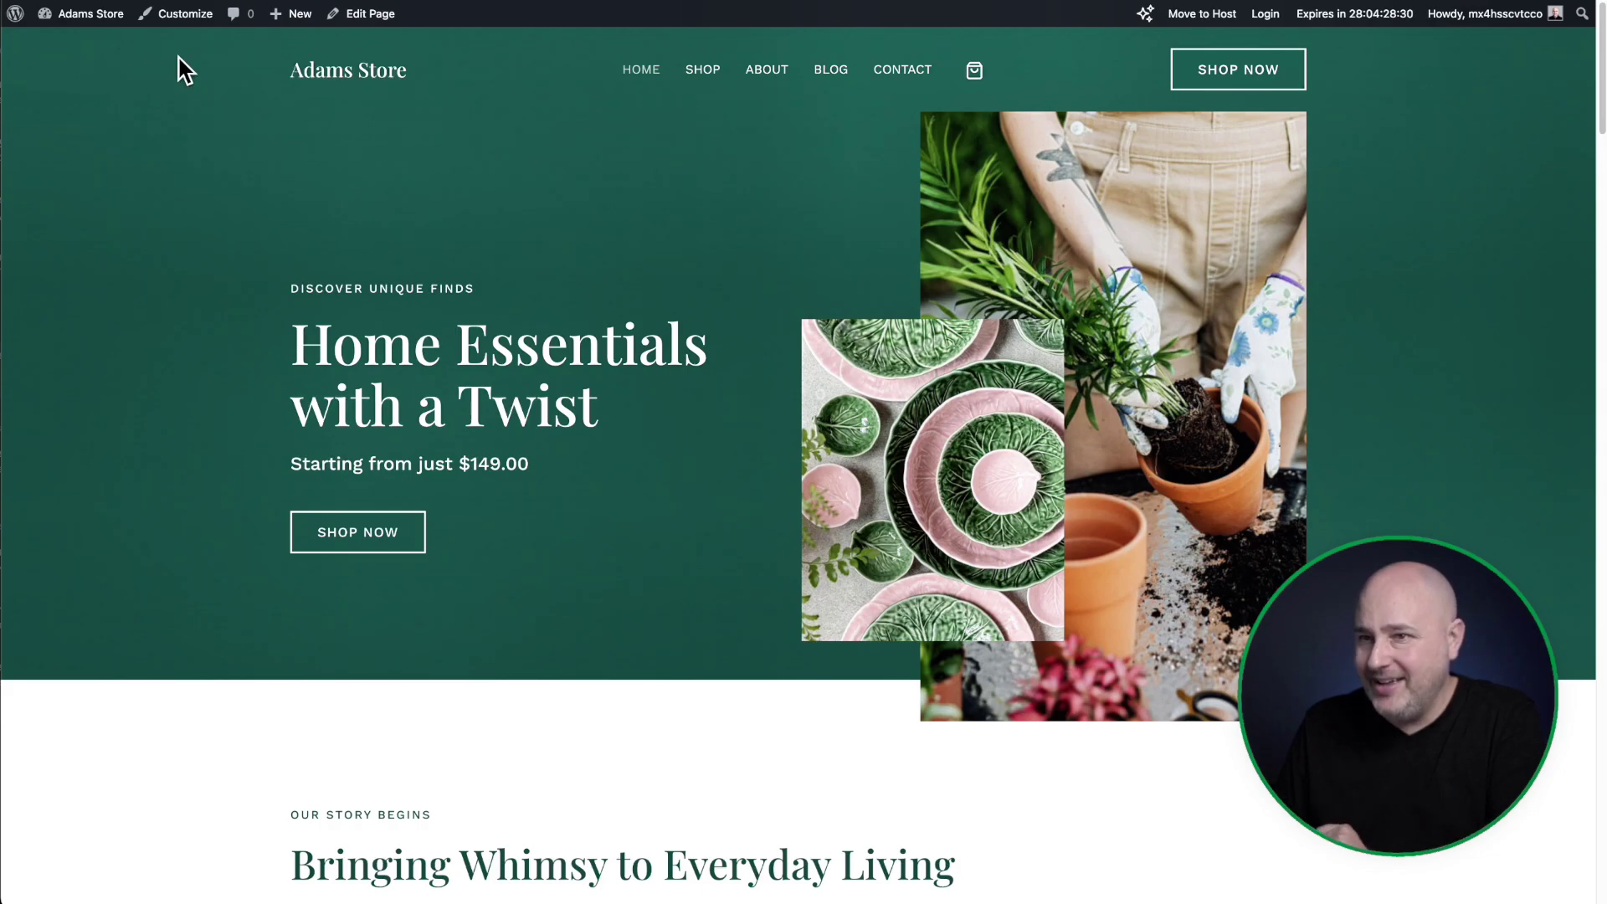
mouse_move(88, 14)
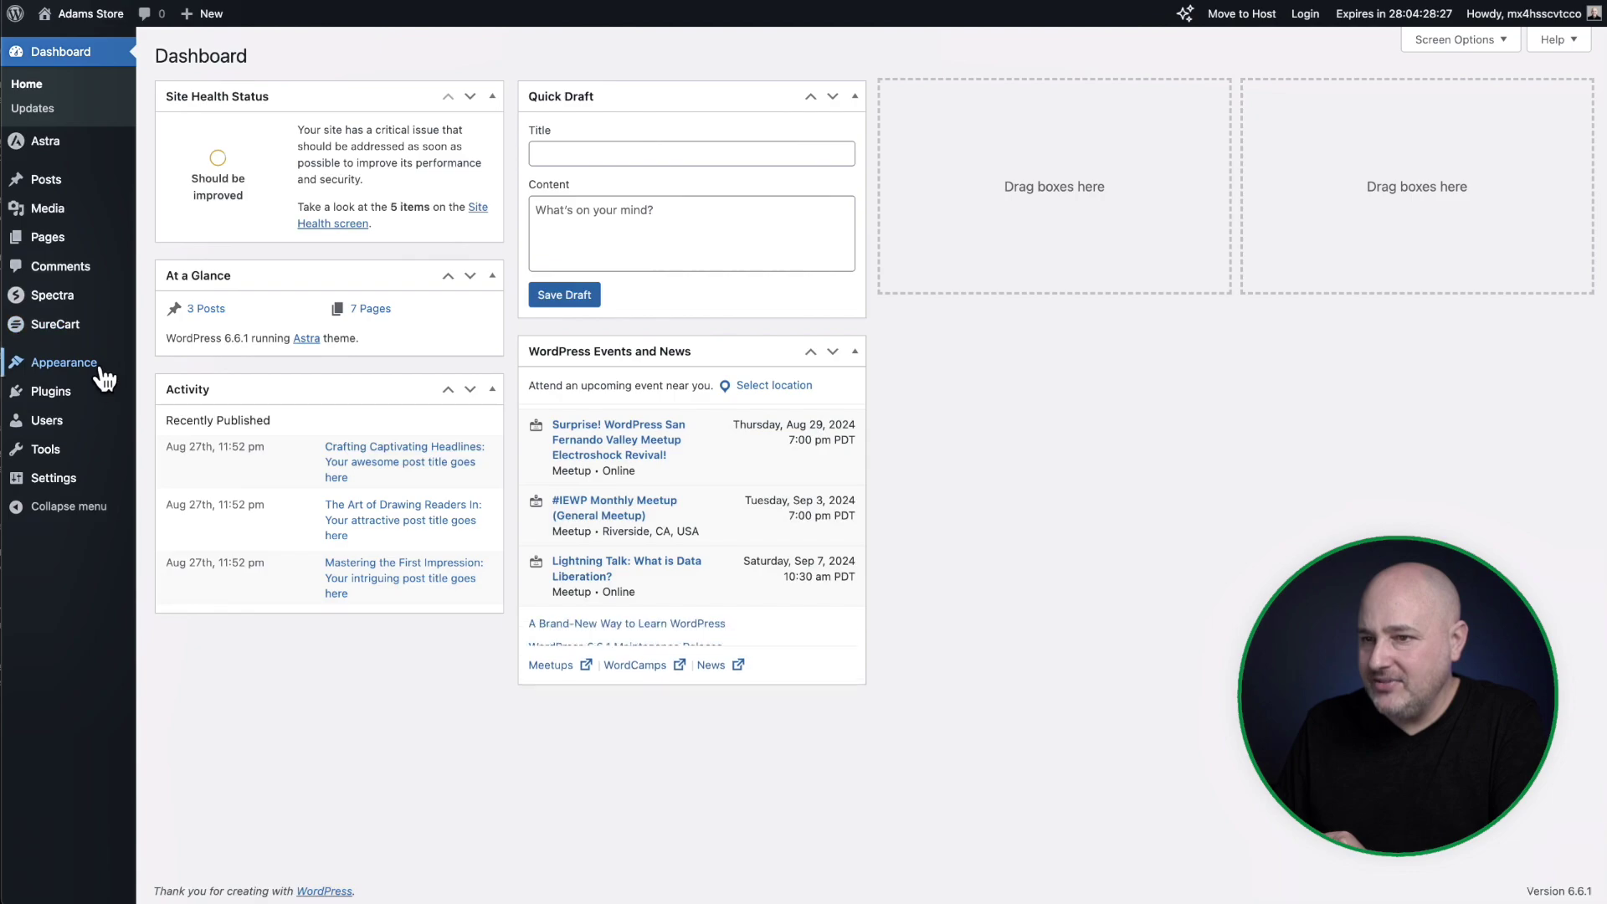
click(91, 400)
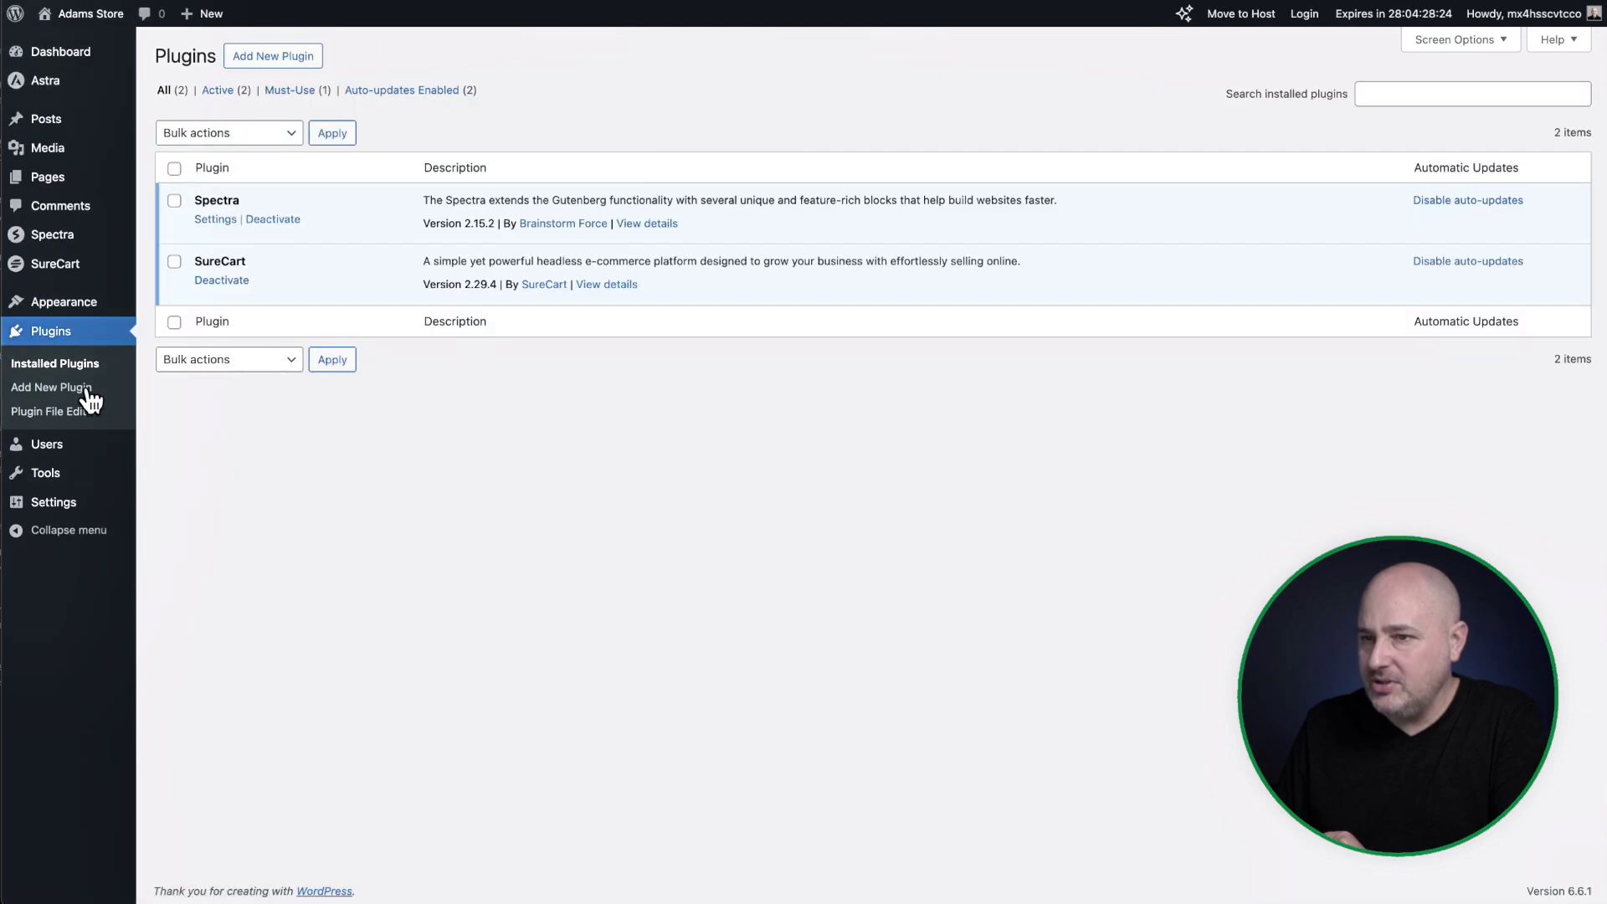
drag(251, 199, 179, 191)
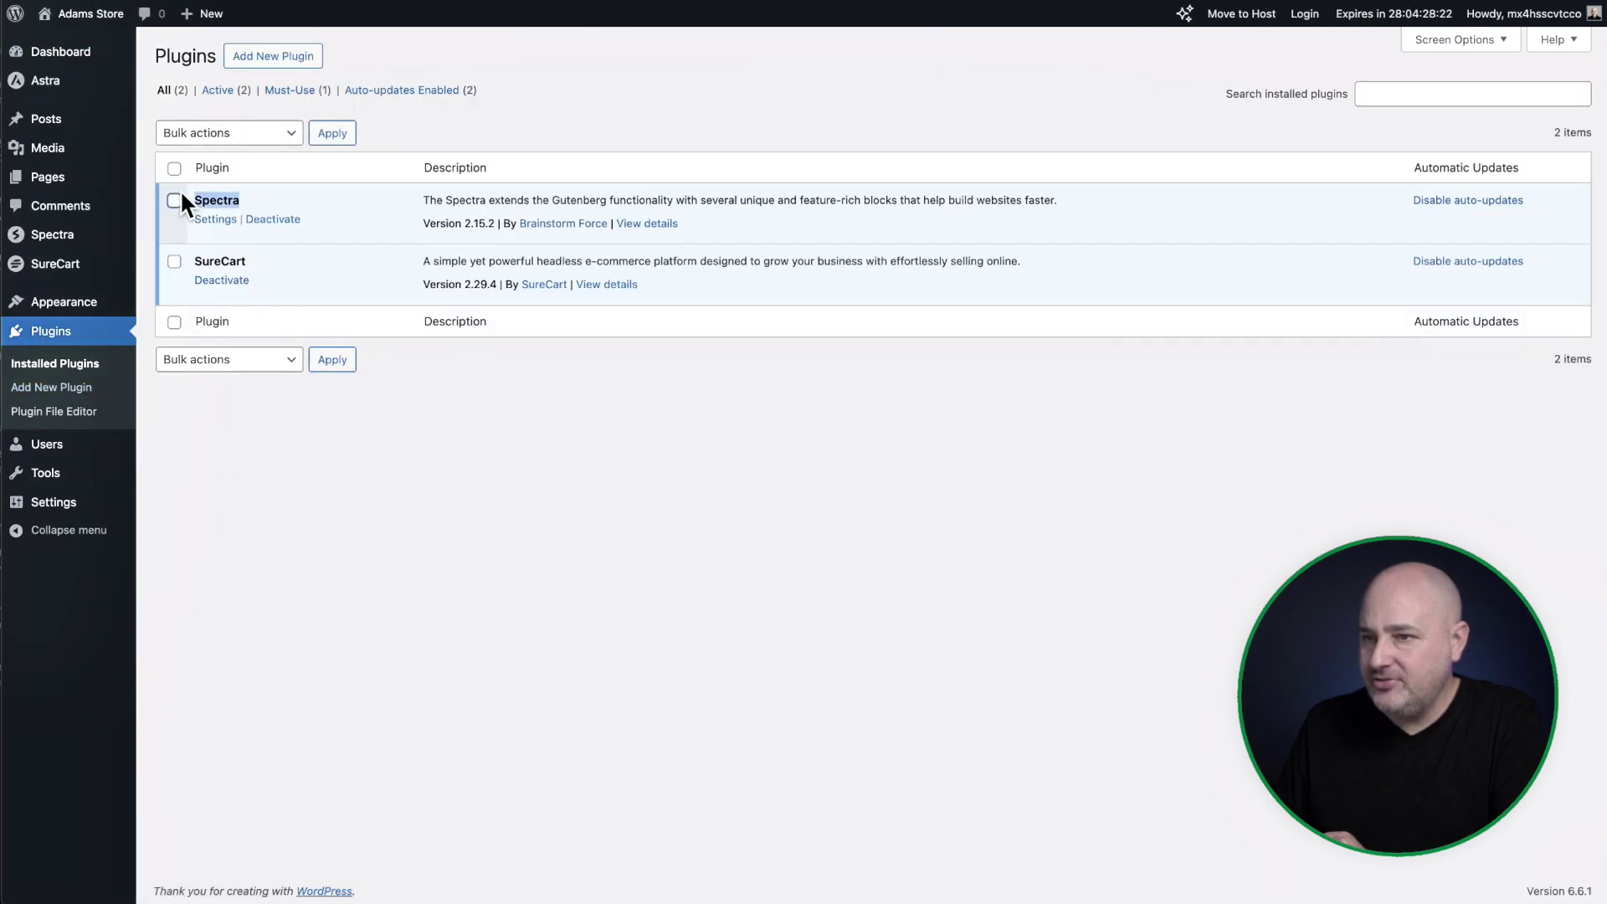
drag(257, 252, 201, 251)
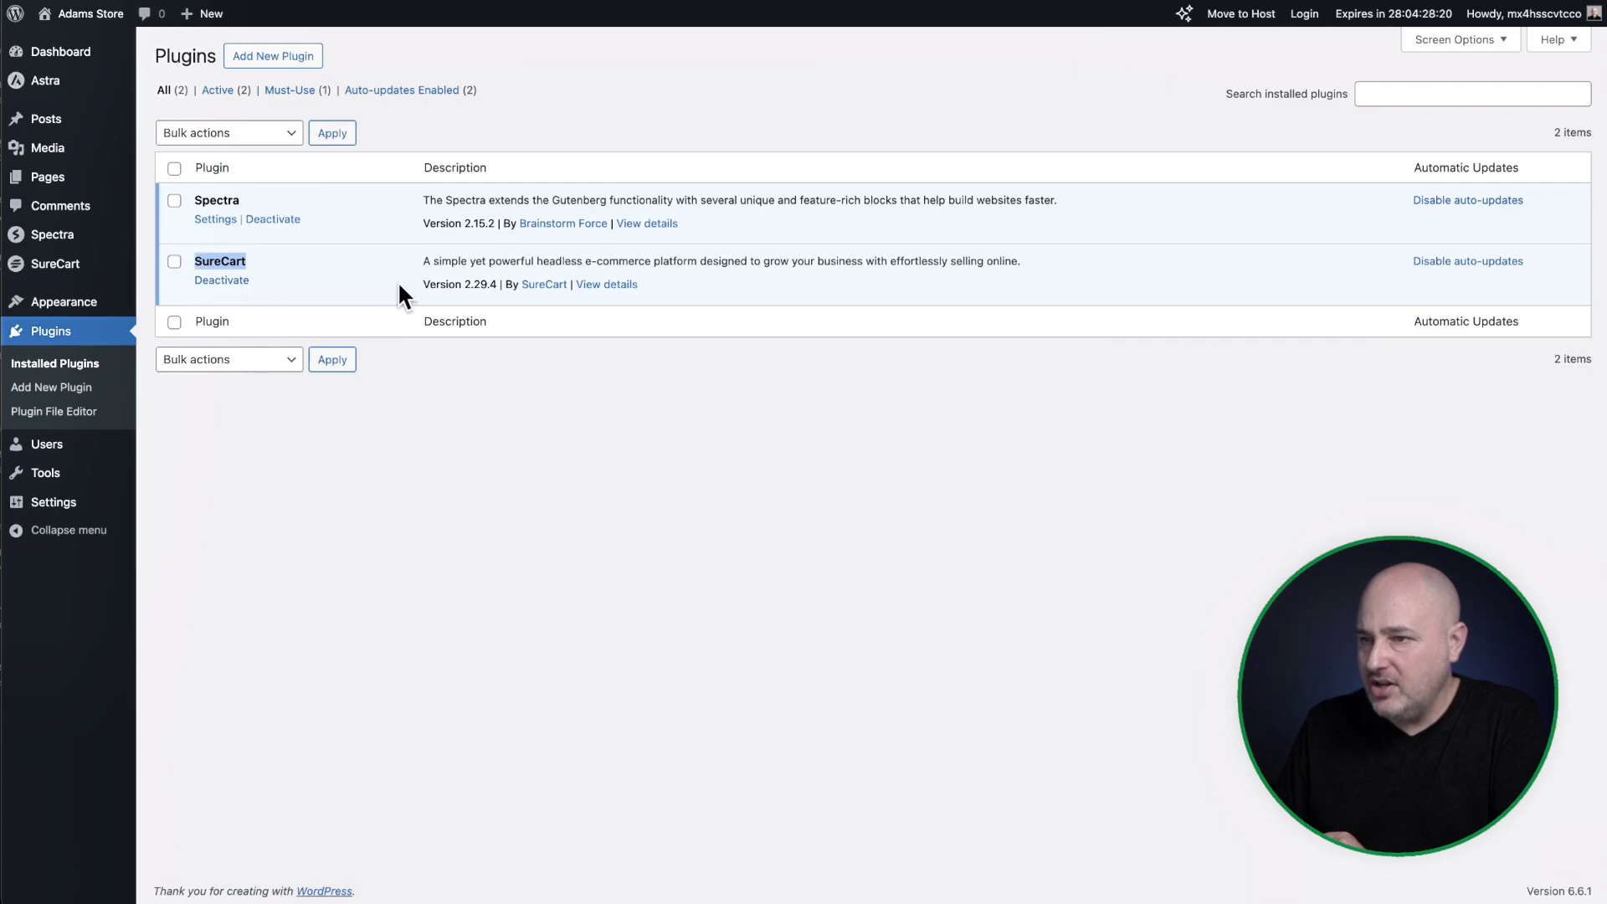
drag(421, 284, 496, 286)
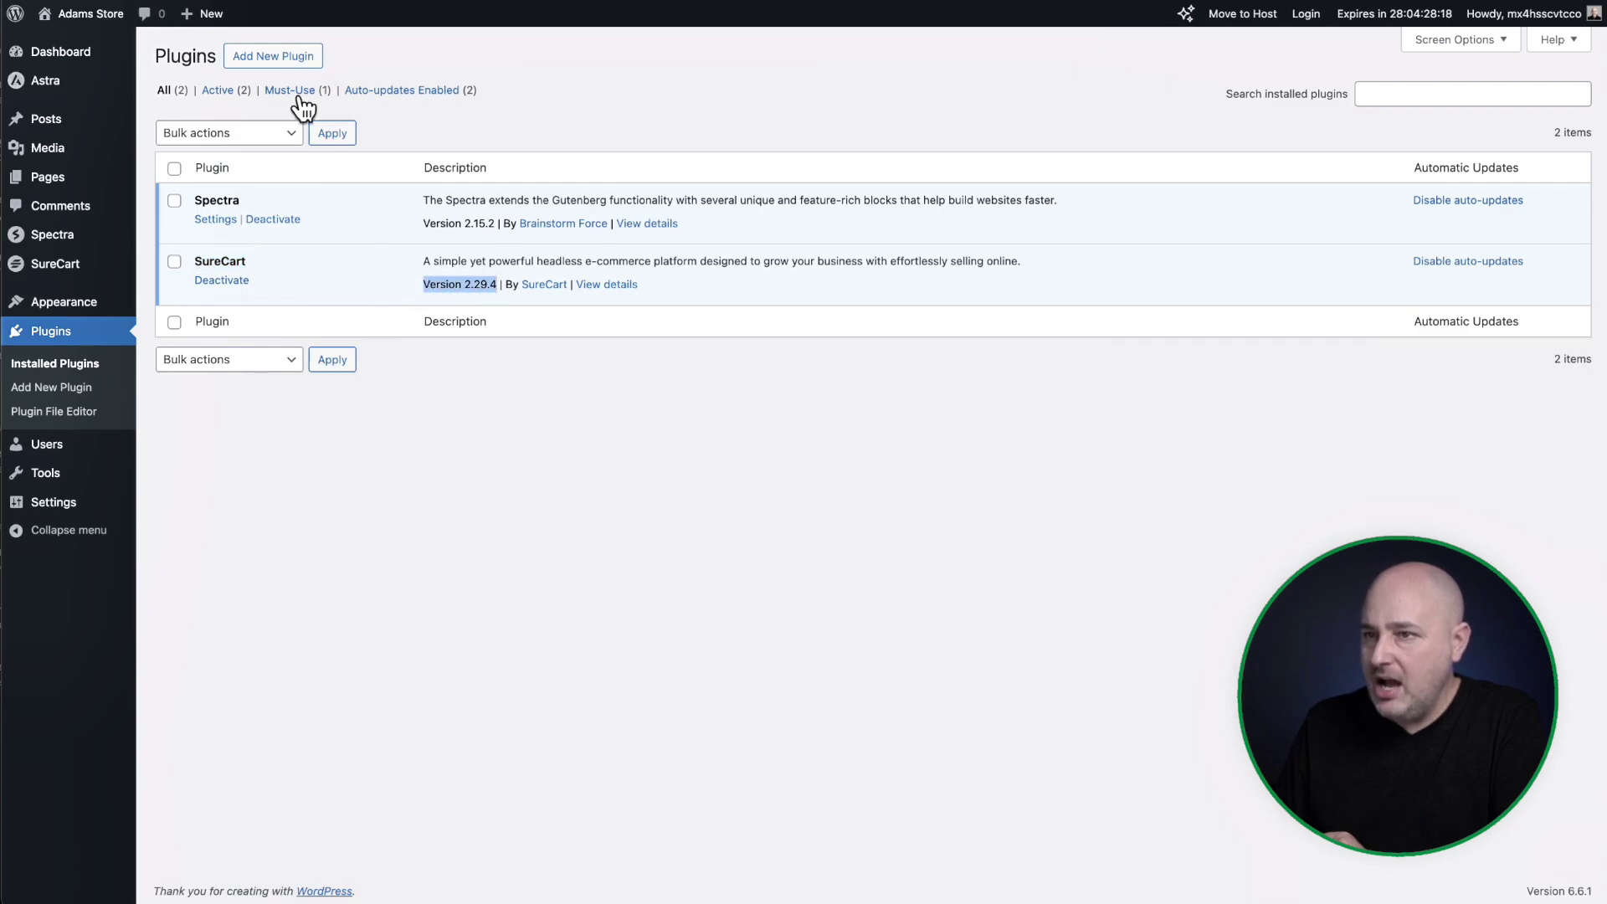
Upload surecart.zip as a plugin and replace the installed SureCart with the uploaded version 3.0.0-alpha21.
click(280, 68)
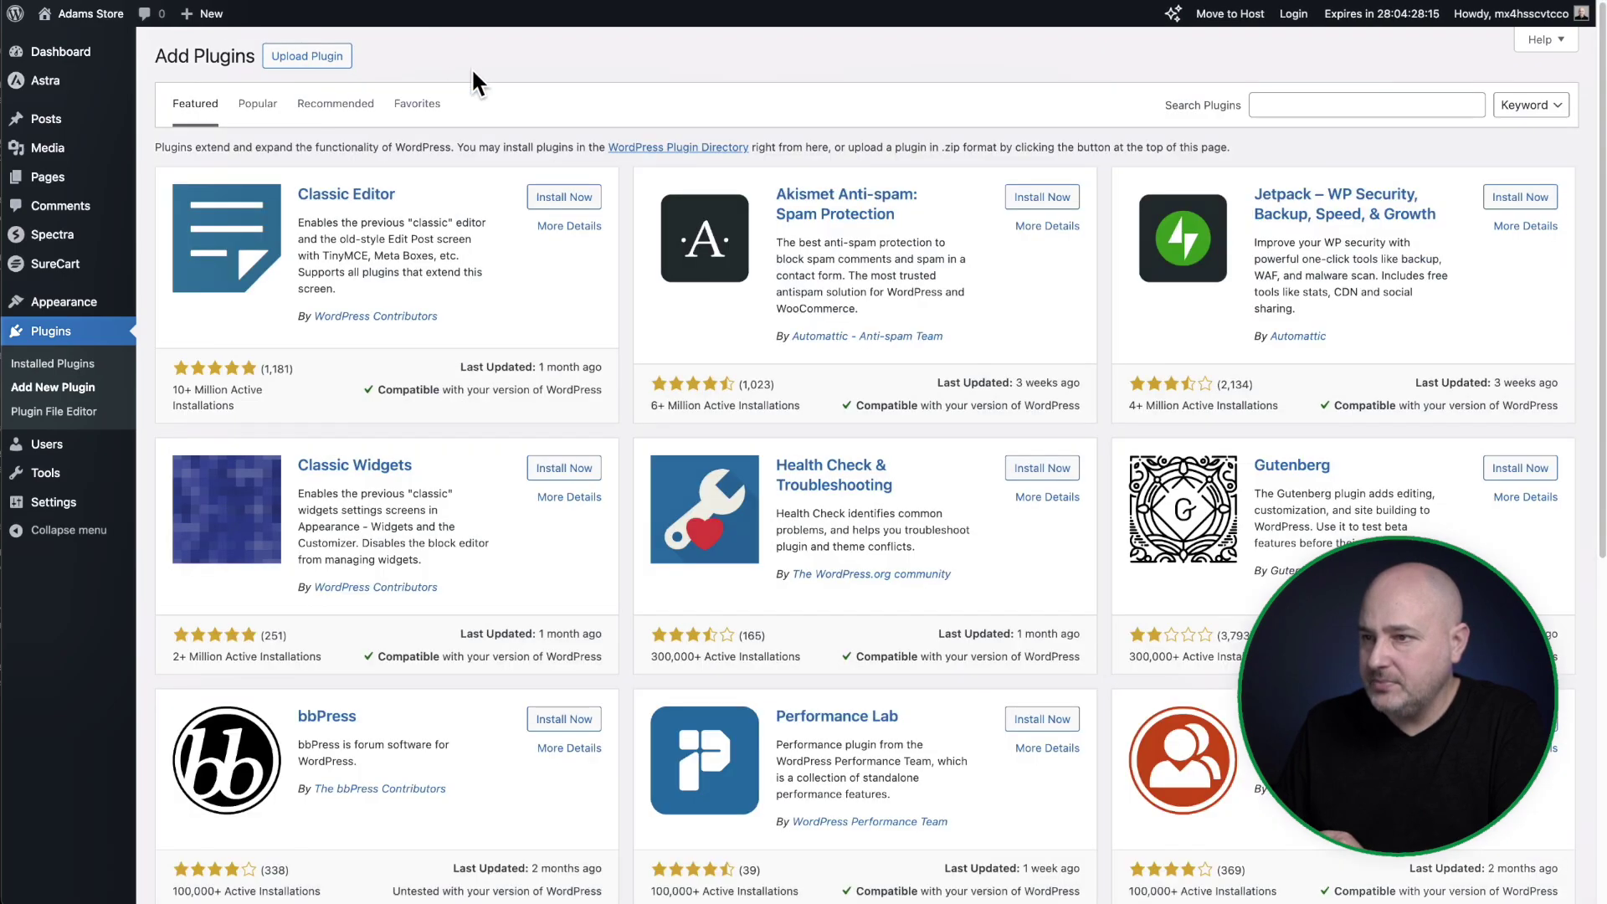
click(311, 57)
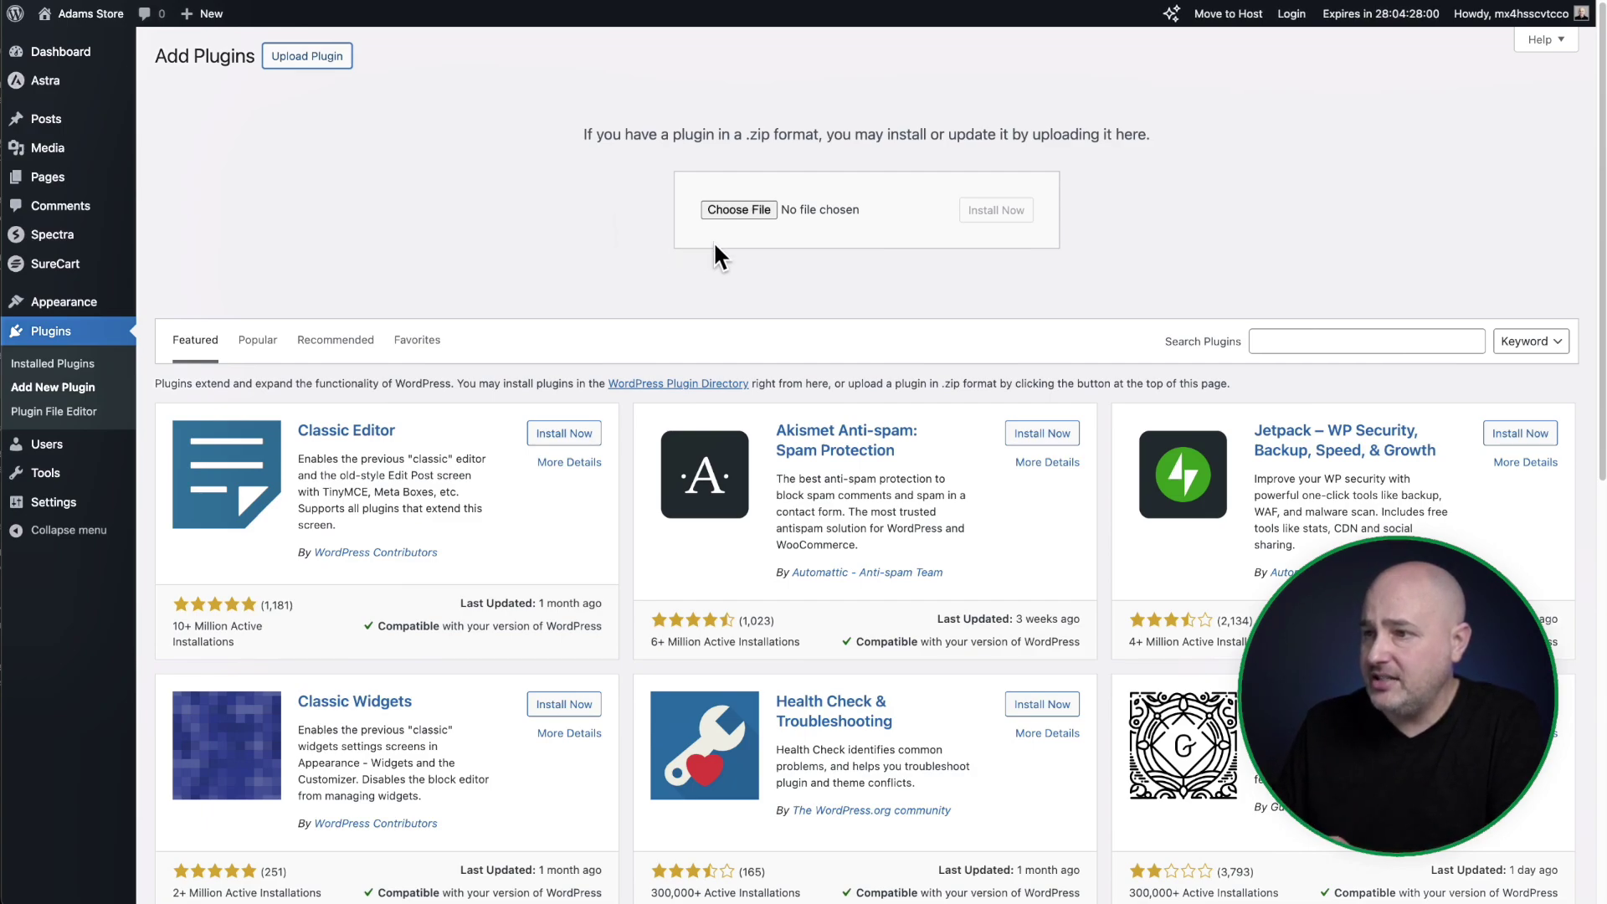
click(730, 210)
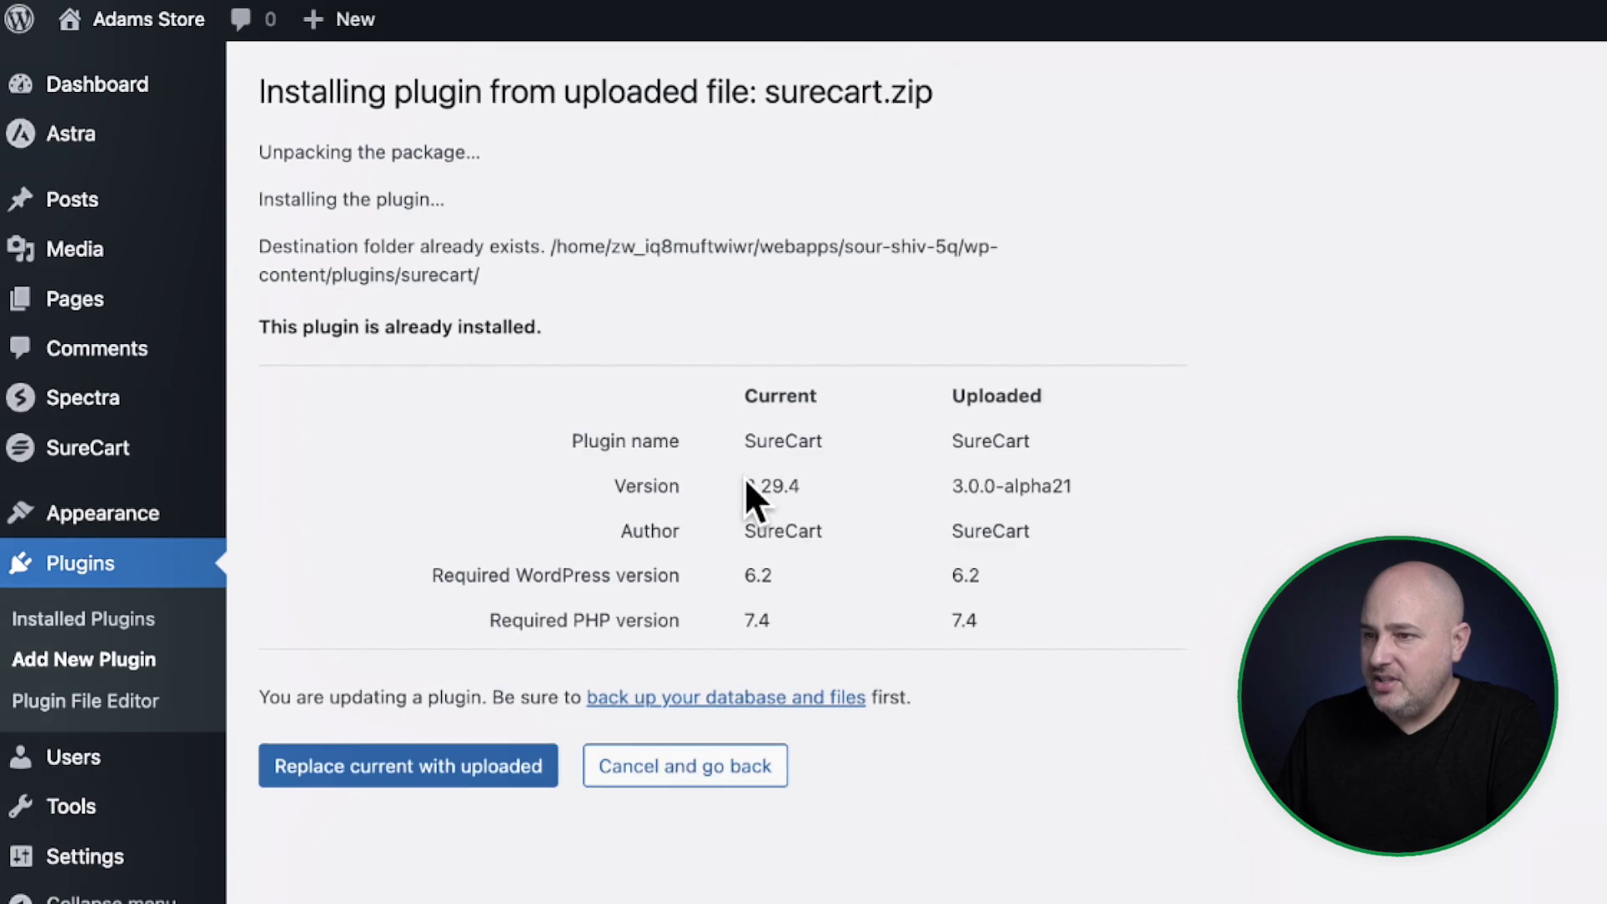
drag(746, 484, 812, 484)
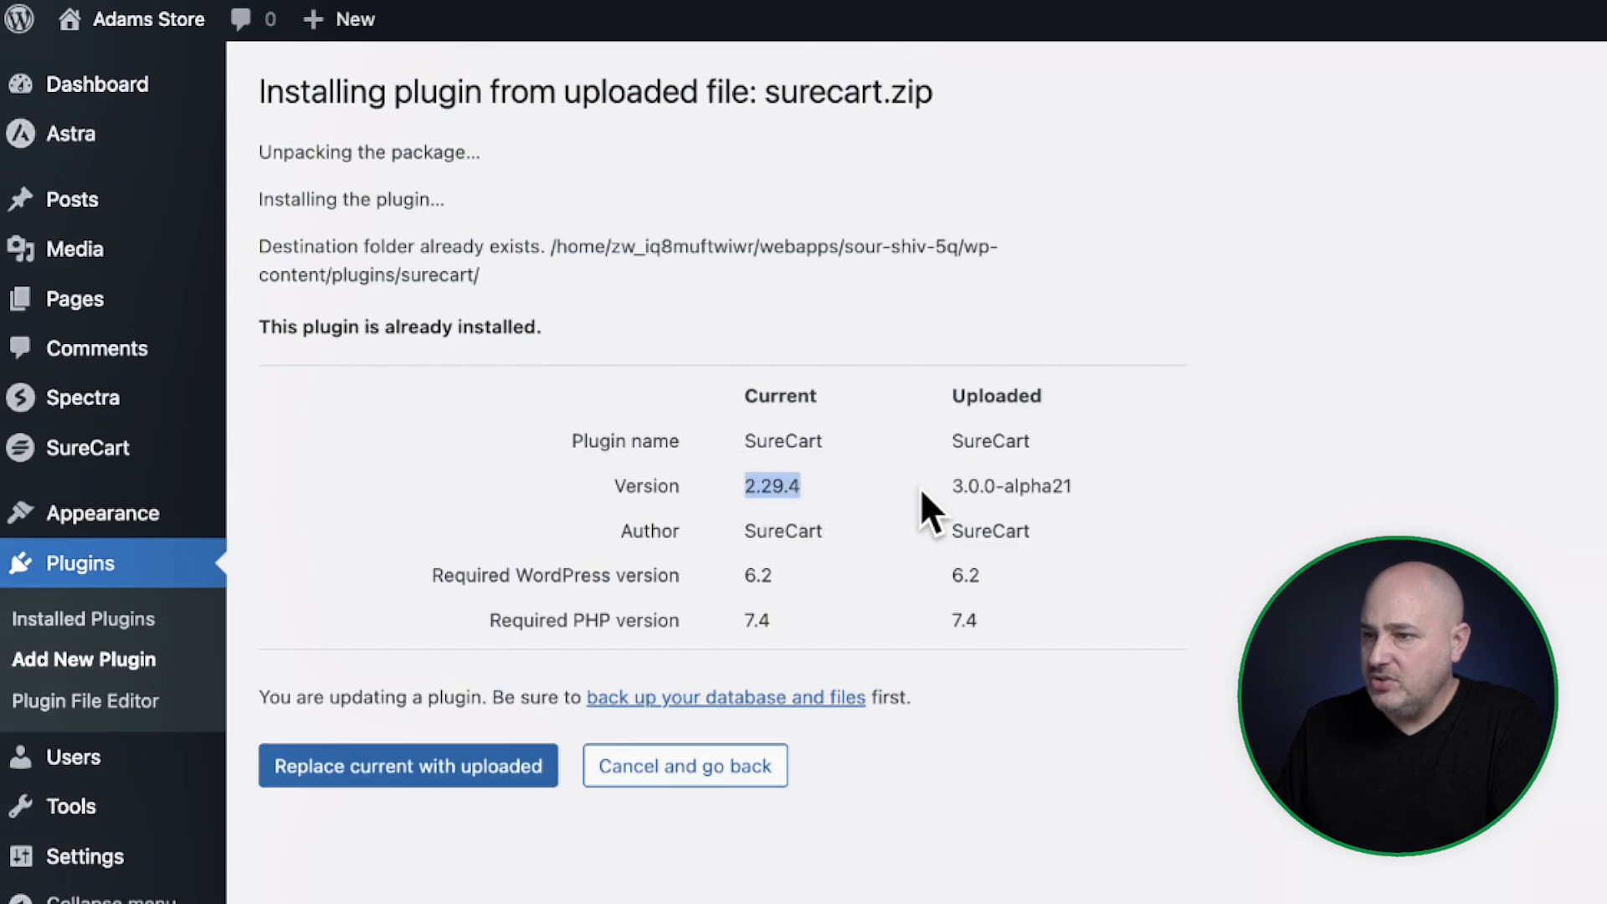
drag(953, 485, 1061, 486)
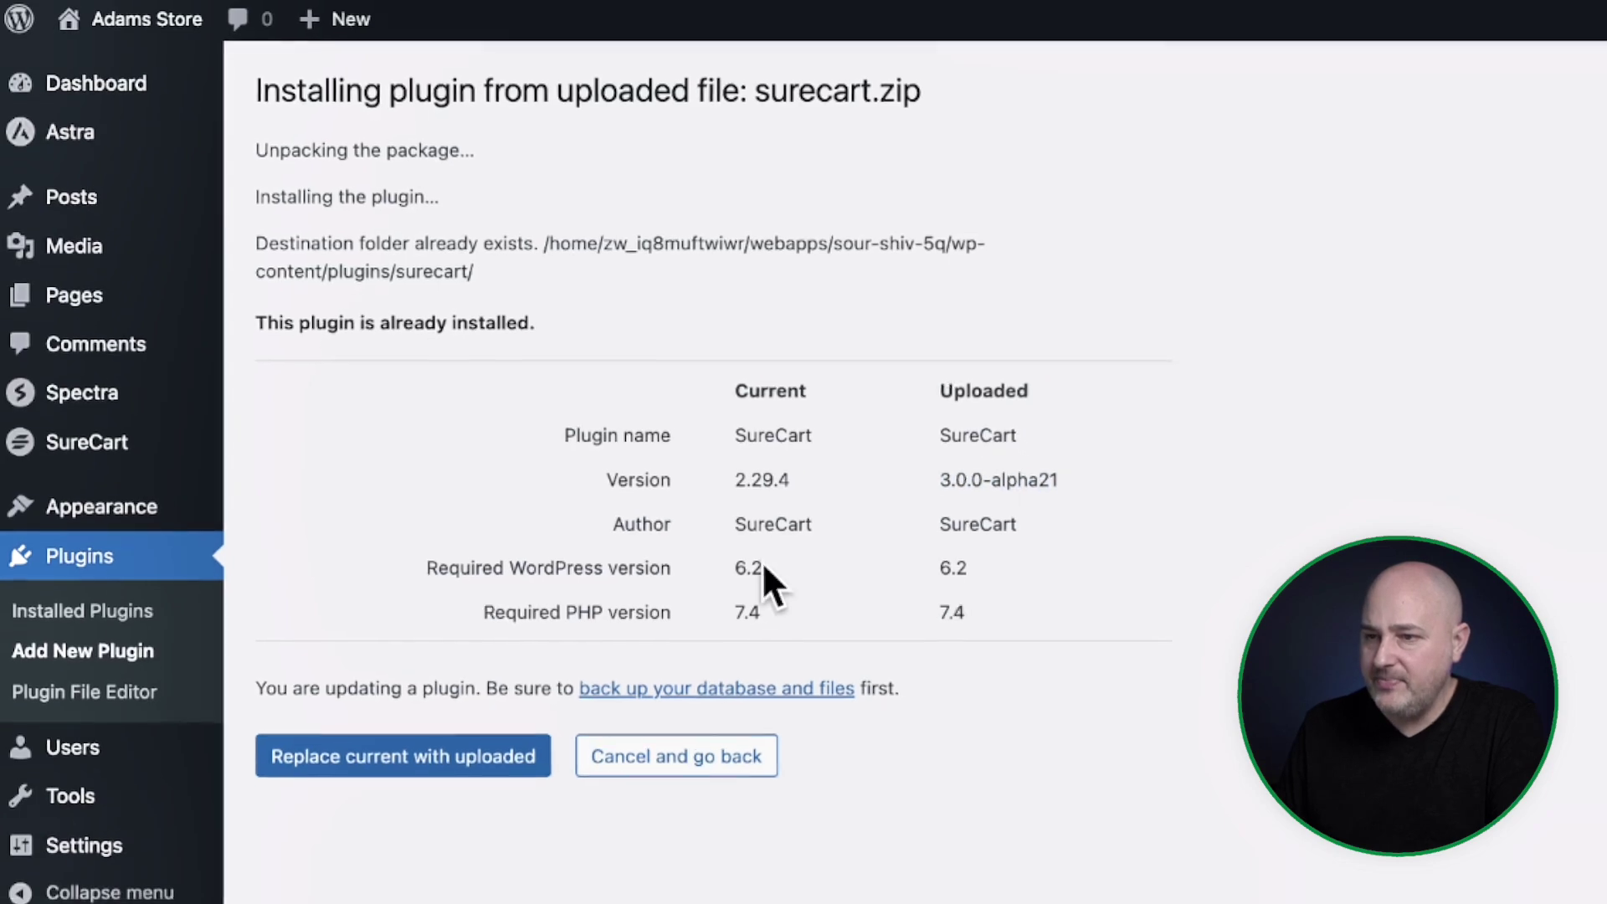
click(413, 768)
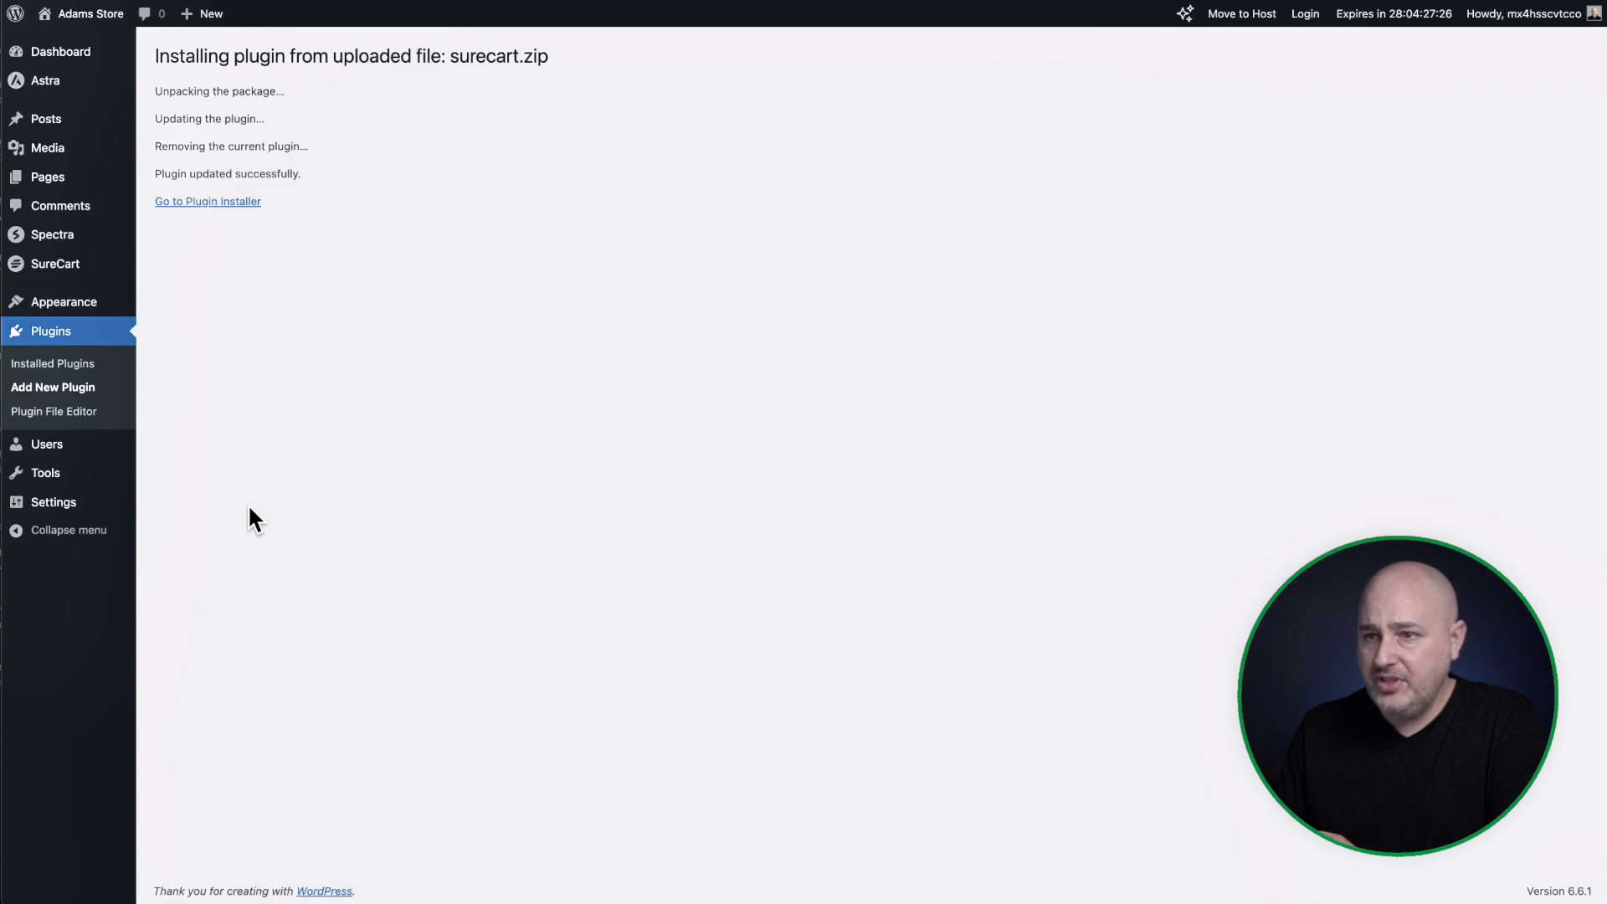
Open the SureCart dashboard, read the "Getting things ready" notice and dismiss it.
mouse_move(127, 266)
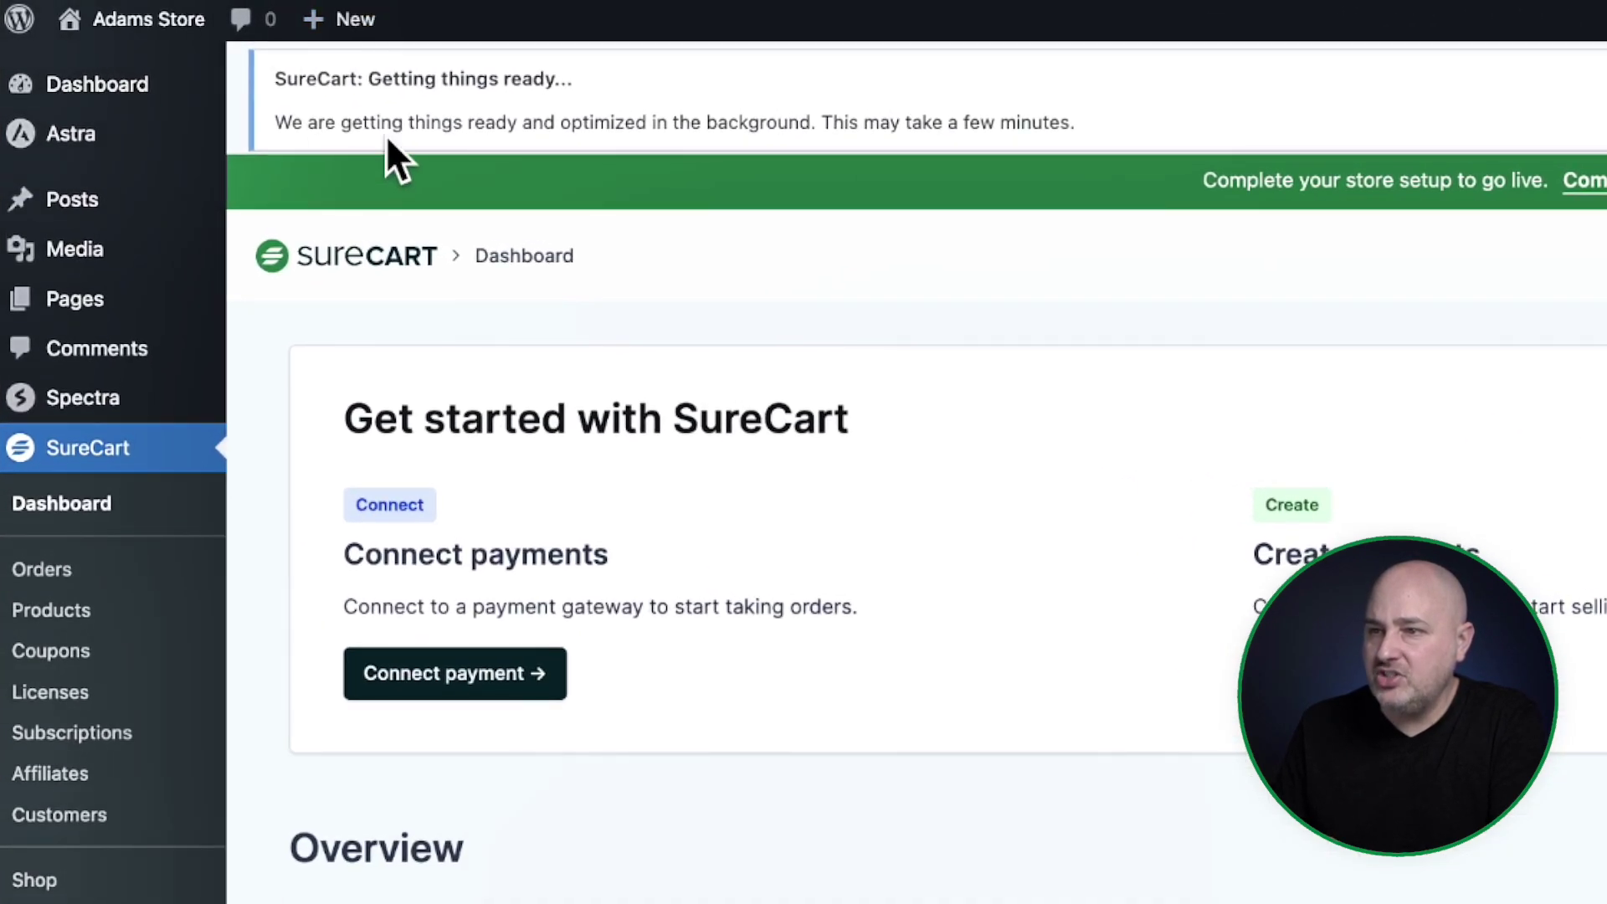
drag(279, 76, 615, 70)
click(279, 117)
drag(278, 117, 1172, 117)
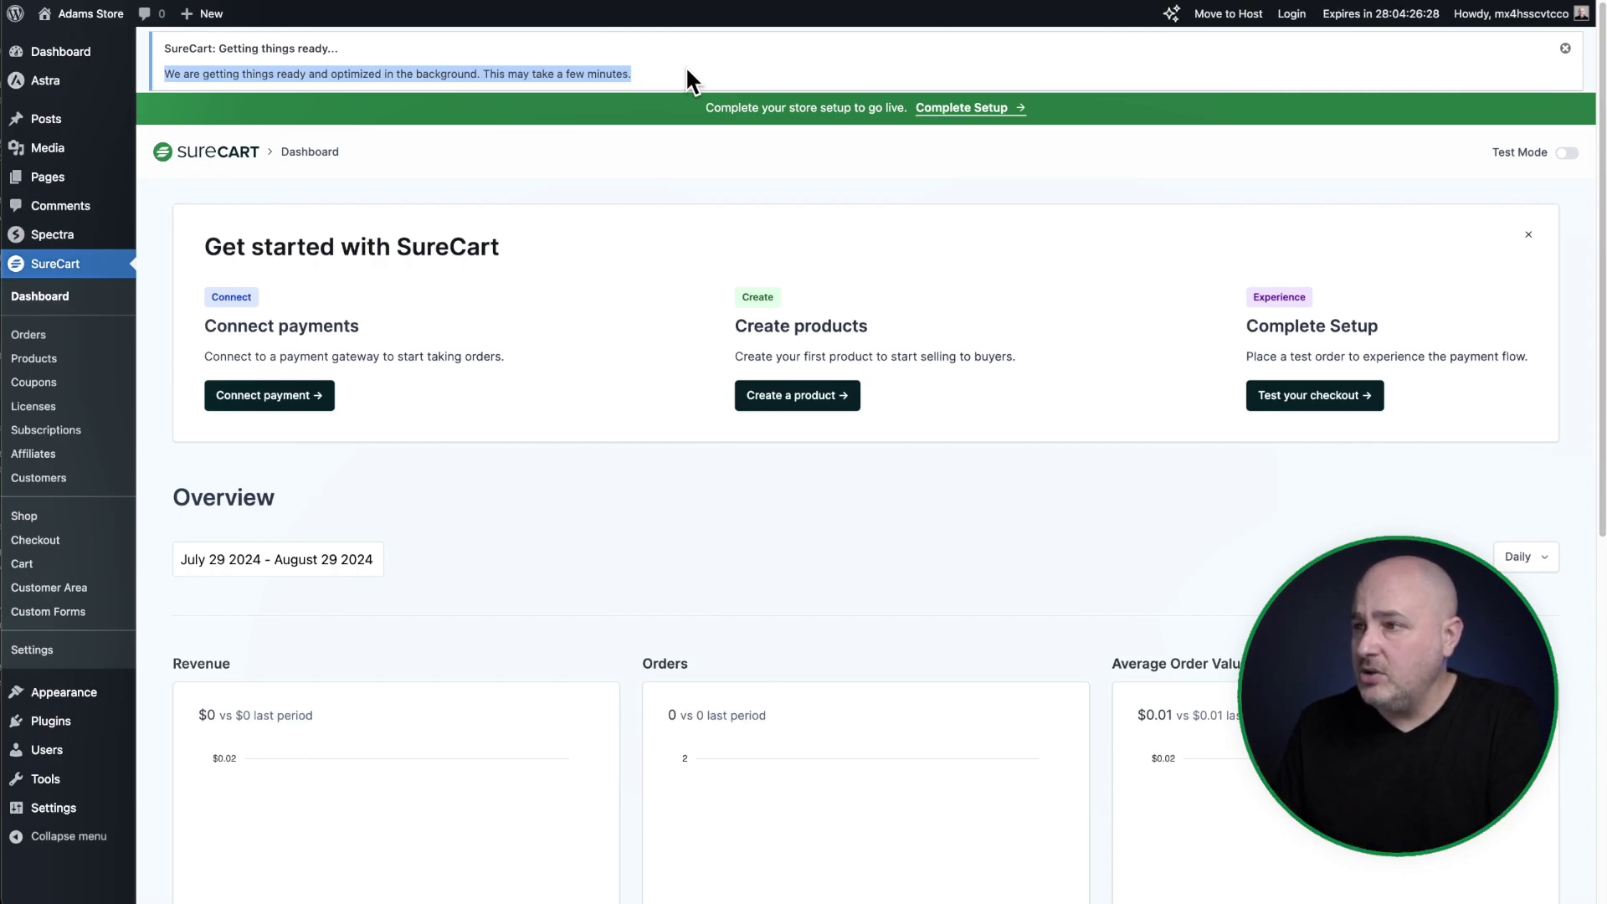
click(685, 66)
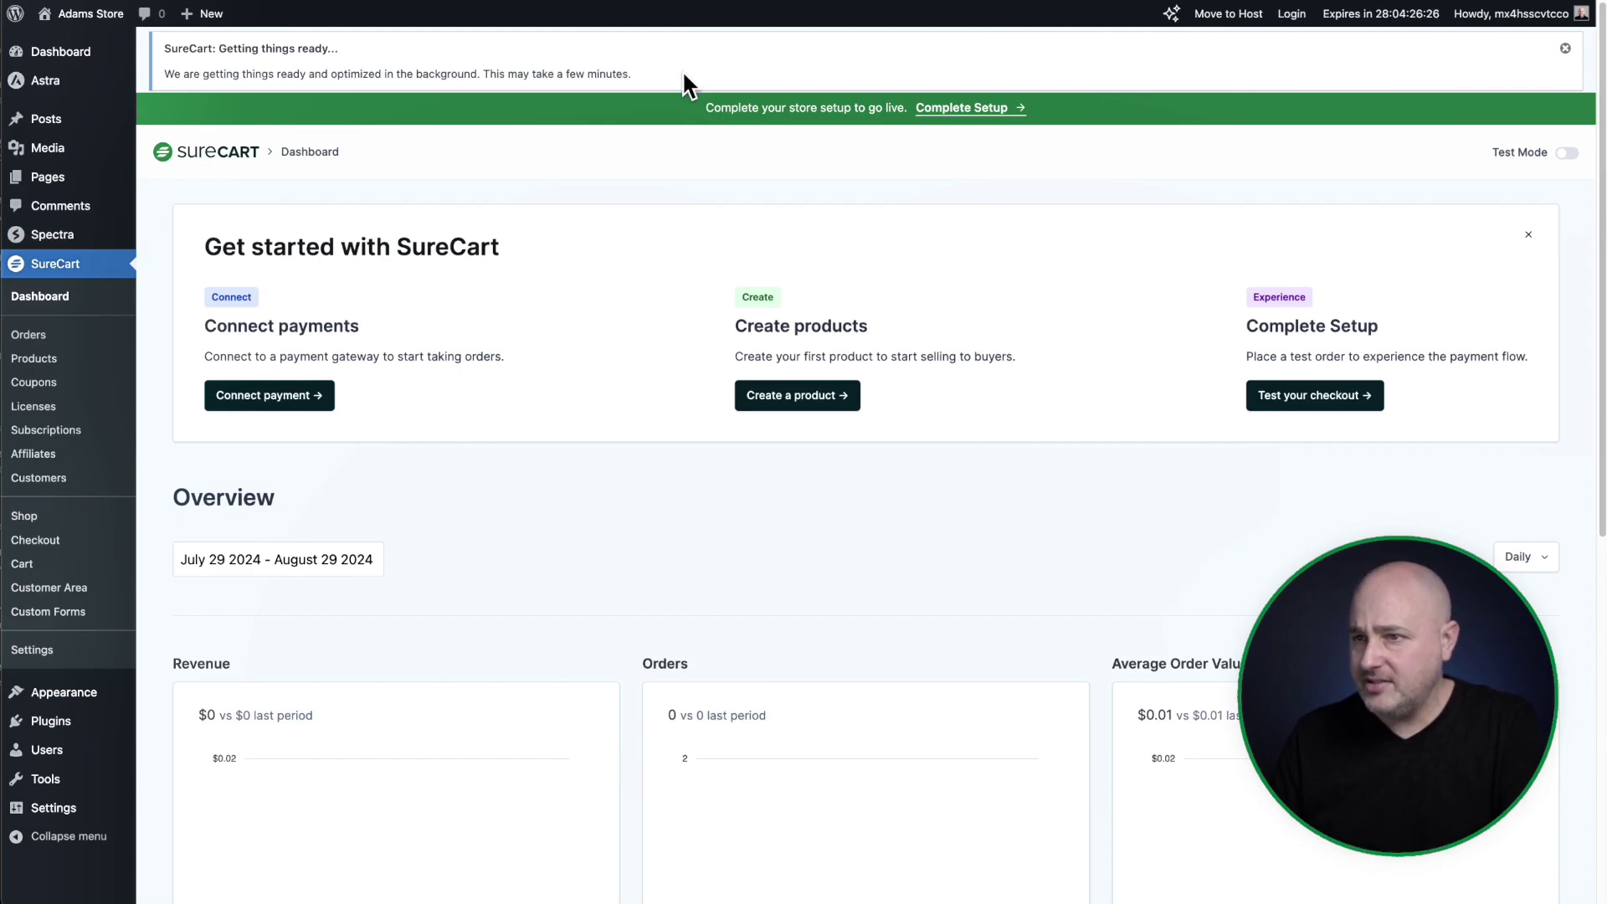
drag(164, 43, 689, 80)
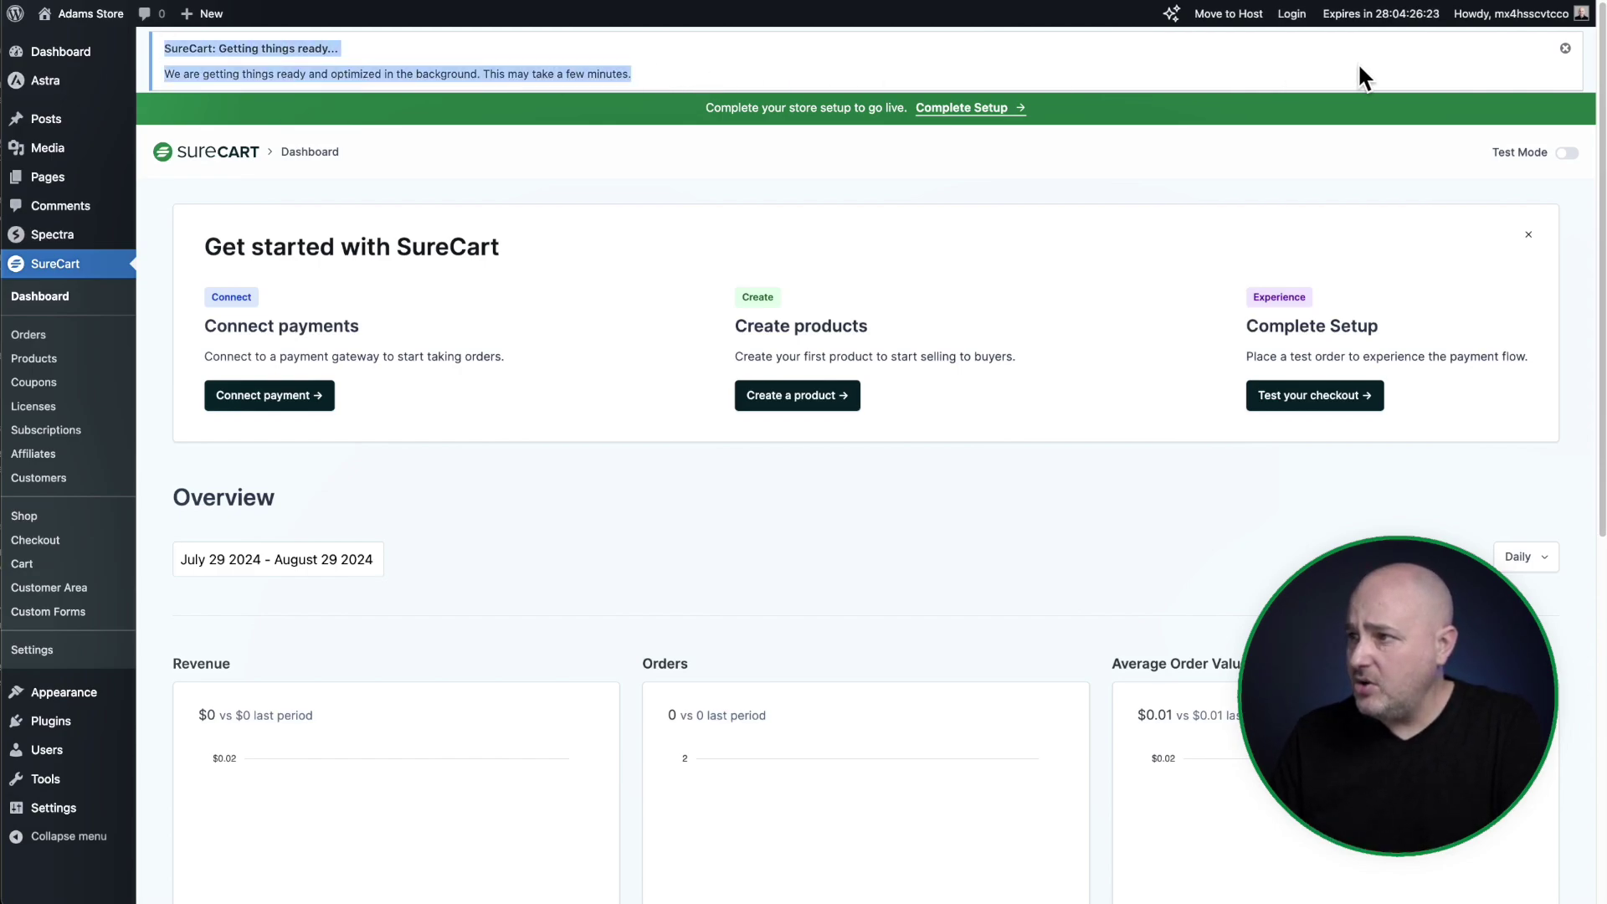
click(1565, 48)
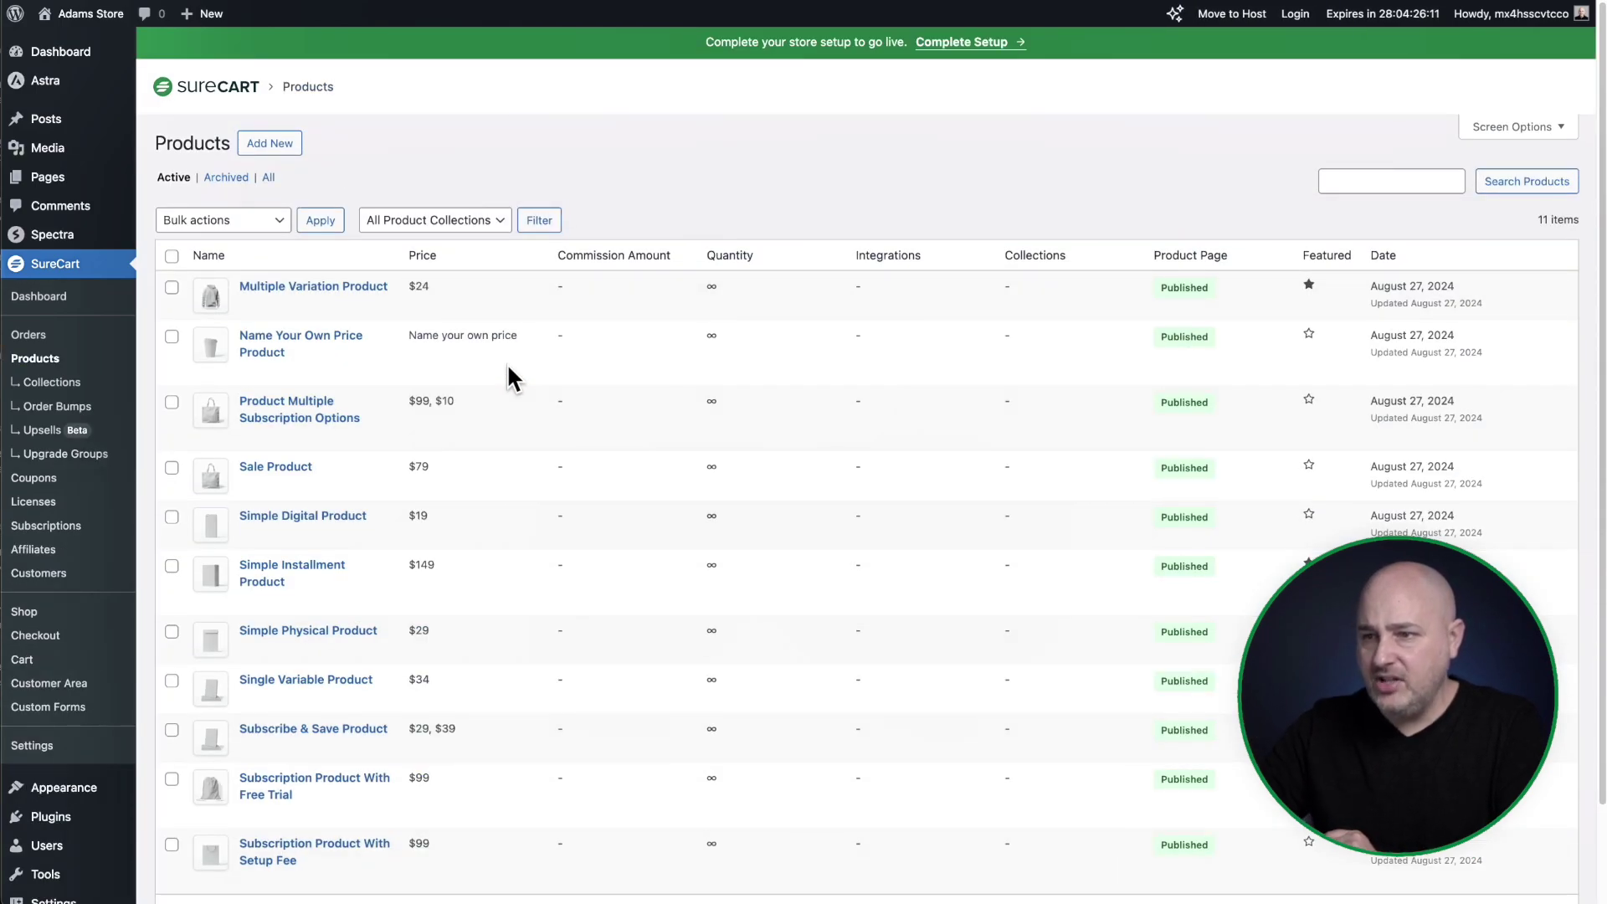
Open Multiple Variation Product from the SureCart products list and add its featured hoodie image to the media library.
scroll(591, 390, down, 3)
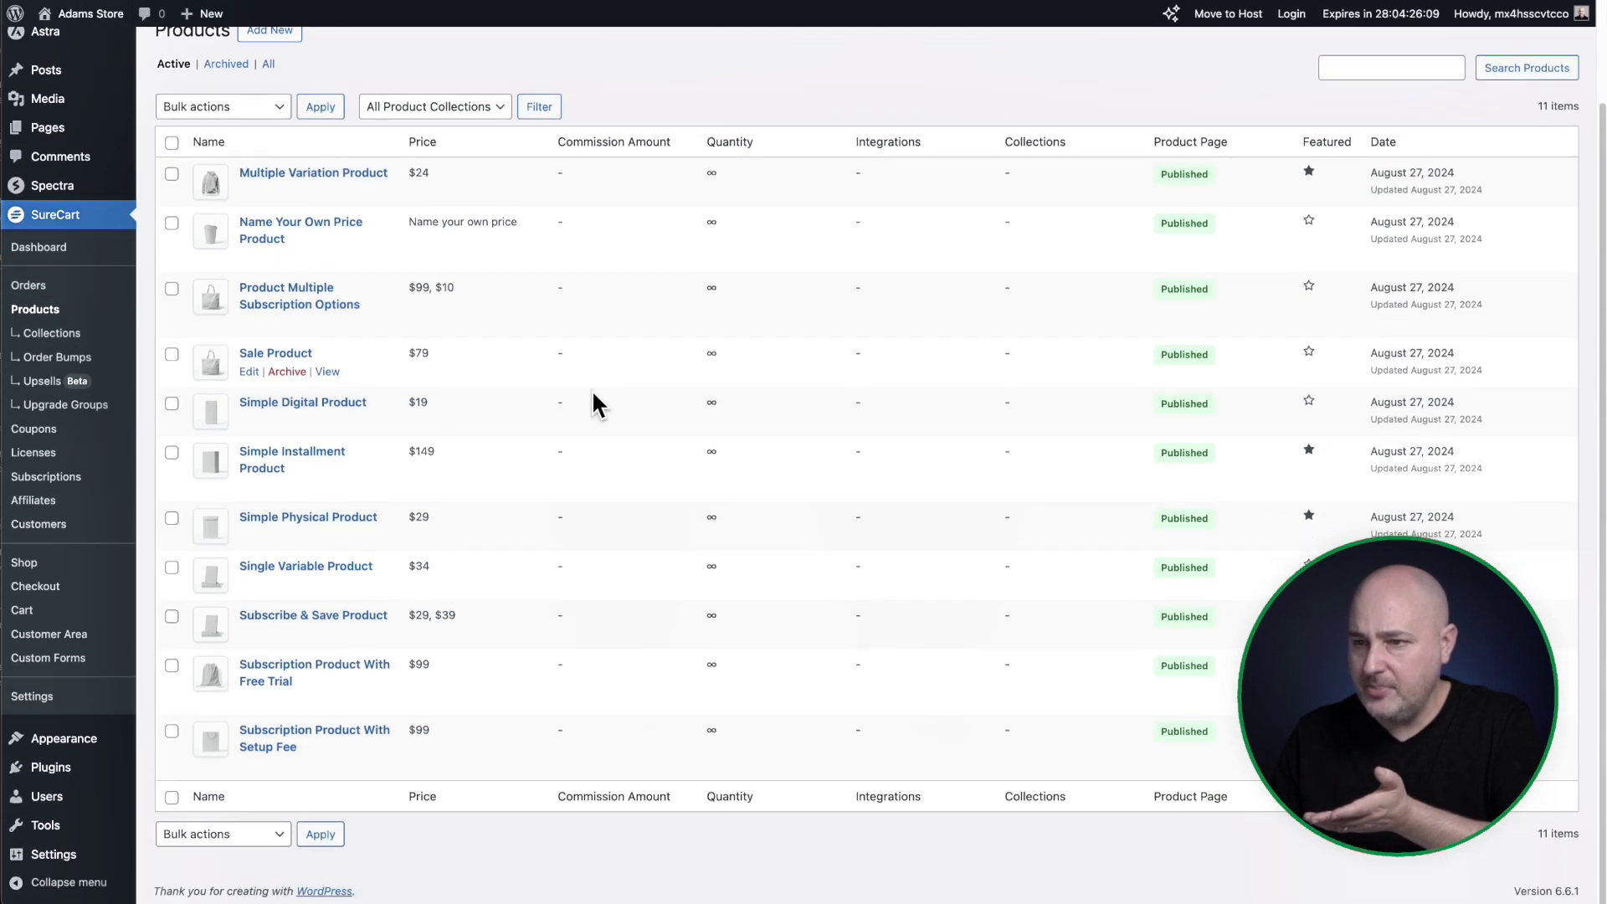
scroll(593, 403, up, 3)
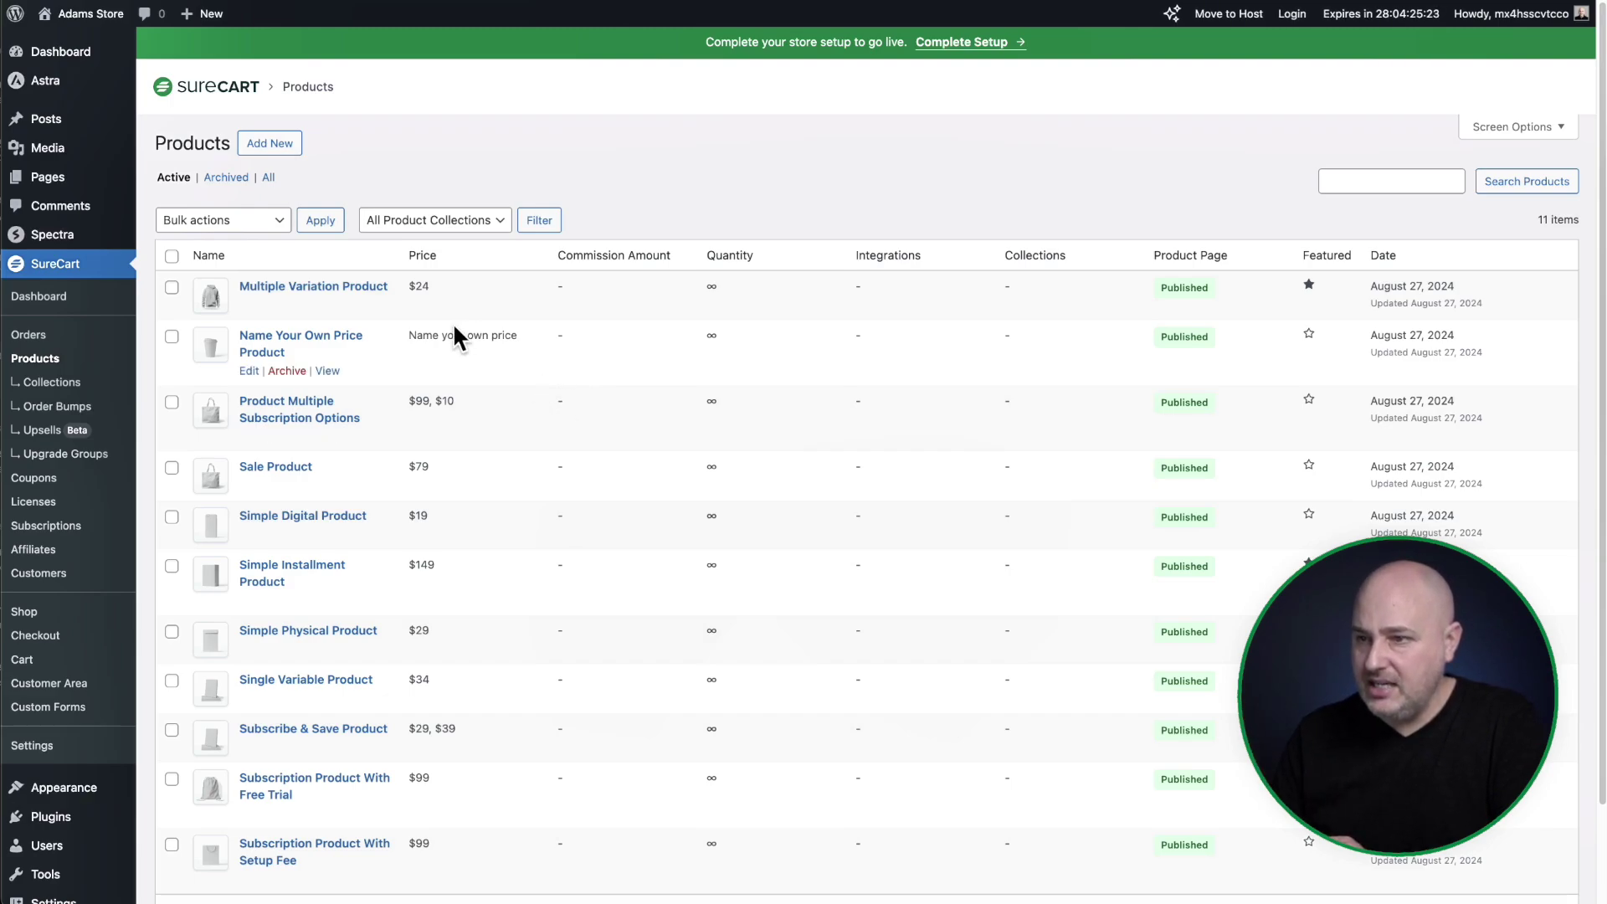
click(325, 288)
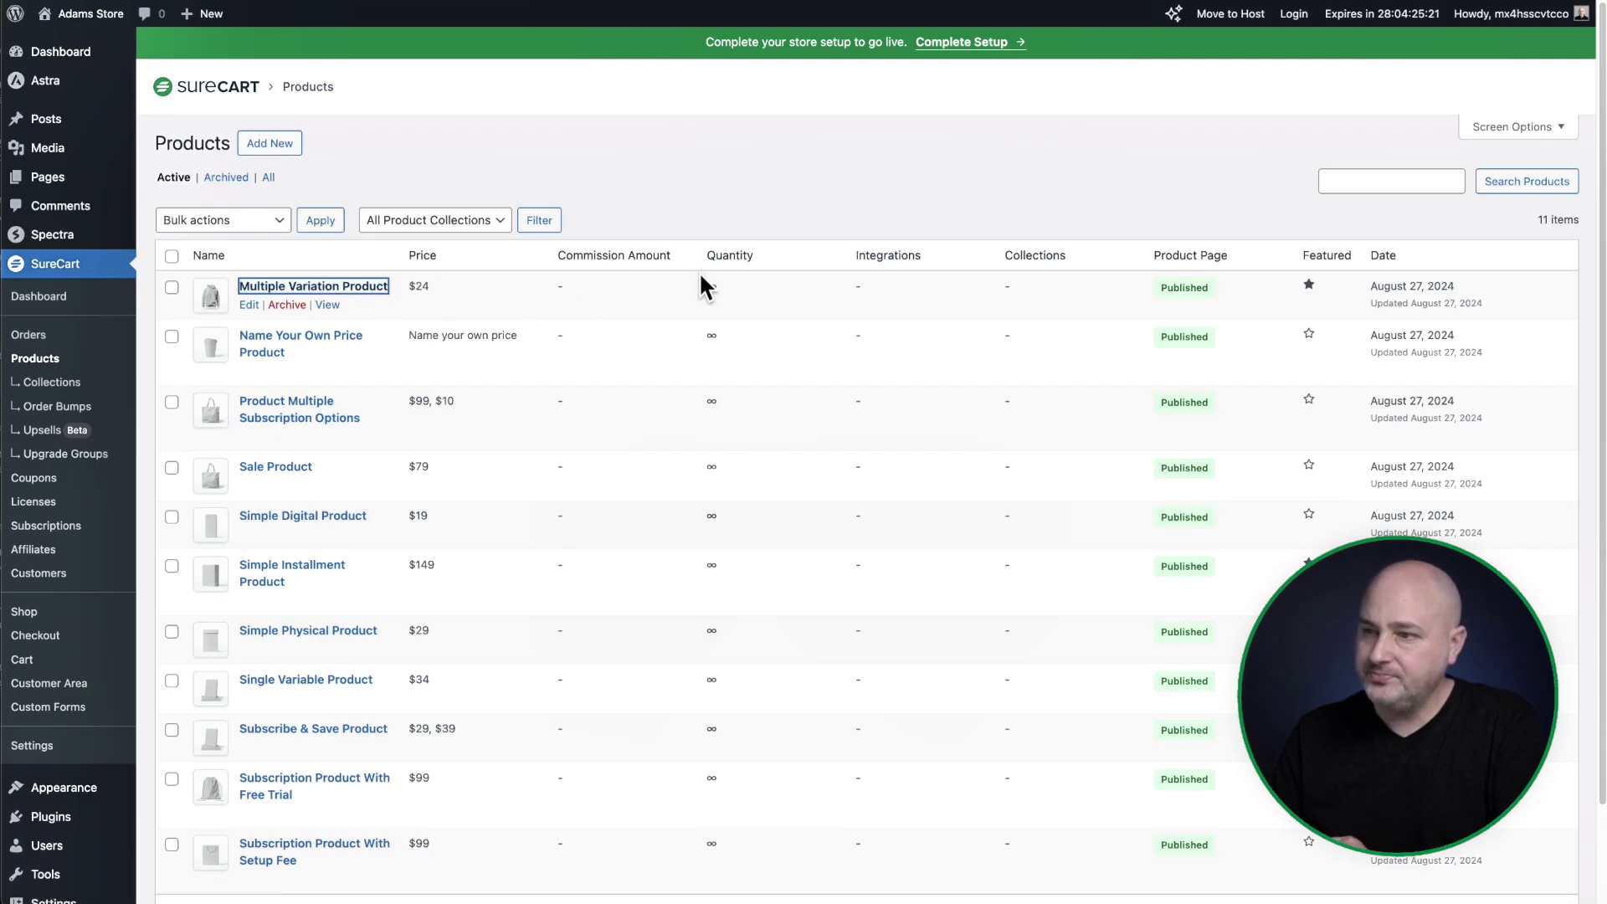
scroll(323, 328, down, 5)
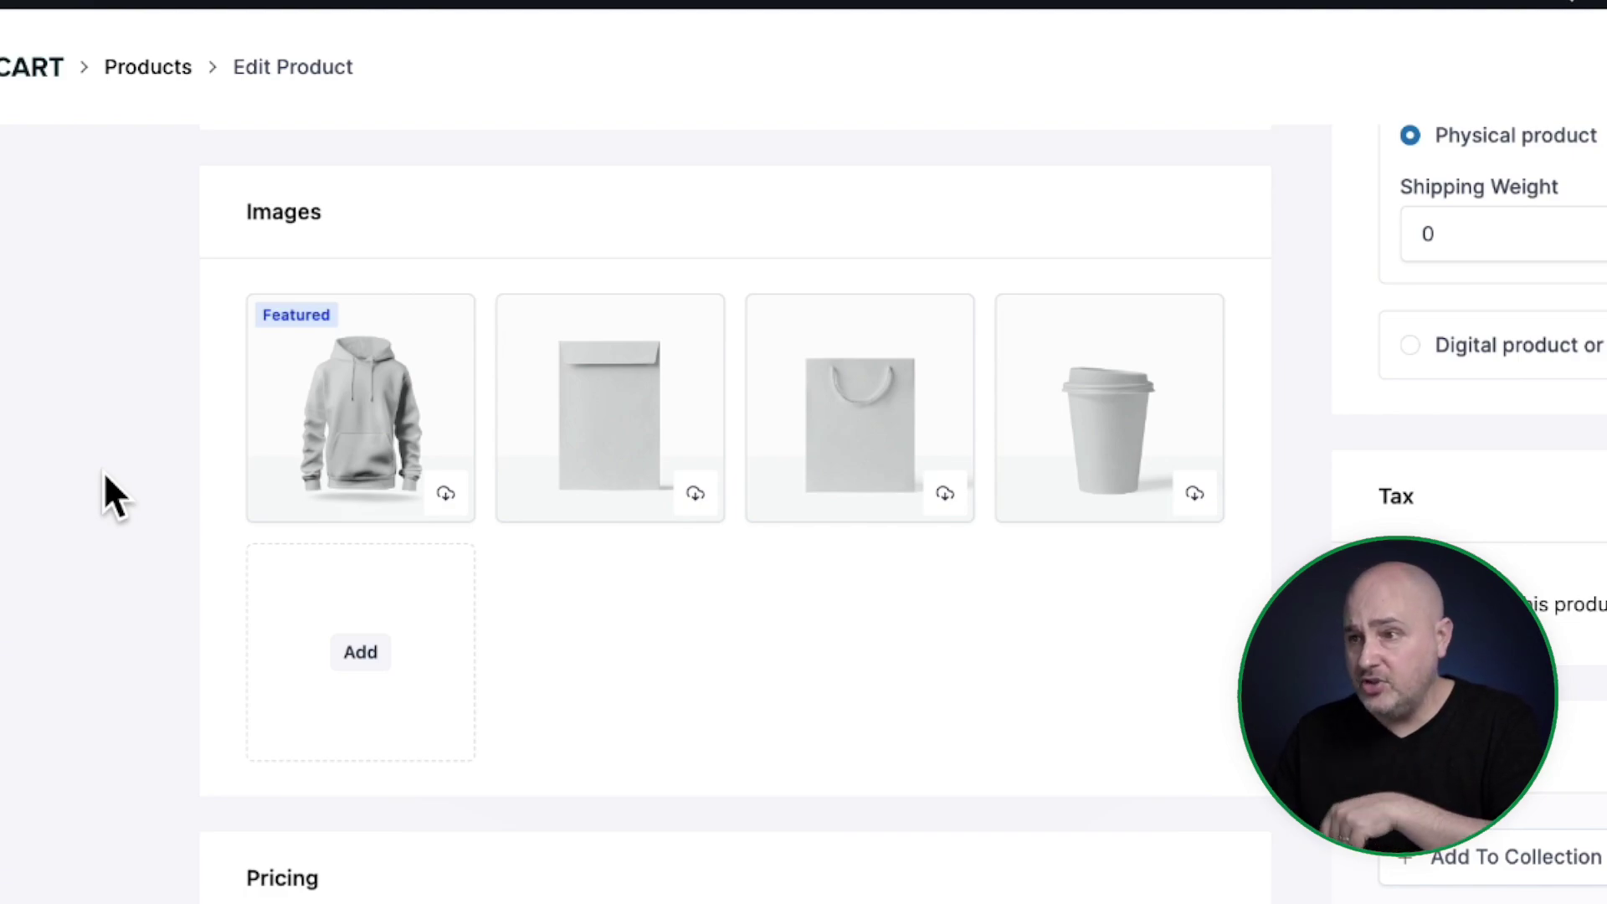
mouse_move(651, 454)
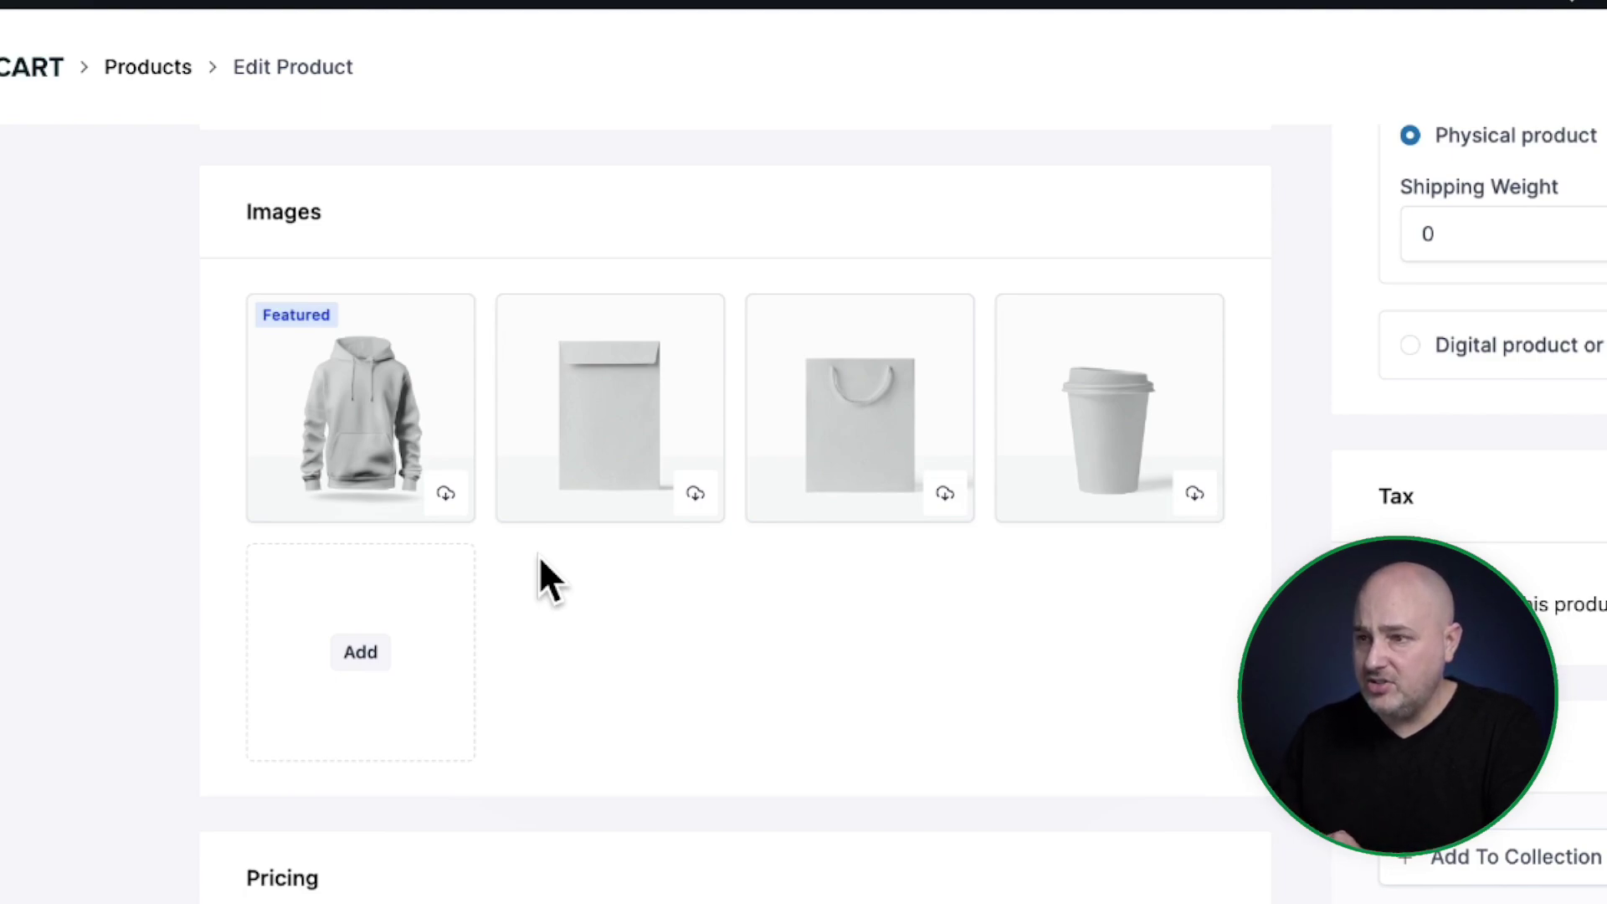
click(446, 494)
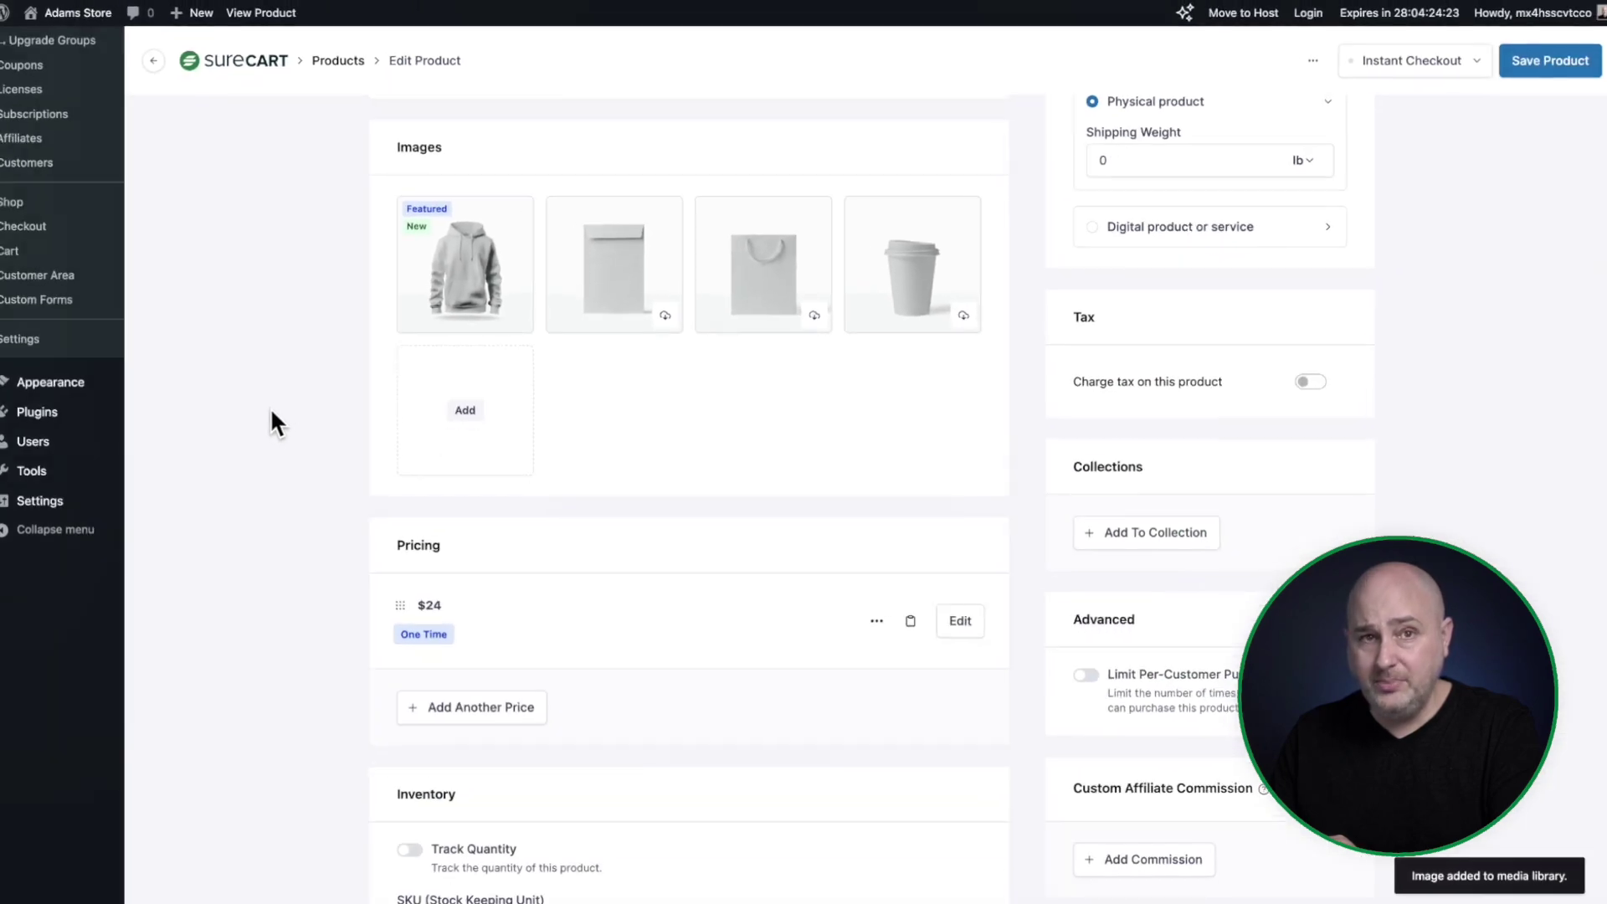
Stay on the product editor and save the product with its updated hoodie image.
scroll(276, 416, up, 4)
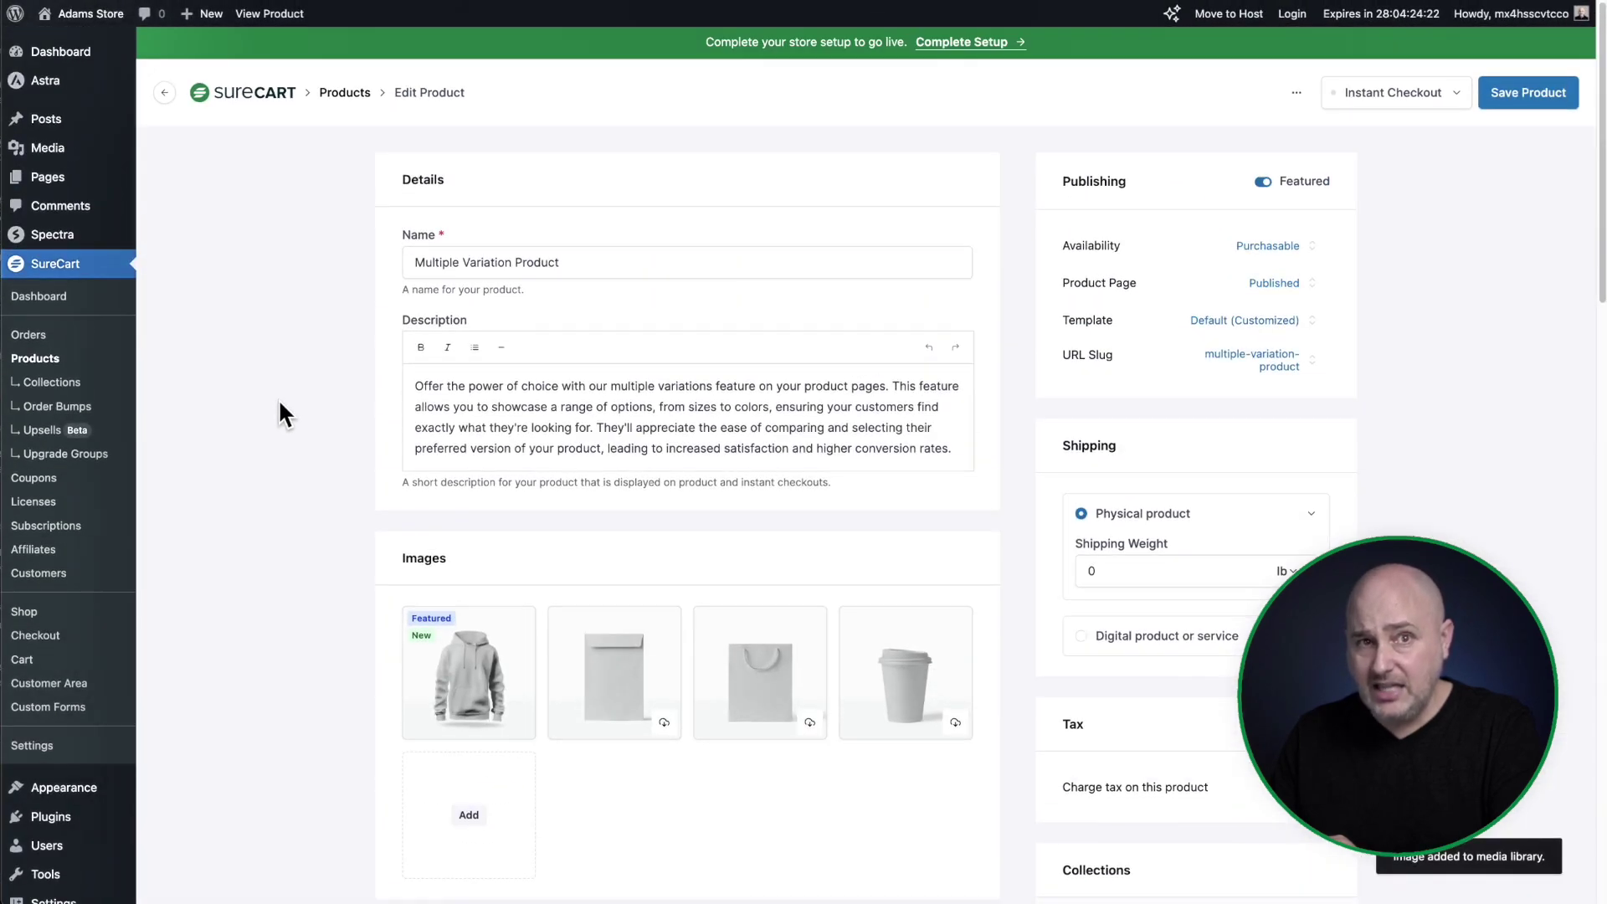
click(77, 156)
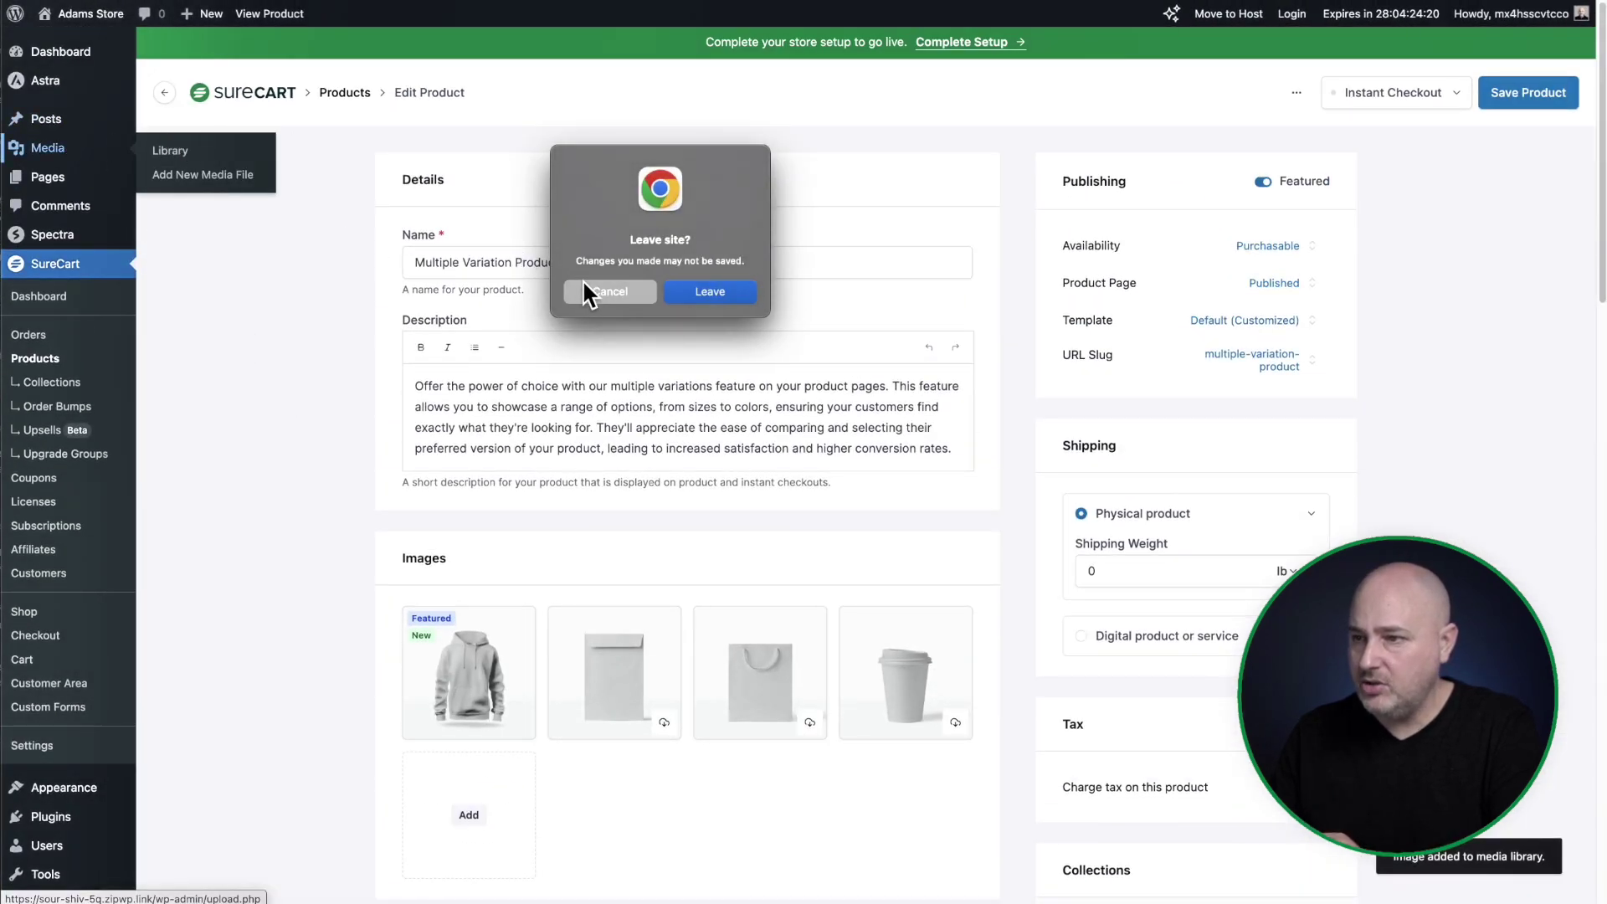
click(611, 293)
click(1521, 96)
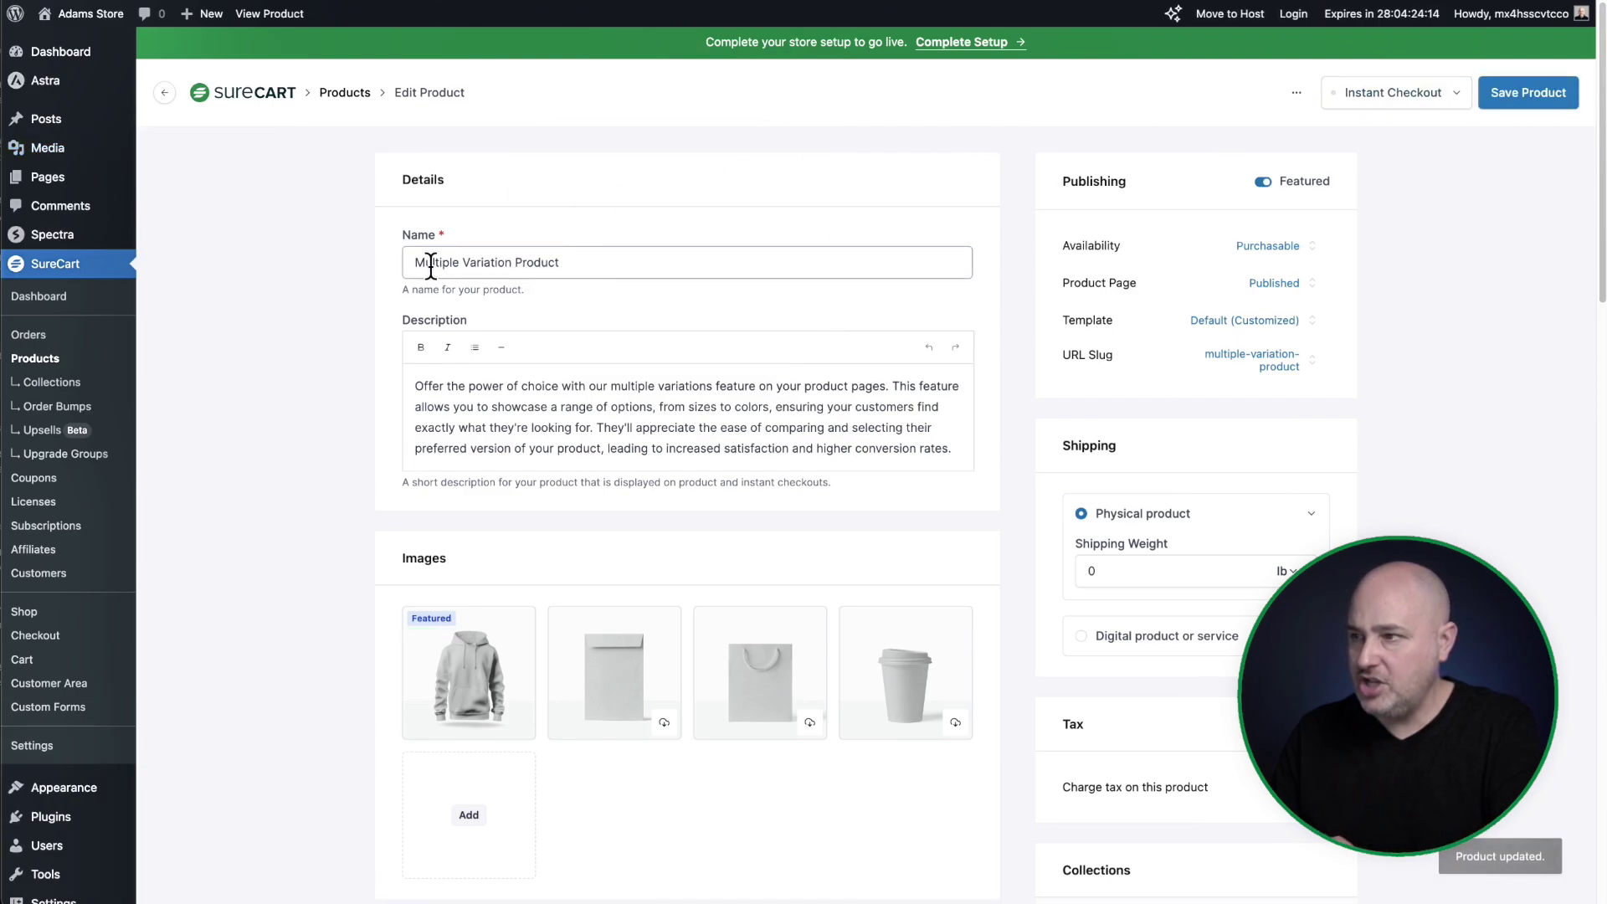
Check the WordPress media library for the hoodie image and return to the product editor.
click(81, 170)
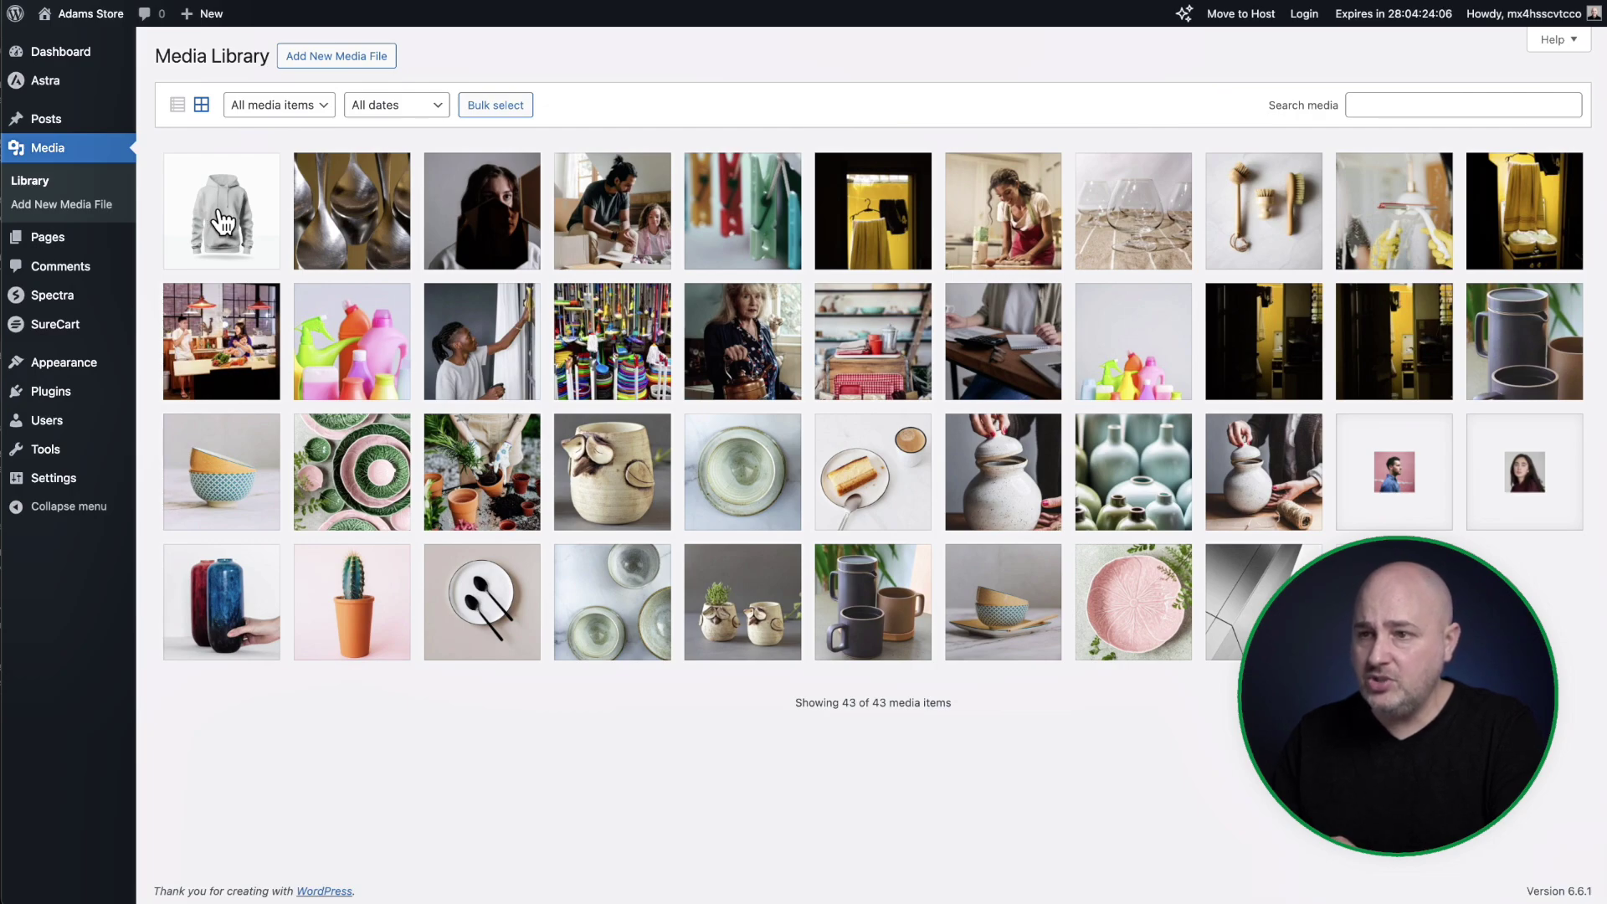
key(alt+Left)
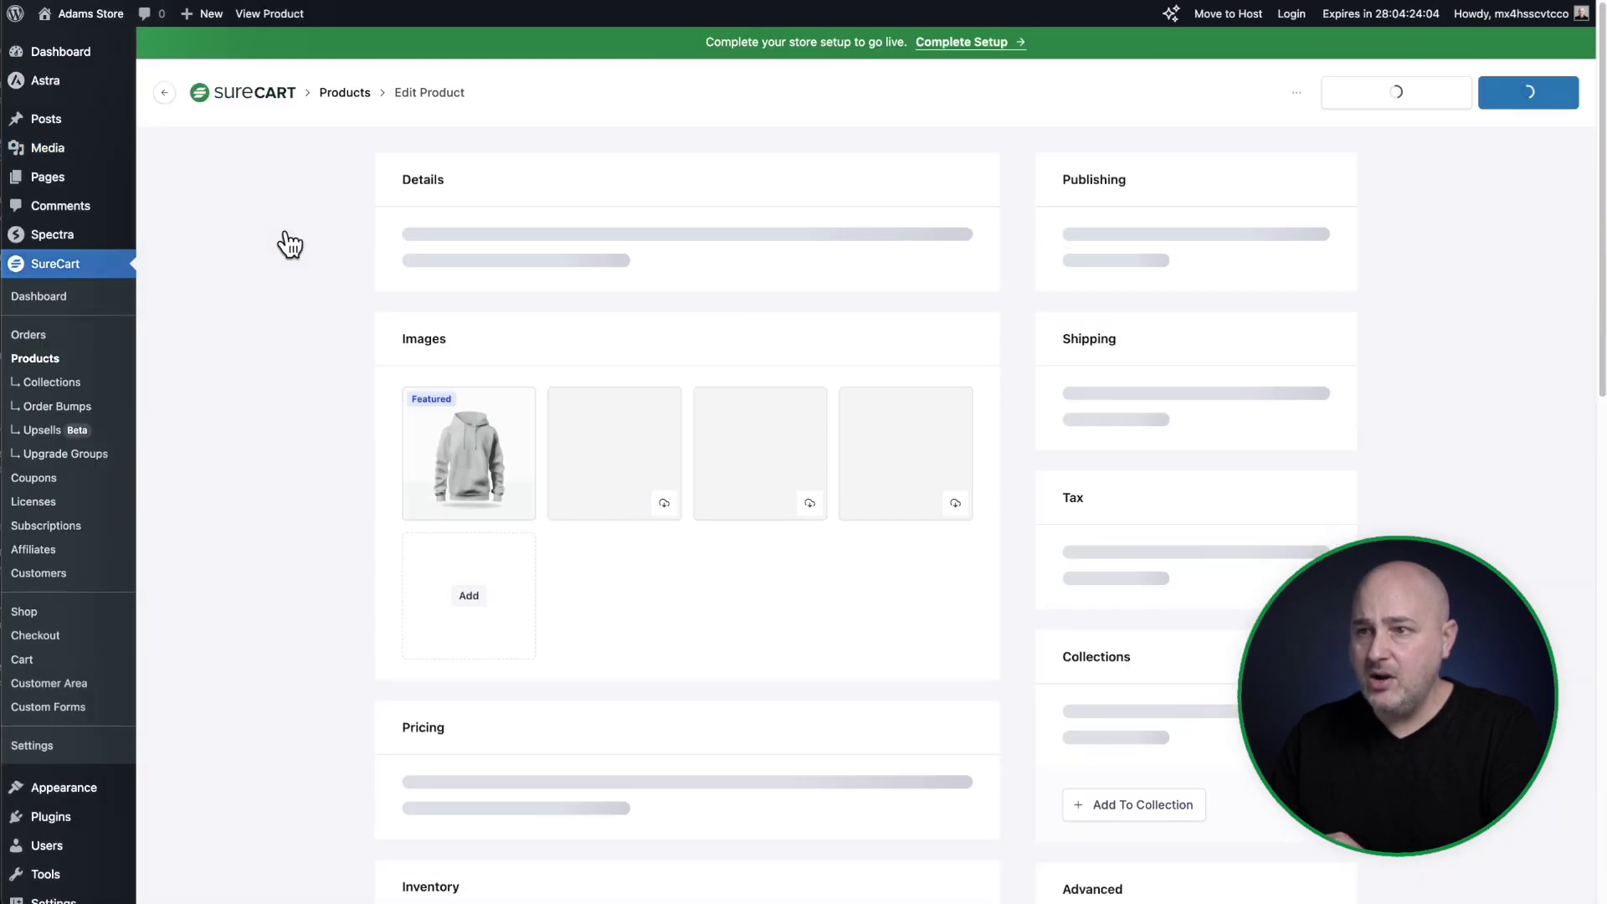
scroll(352, 460, down, 3)
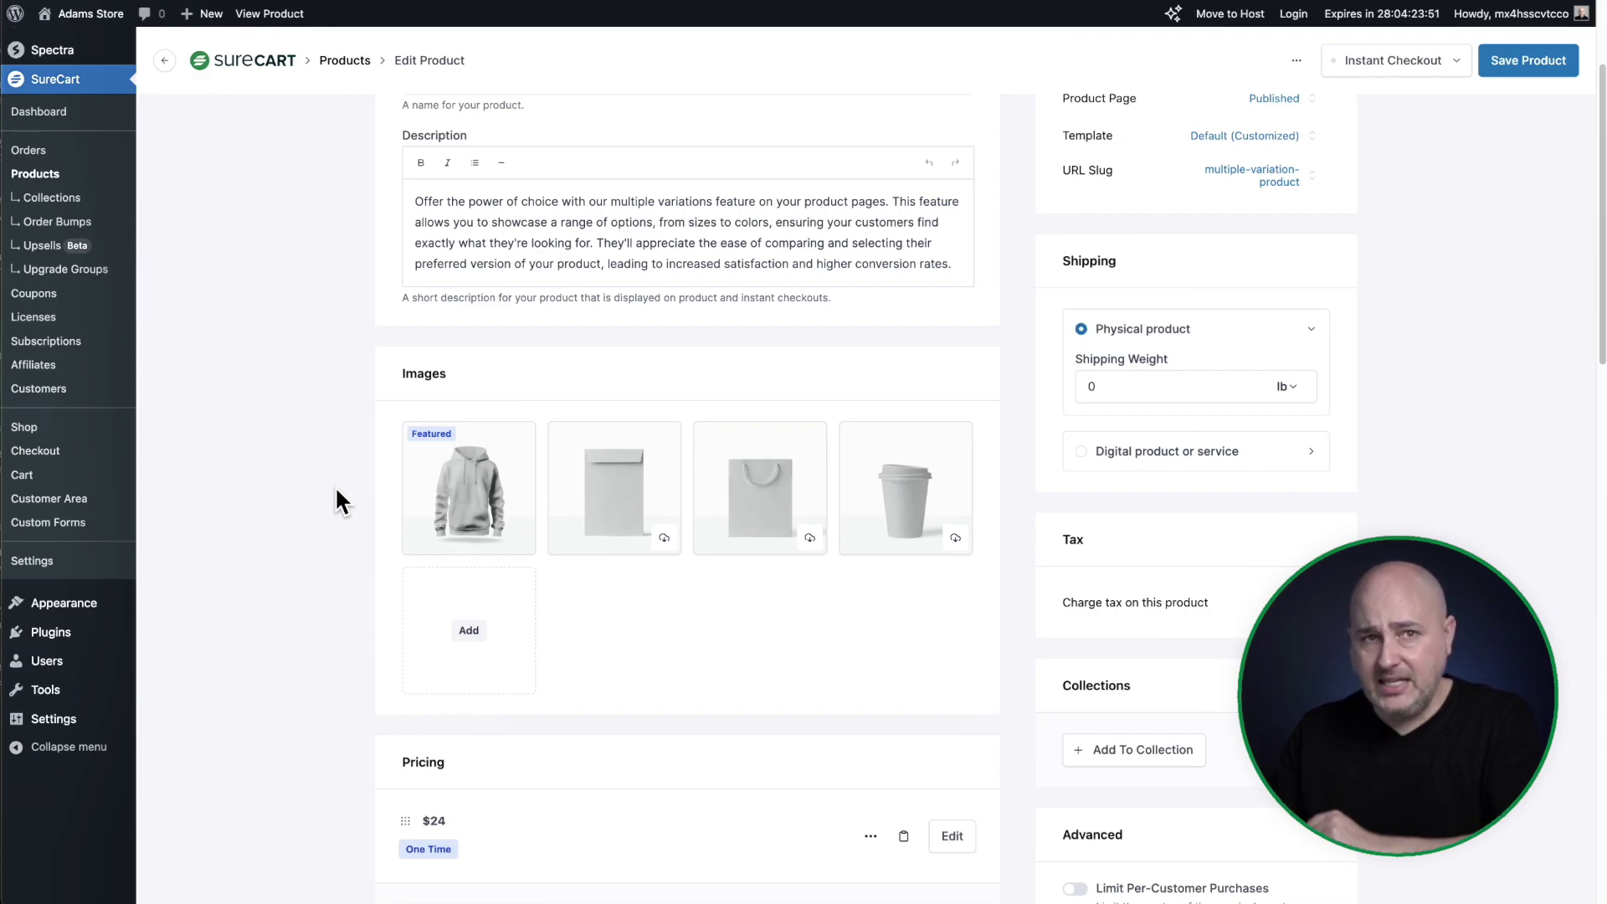
scroll(336, 491, up, 3)
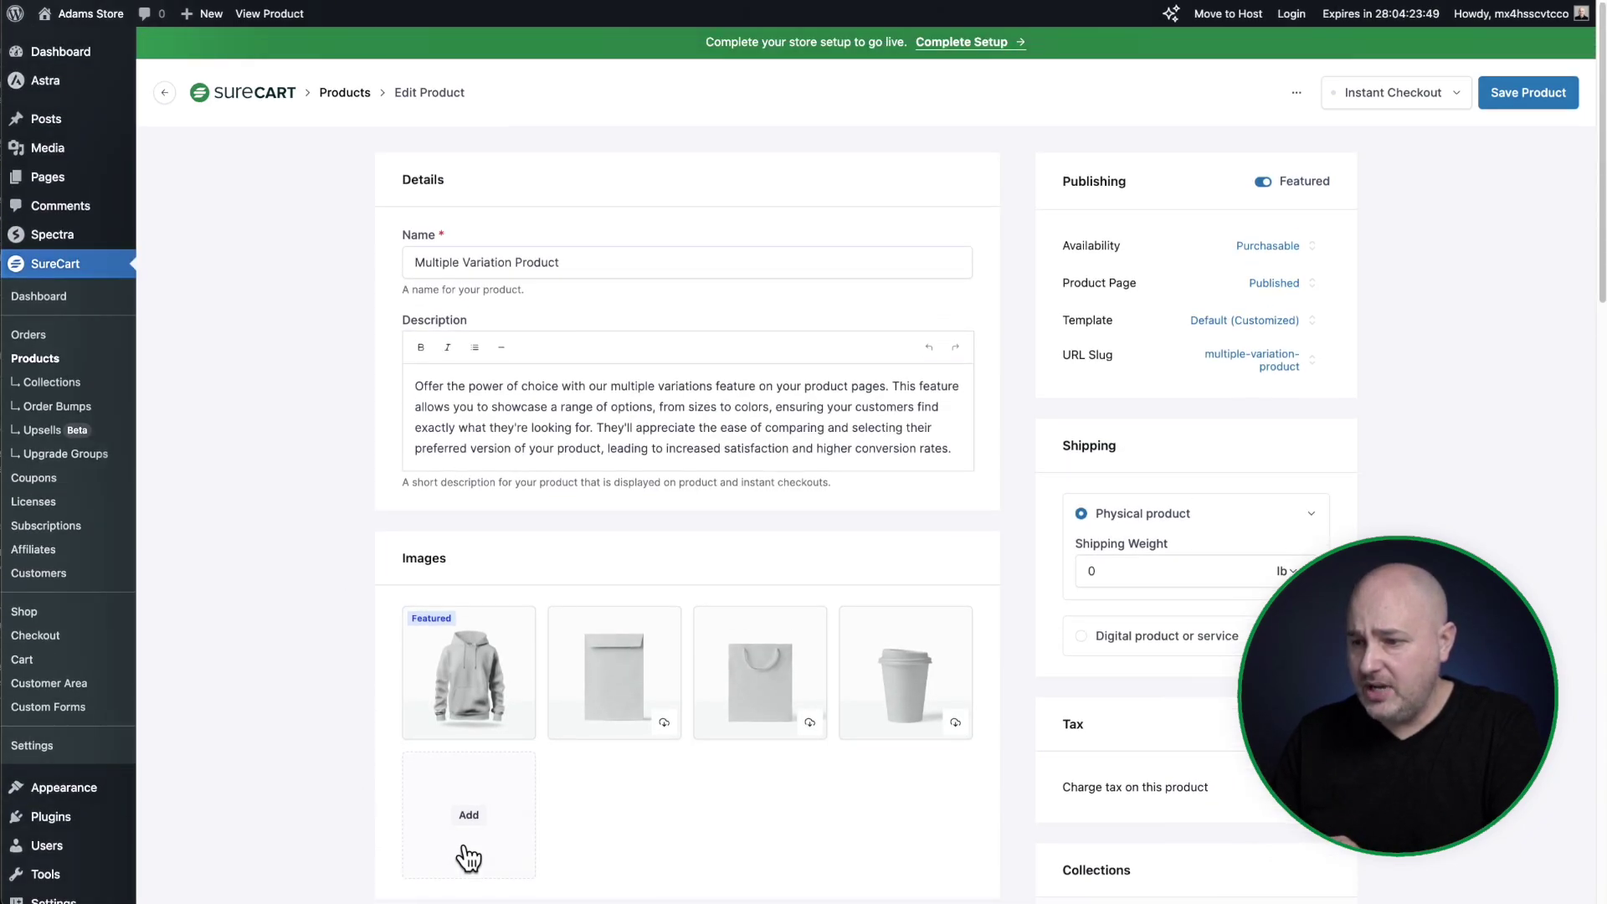
Open the media picker for the product's images, review the available media and close it without adding anything.
click(471, 817)
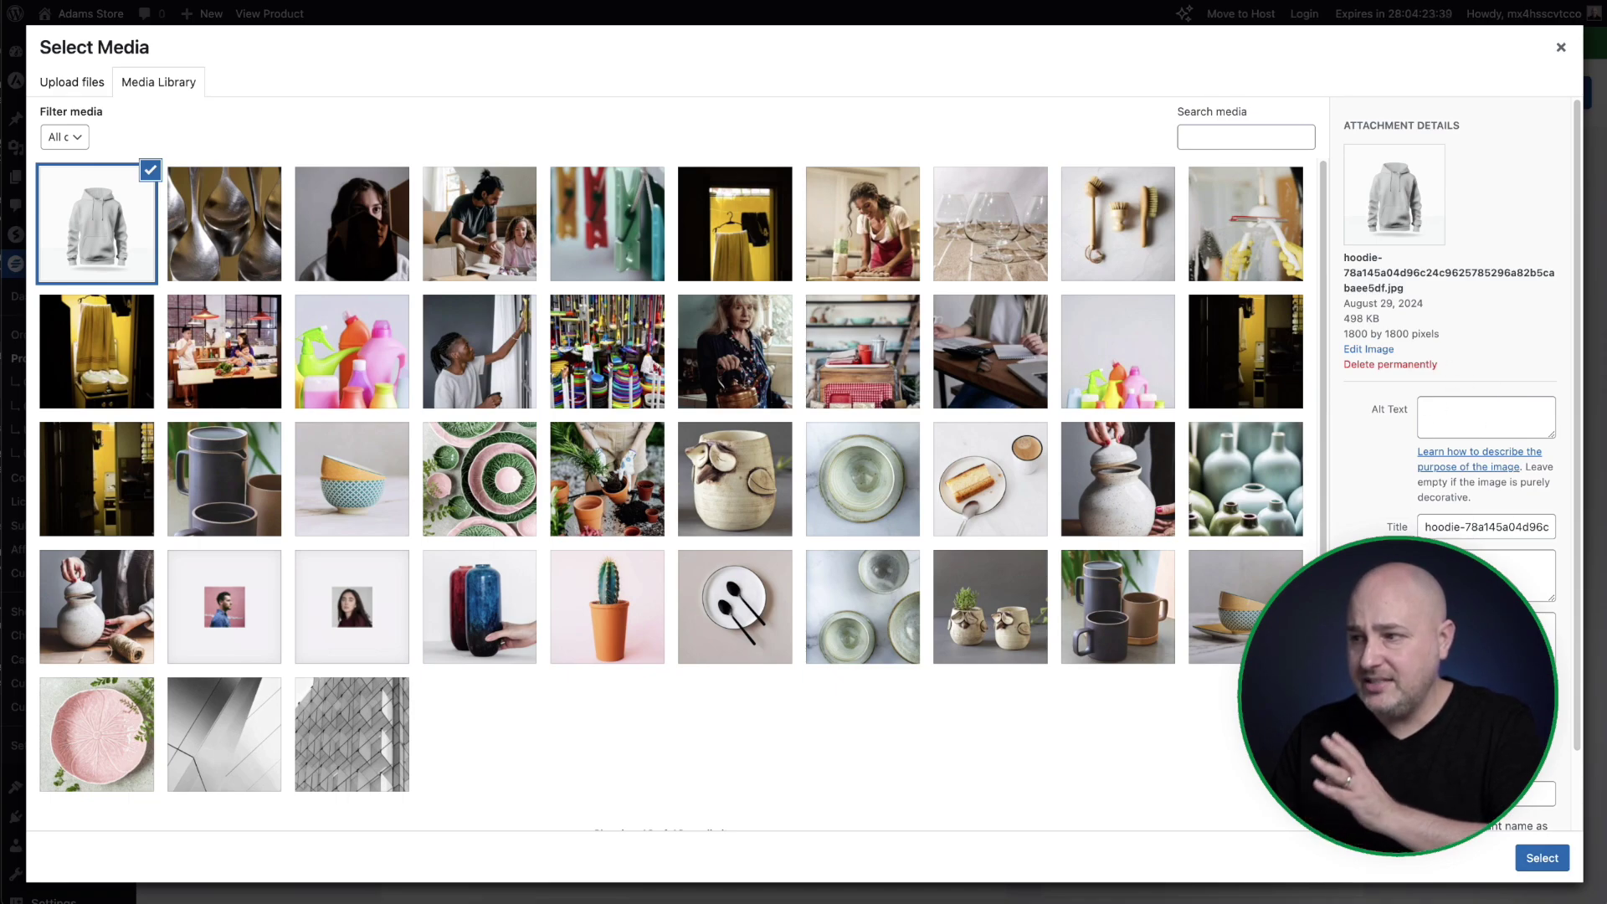
scroll(1432, 552, down, 2)
scroll(1431, 552, up, 2)
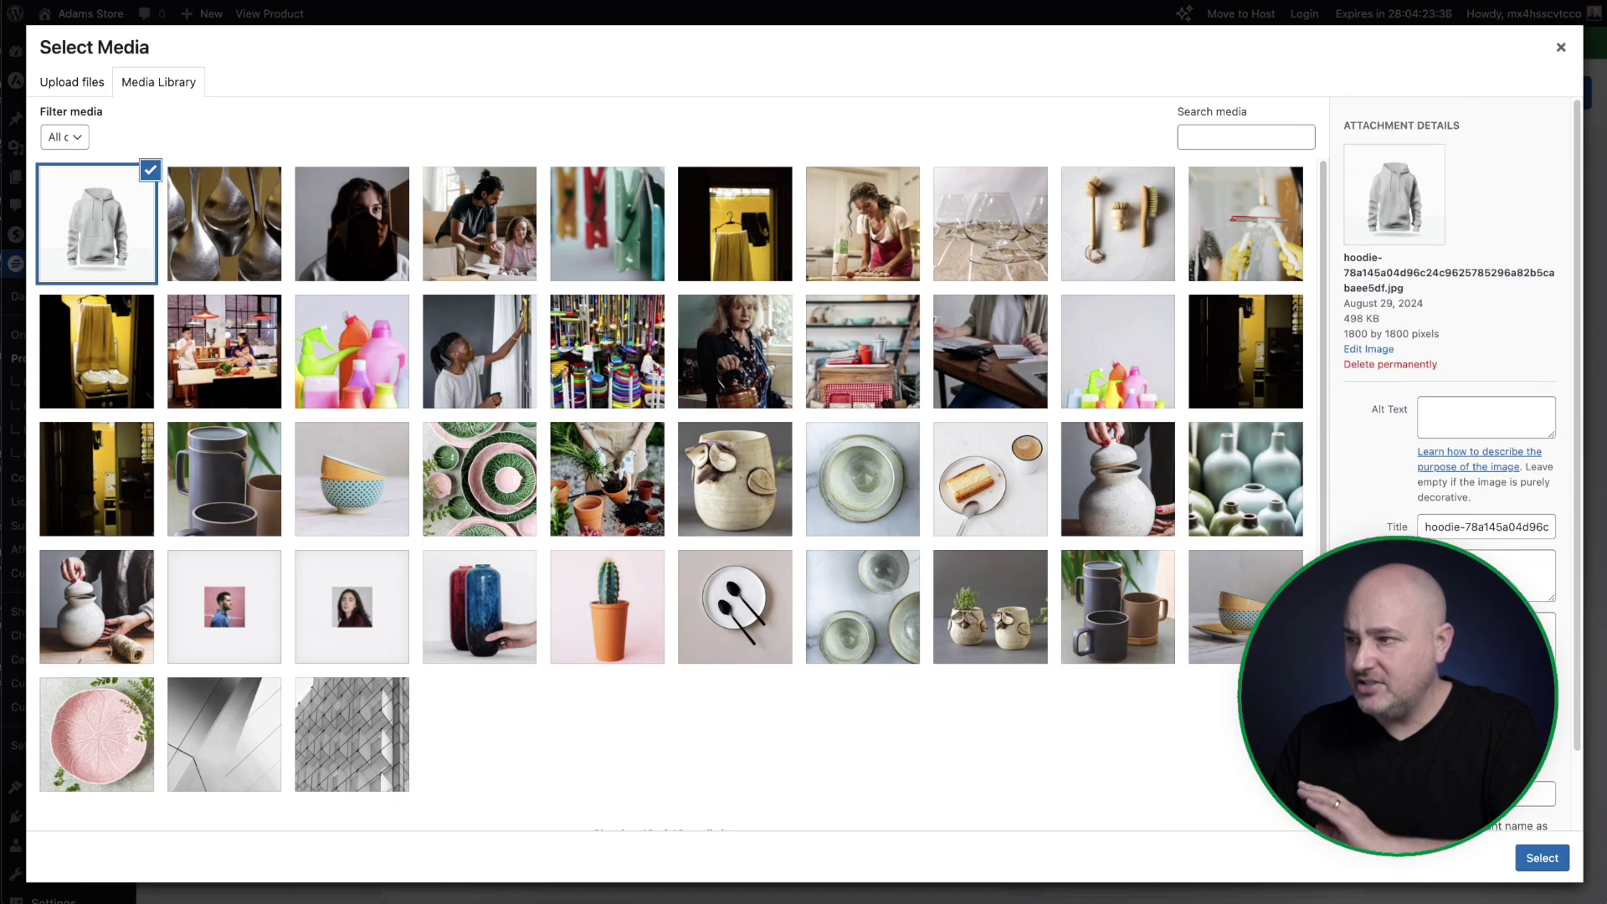
click(1560, 47)
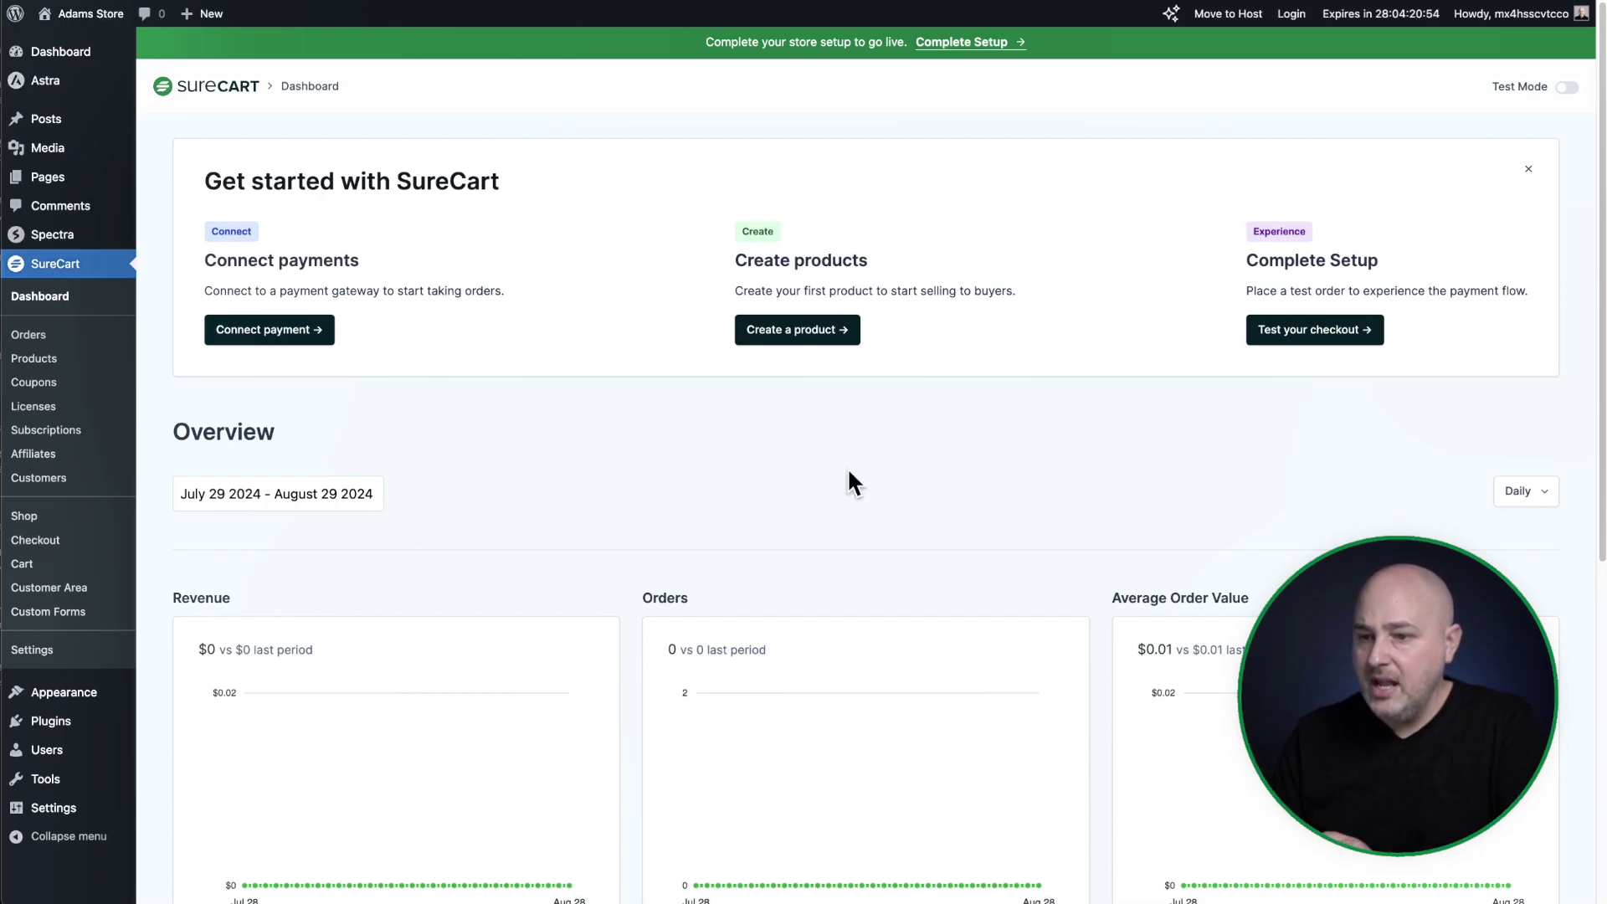
Find the Advanced Custom Fields (ACF) plugin by searching for "advanced custom fields", install it and activate it.
mouse_move(37, 719)
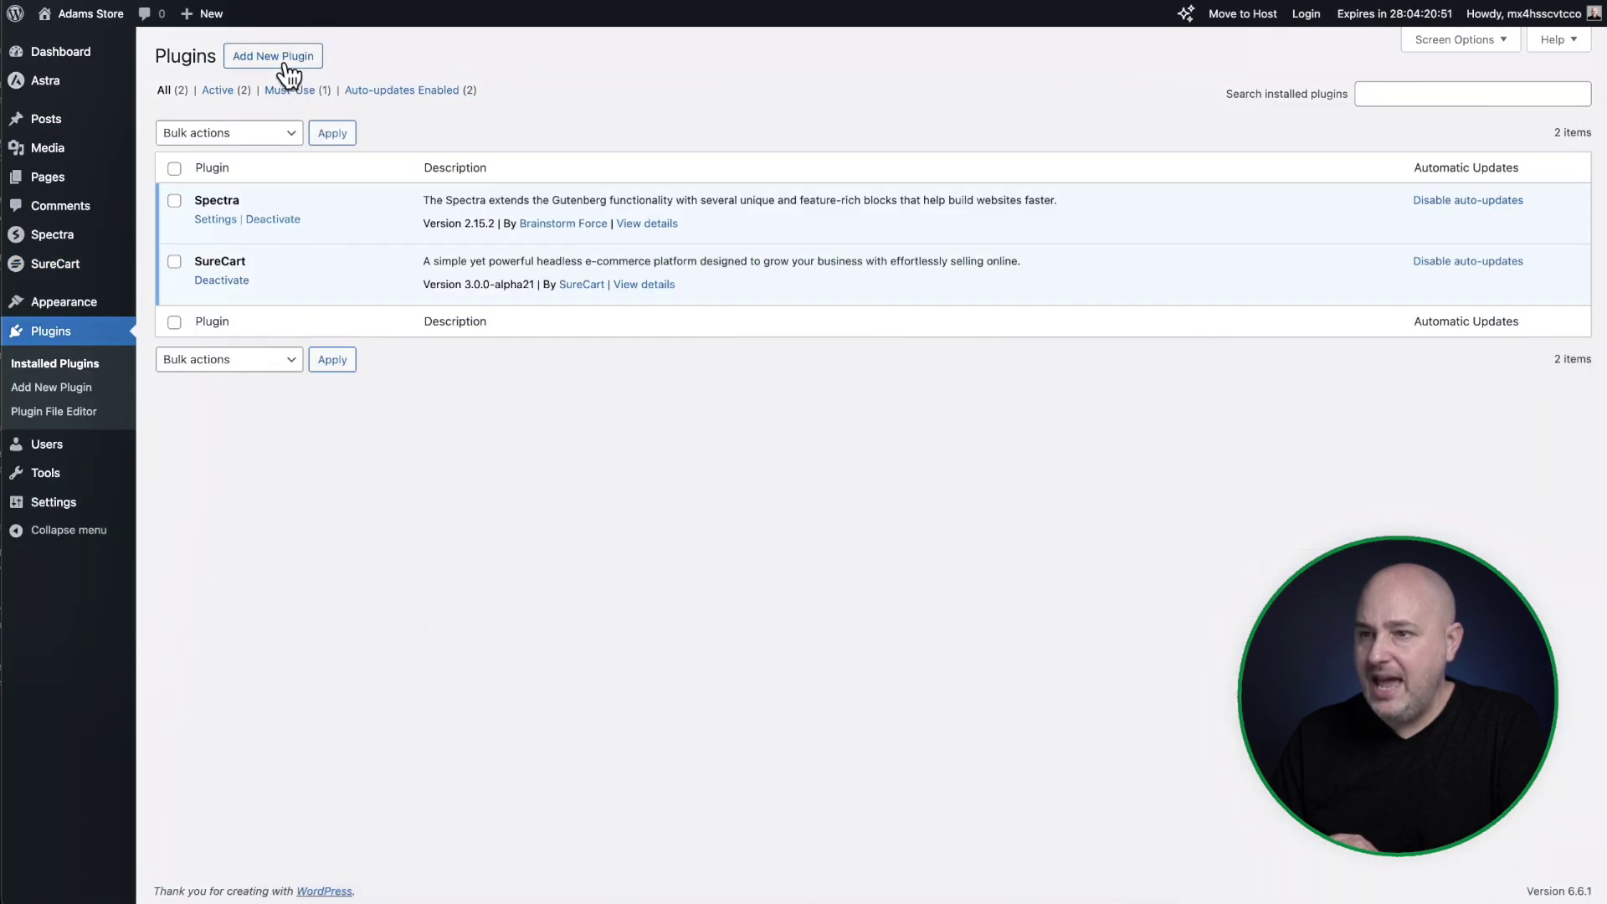
click(280, 57)
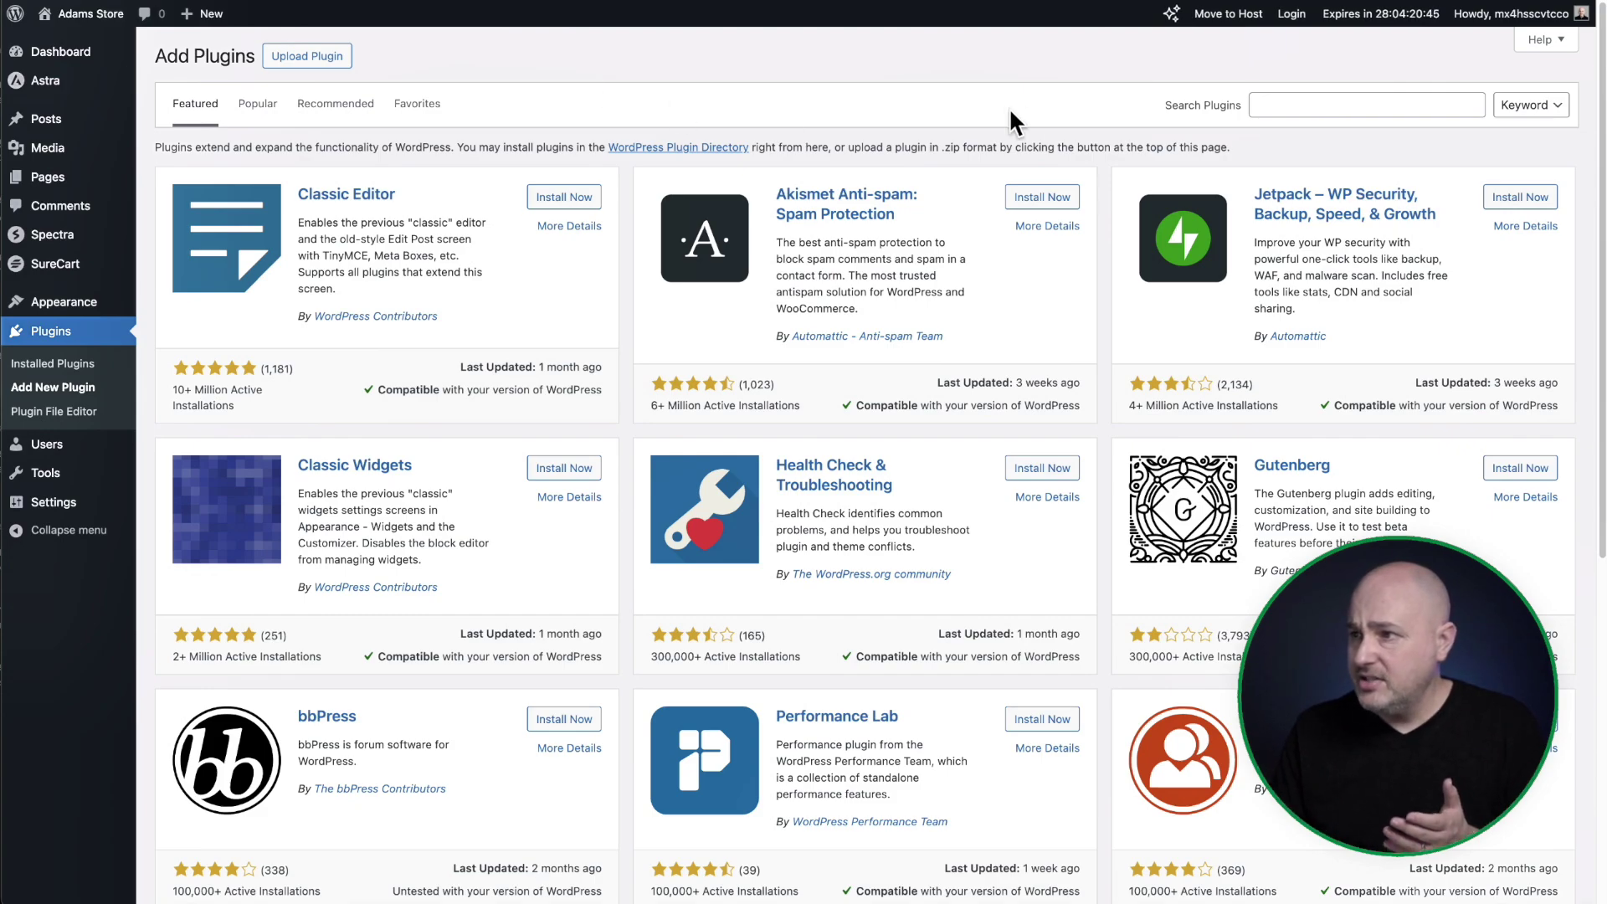
click(1318, 108)
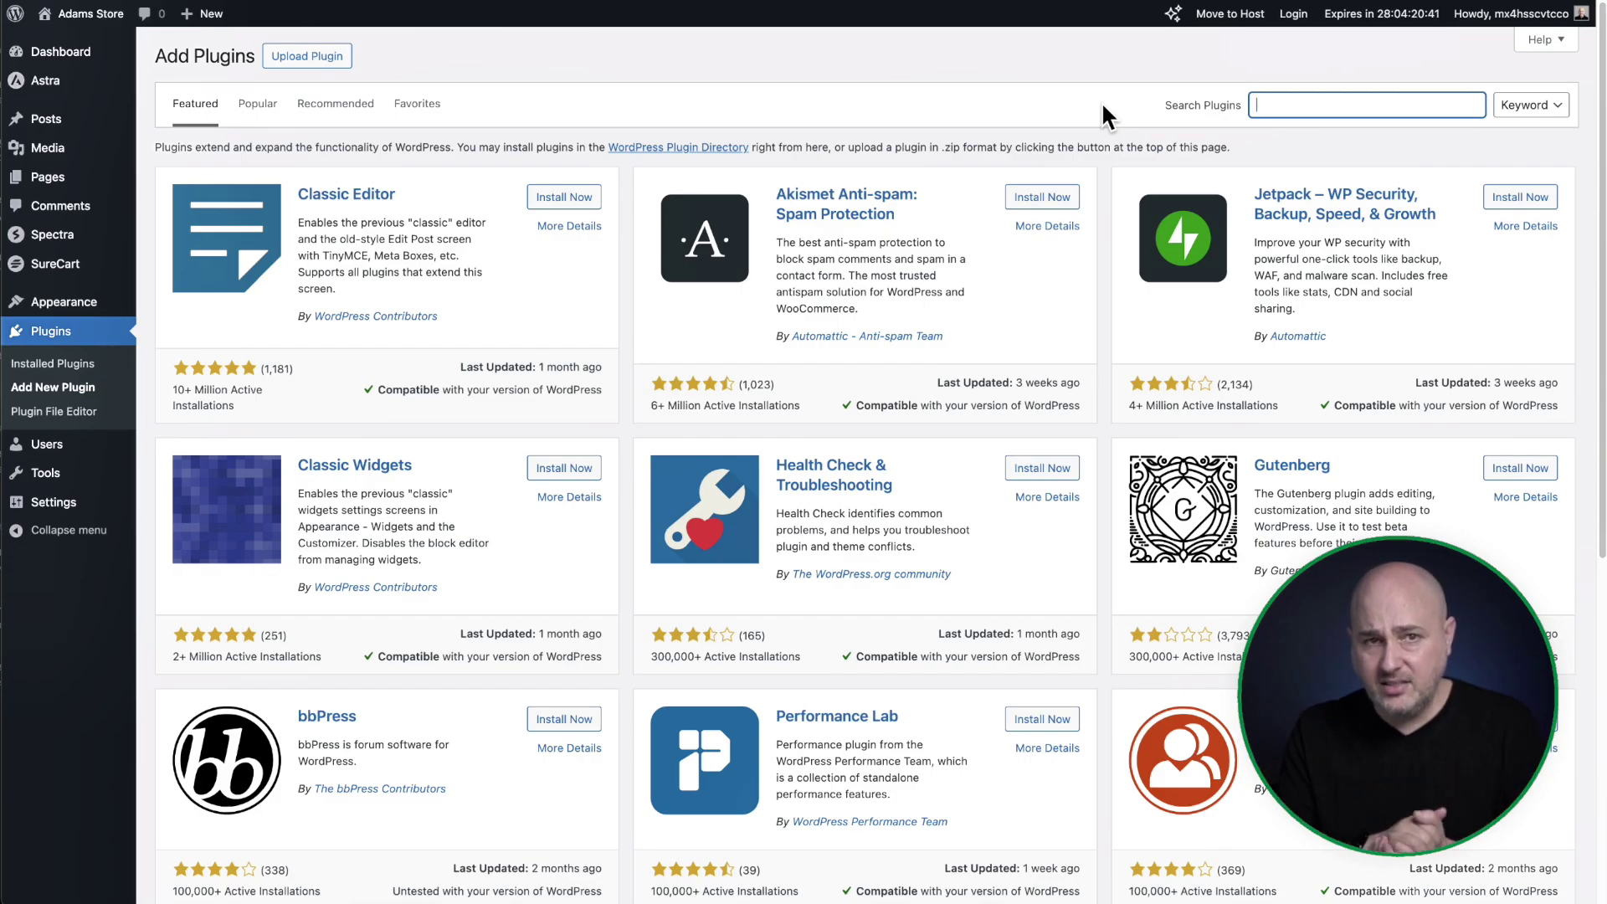
text(advanced custom fields)
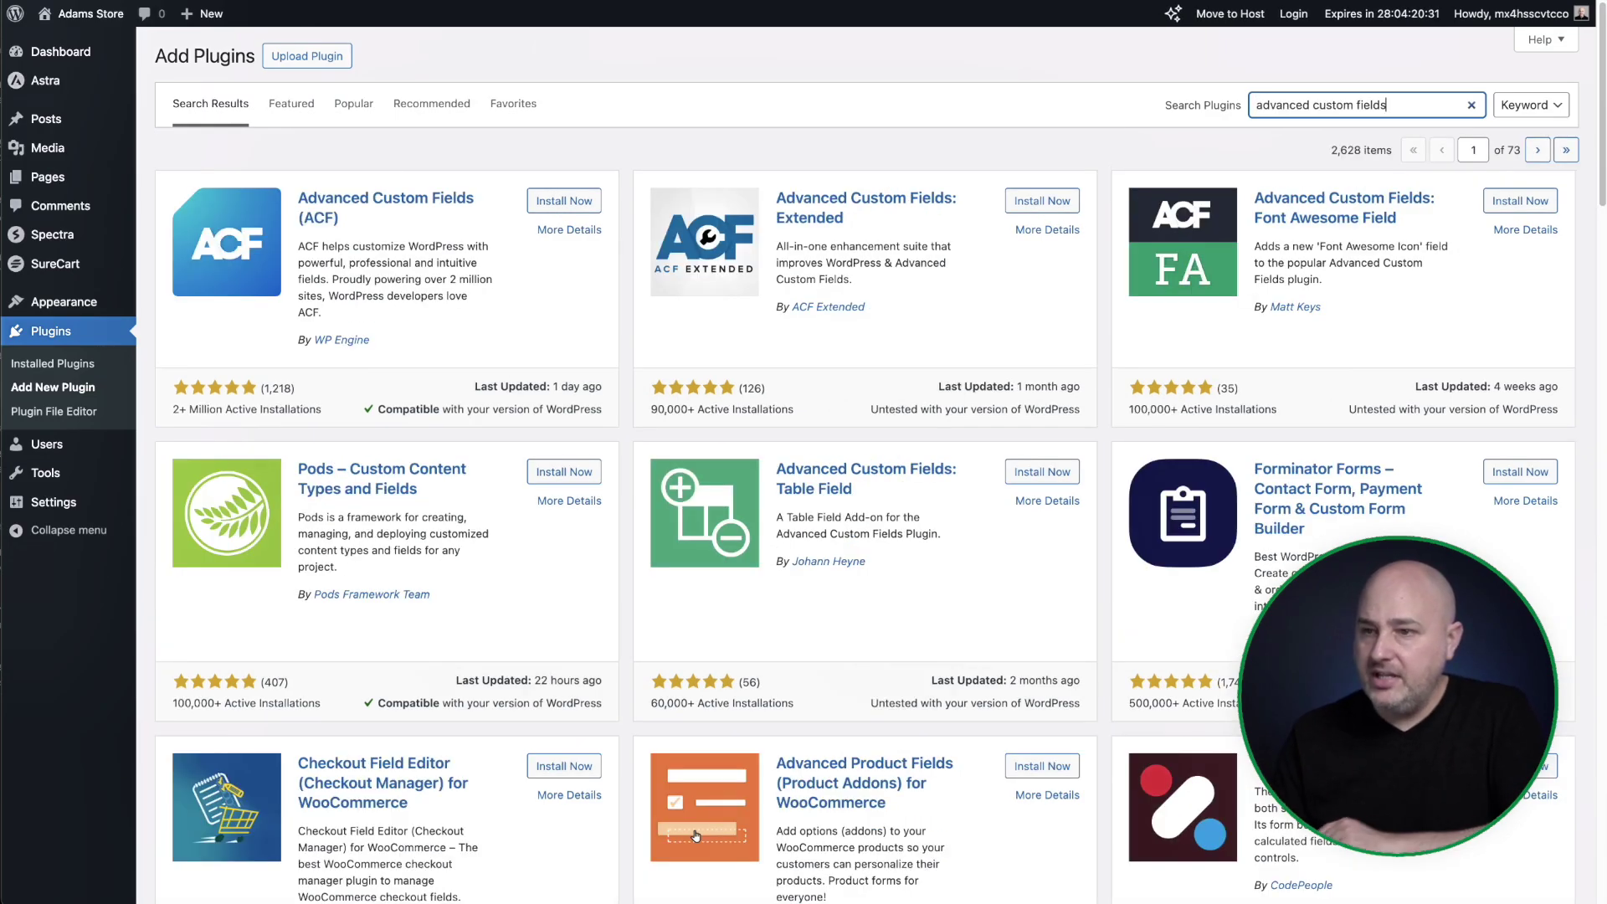
click(540, 203)
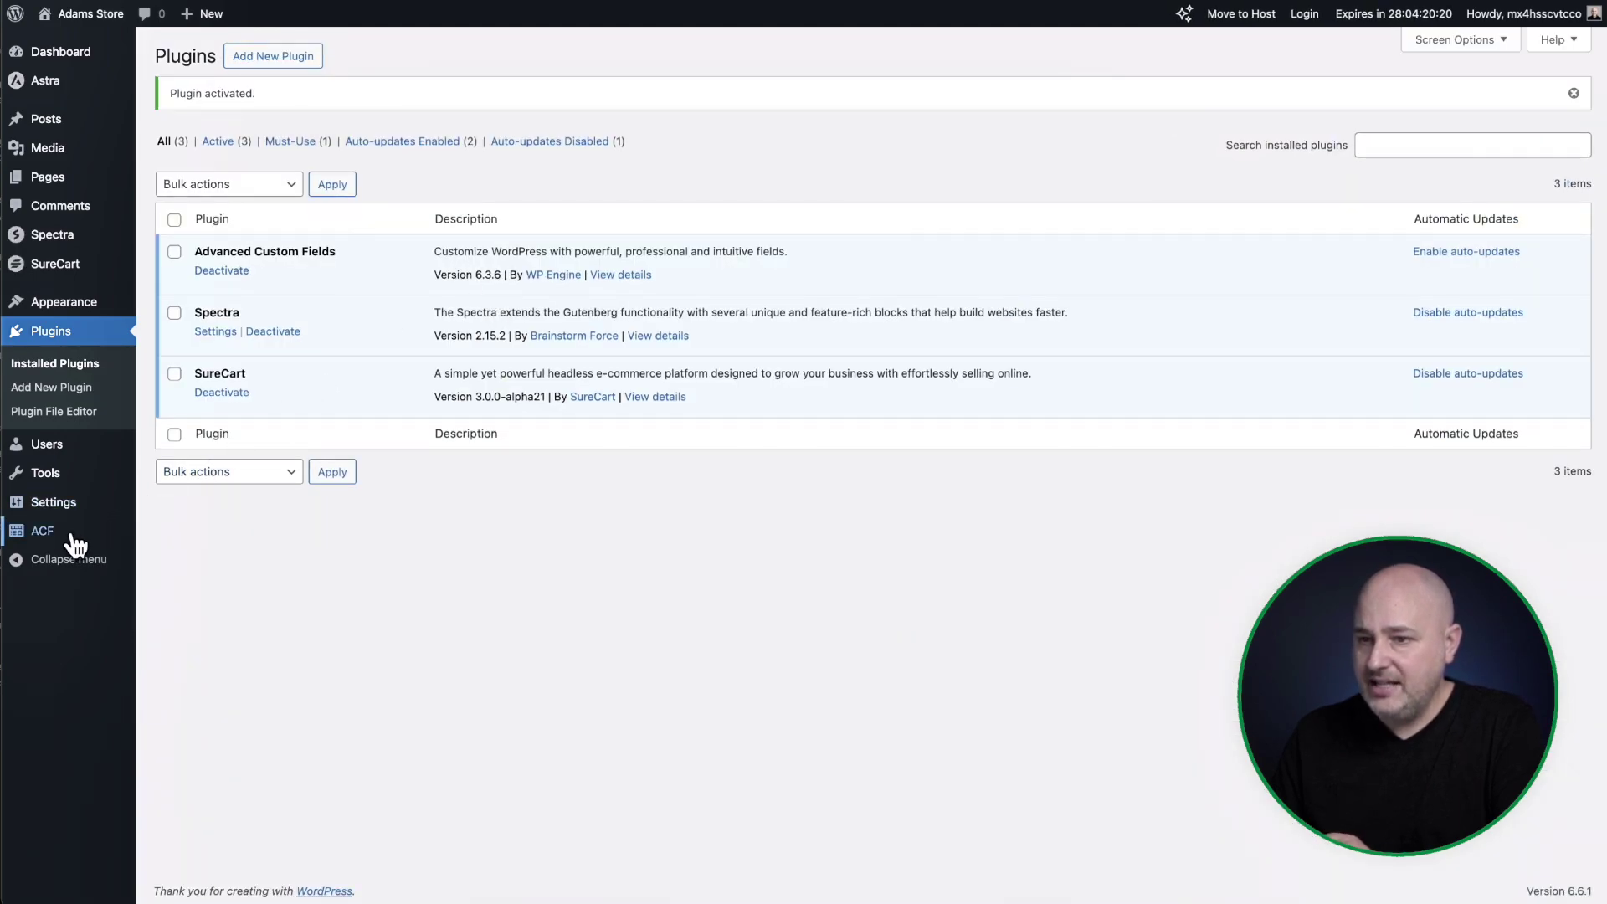
Start a new ACF field group and title it Products.
click(68, 540)
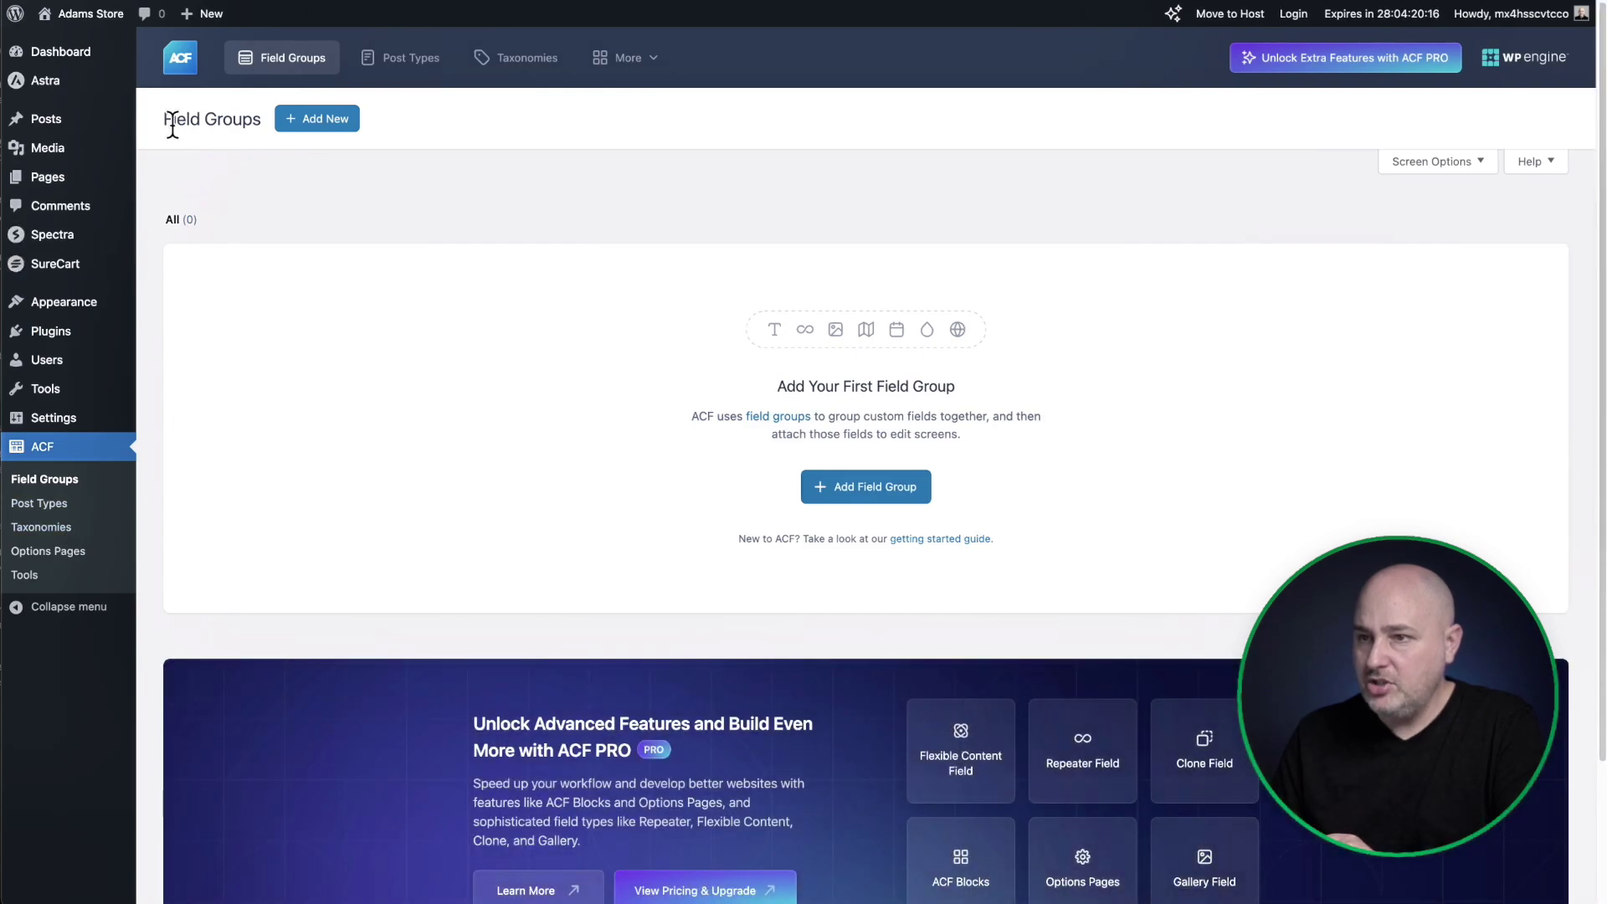
click(321, 121)
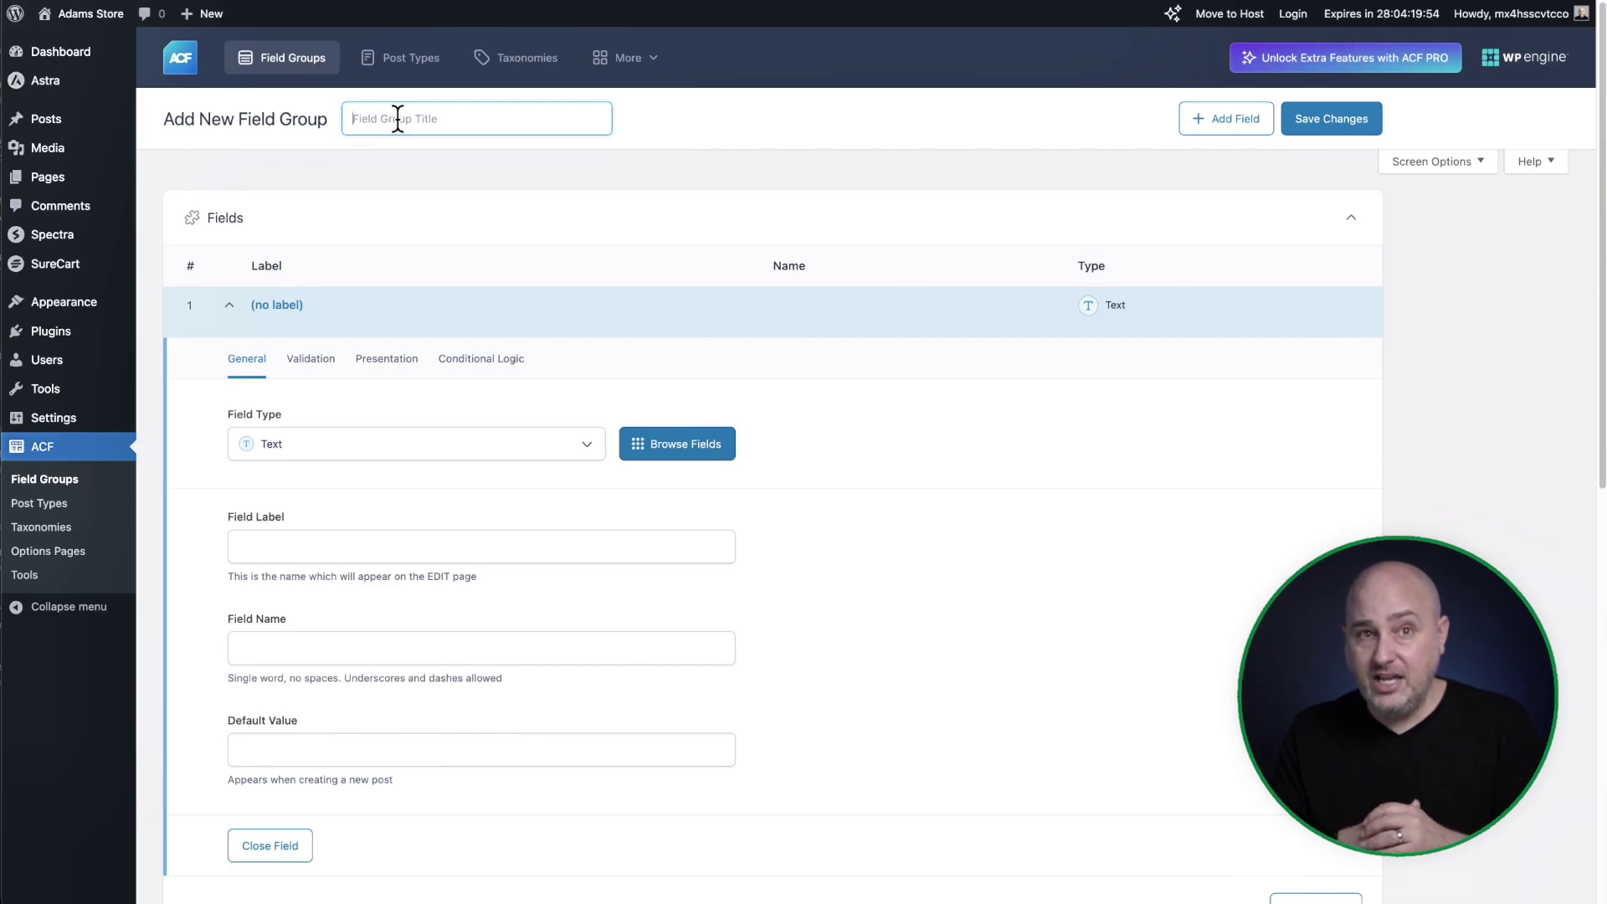
text(Products)
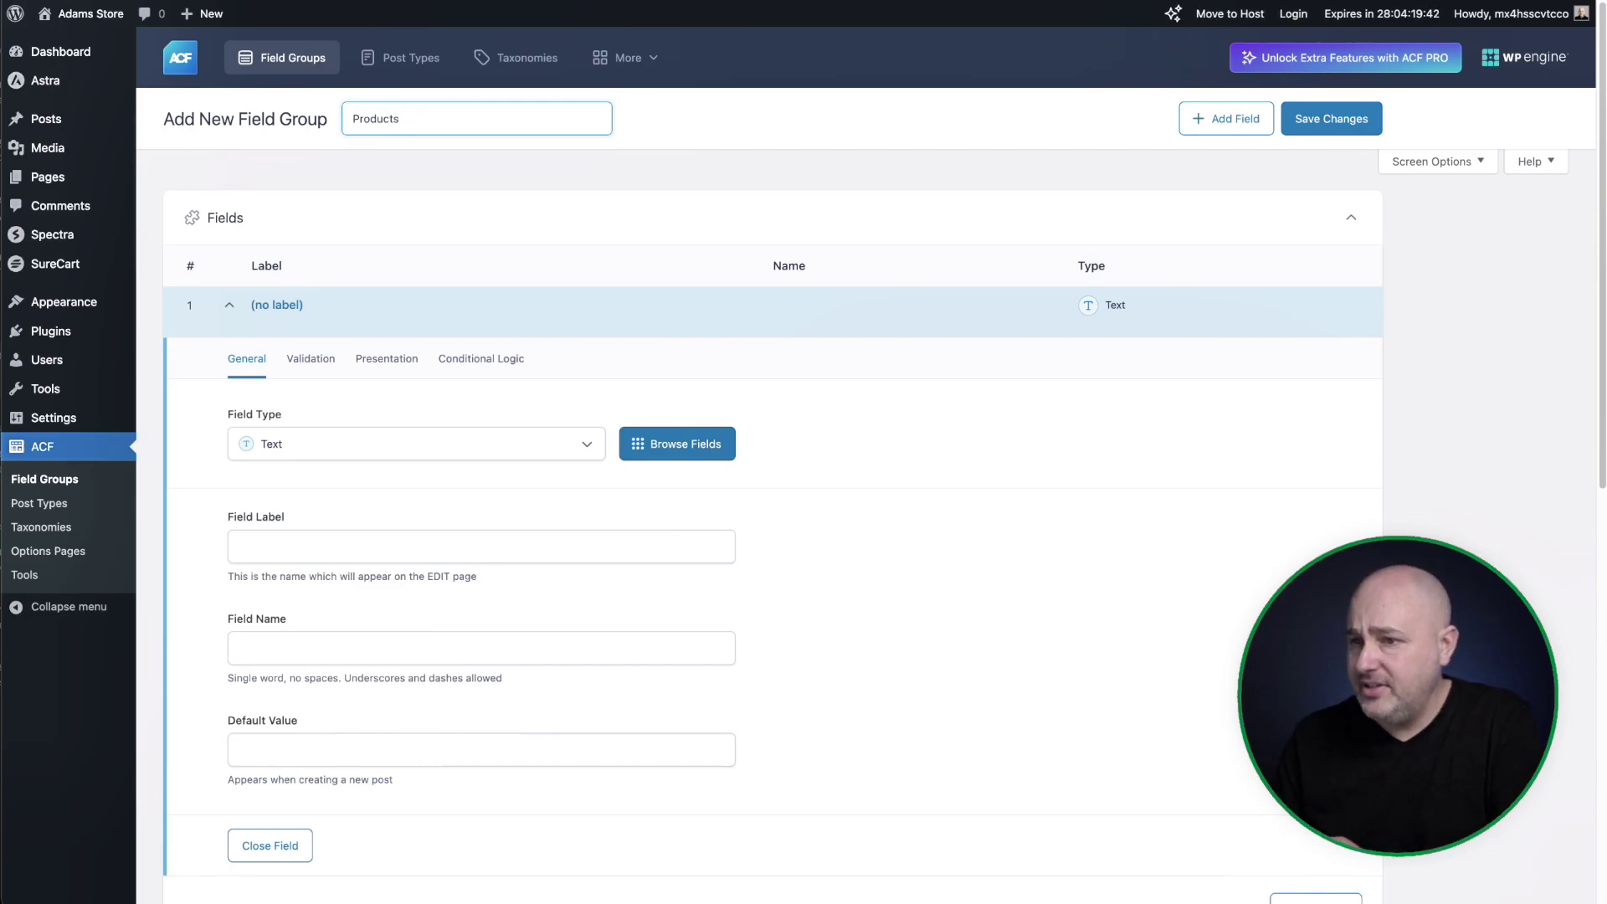
Label the group's first field Benefits, set its field type to Text Area and collapse it.
scroll(683, 276, down, 3)
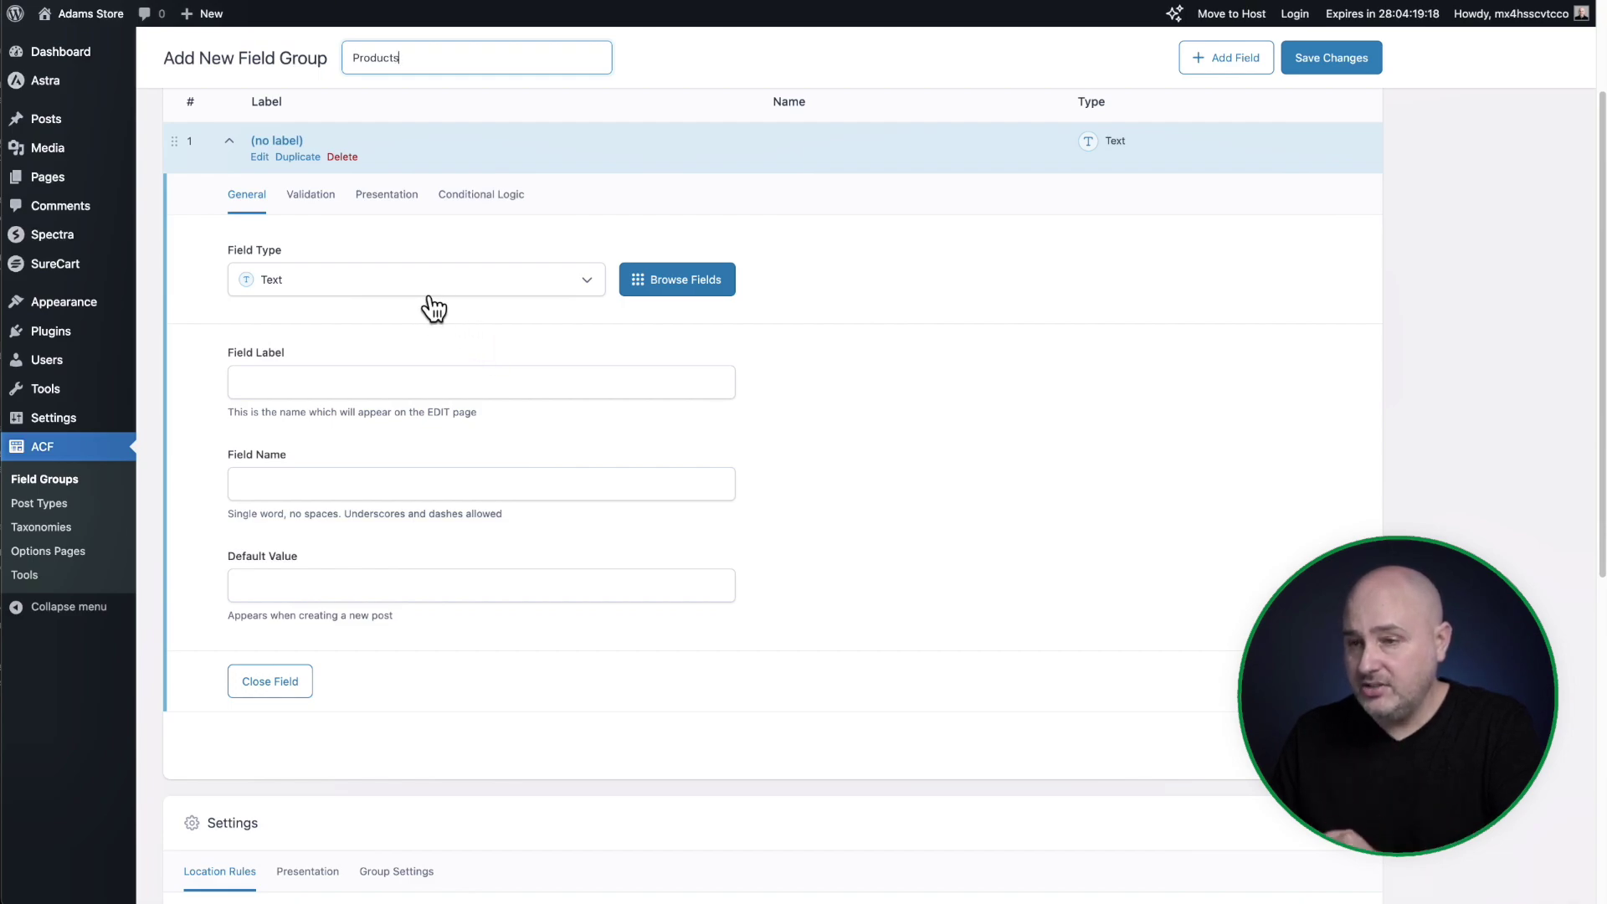
click(364, 380)
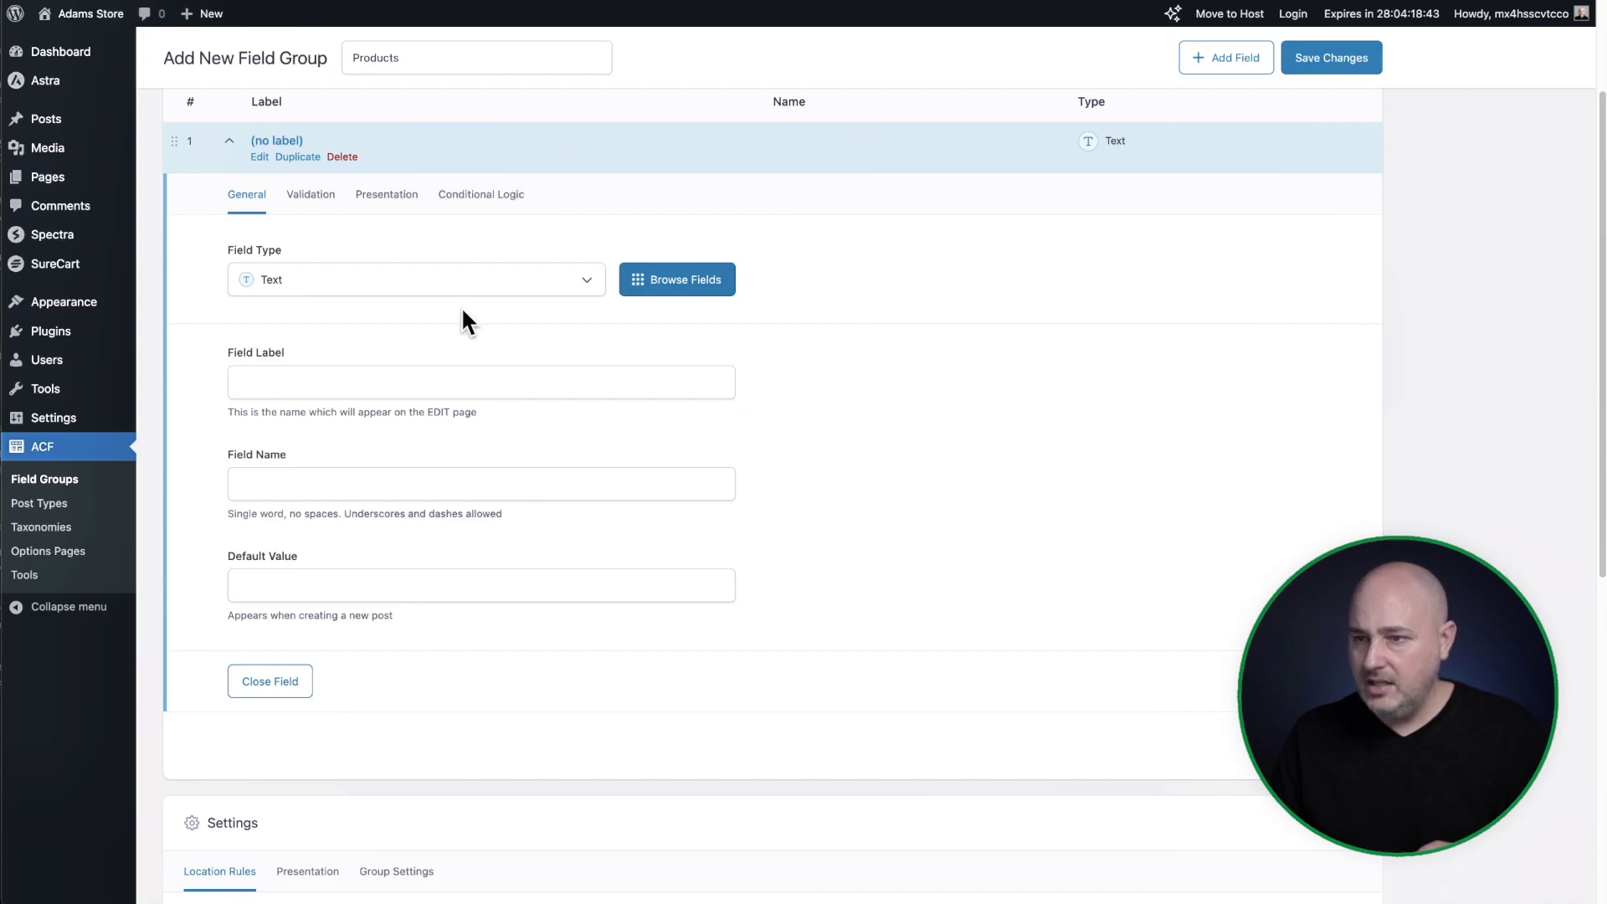
click(333, 380)
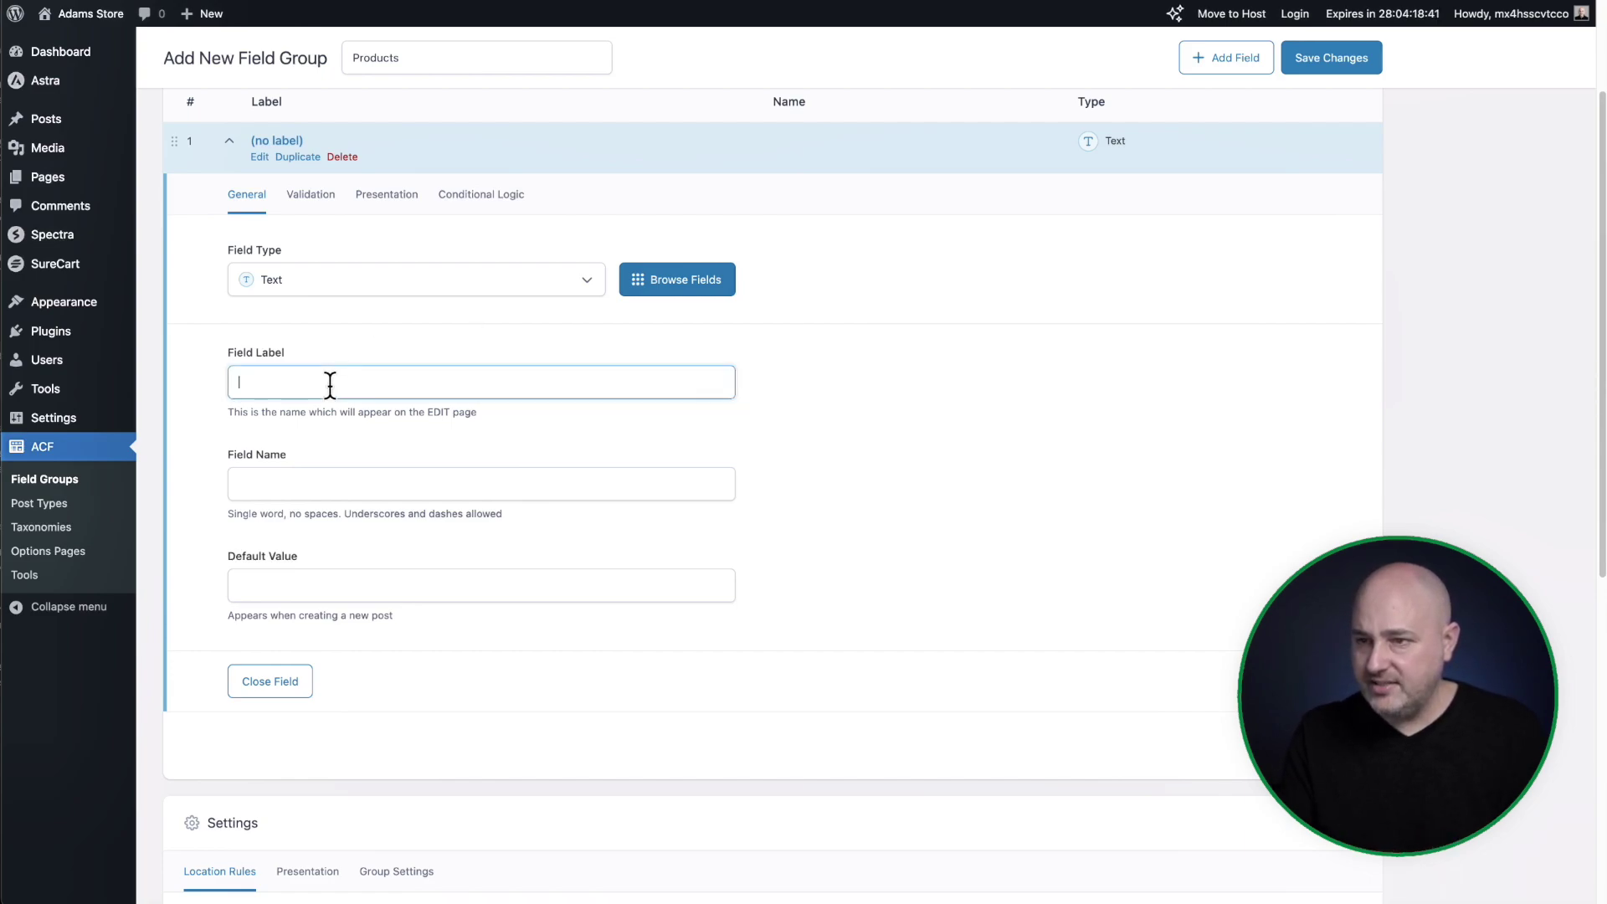
text(Benefits)
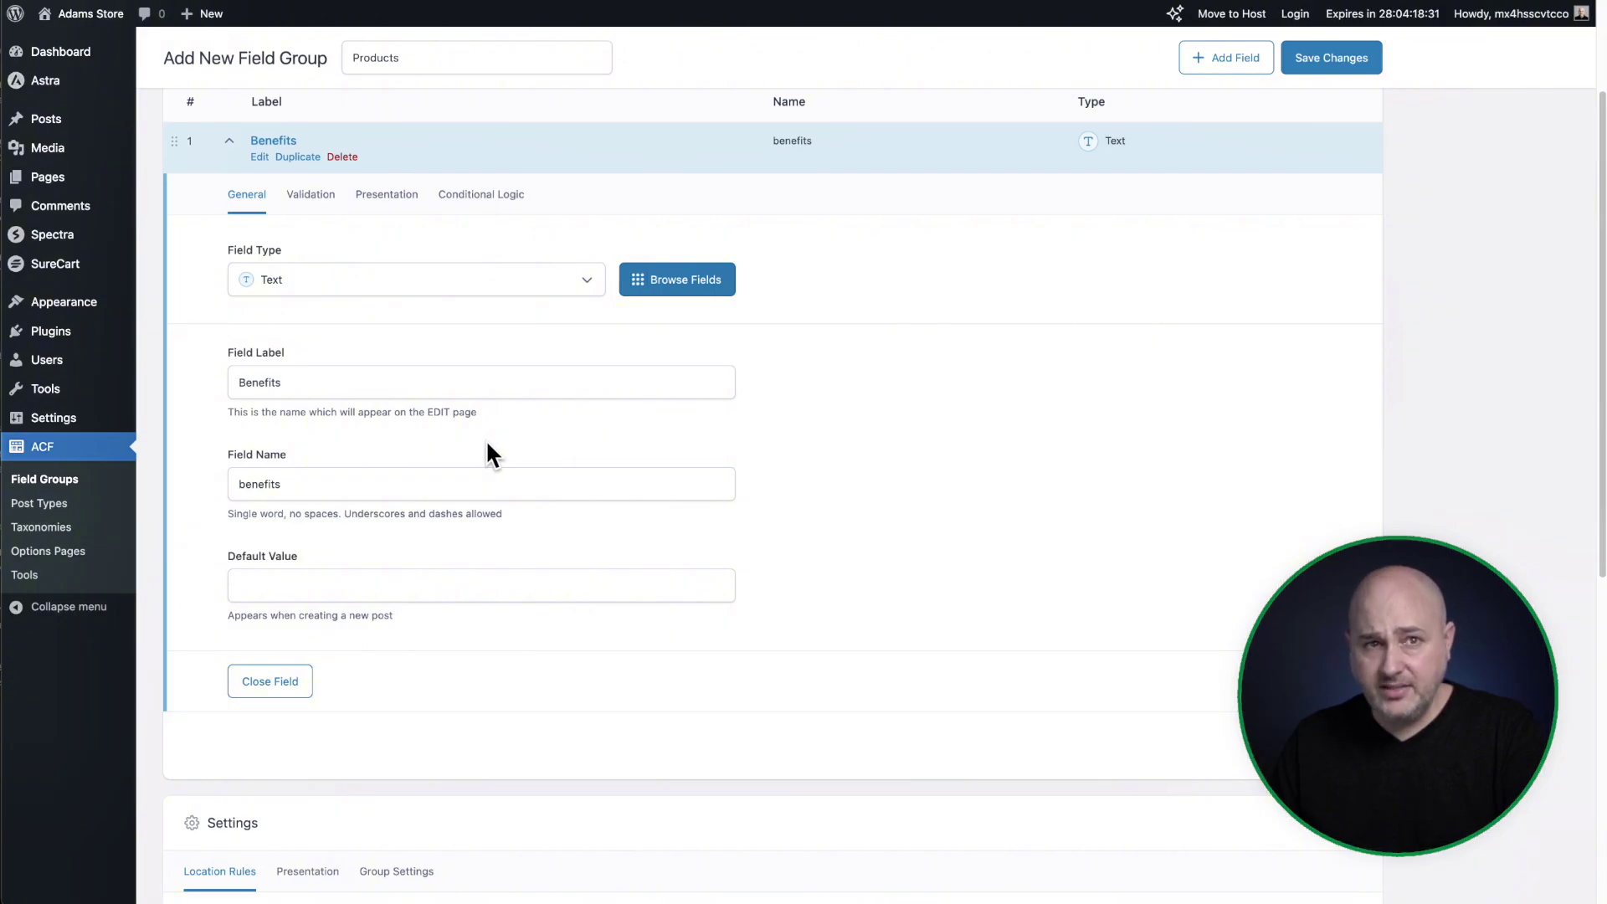
click(422, 285)
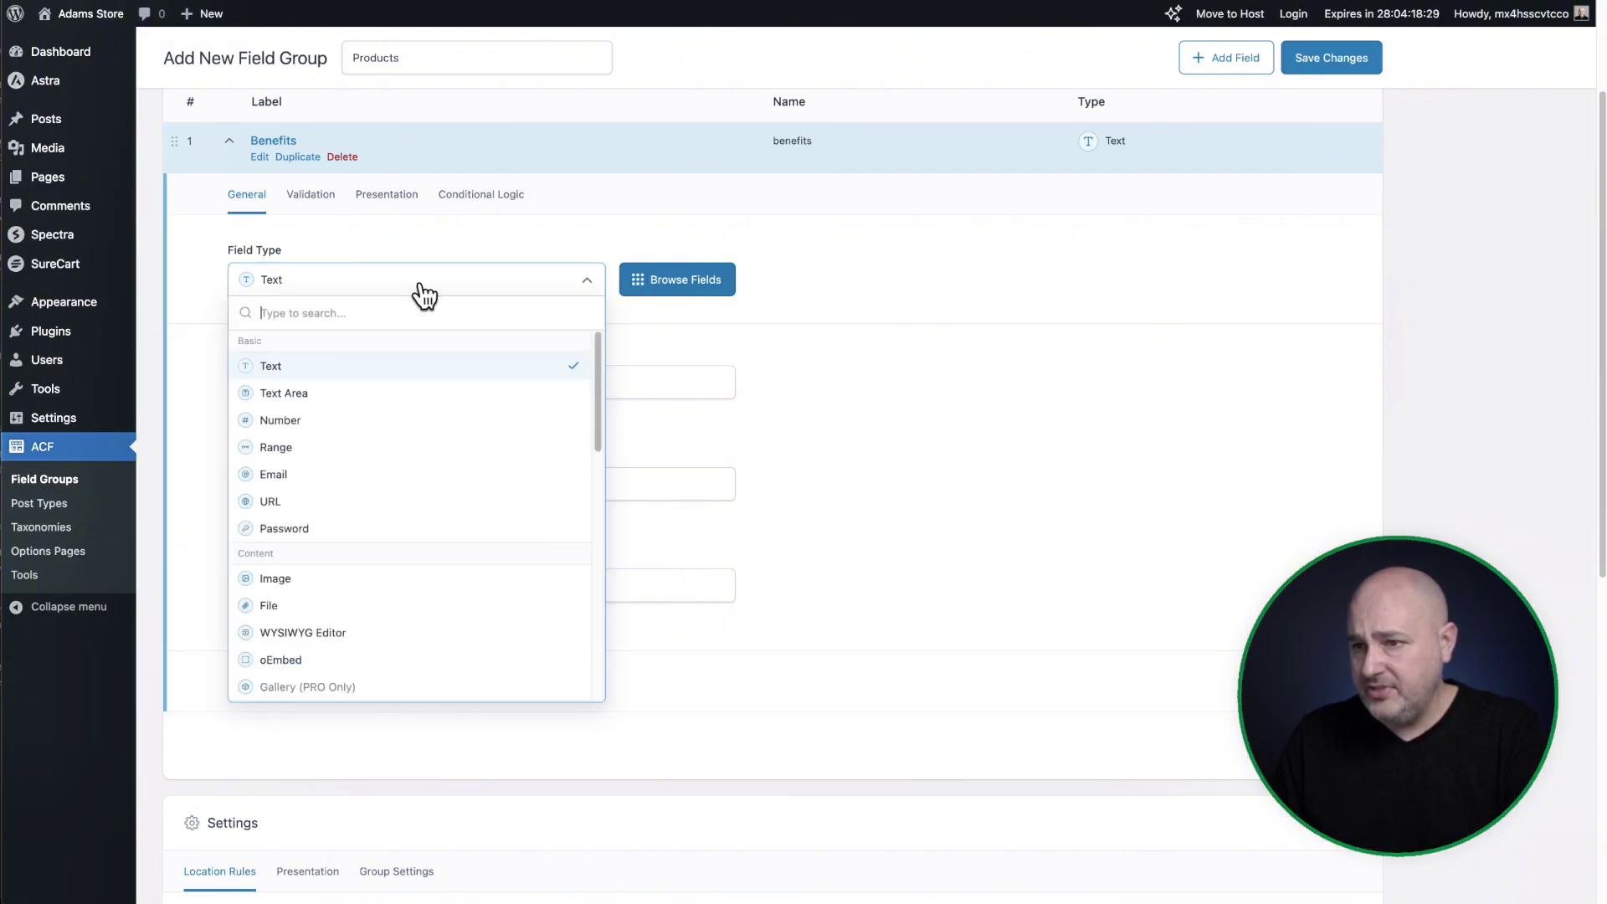
click(352, 405)
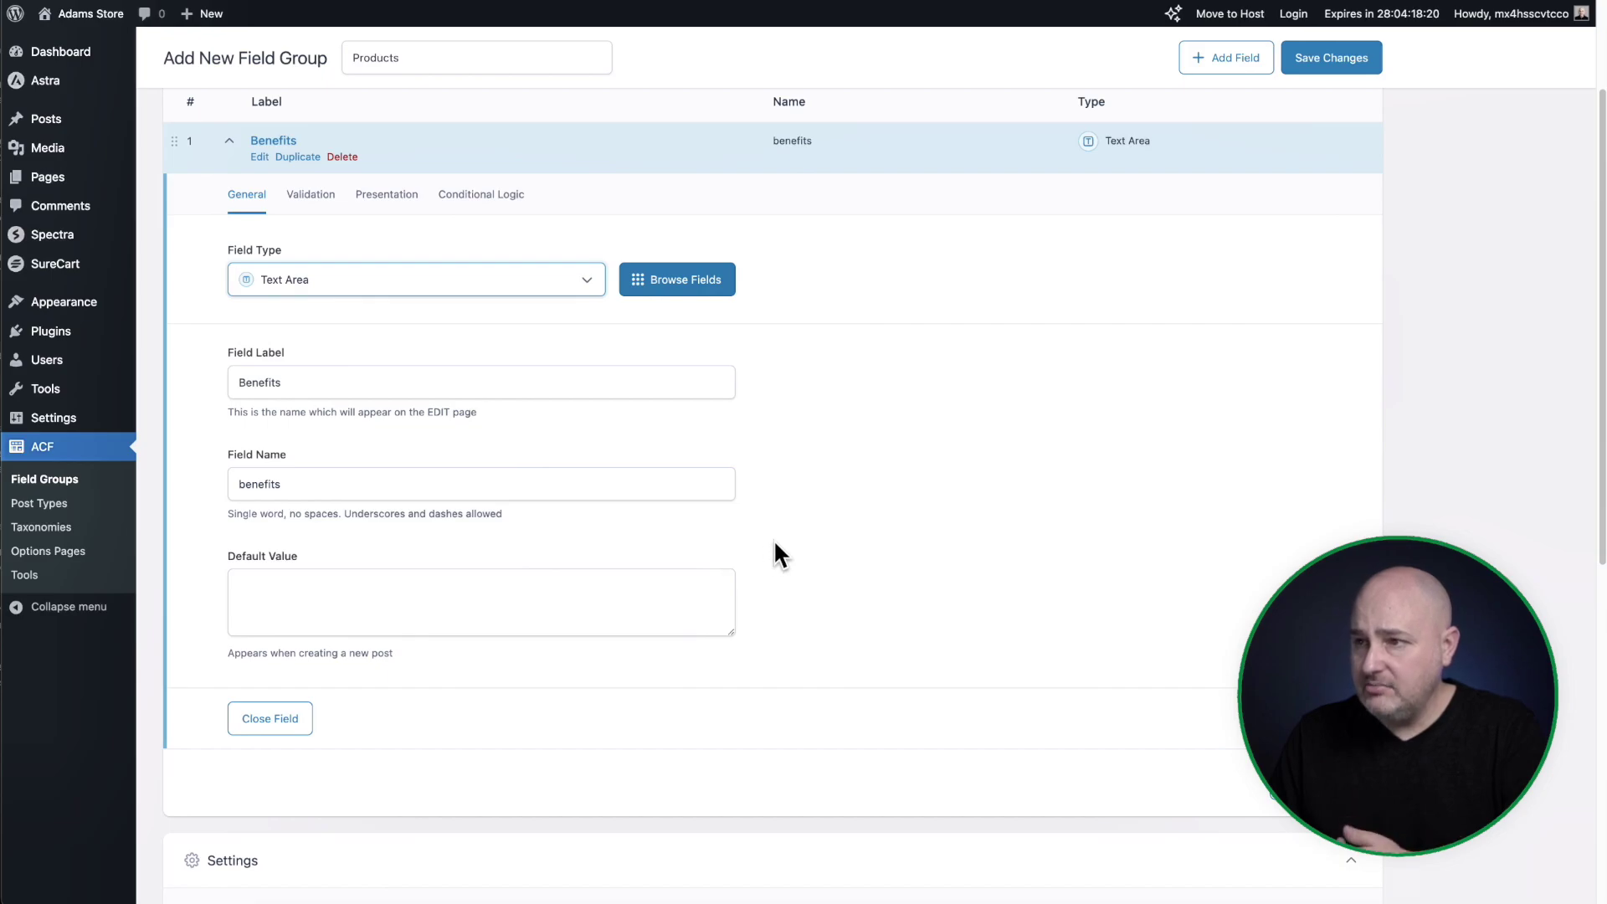
click(867, 159)
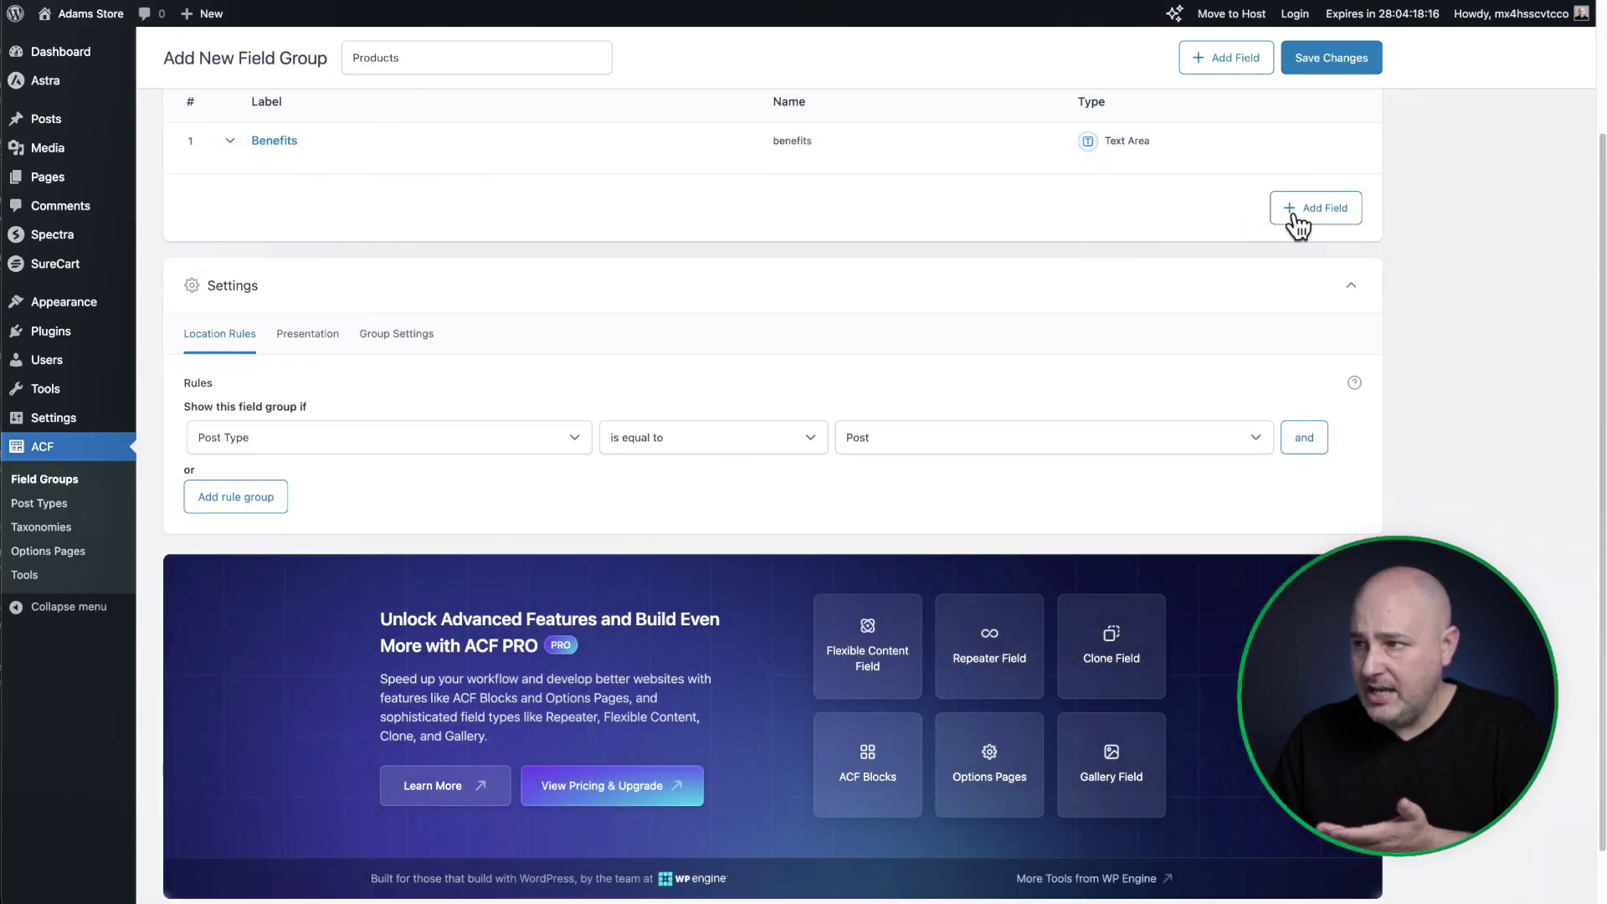
Set the field group's location rule to Post Type is equal to SureCart Product and save the group.
scroll(1180, 289, up, 2)
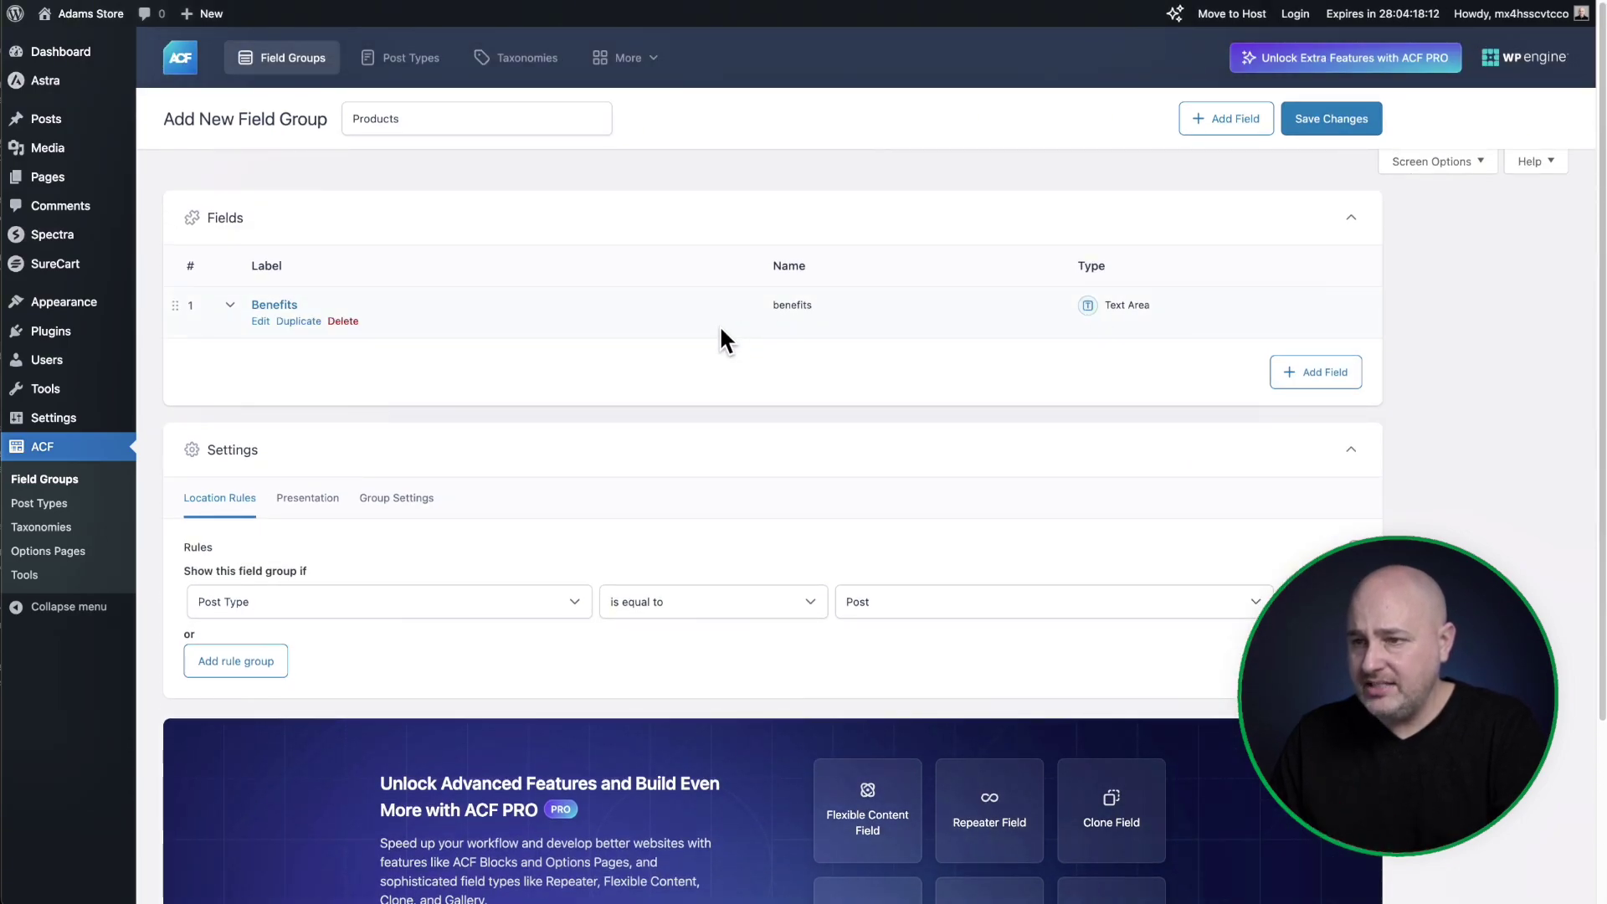
scroll(720, 330, down, 2)
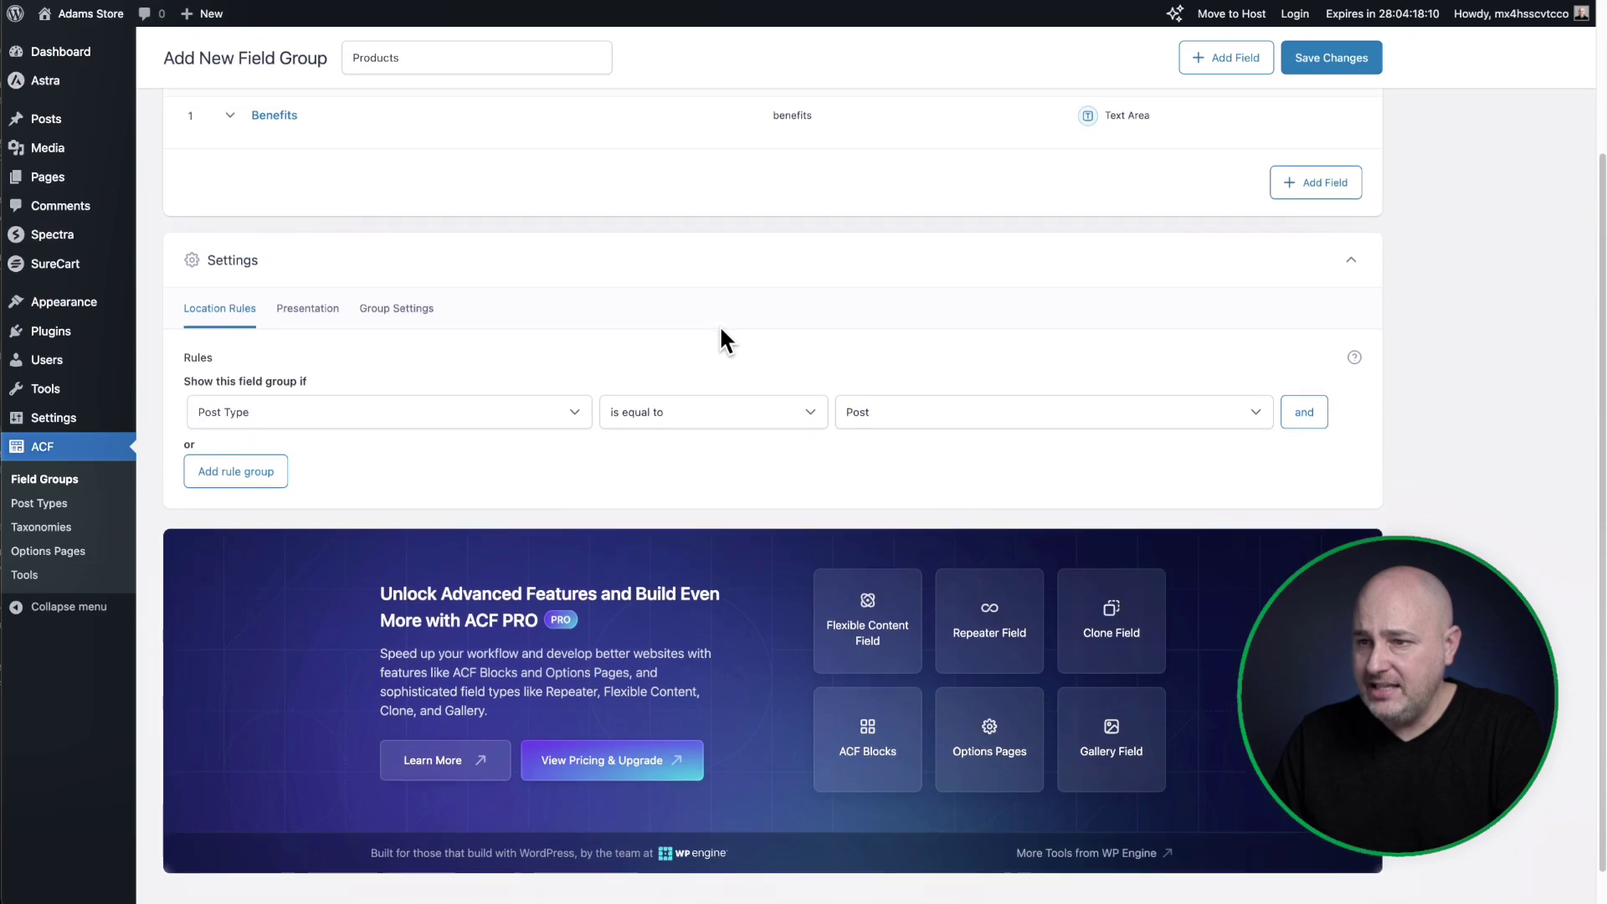
click(300, 417)
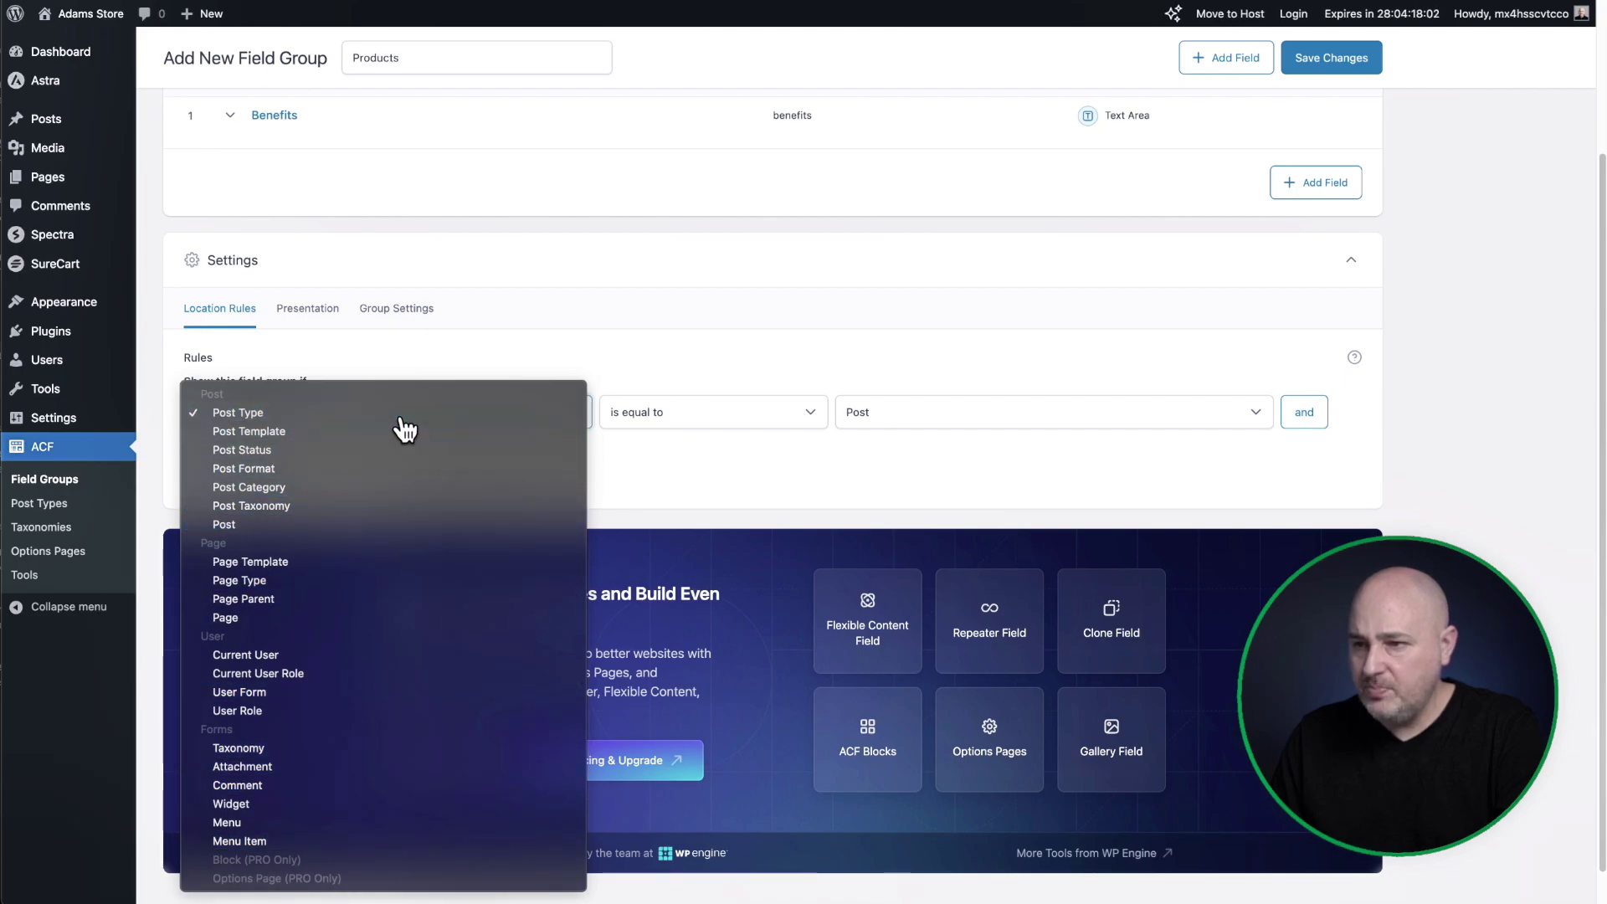
click(401, 415)
click(877, 419)
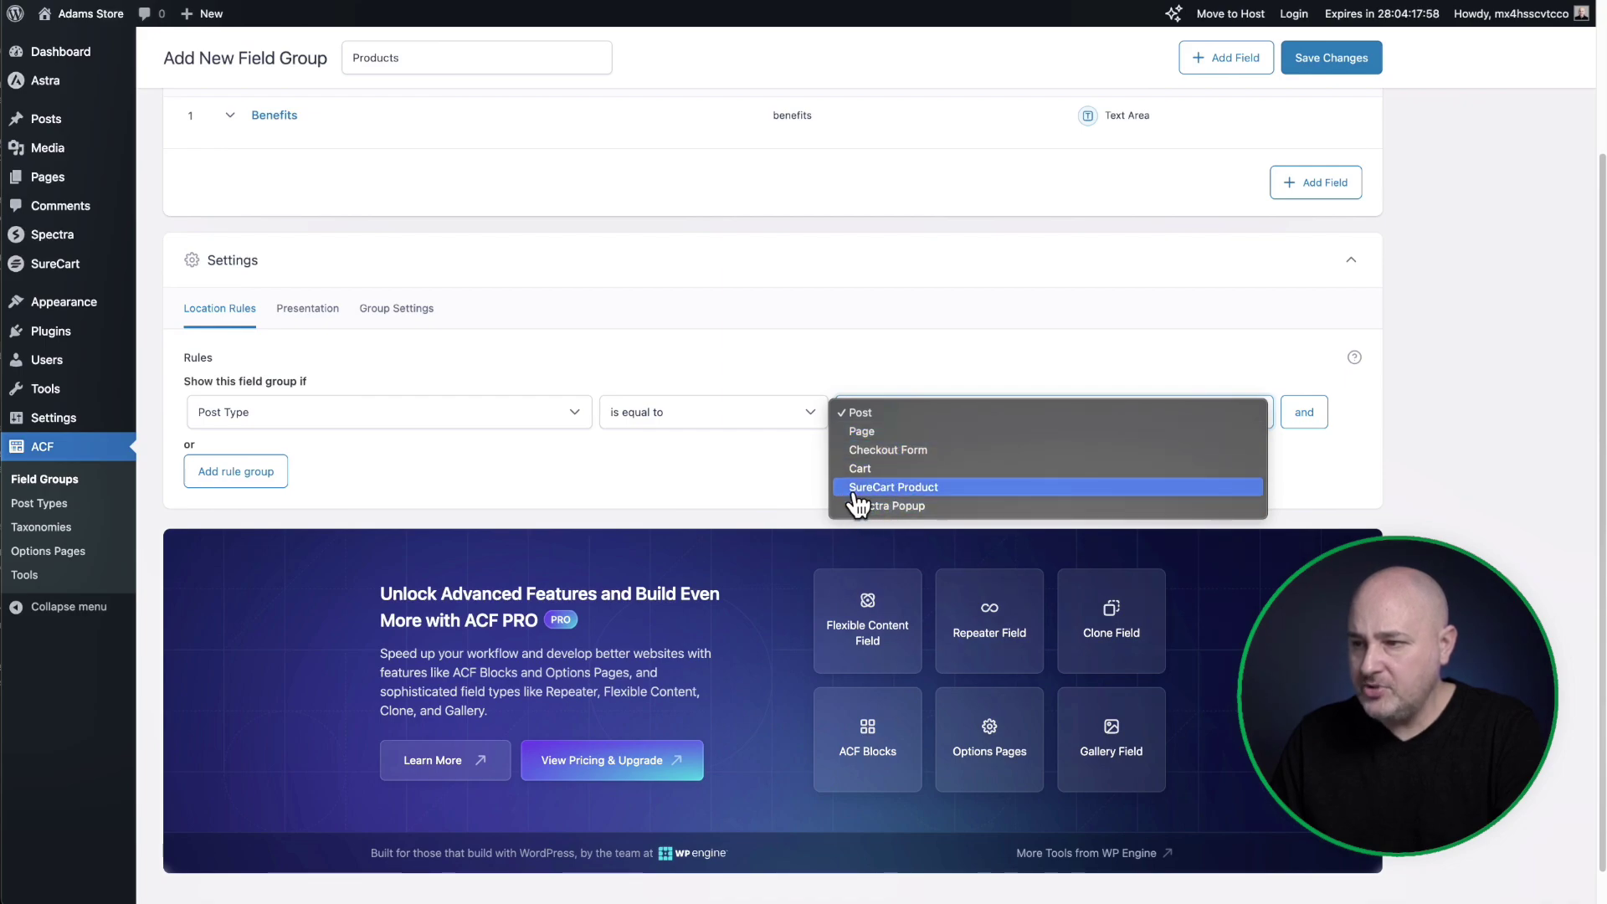
click(936, 494)
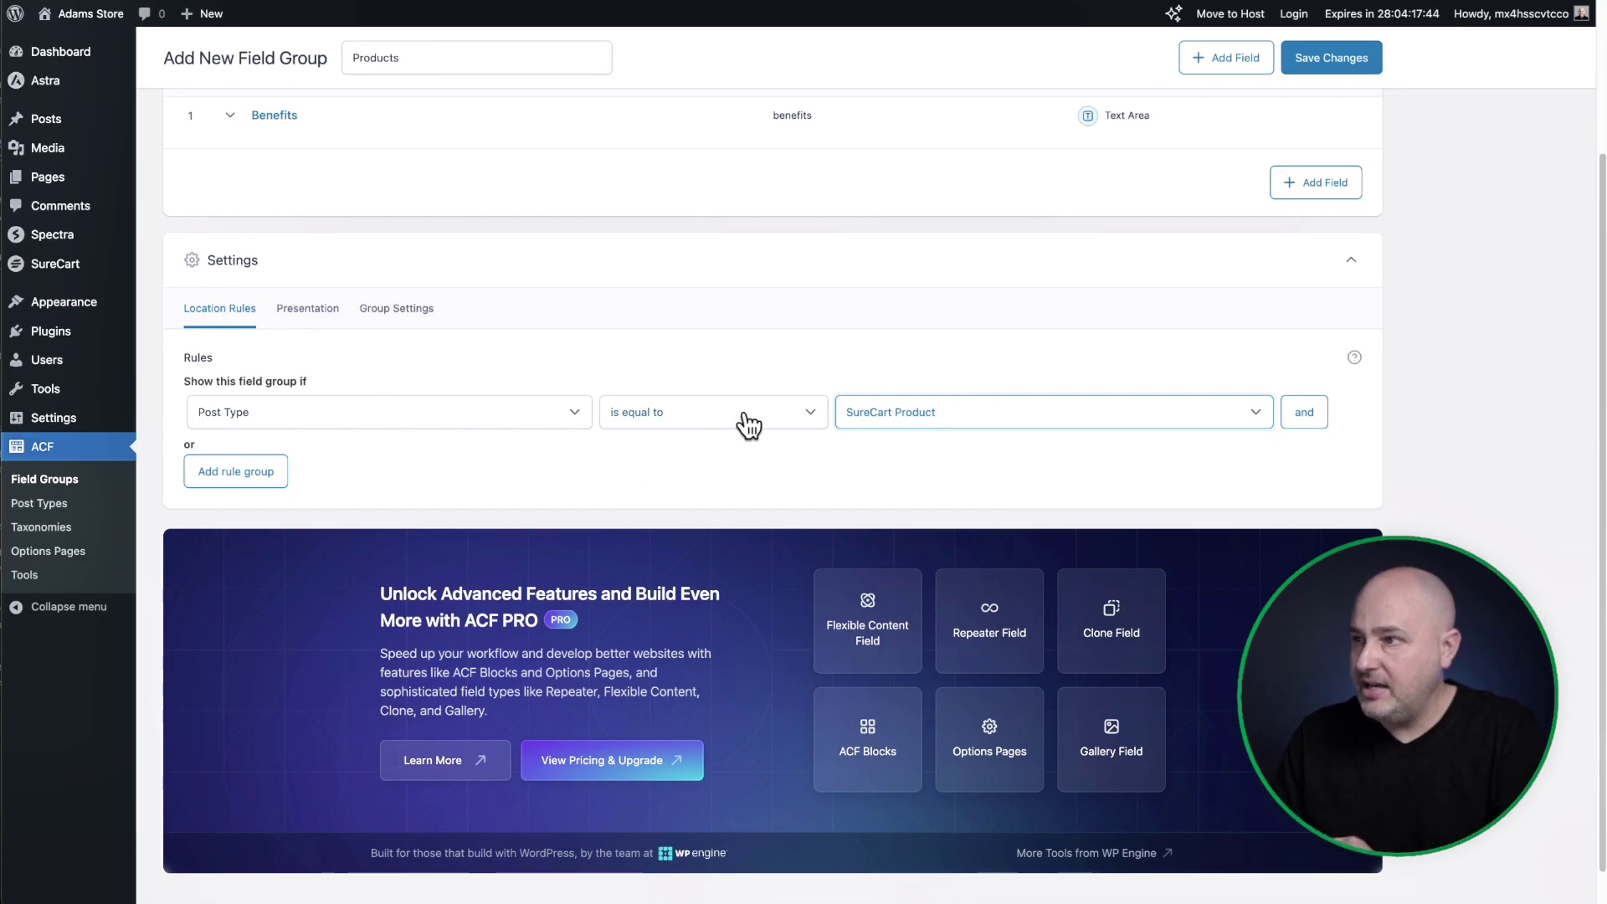
click(1329, 59)
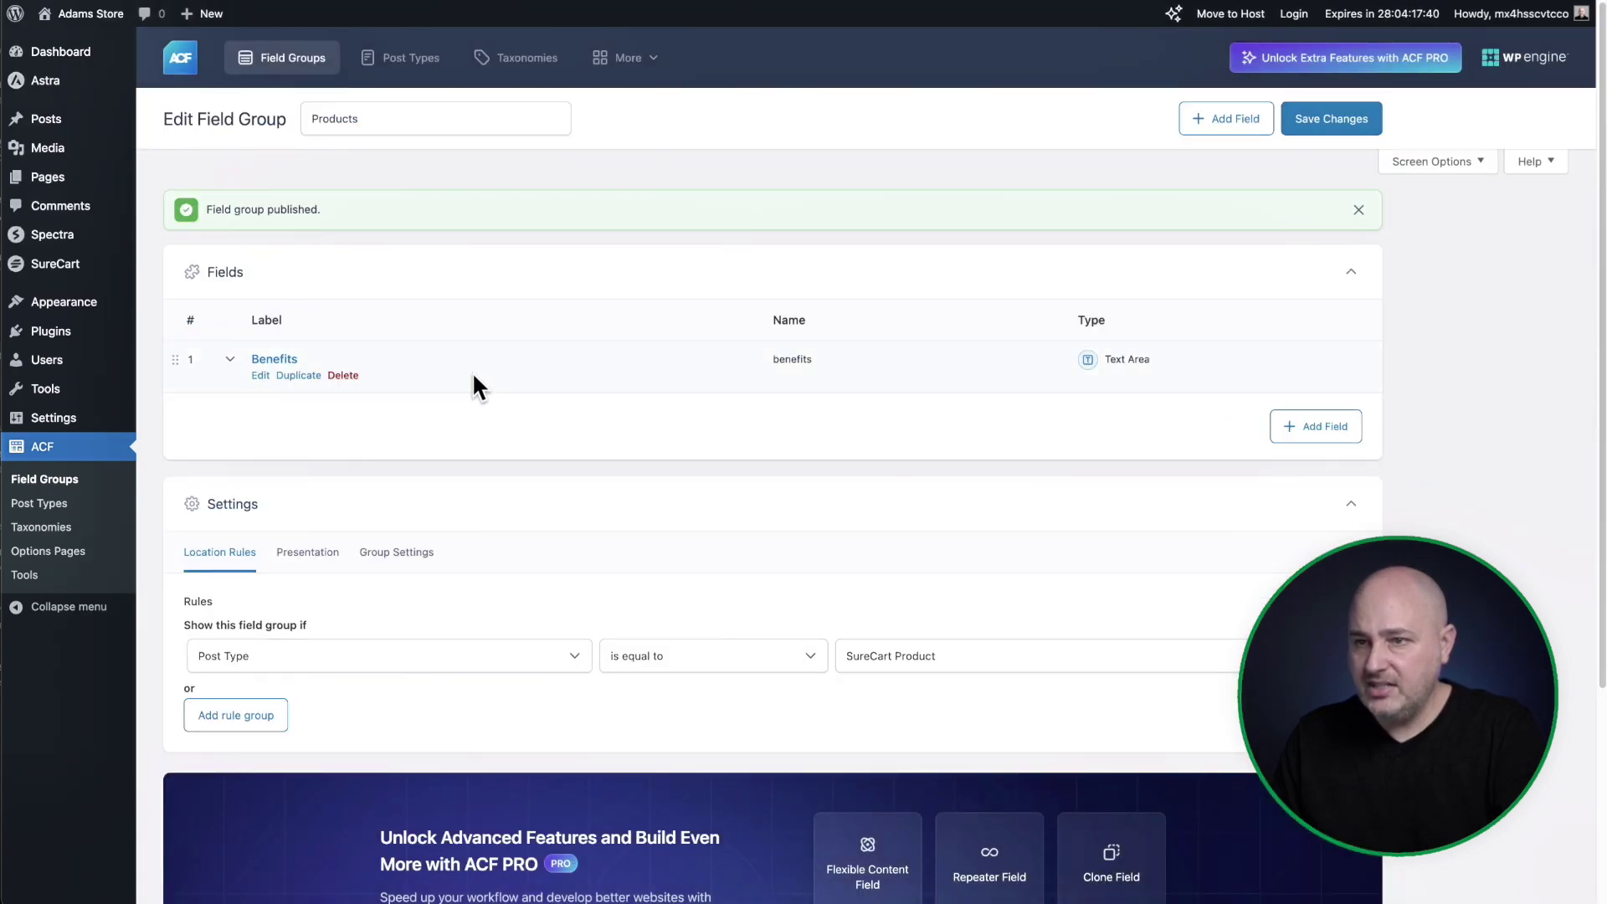
Open Multiple Variation Product in the SureCart product editor and inspect the Benefits custom field in its Products section.
click(97, 270)
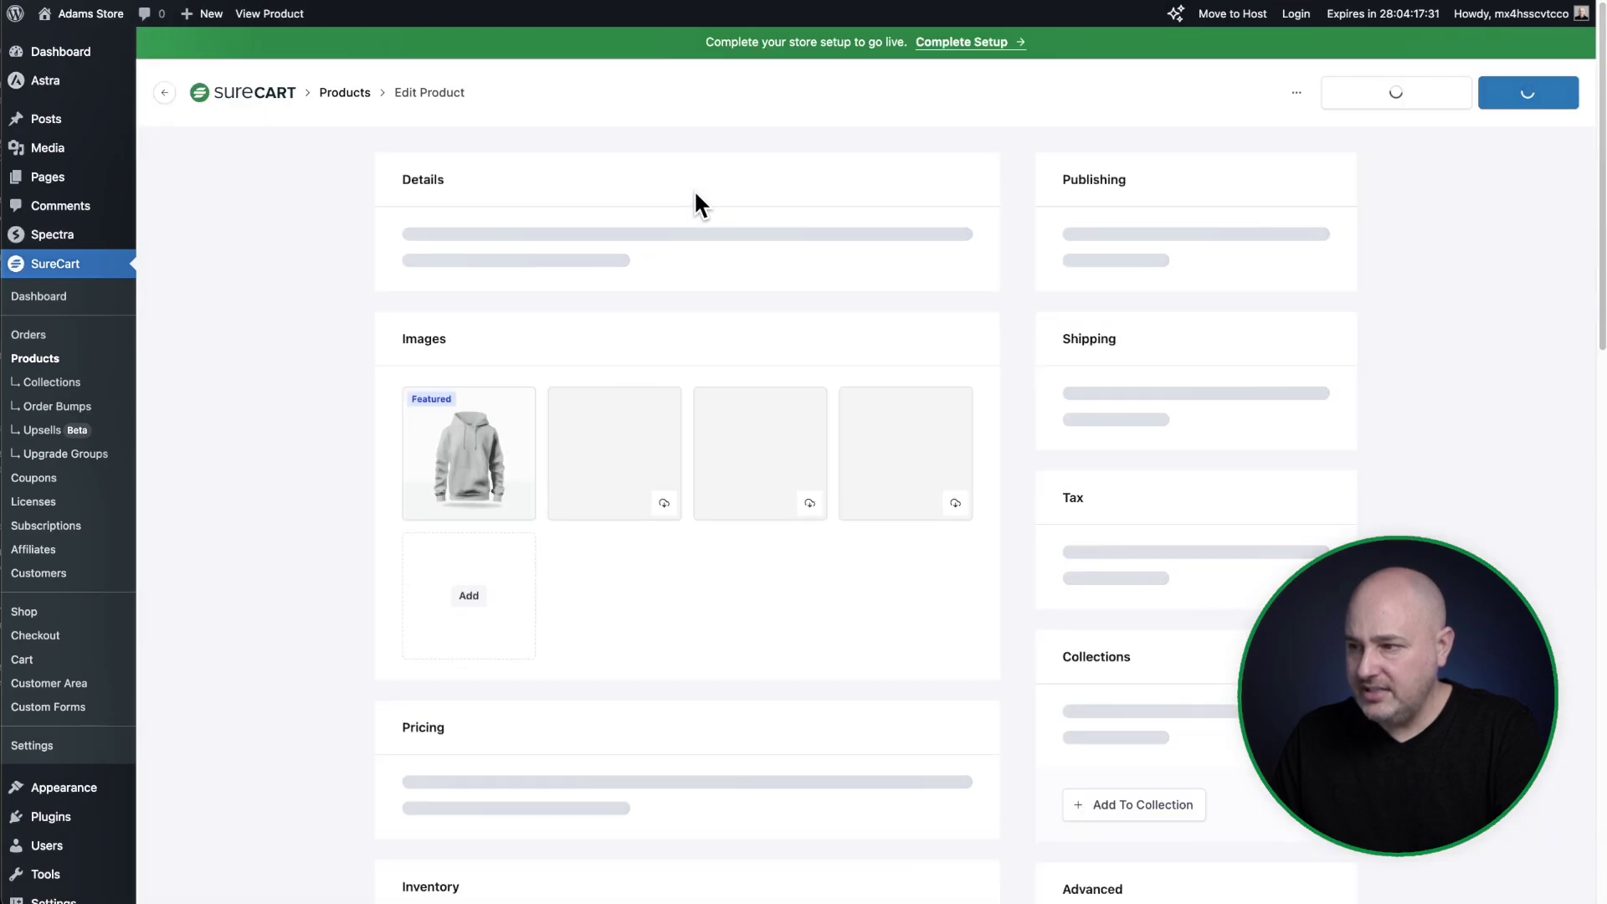
scroll(695, 192, down, 15)
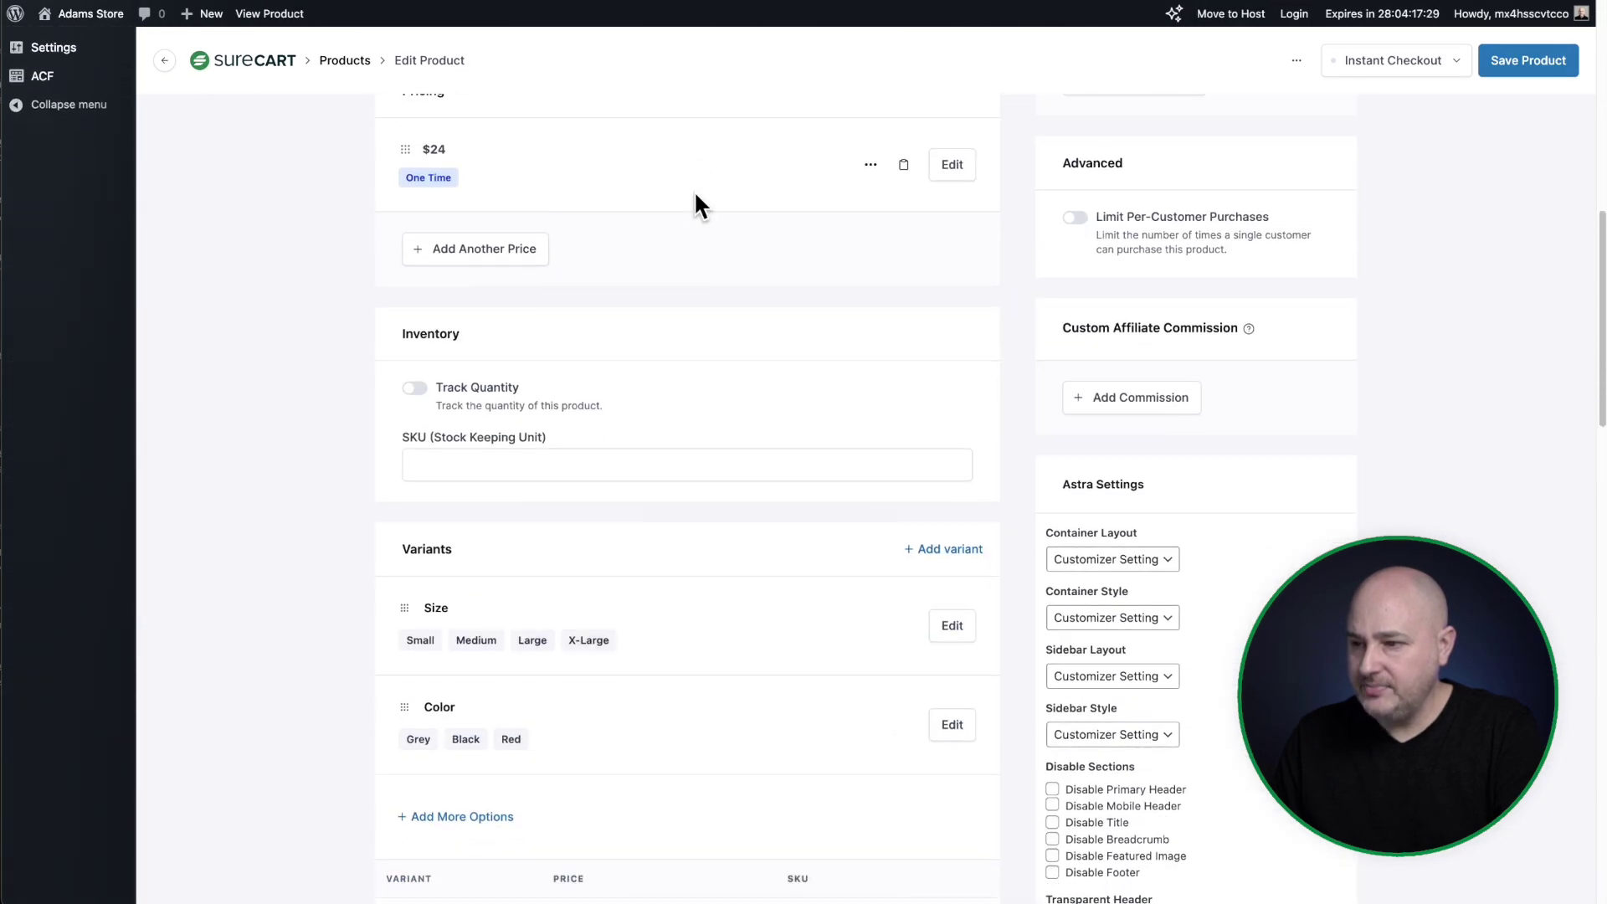
scroll(696, 204, down, 20)
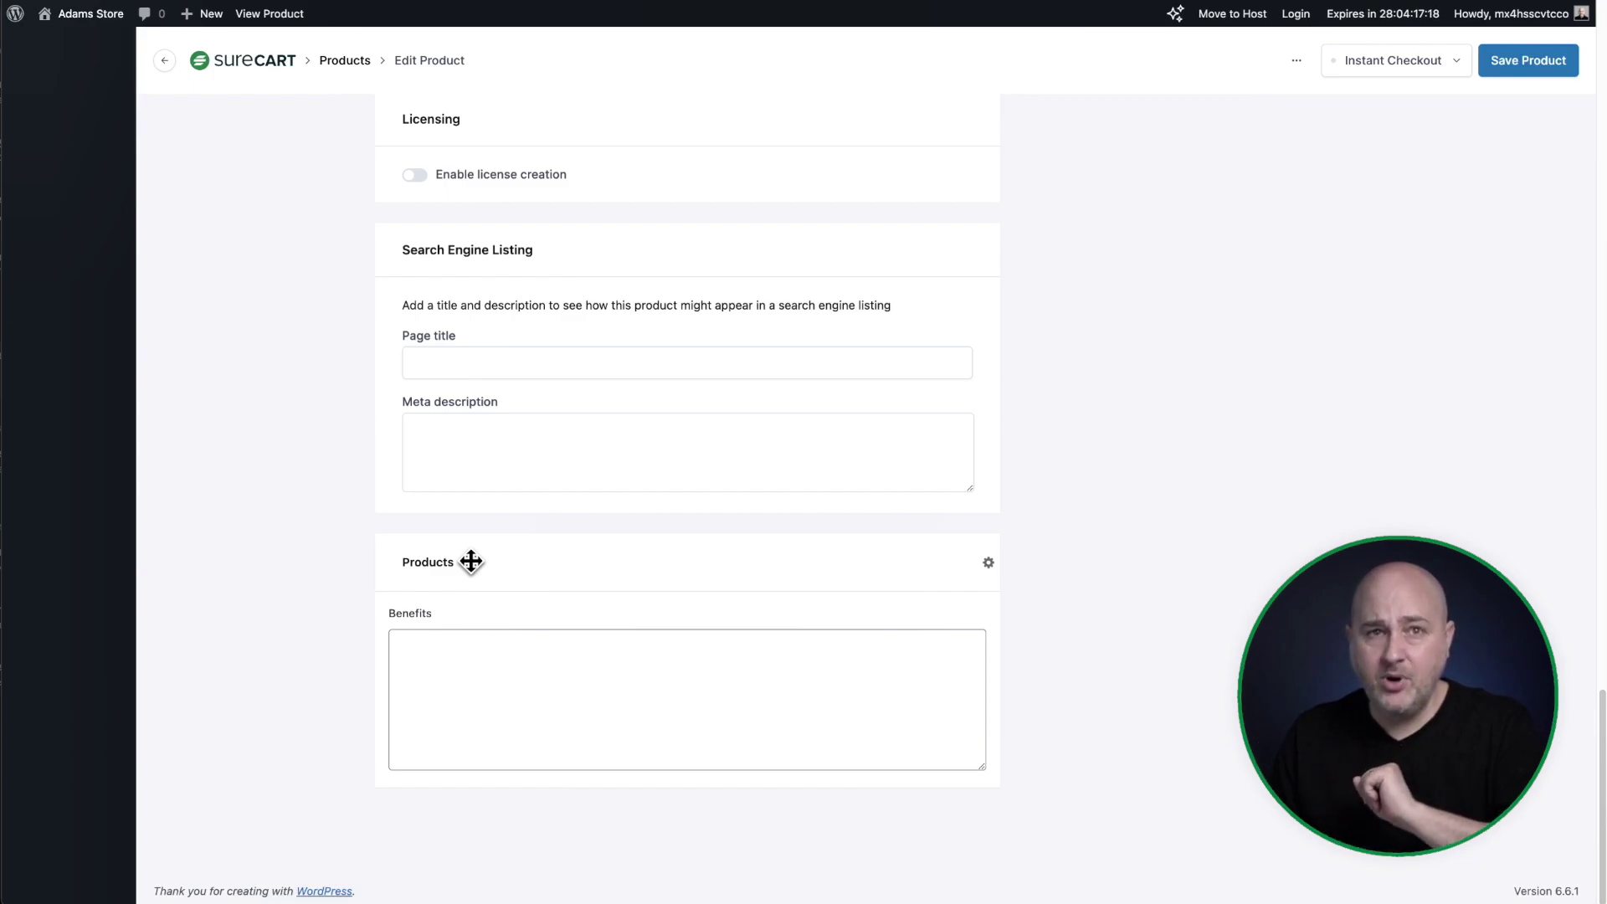
click(499, 674)
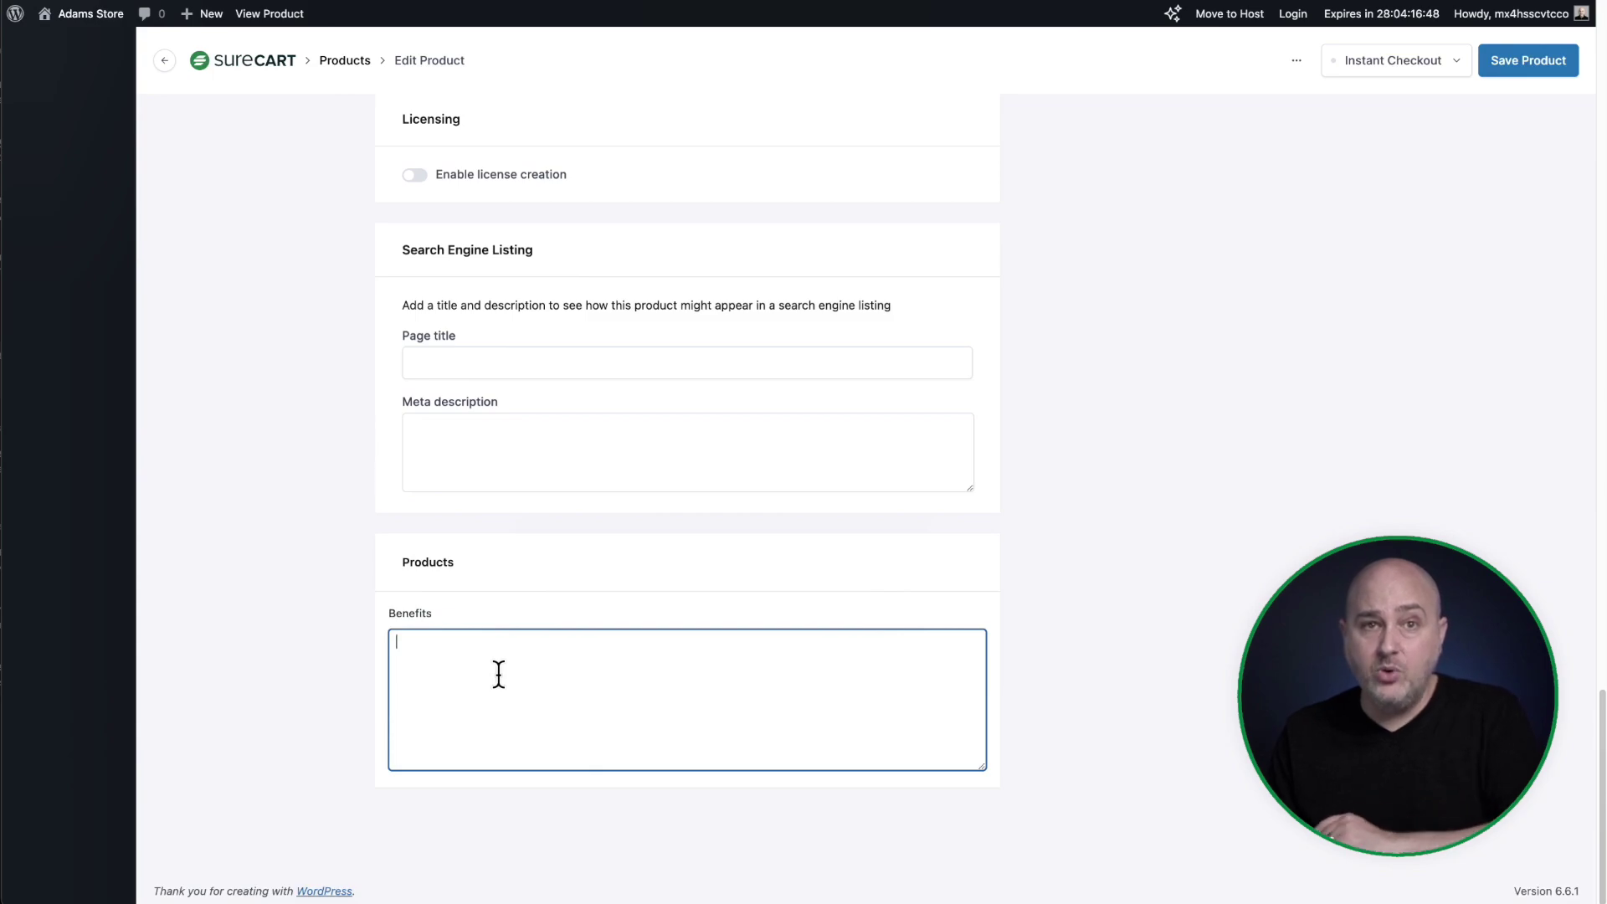
Assign the variant name Black to the product's envelope image in its attachment details and confirm the selection.
scroll(499, 673, up, 15)
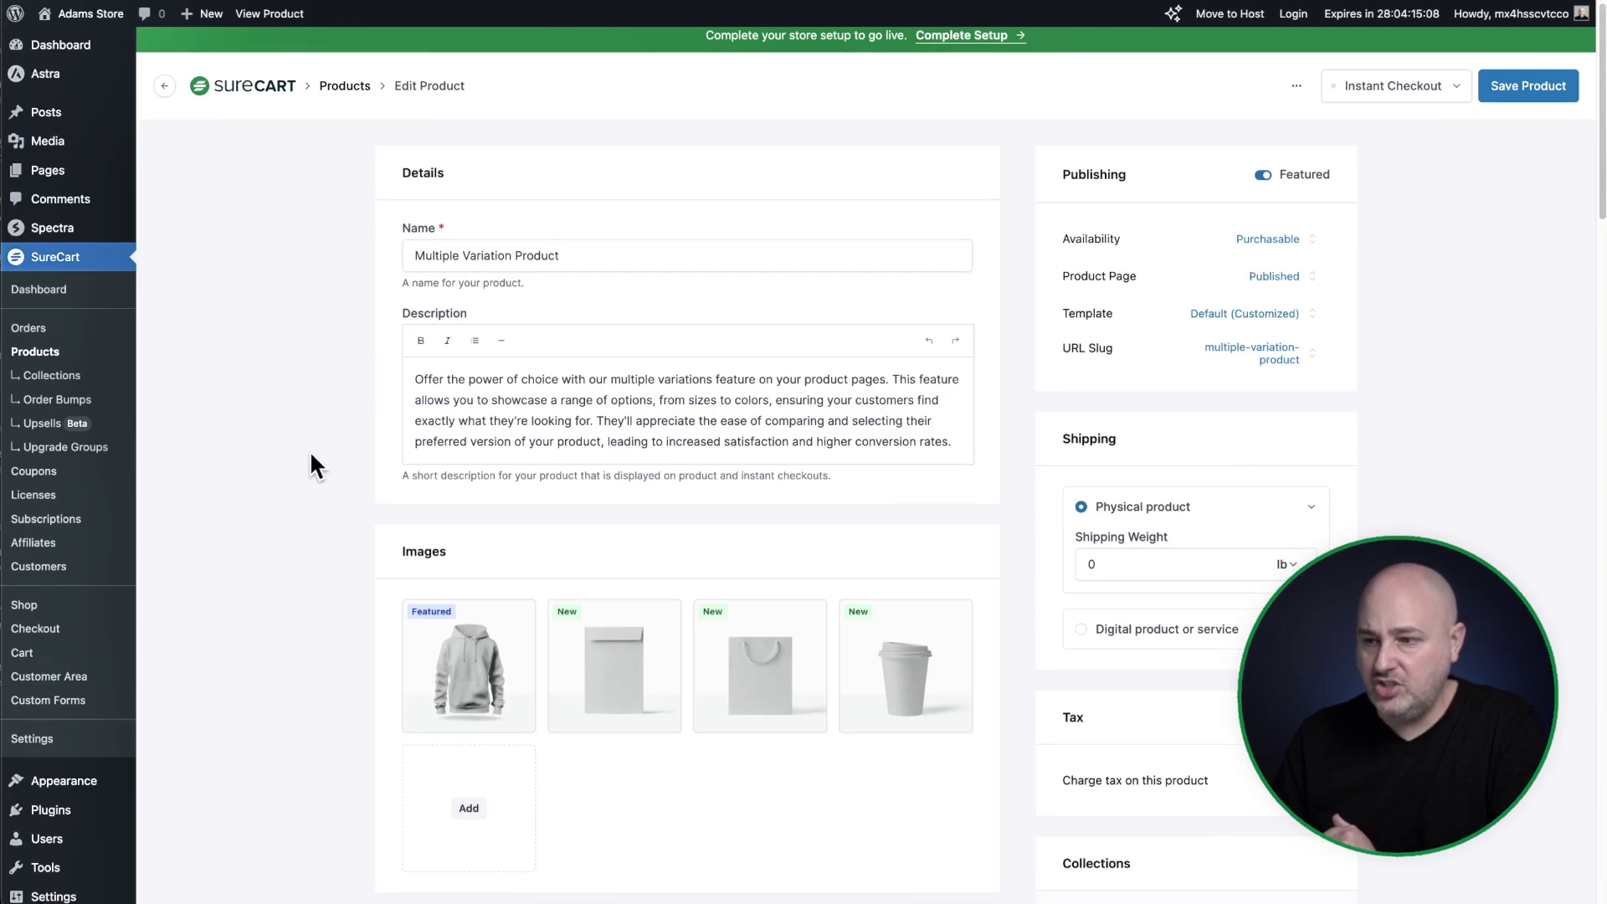
scroll(312, 455, down, 10)
scroll(310, 450, down, 4)
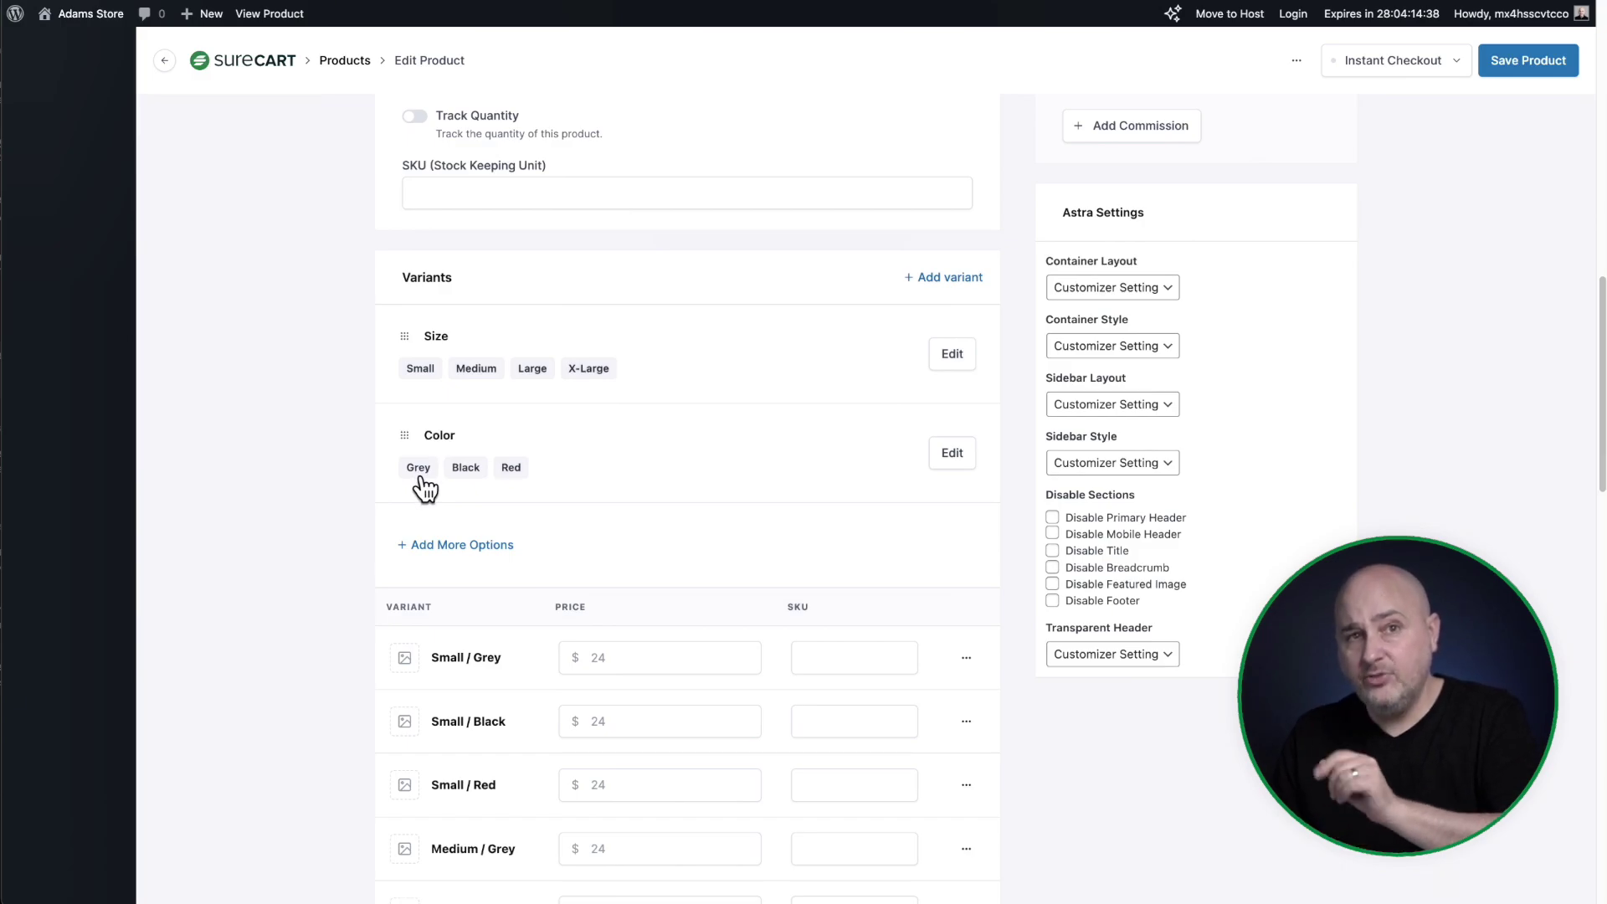
scroll(344, 518, up, 10)
scroll(345, 515, down, 6)
scroll(345, 515, up, 8)
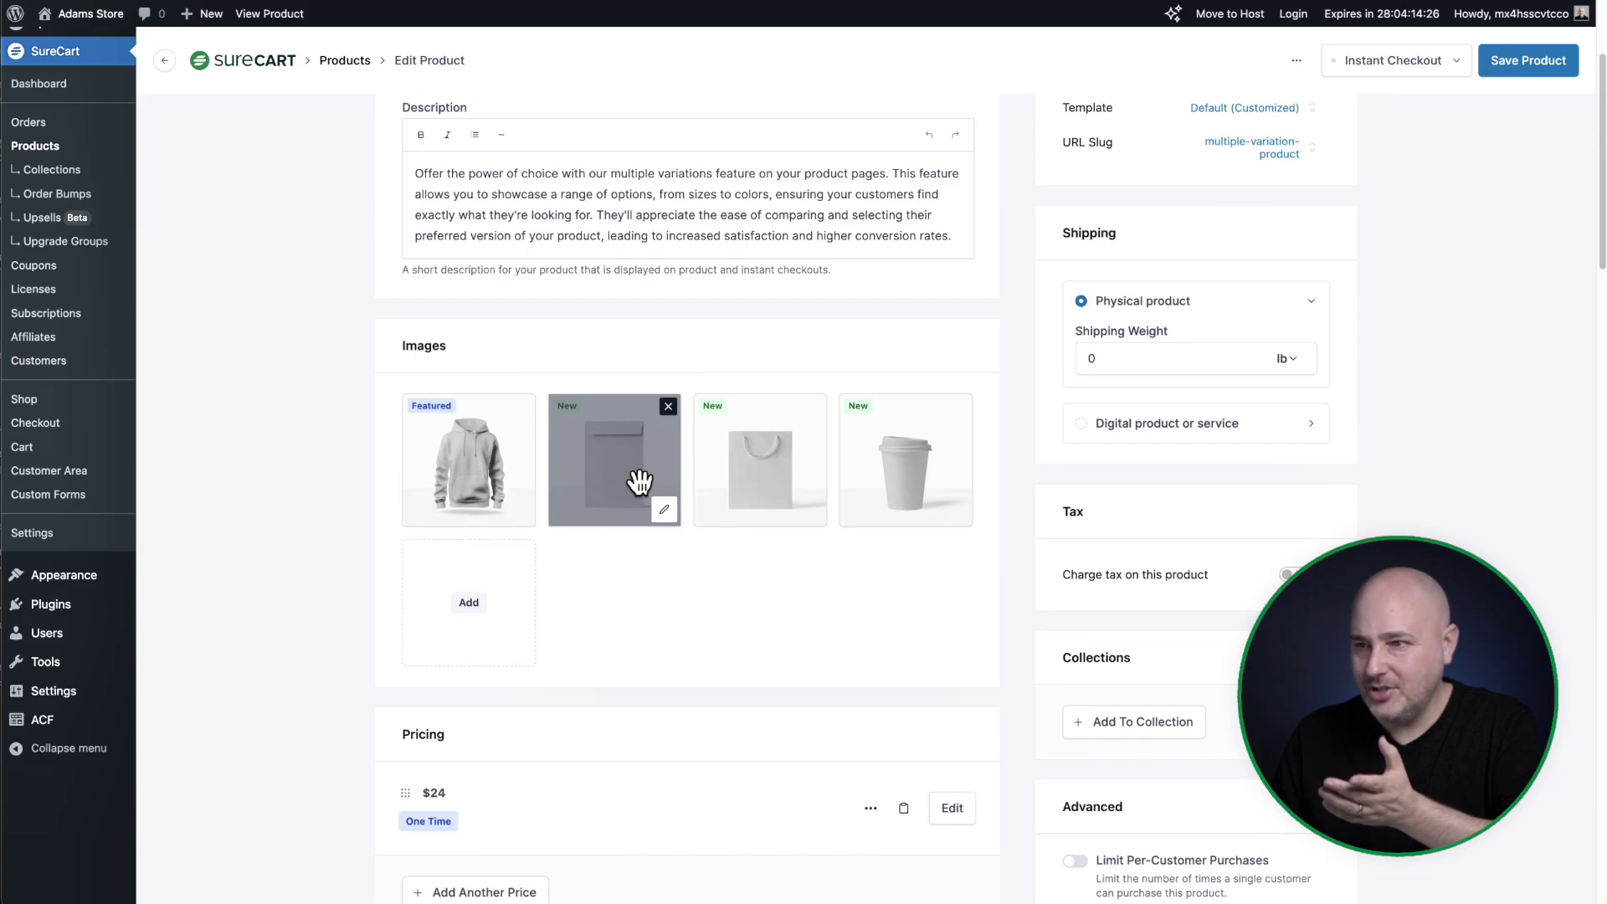
click(664, 509)
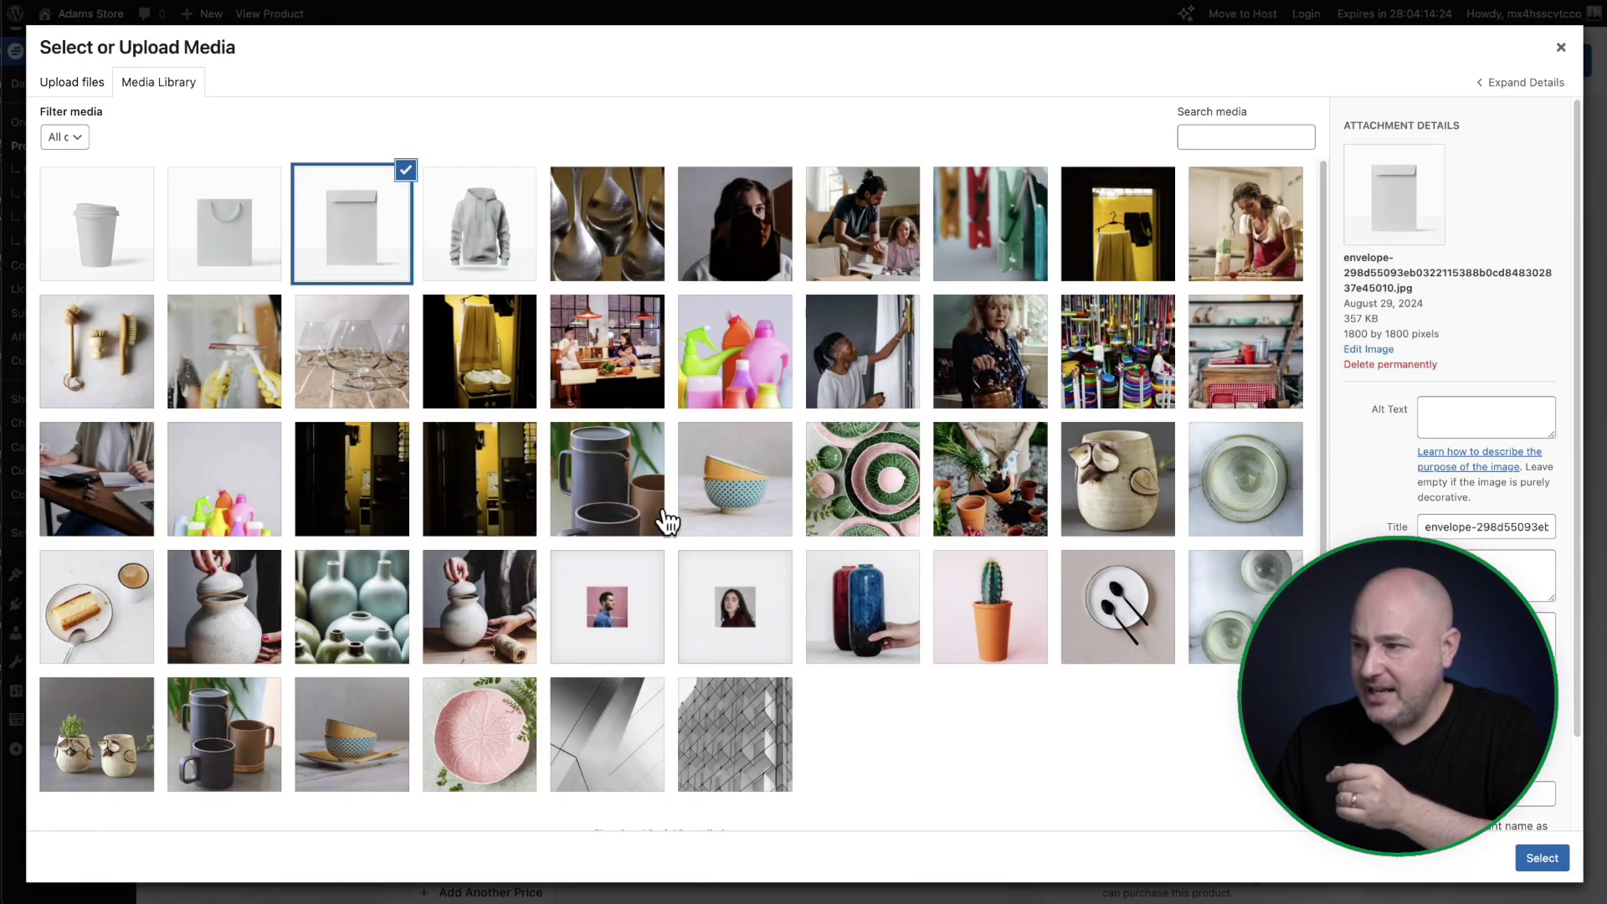
scroll(1465, 513, down, 2)
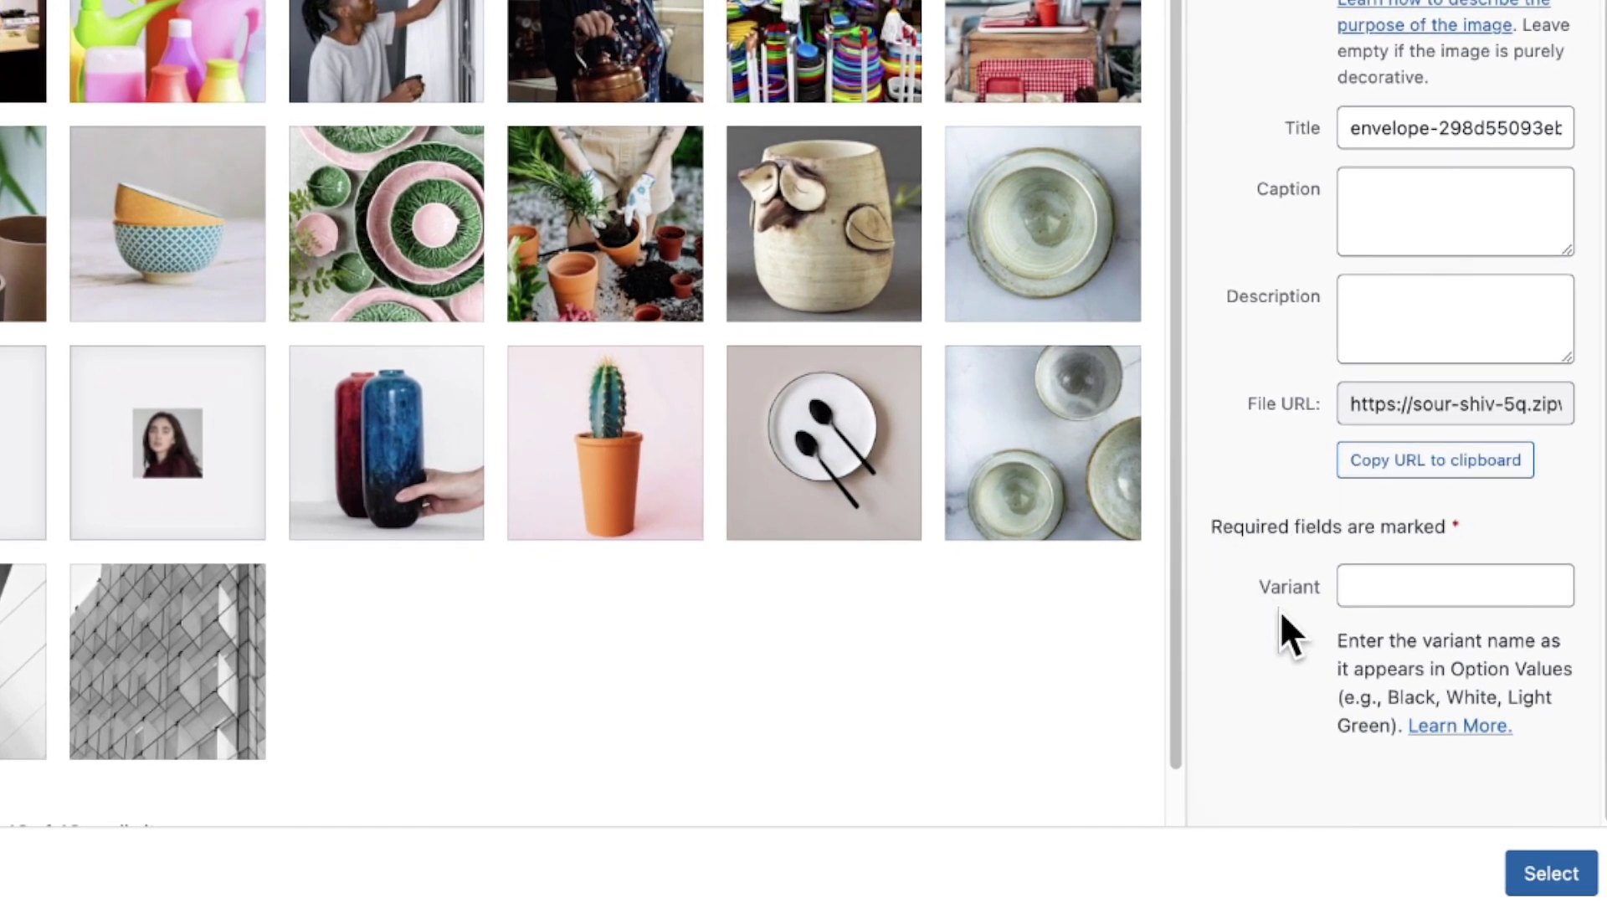
drag(1262, 590, 1448, 644)
click(1356, 645)
click(1407, 586)
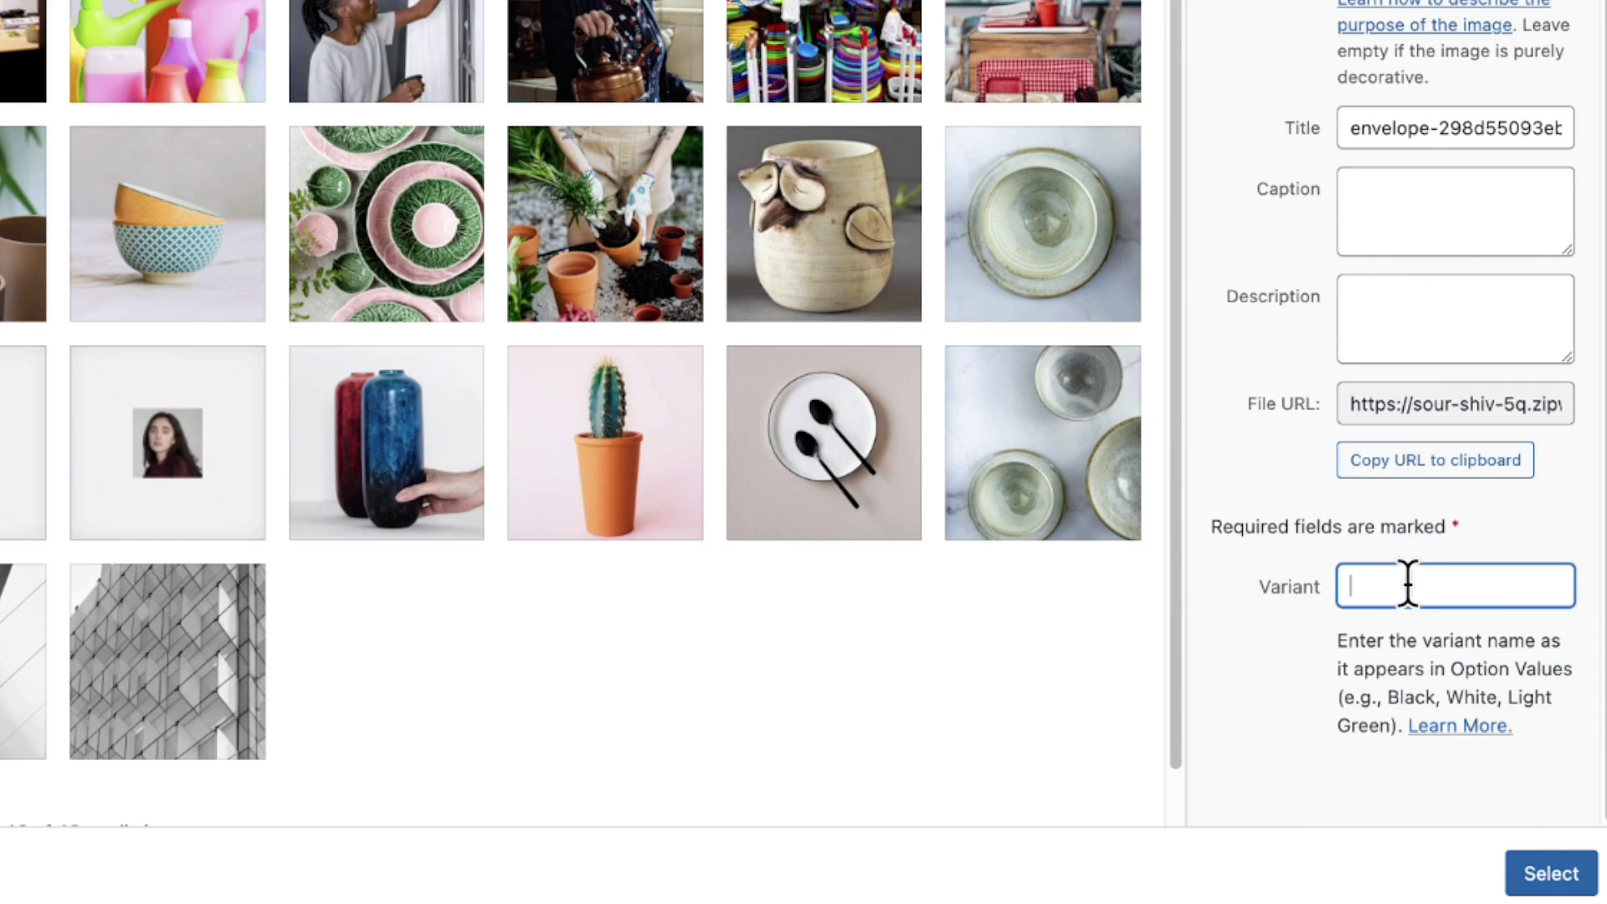
text(Black)
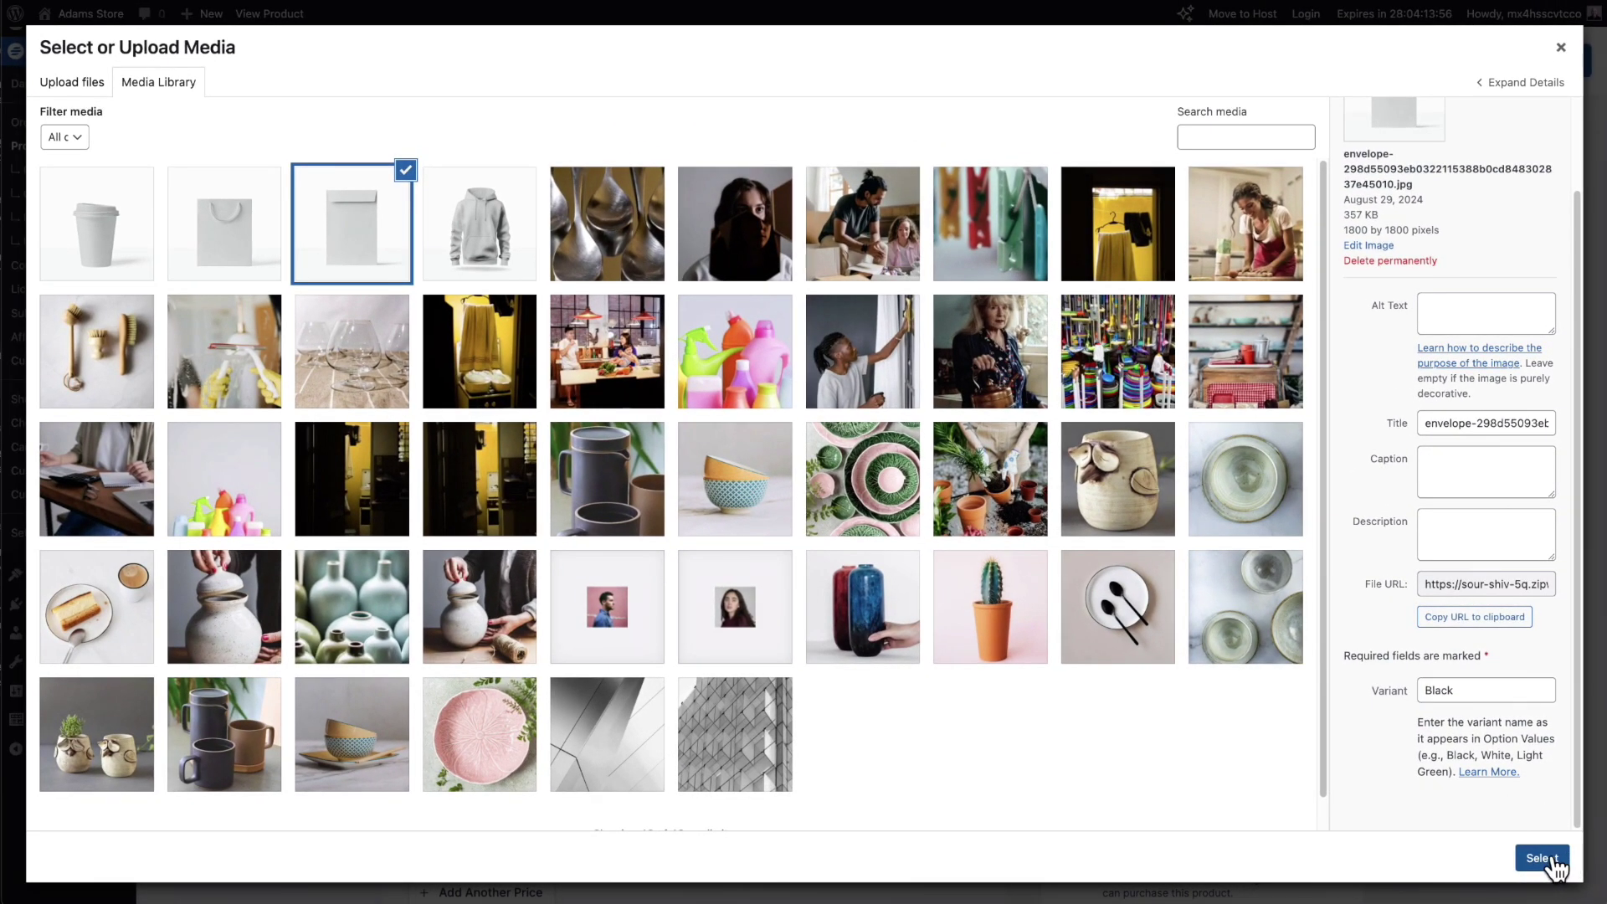
click(1555, 867)
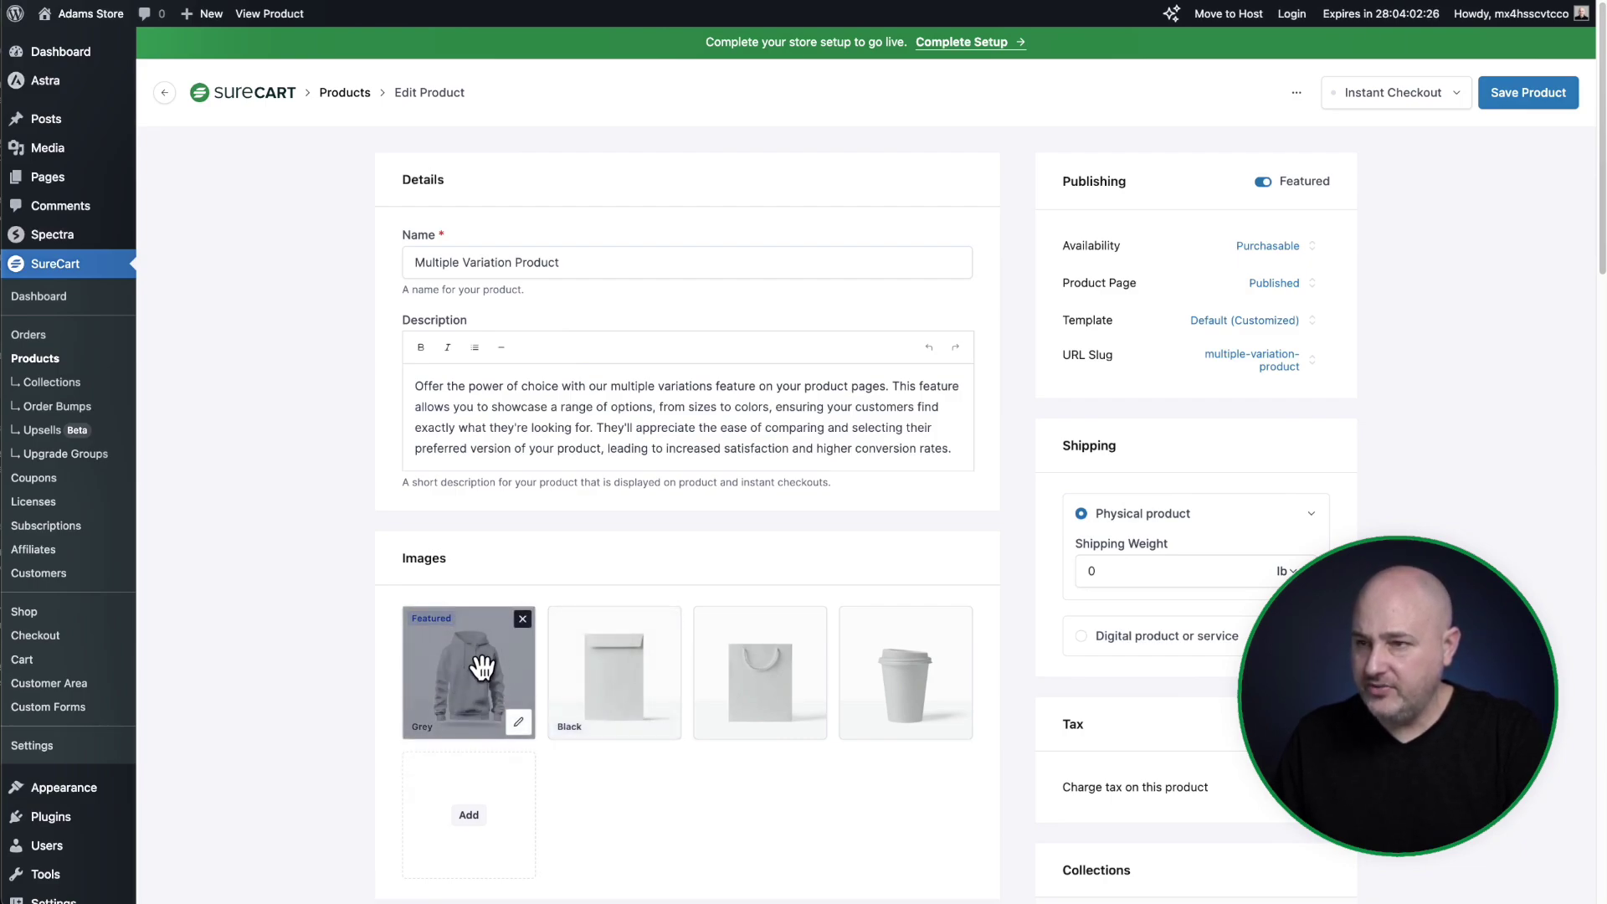
View Multiple Variation Product on the storefront and choose the Black color to check its linked variant image.
click(274, 23)
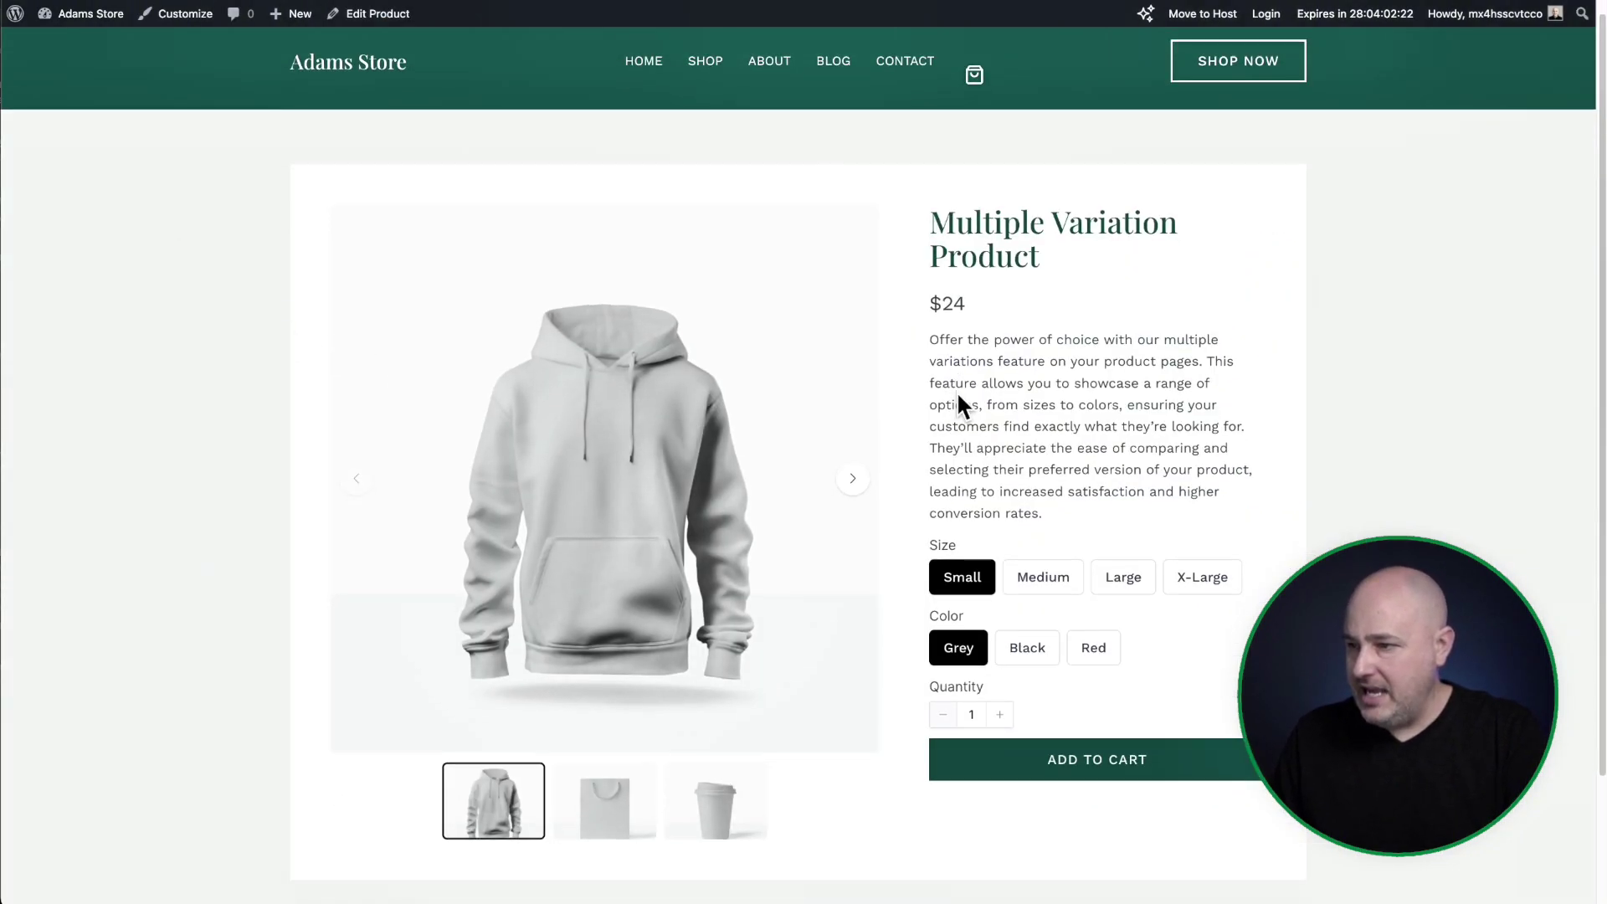
scroll(957, 393, down, 3)
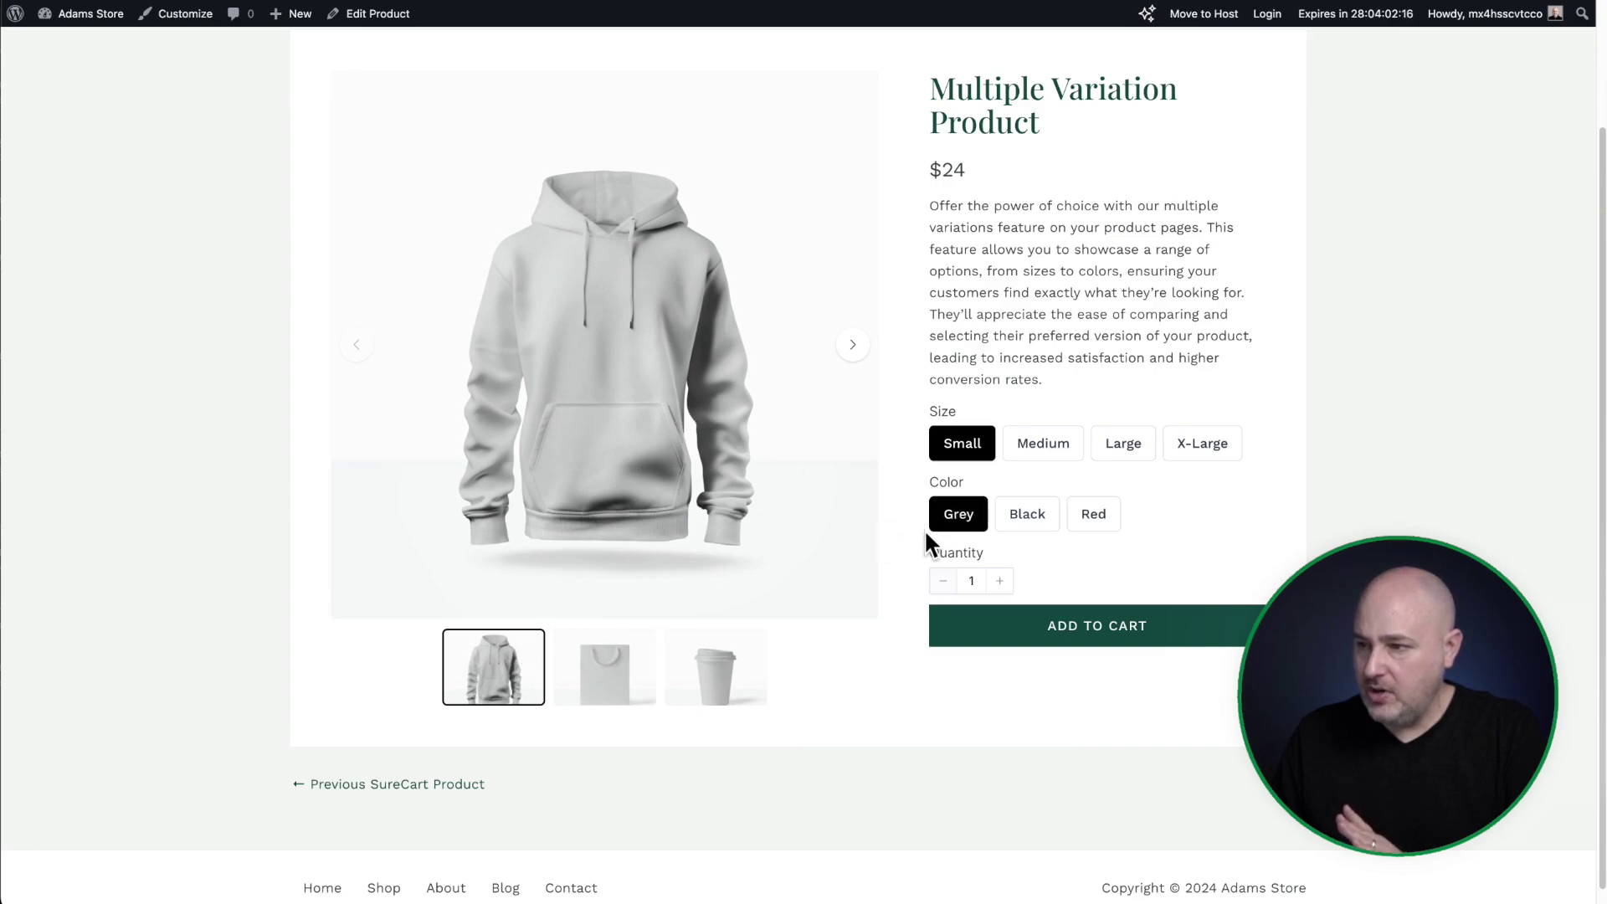
click(1023, 527)
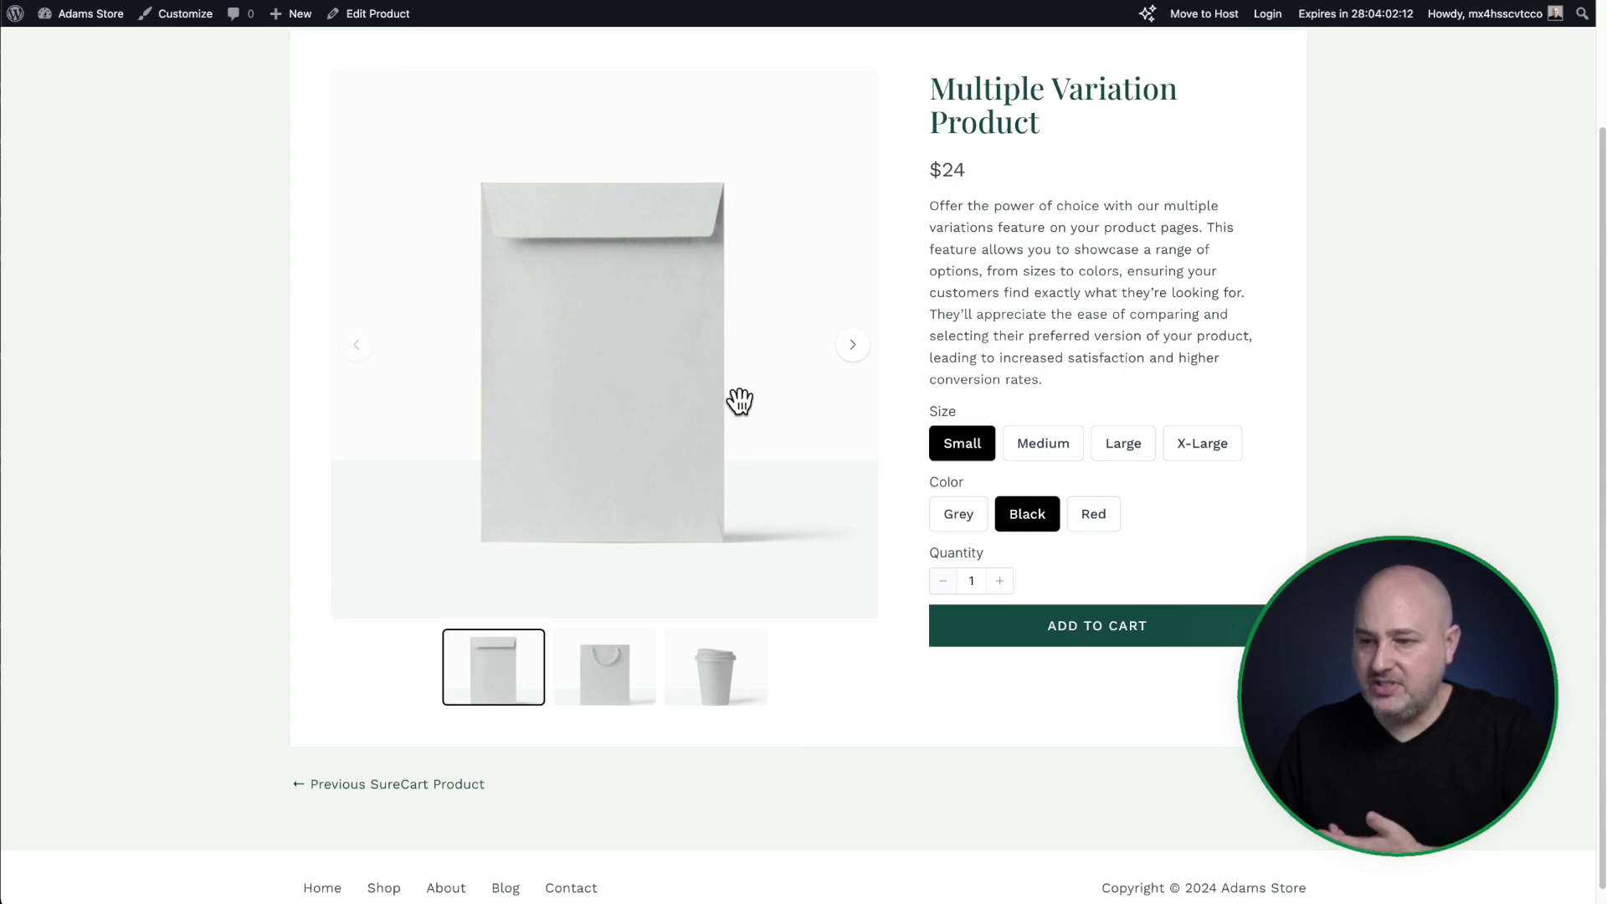
scroll(740, 402, up, 3)
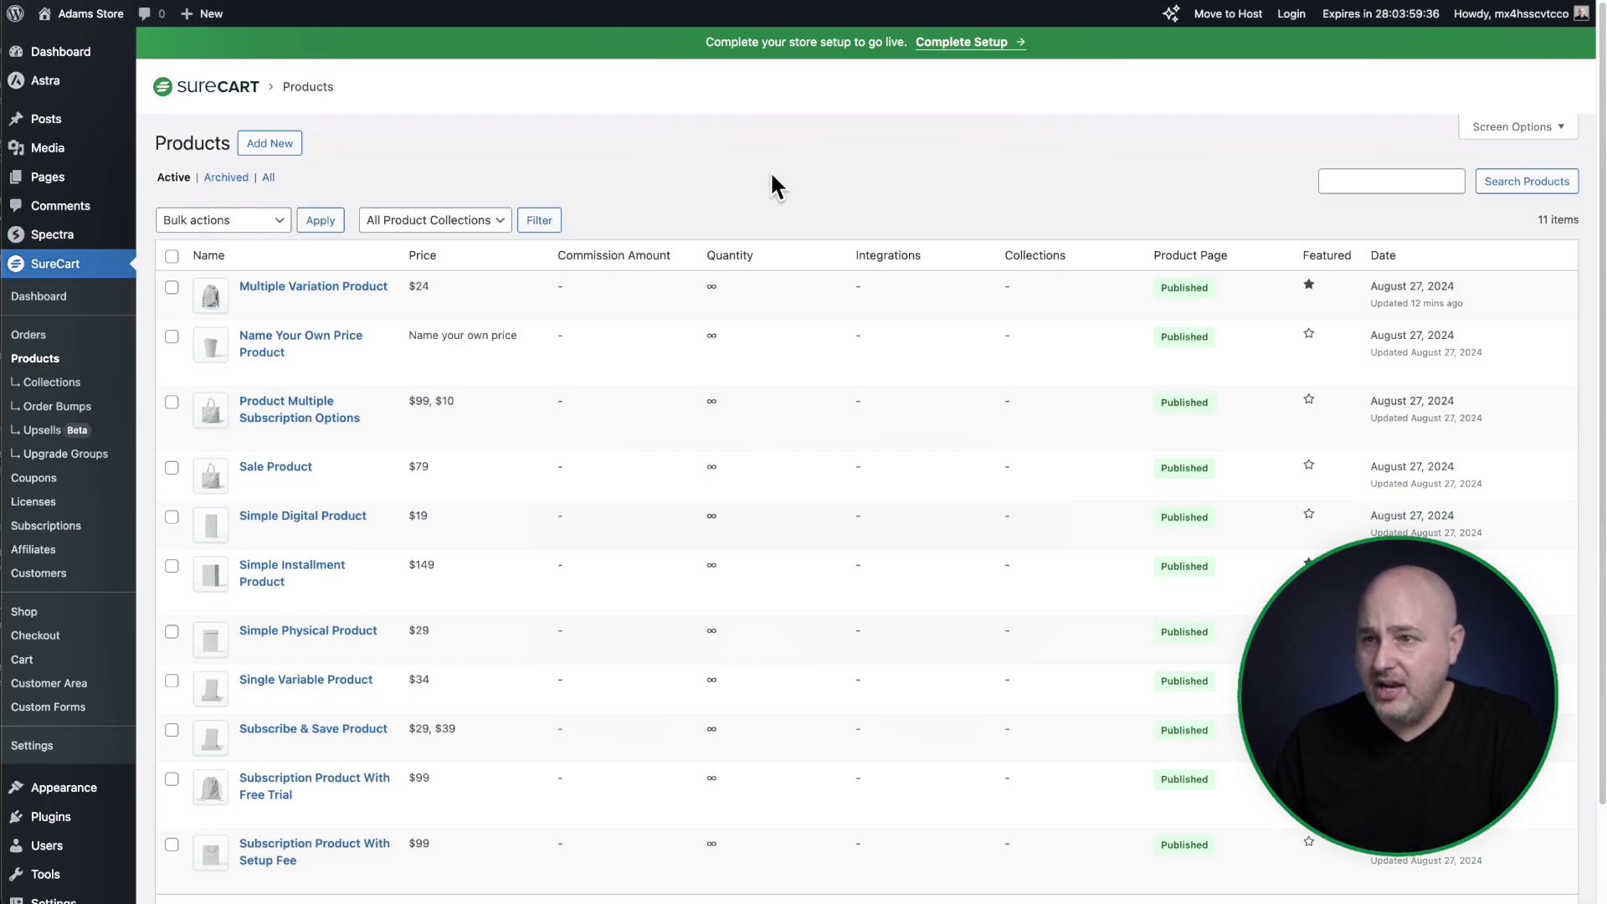
Open the store's Shop page in the block editor and expand the Product List block's structure in the list view.
mouse_move(88, 15)
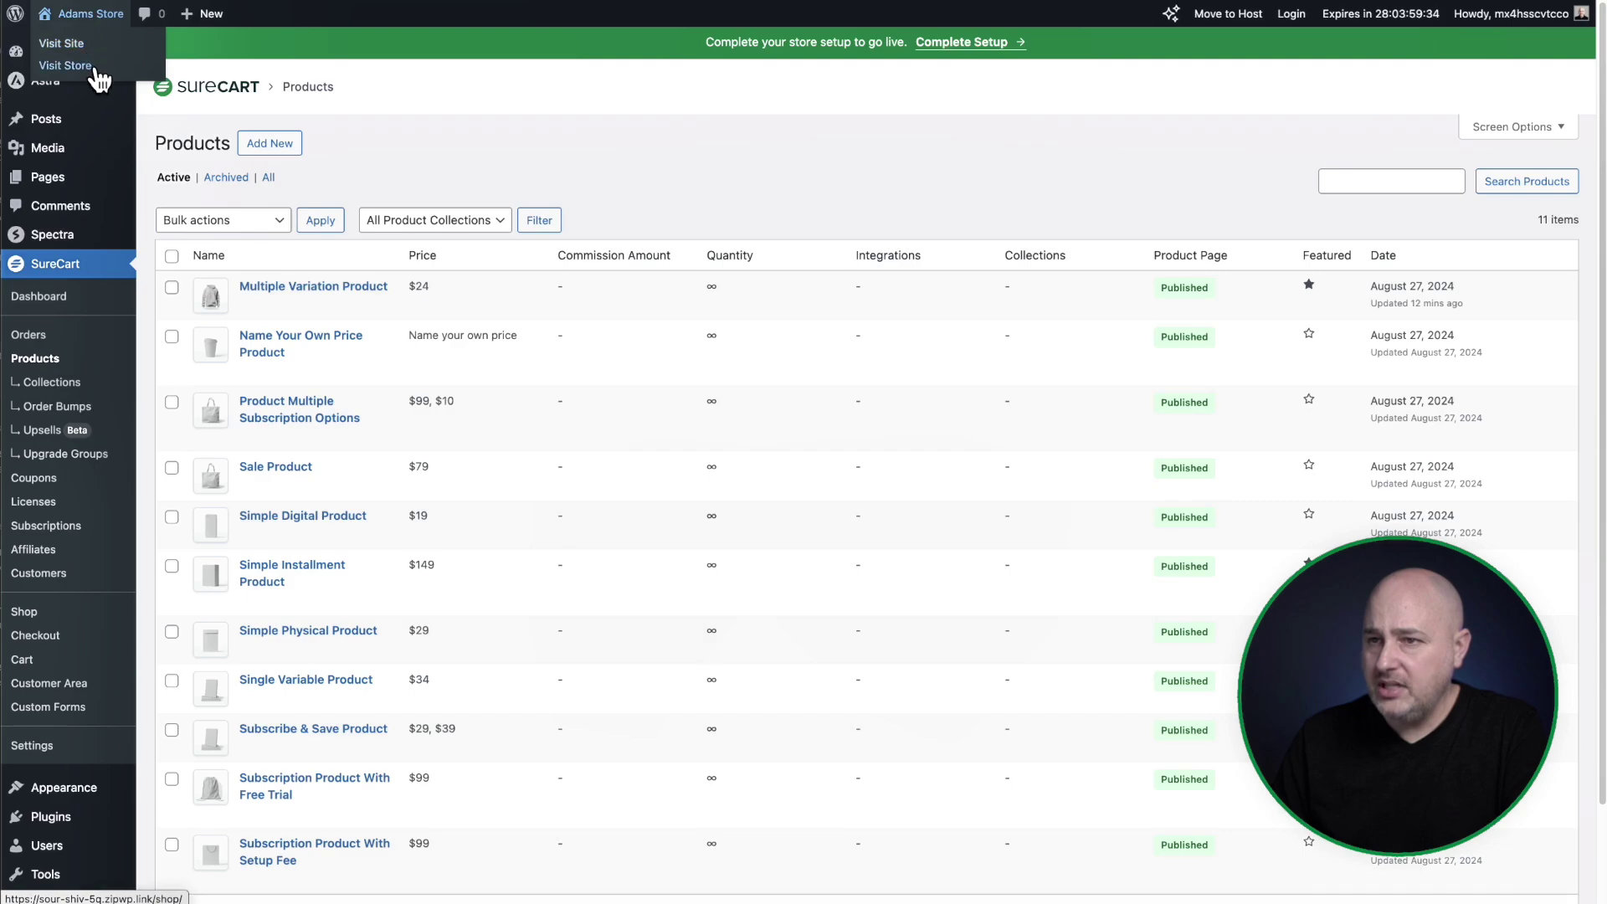
click(66, 65)
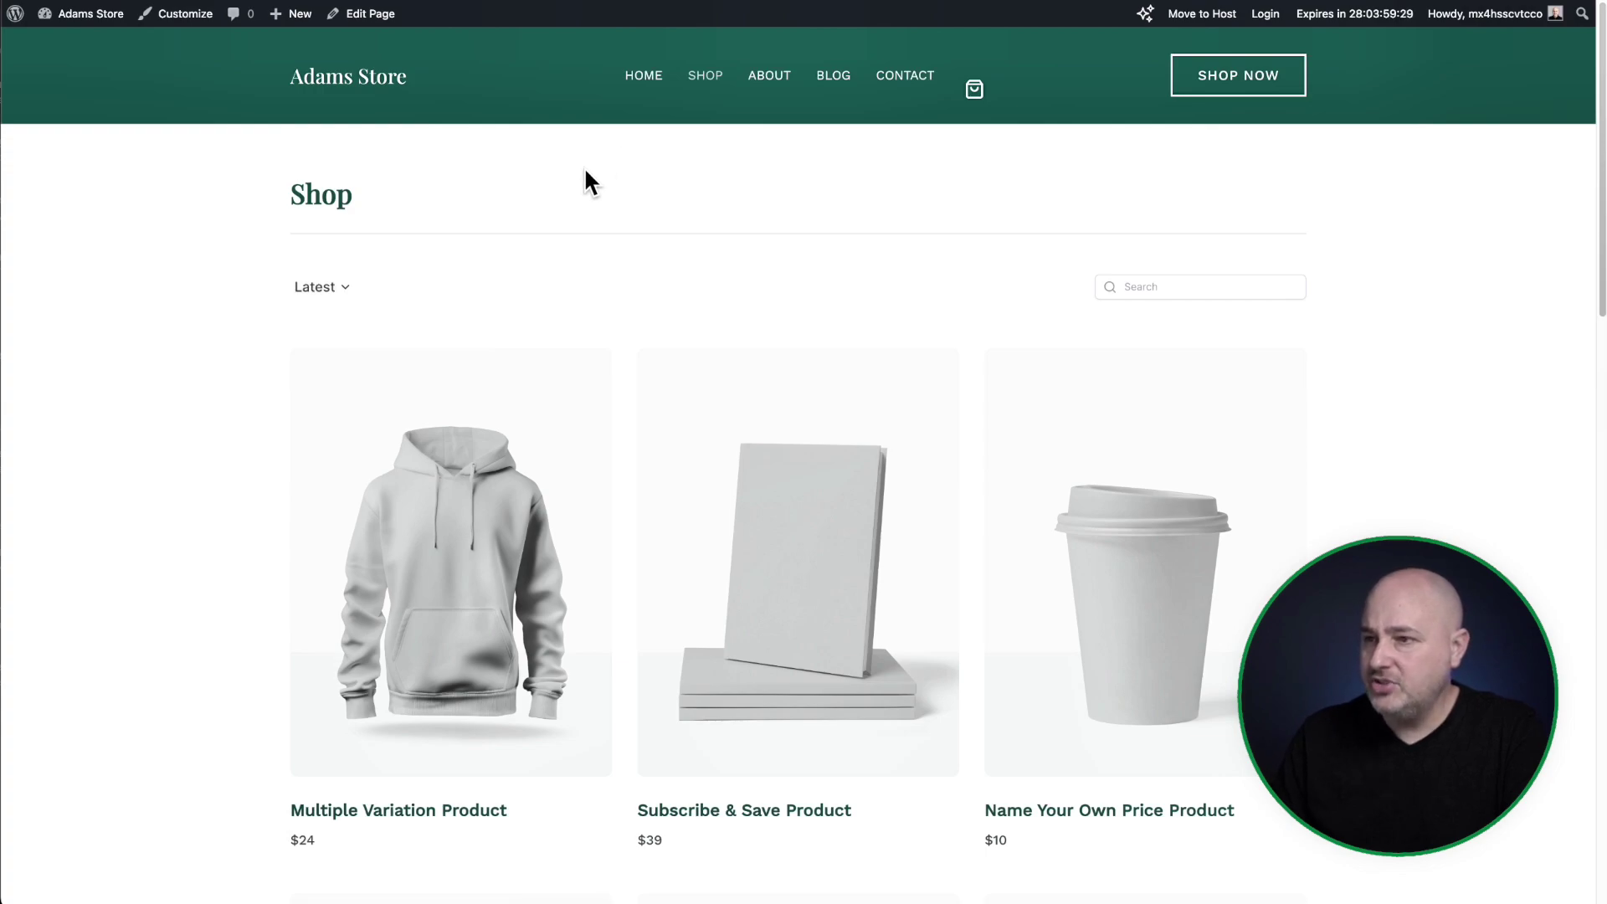
click(360, 13)
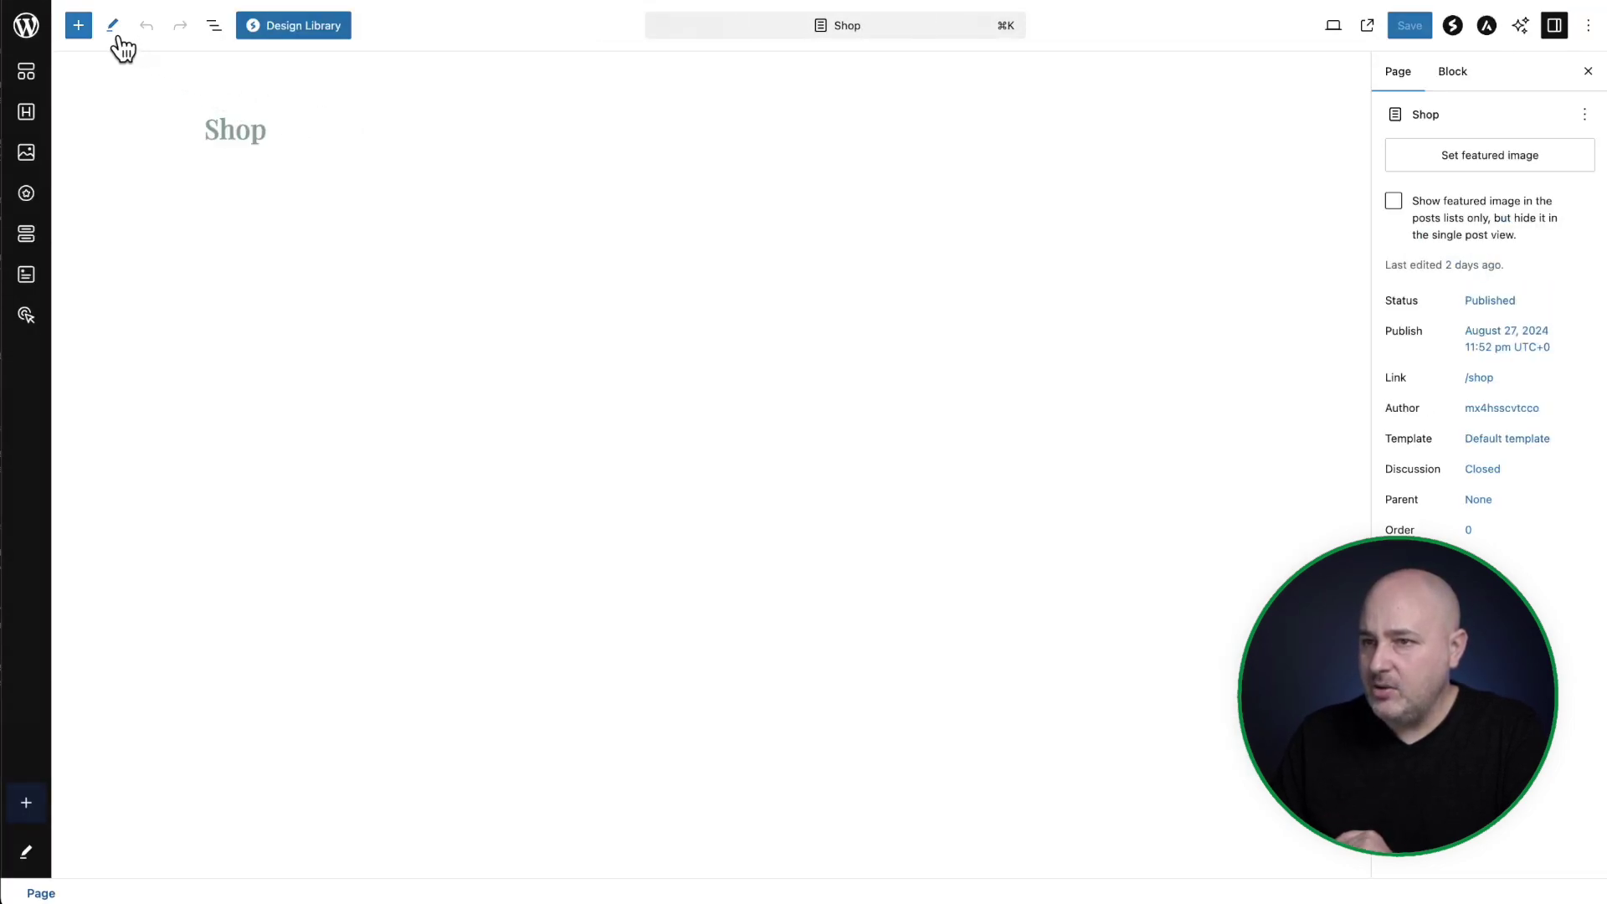
click(214, 27)
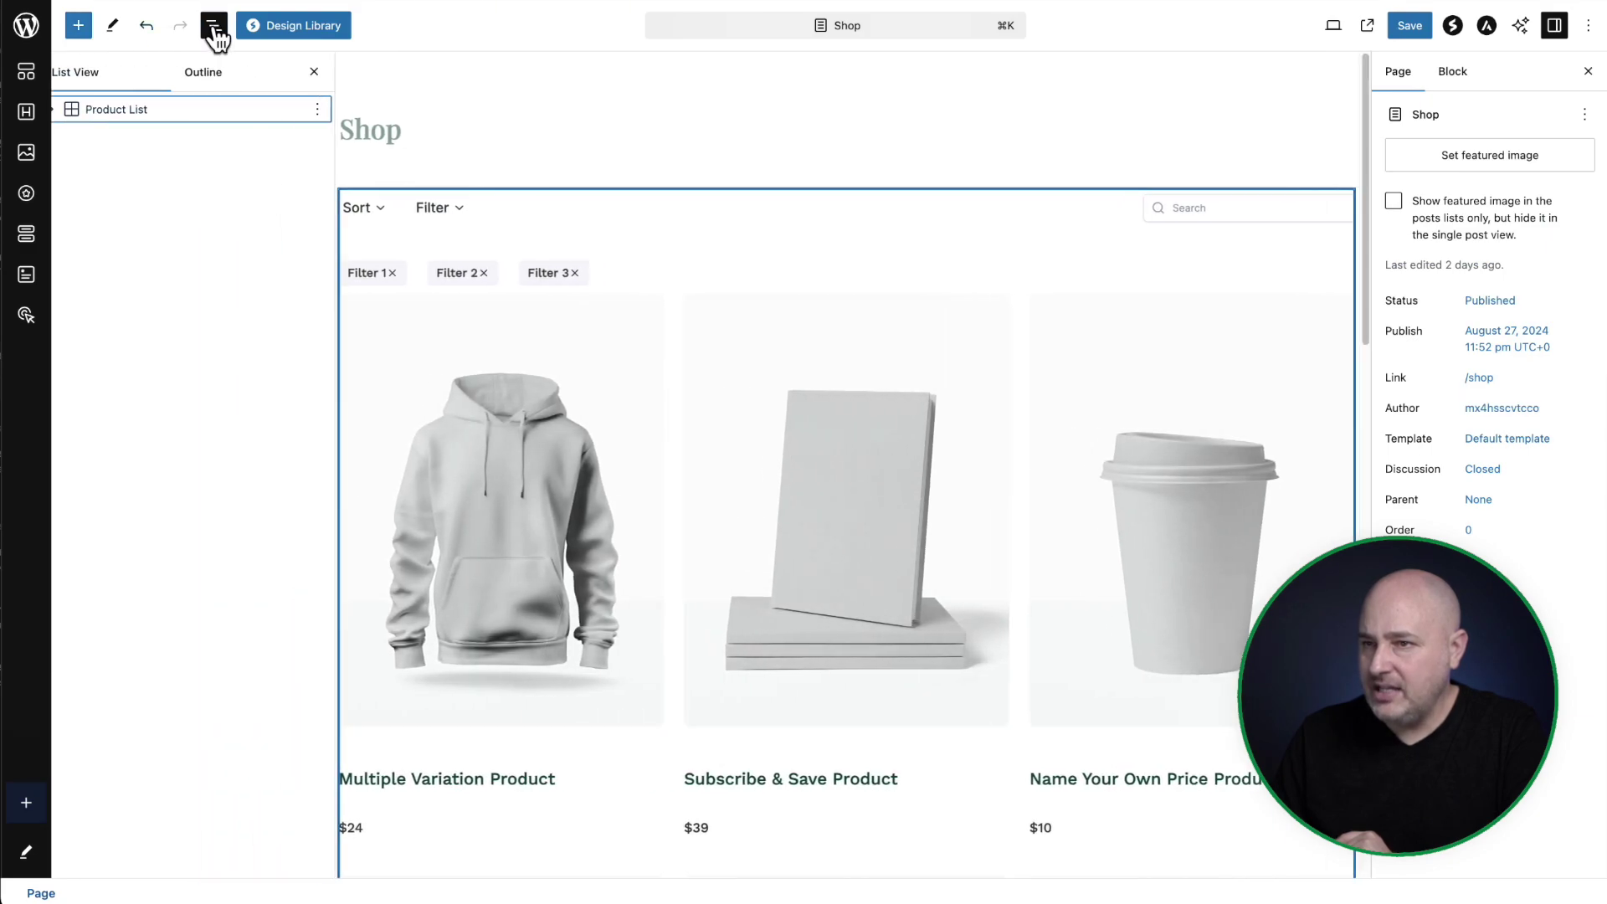
click(70, 112)
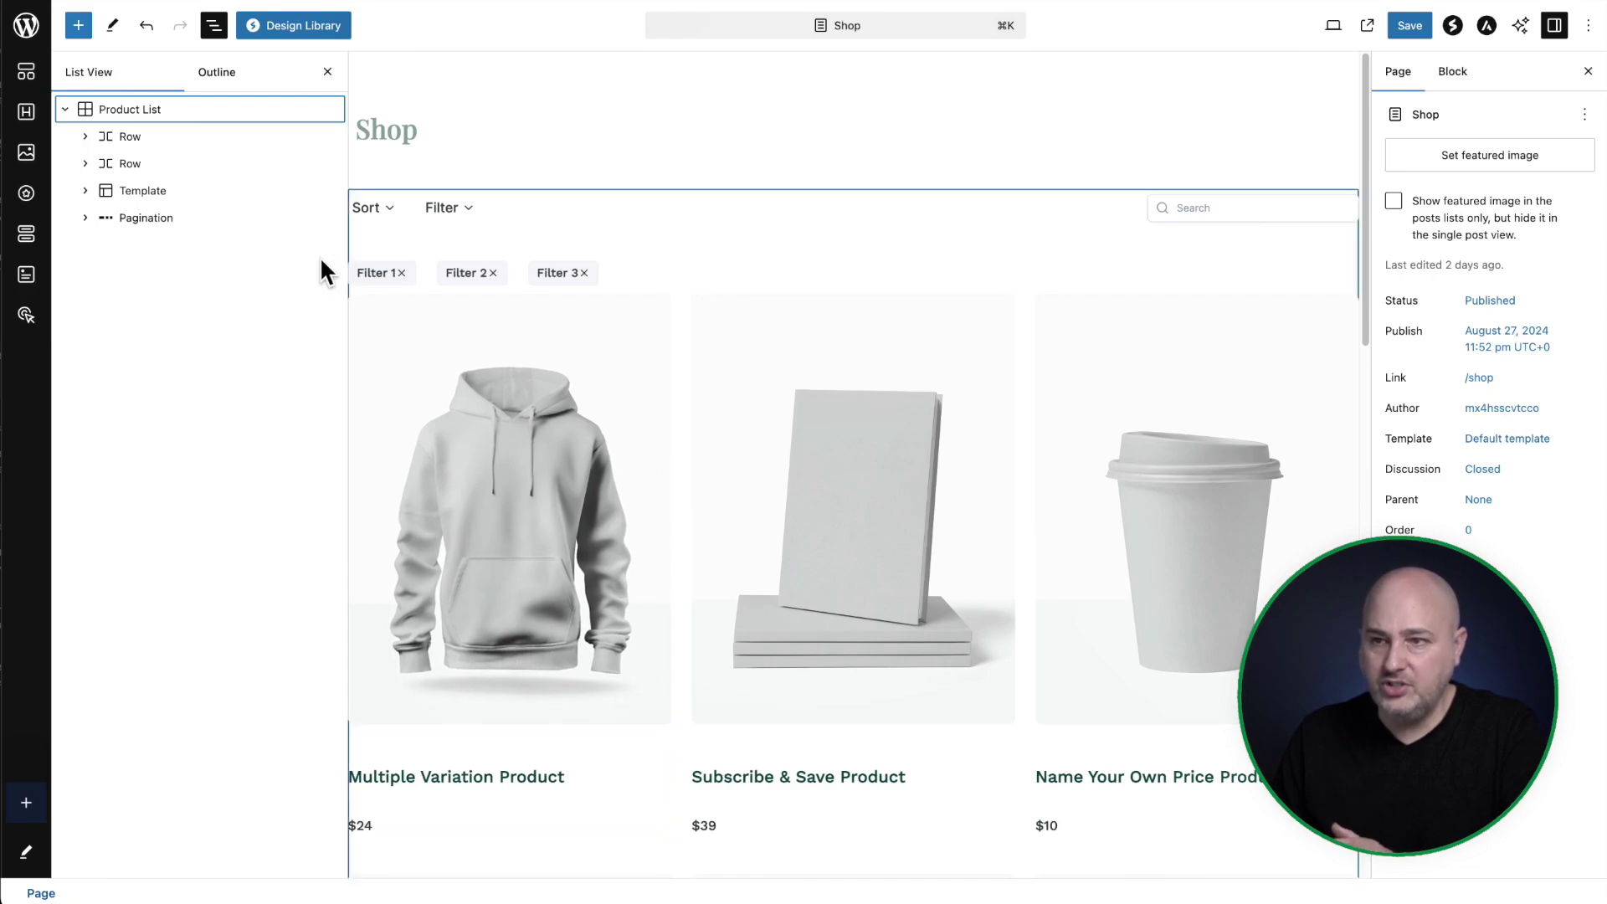
Examine the settings of the Filter, Search and Sort blocks in the Product List's first row.
click(527, 208)
click(459, 216)
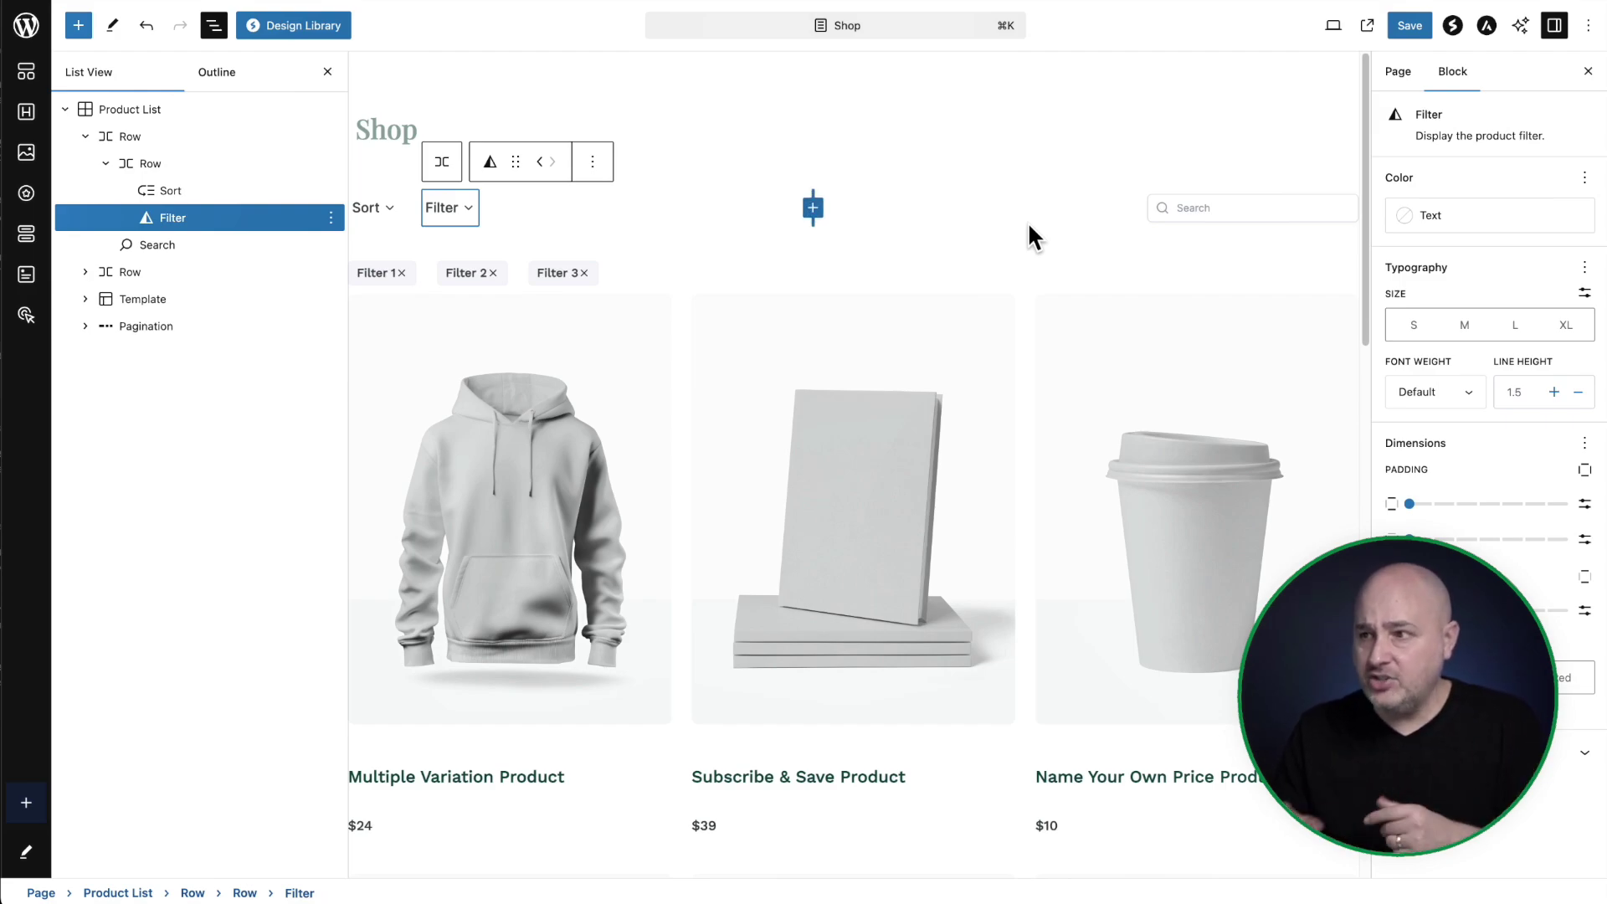
click(1230, 216)
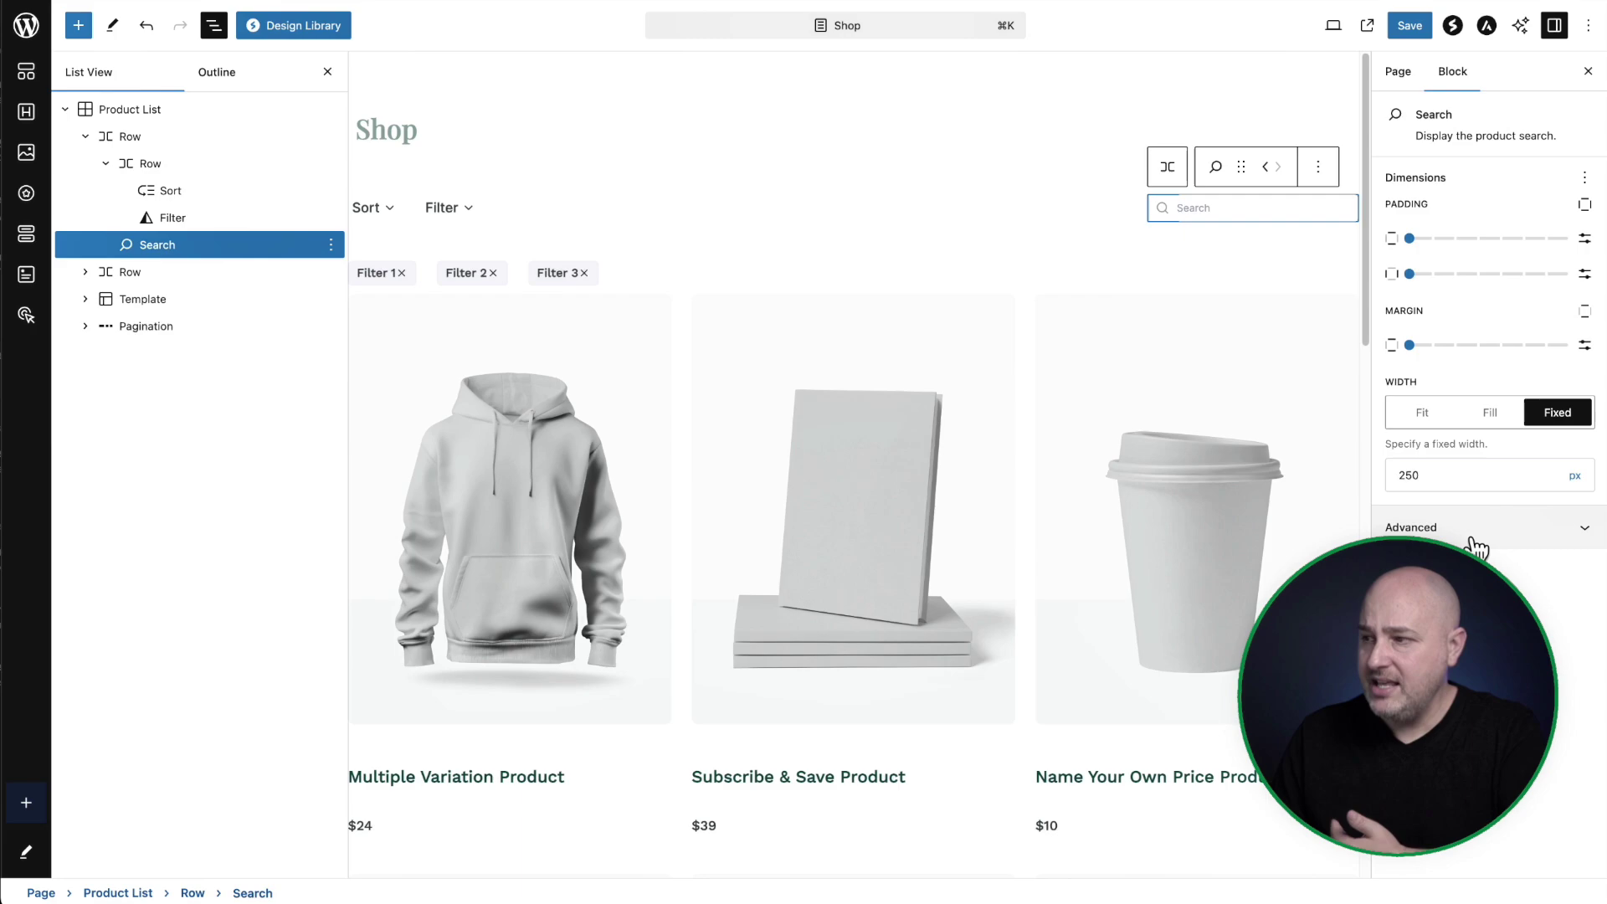
click(211, 207)
click(164, 193)
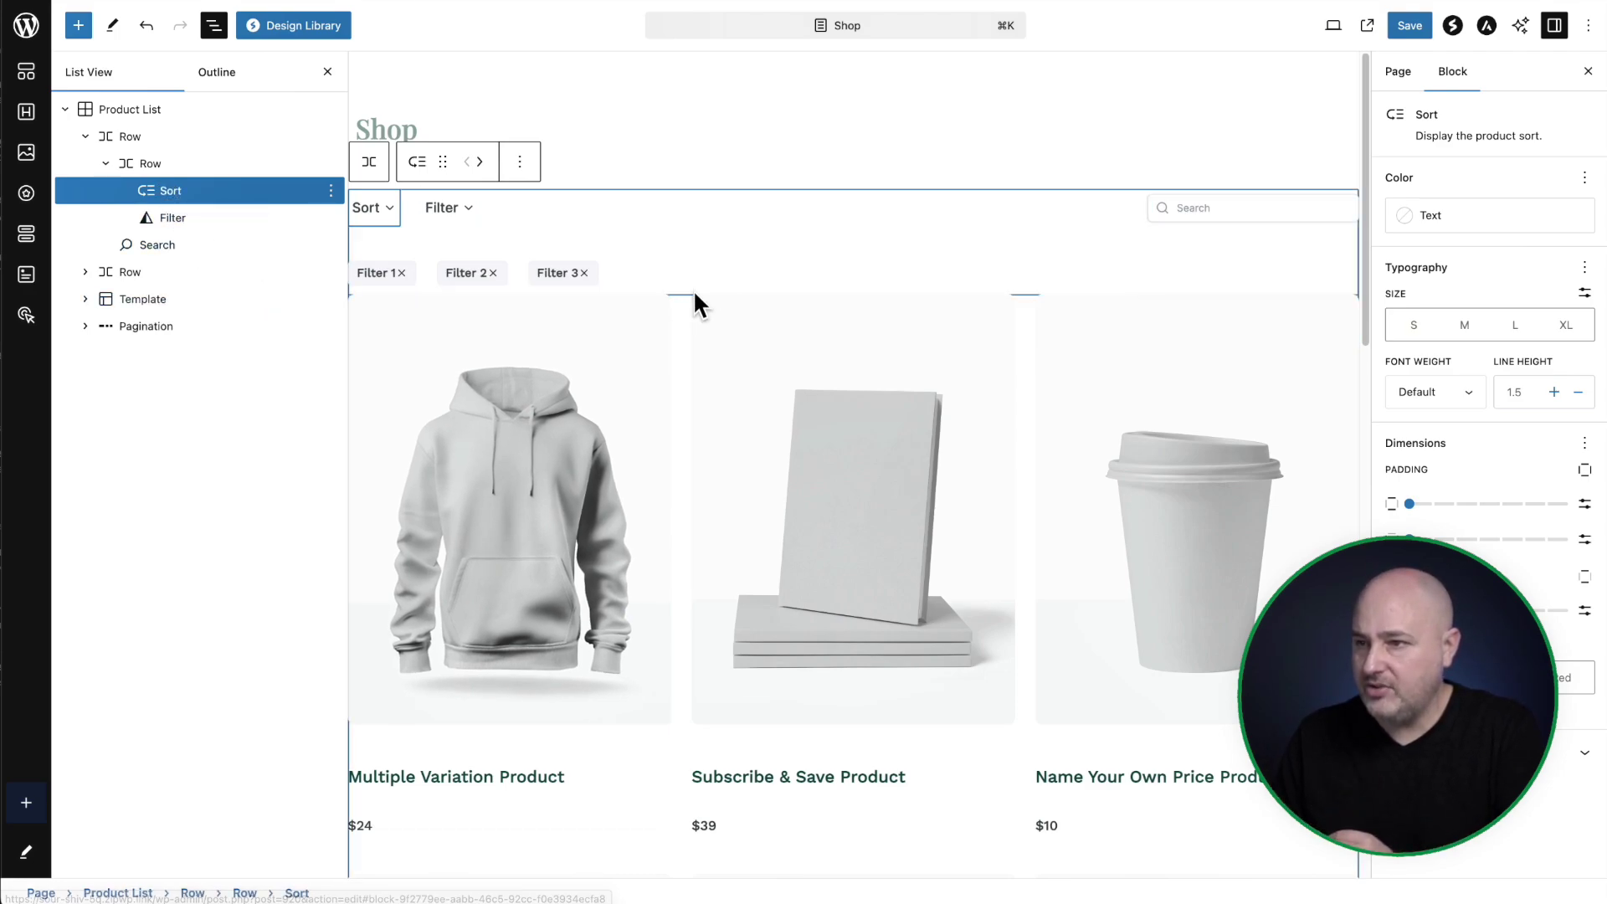
Style the filter Tag block with a Theme Color 3 background, Theme Color 6 text and the small font size.
click(699, 265)
click(375, 273)
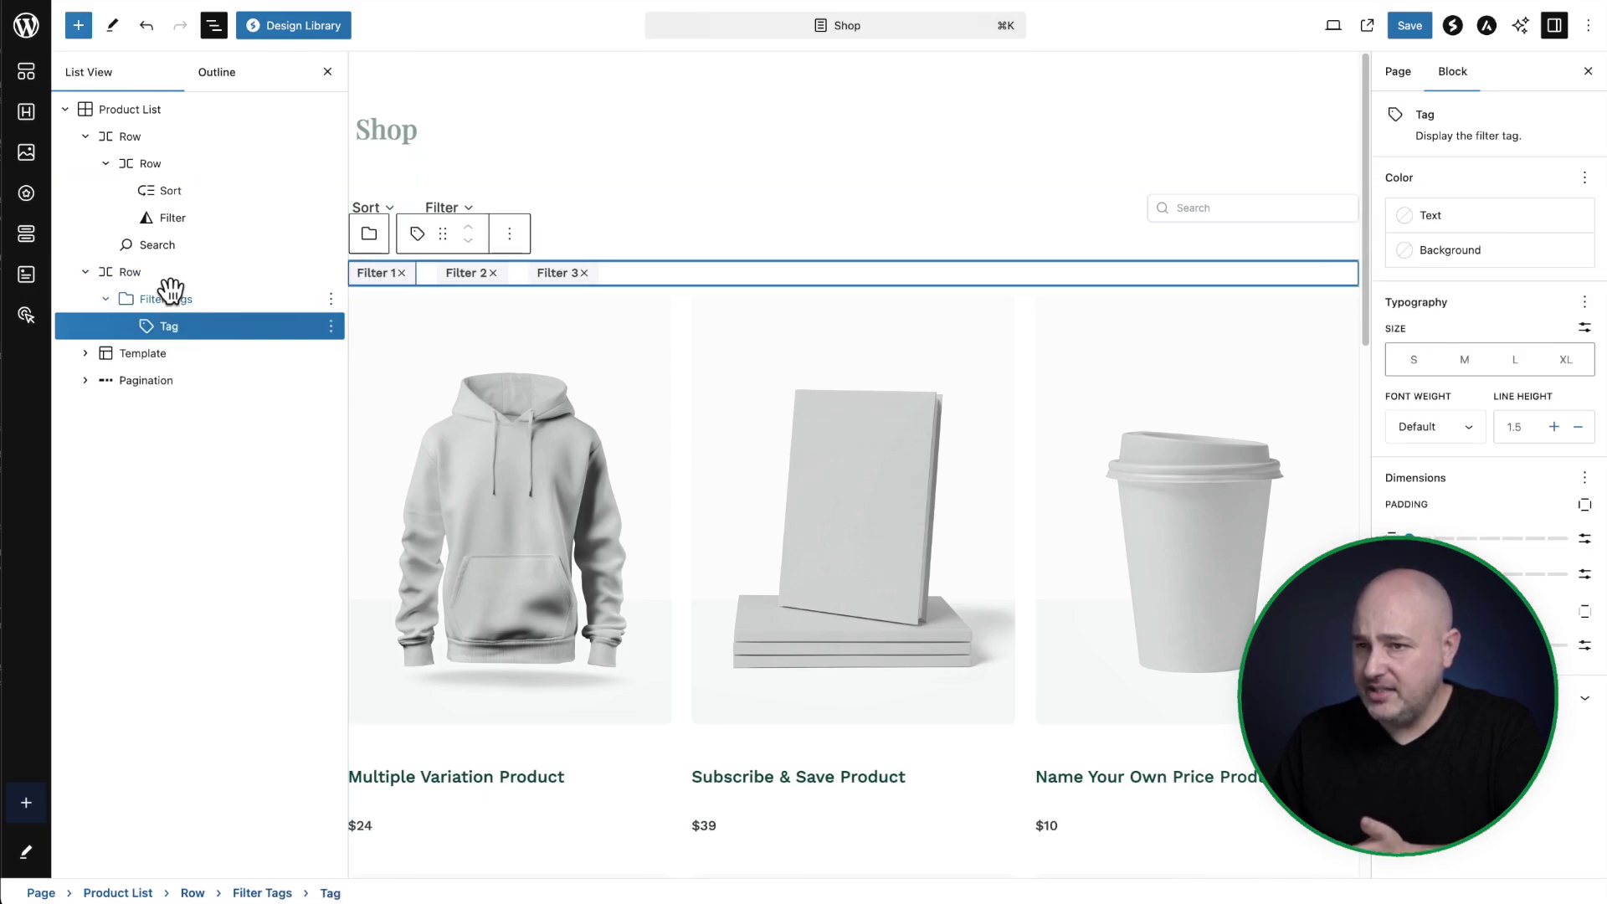
click(174, 329)
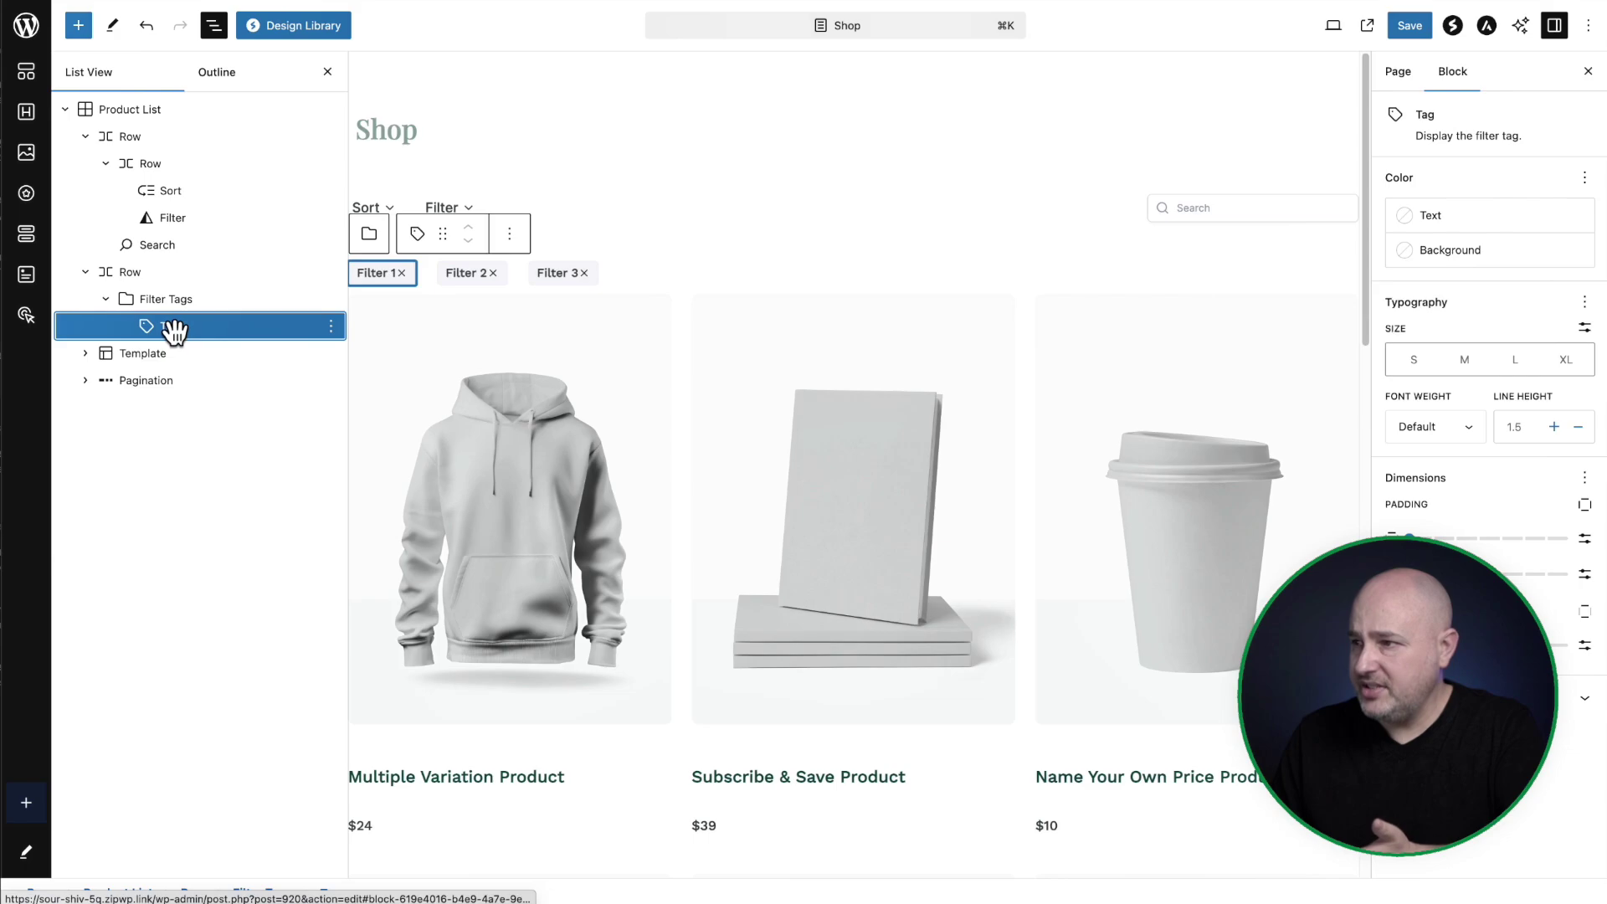
click(1428, 265)
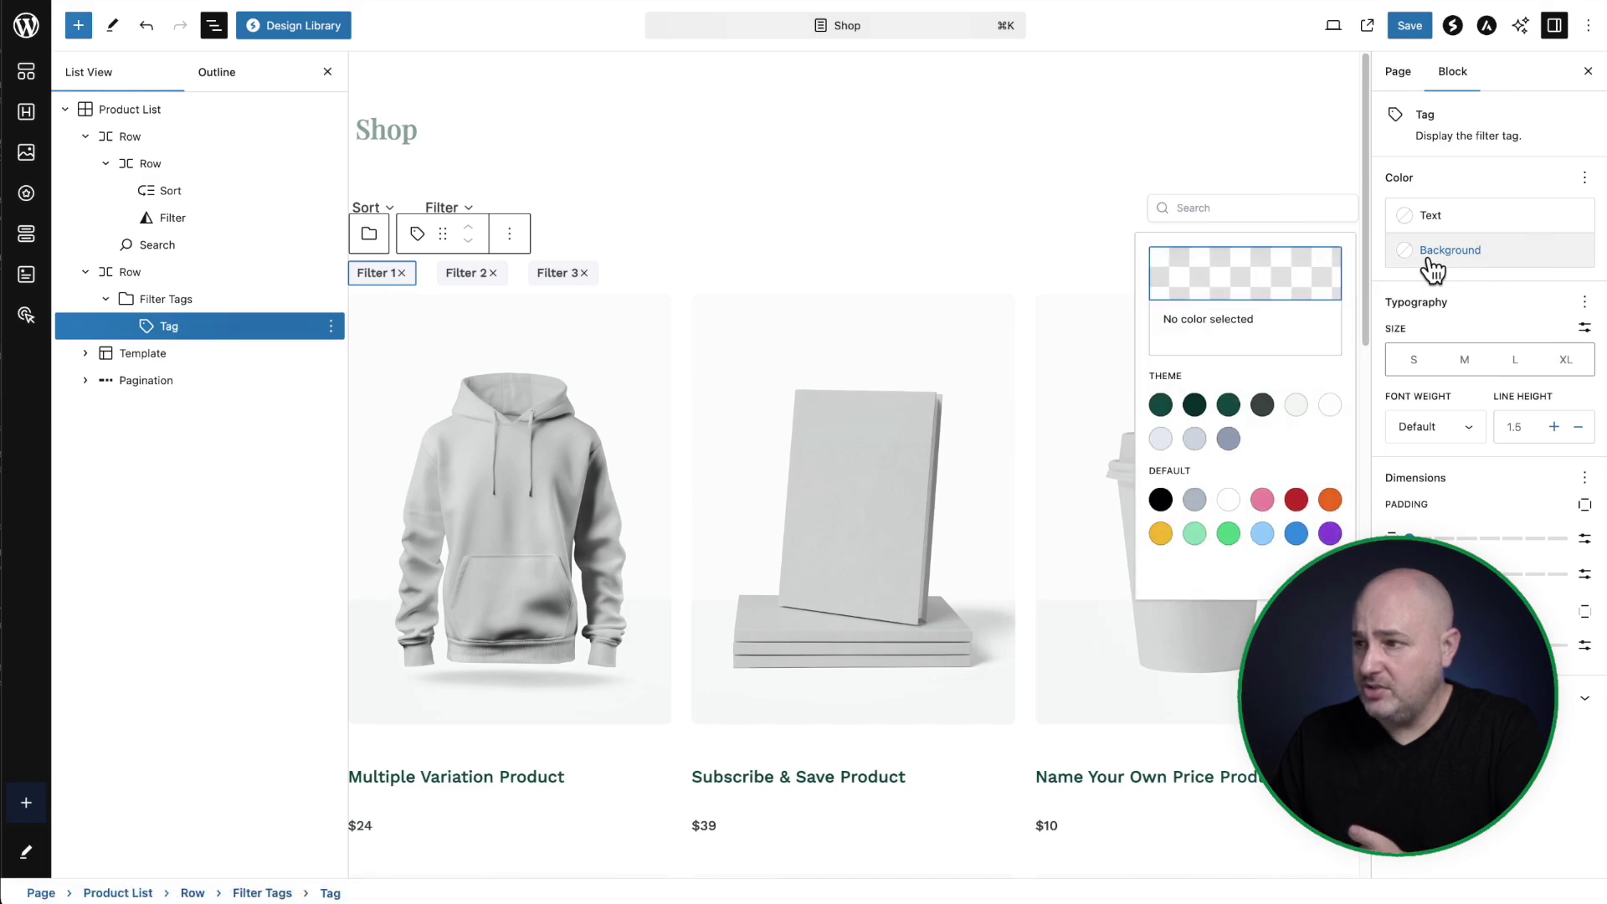
click(1228, 405)
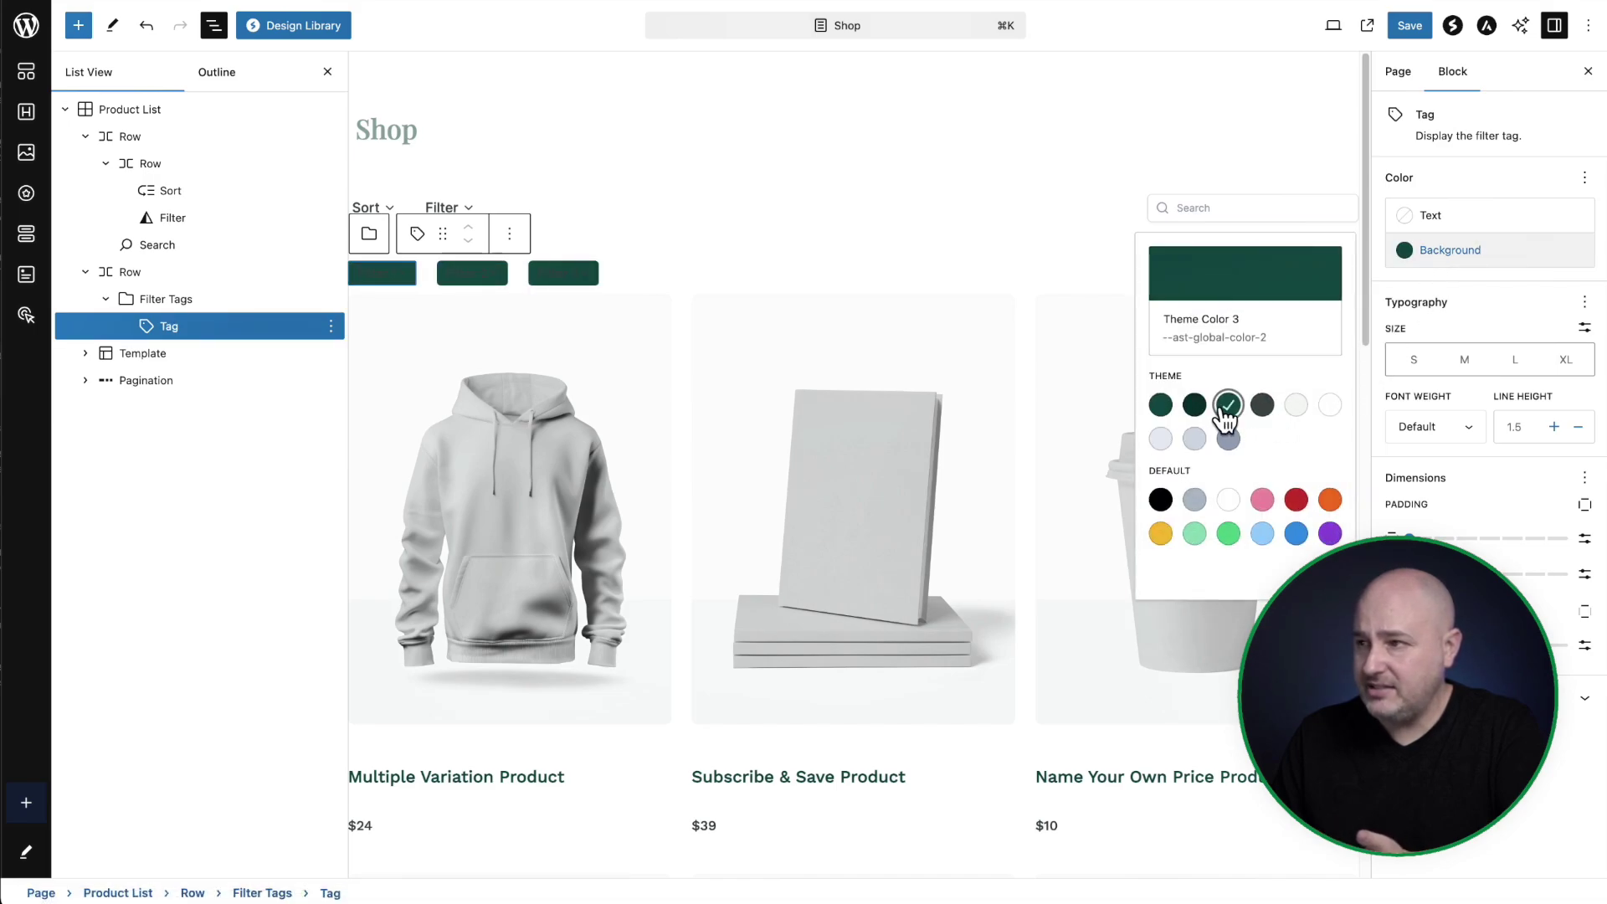
click(1451, 220)
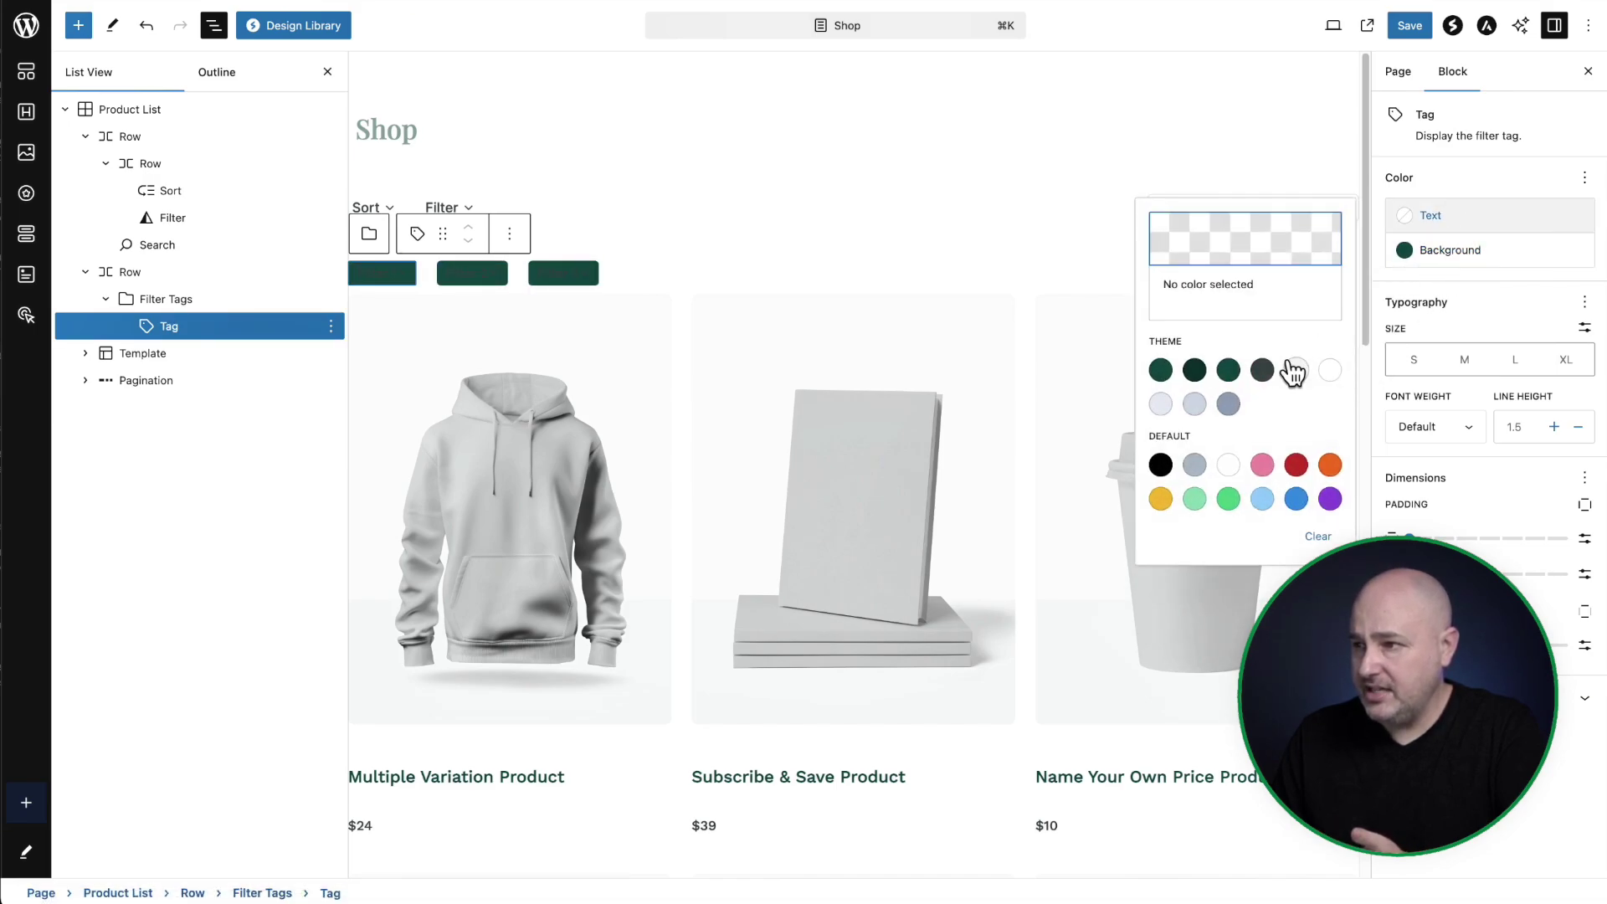
click(1327, 369)
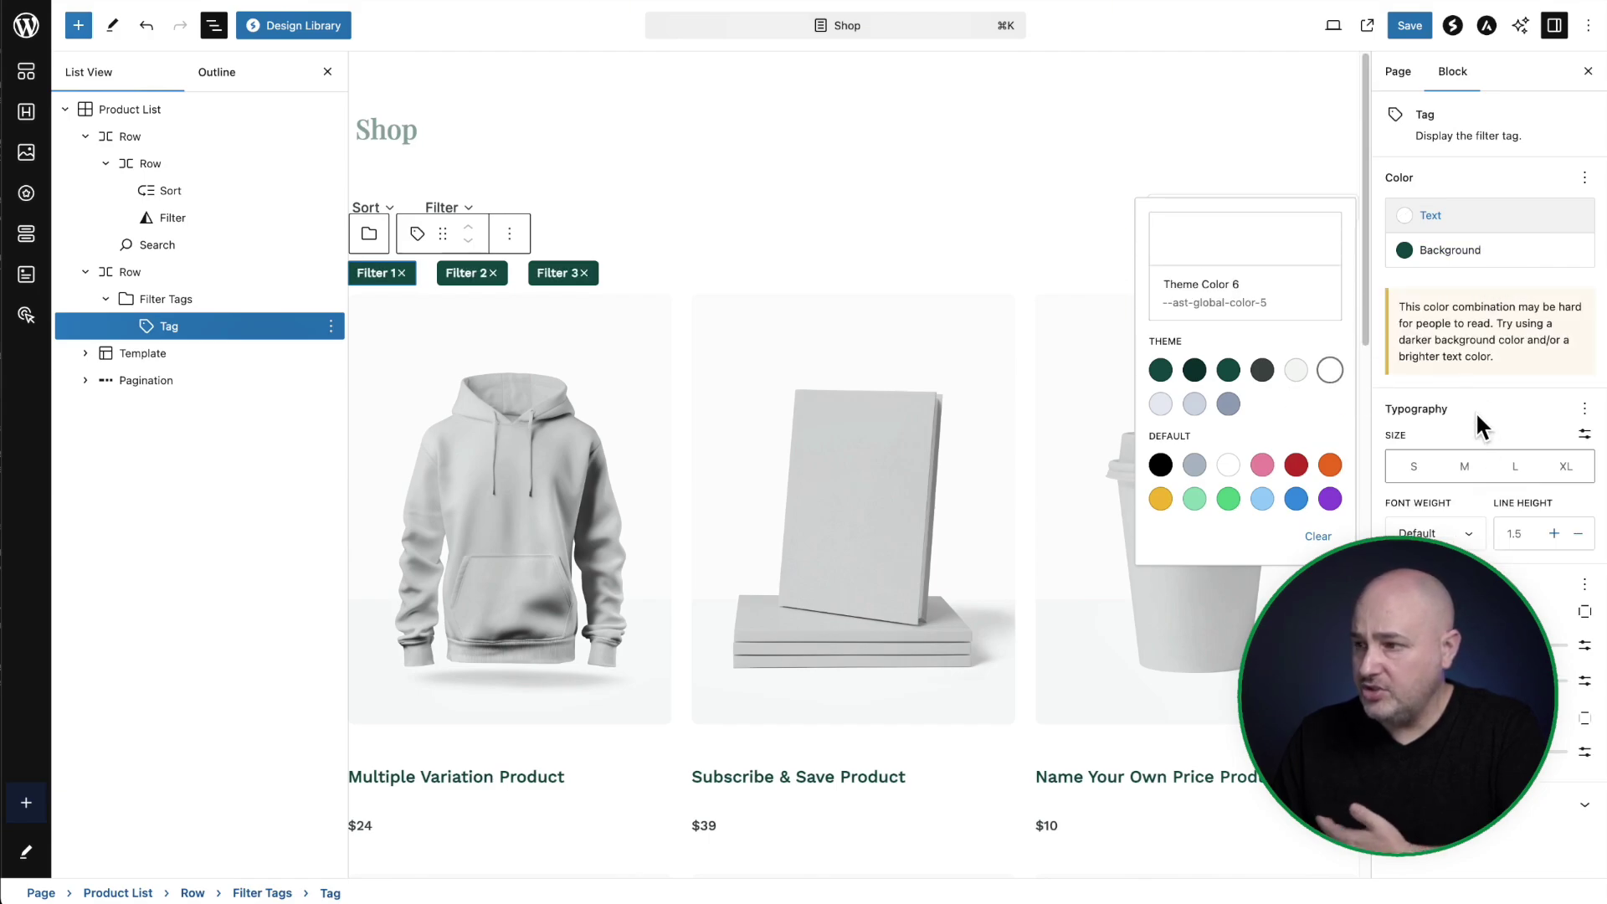
click(1515, 466)
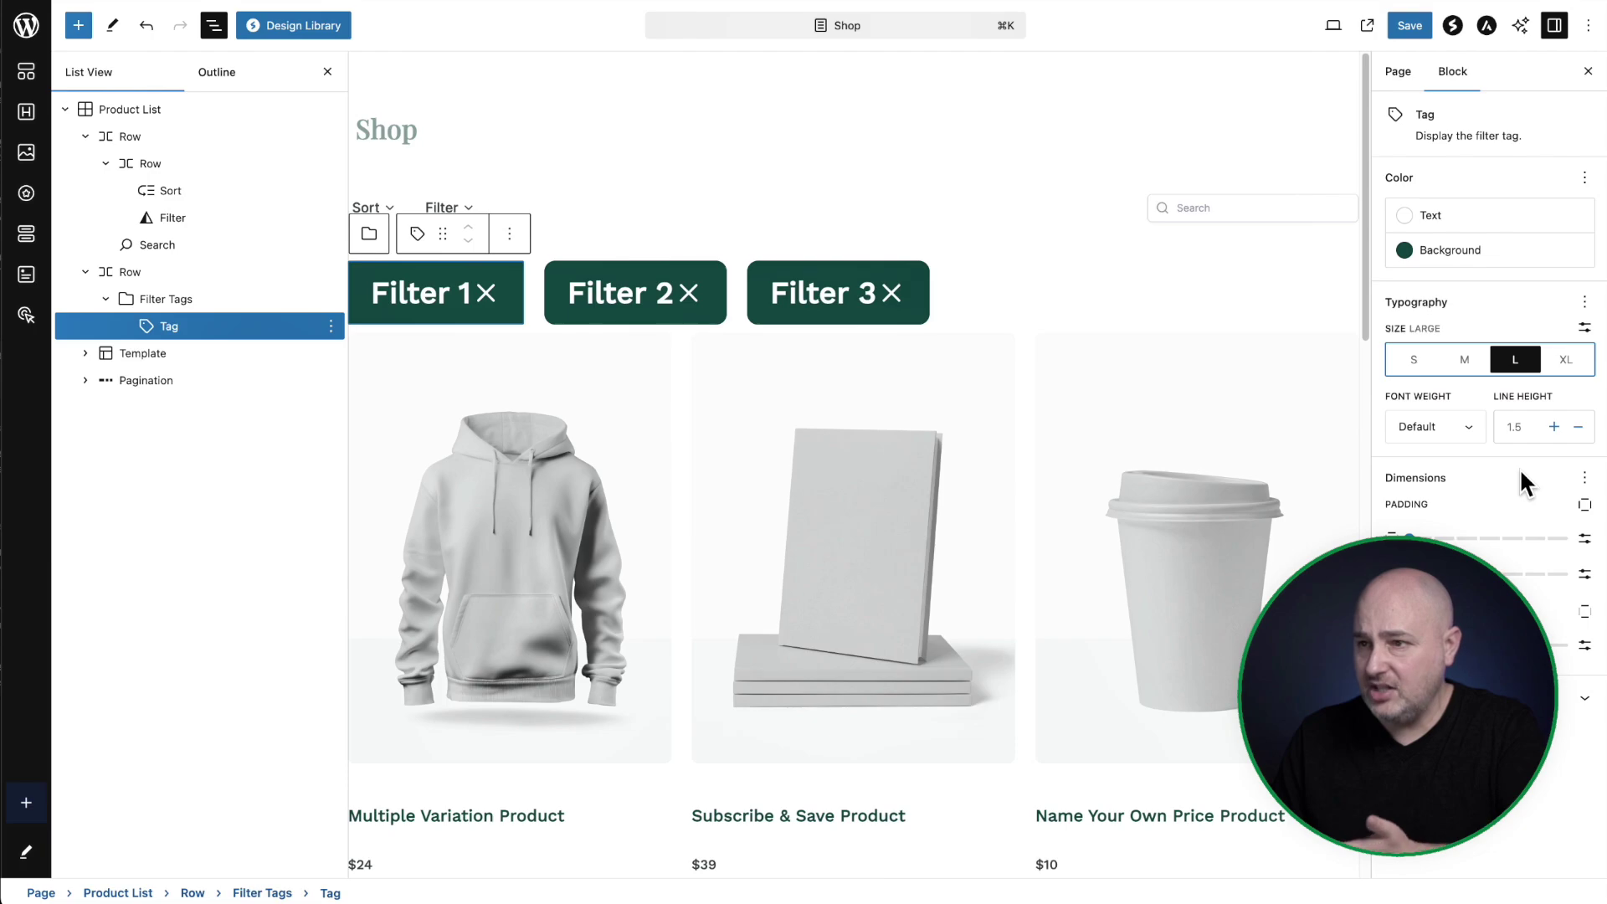
click(1414, 359)
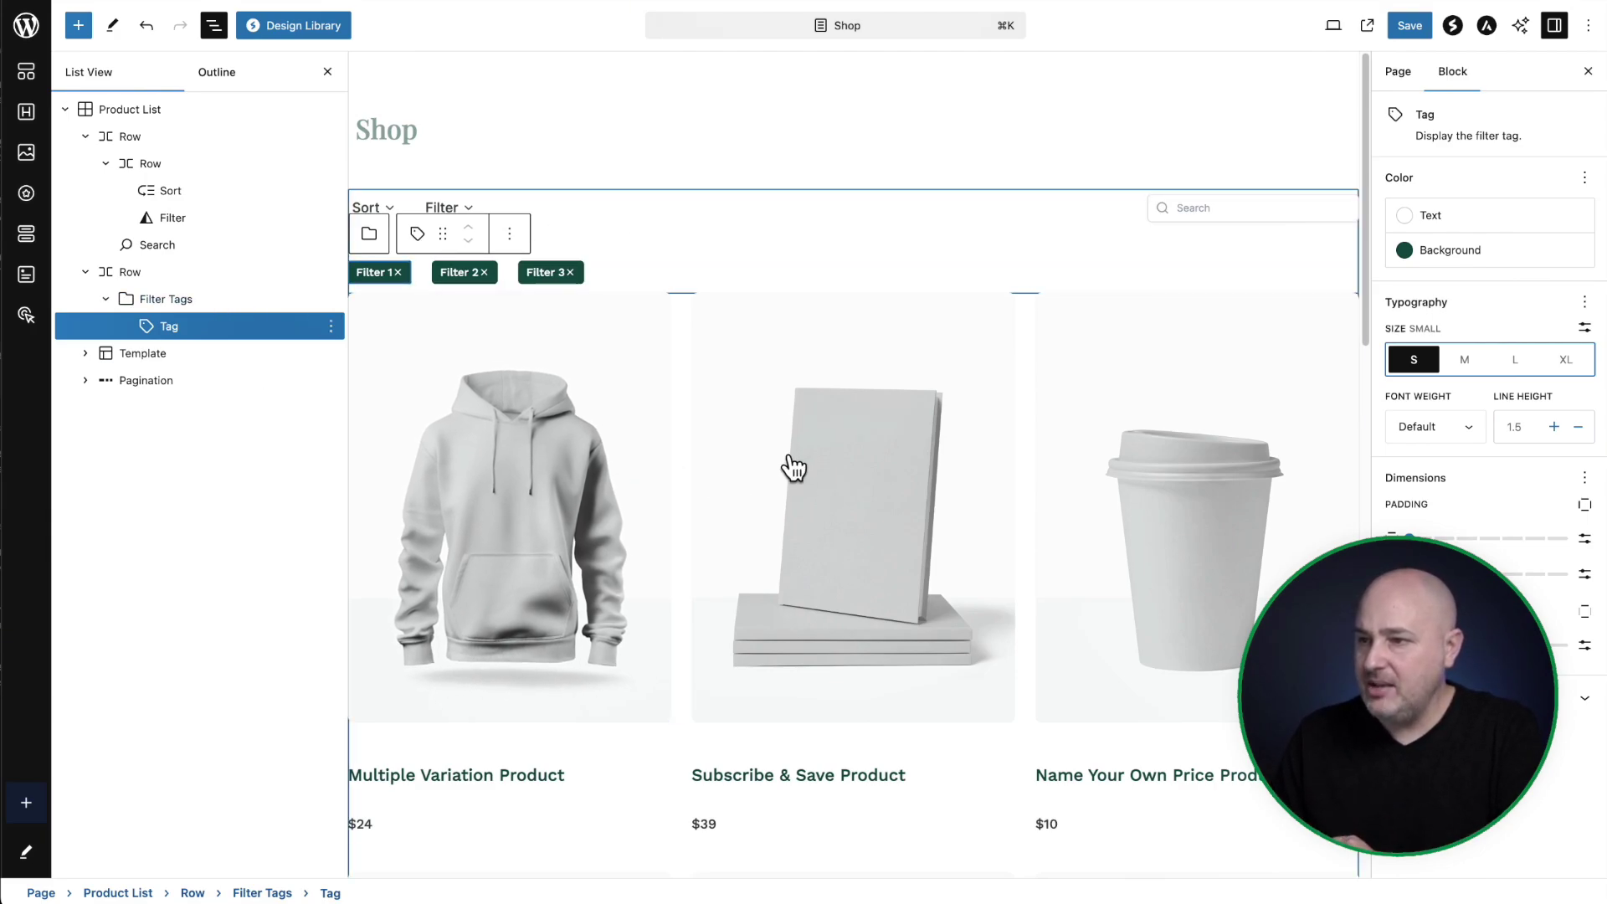
Examine the layout settings of the product Template block and the attributes of its parent Product List block.
click(792, 461)
scroll(811, 455, down, 2)
scroll(809, 439, down, 2)
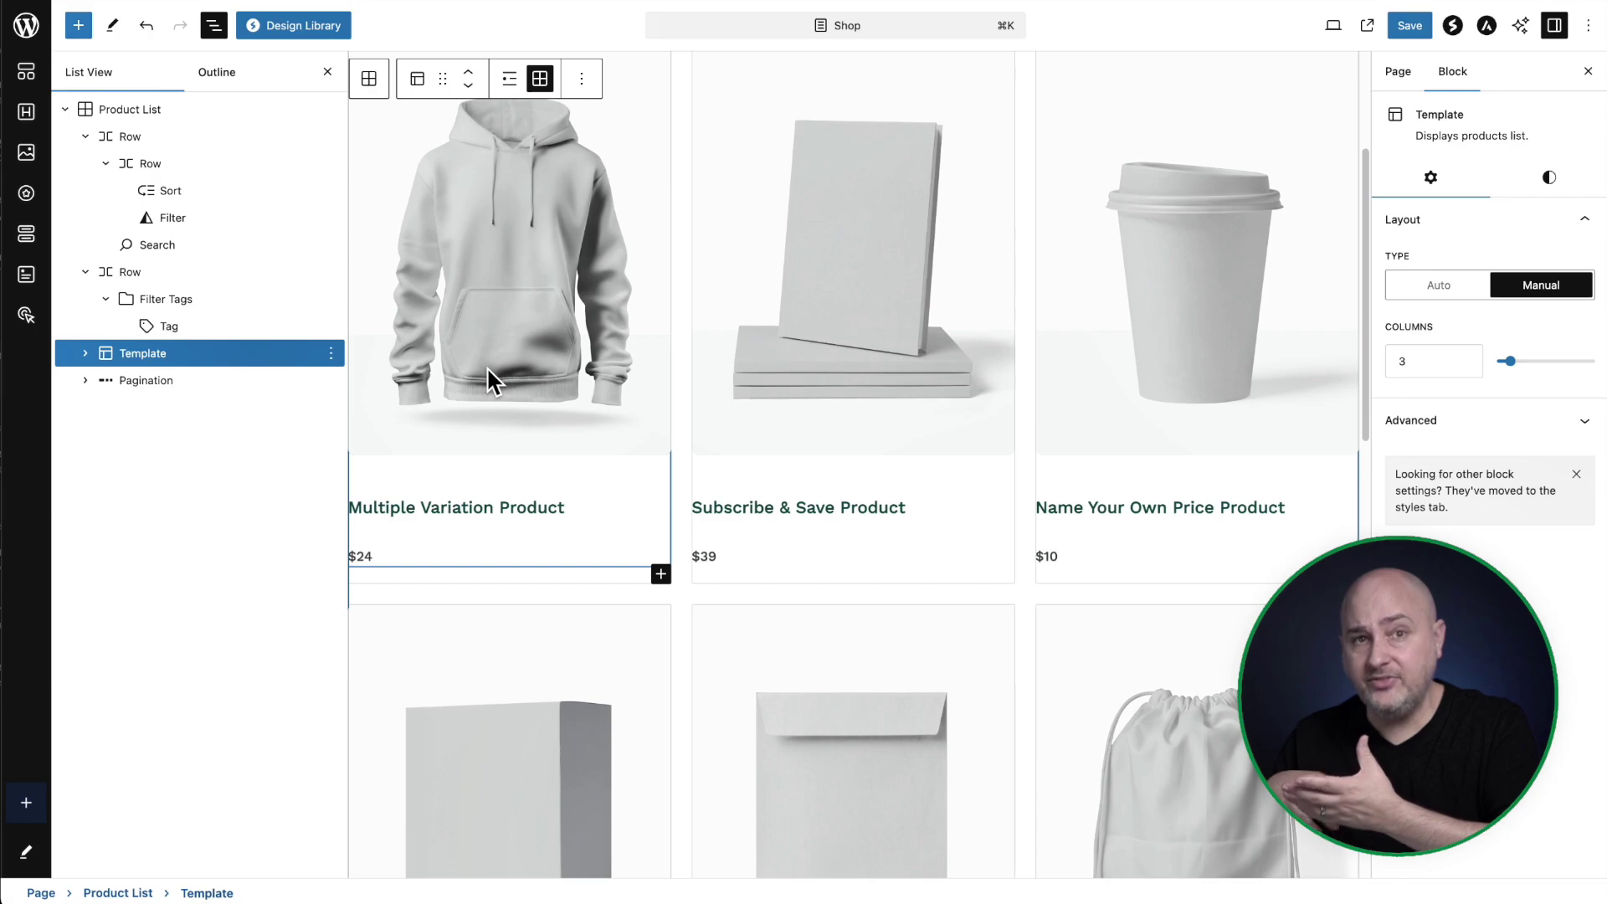
click(198, 113)
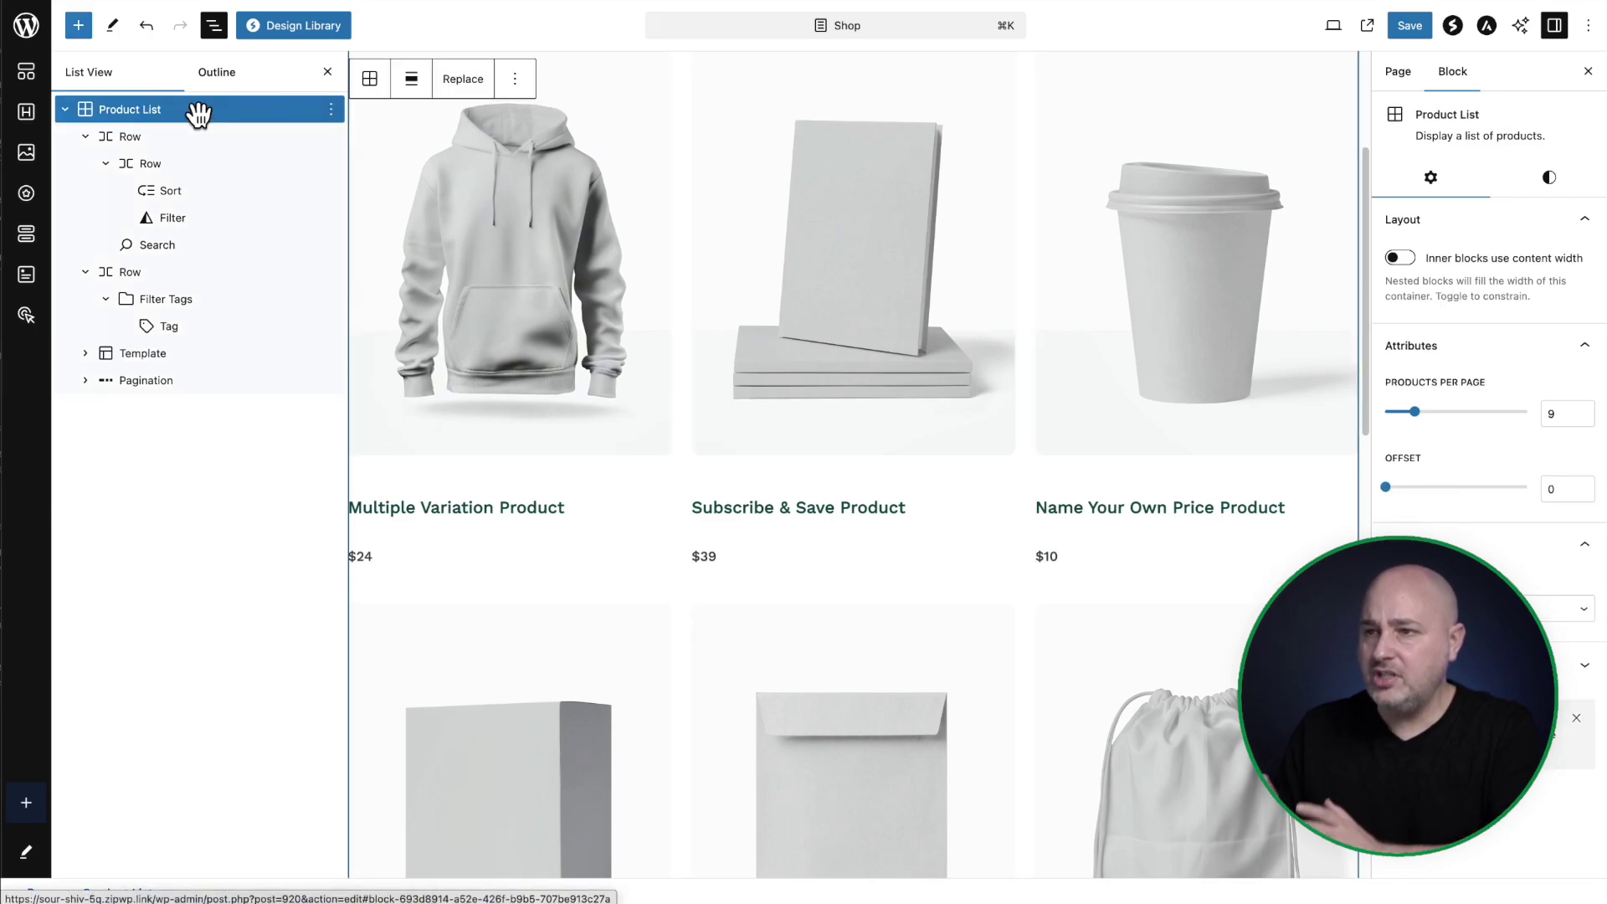
scroll(725, 423, up, 3)
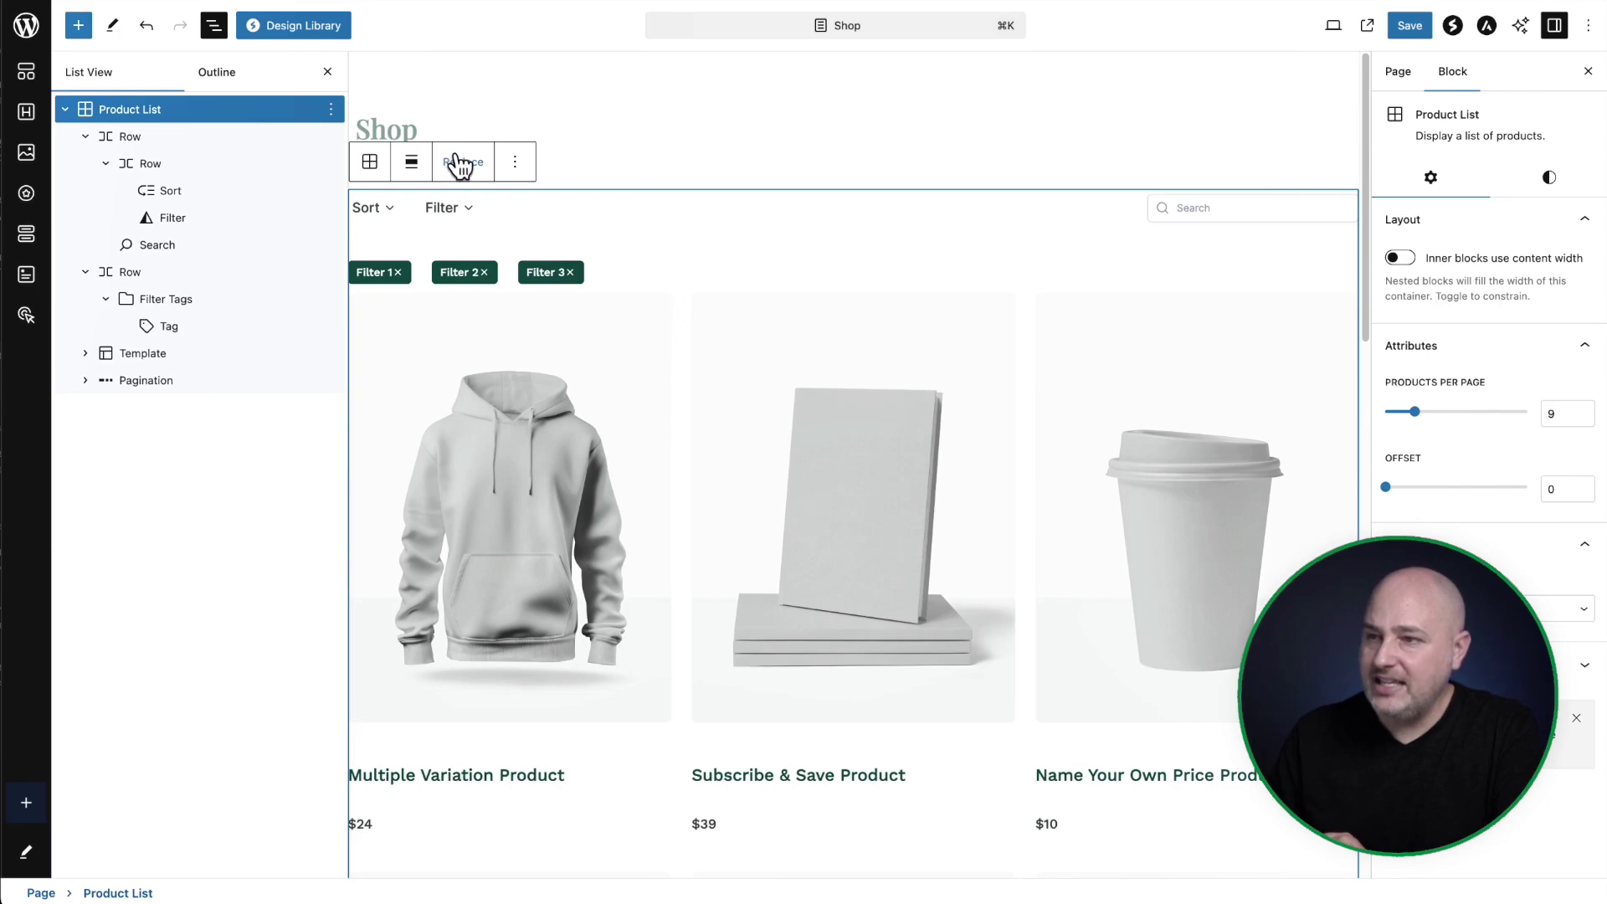
Replace the Product List block with the Classic Product Carousel pattern and add an empty paragraph below it.
click(209, 132)
click(211, 110)
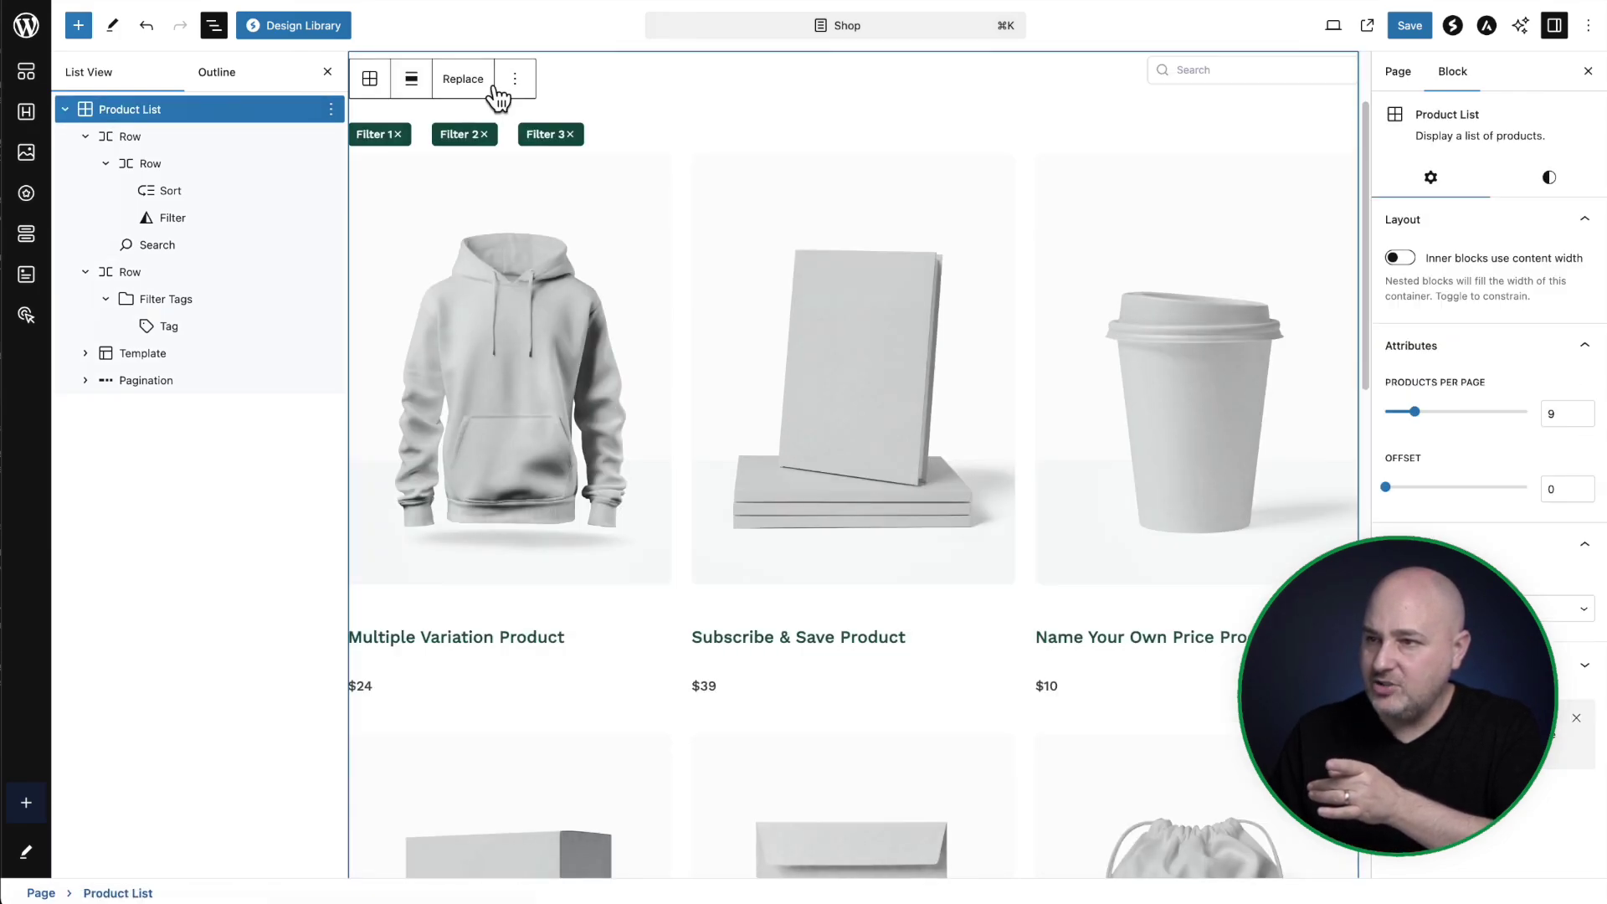
click(462, 77)
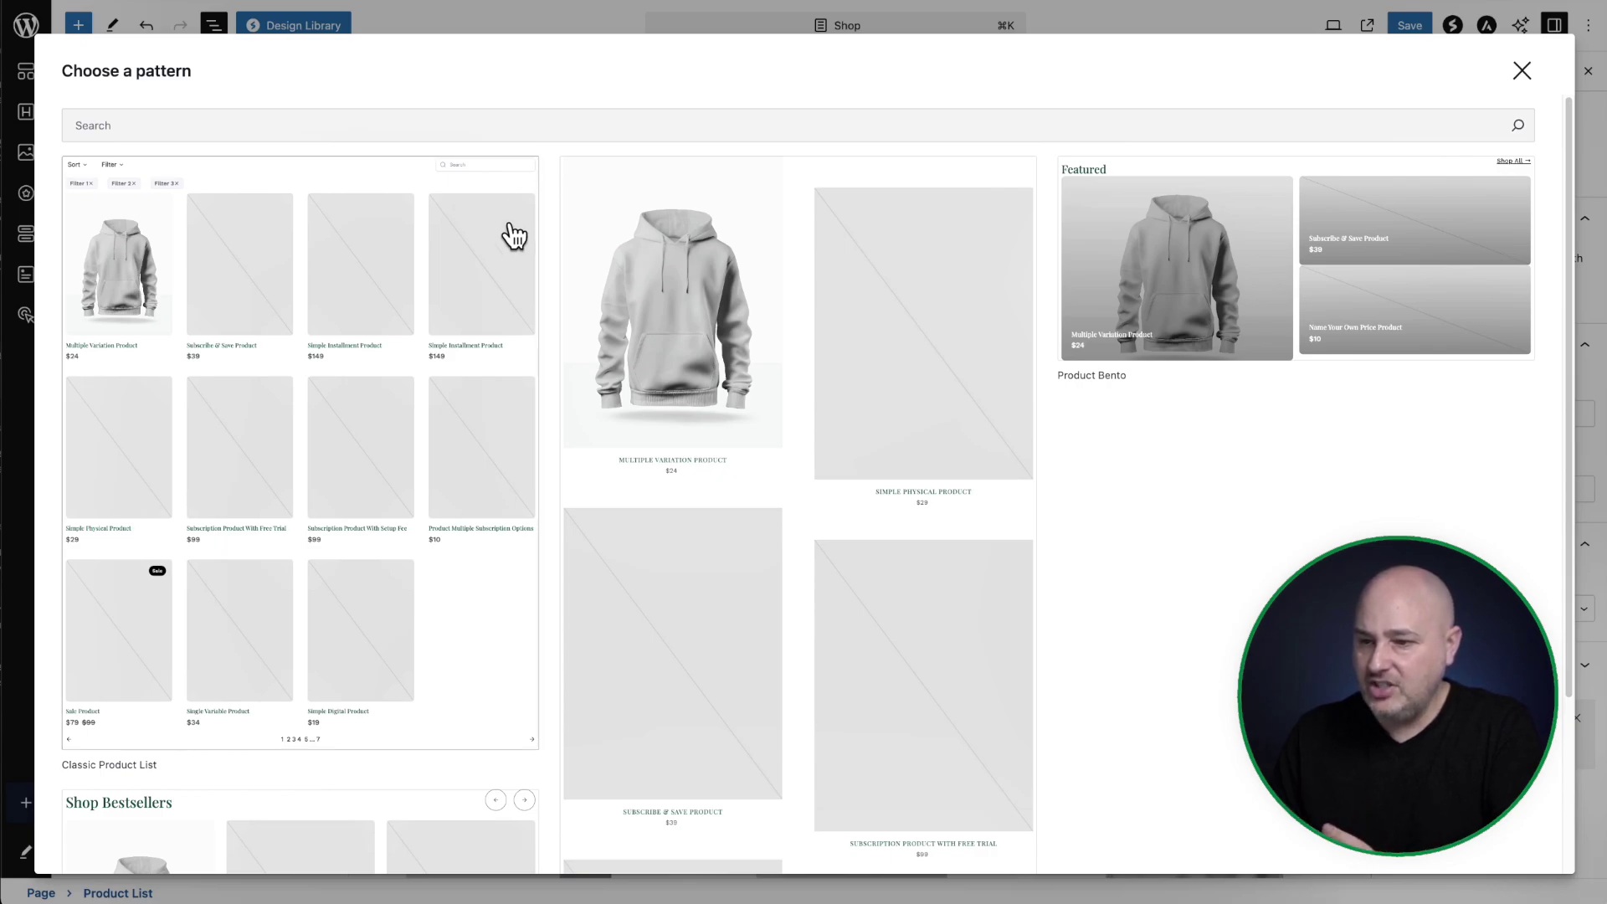
scroll(519, 341, down, 3)
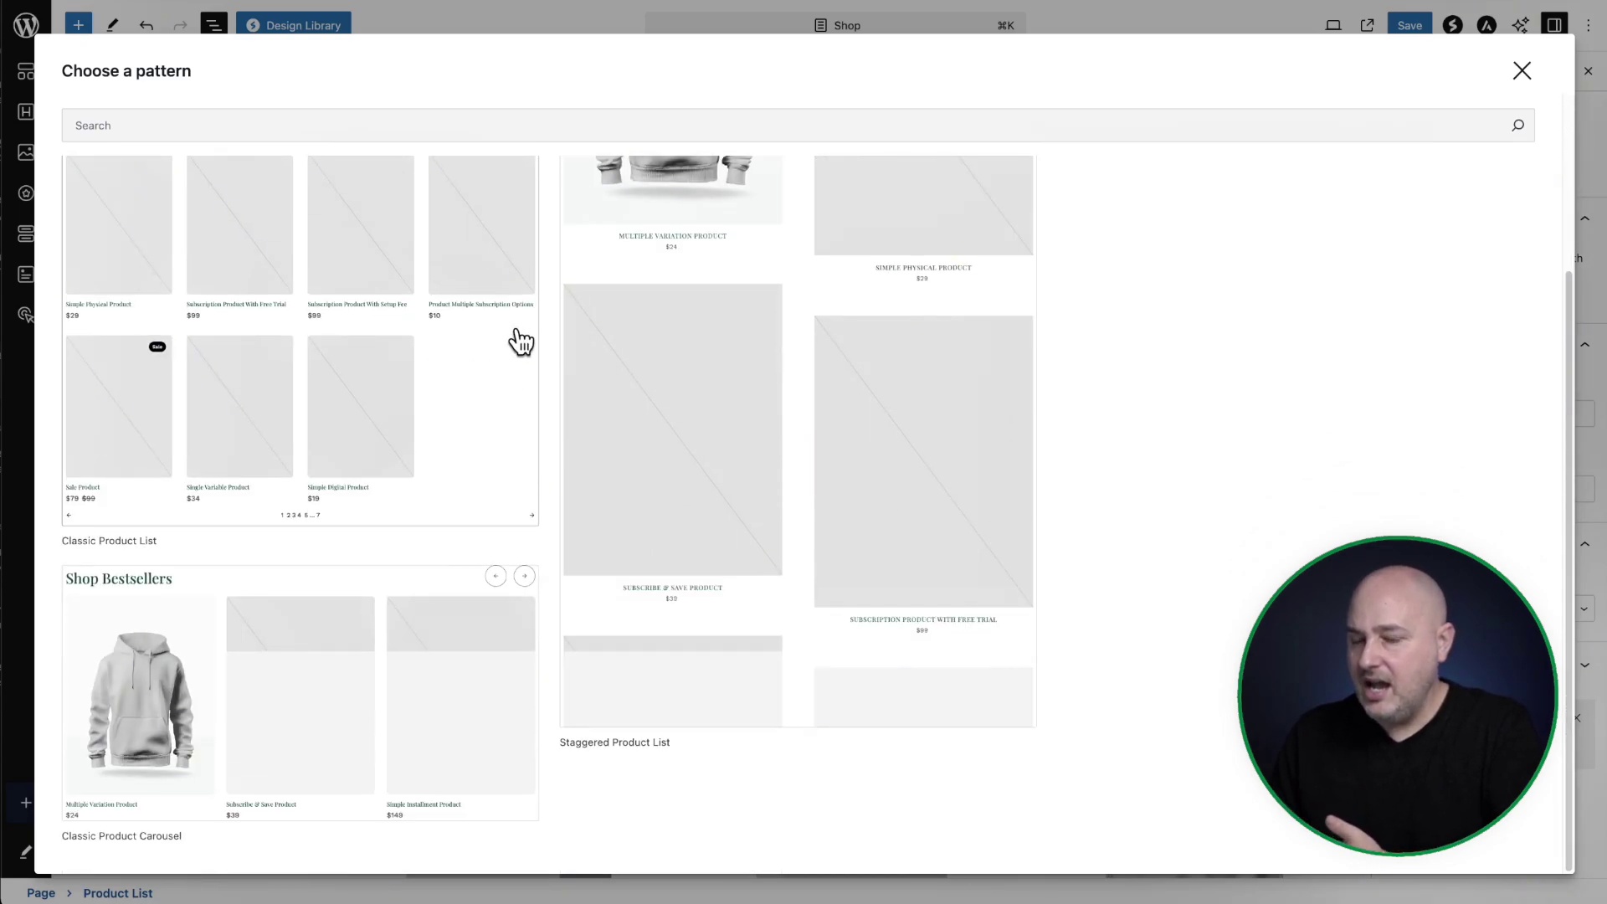
click(336, 682)
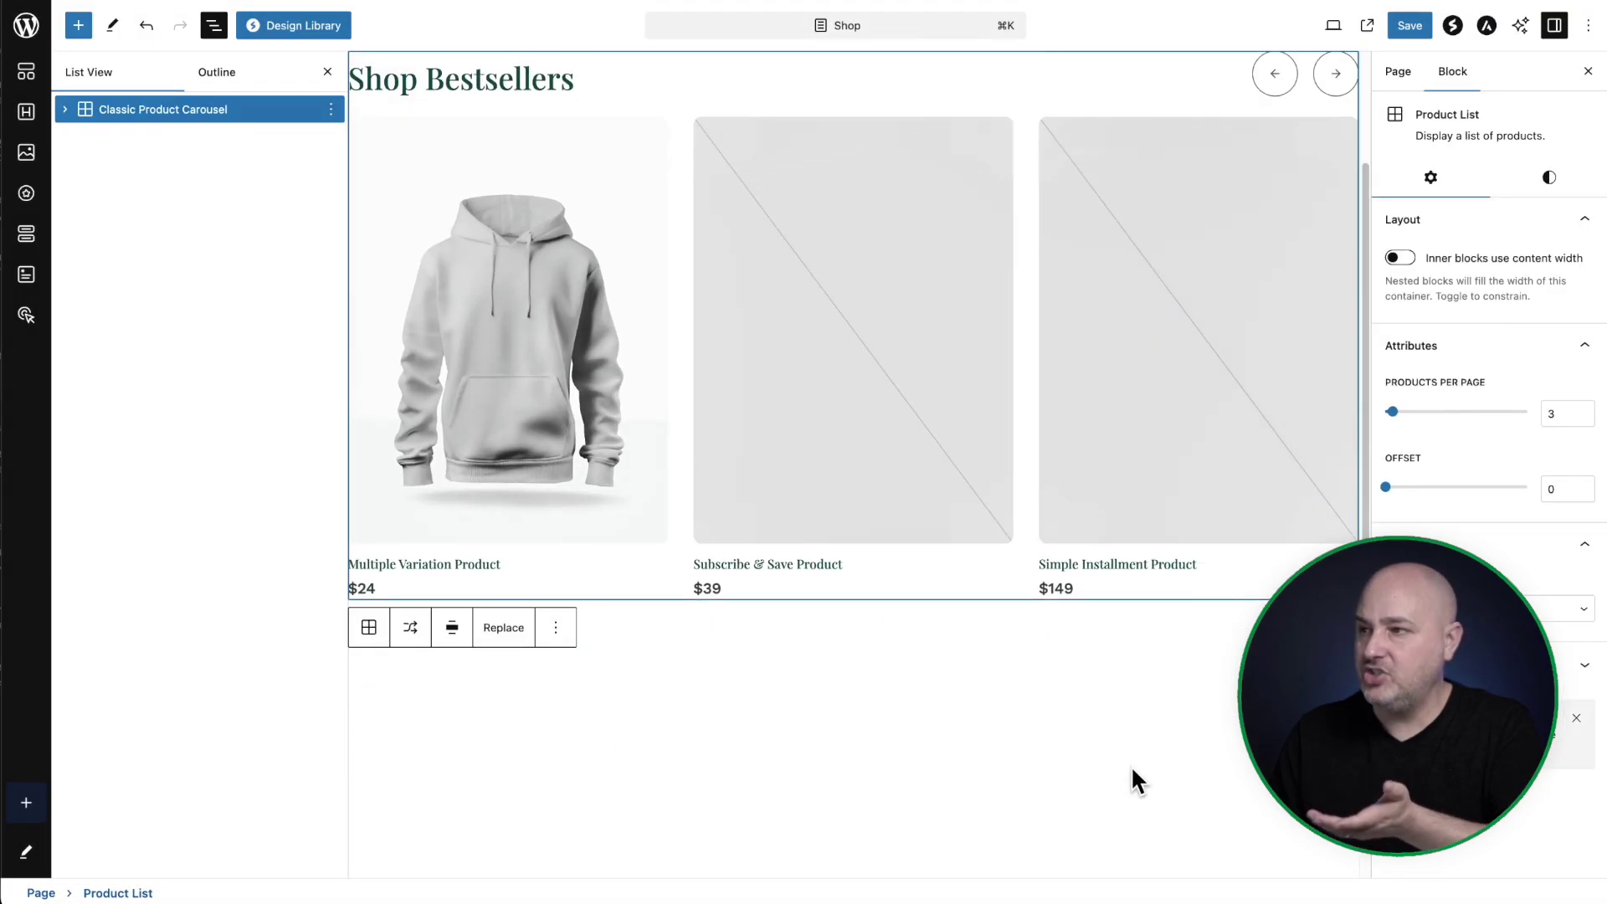
click(1135, 757)
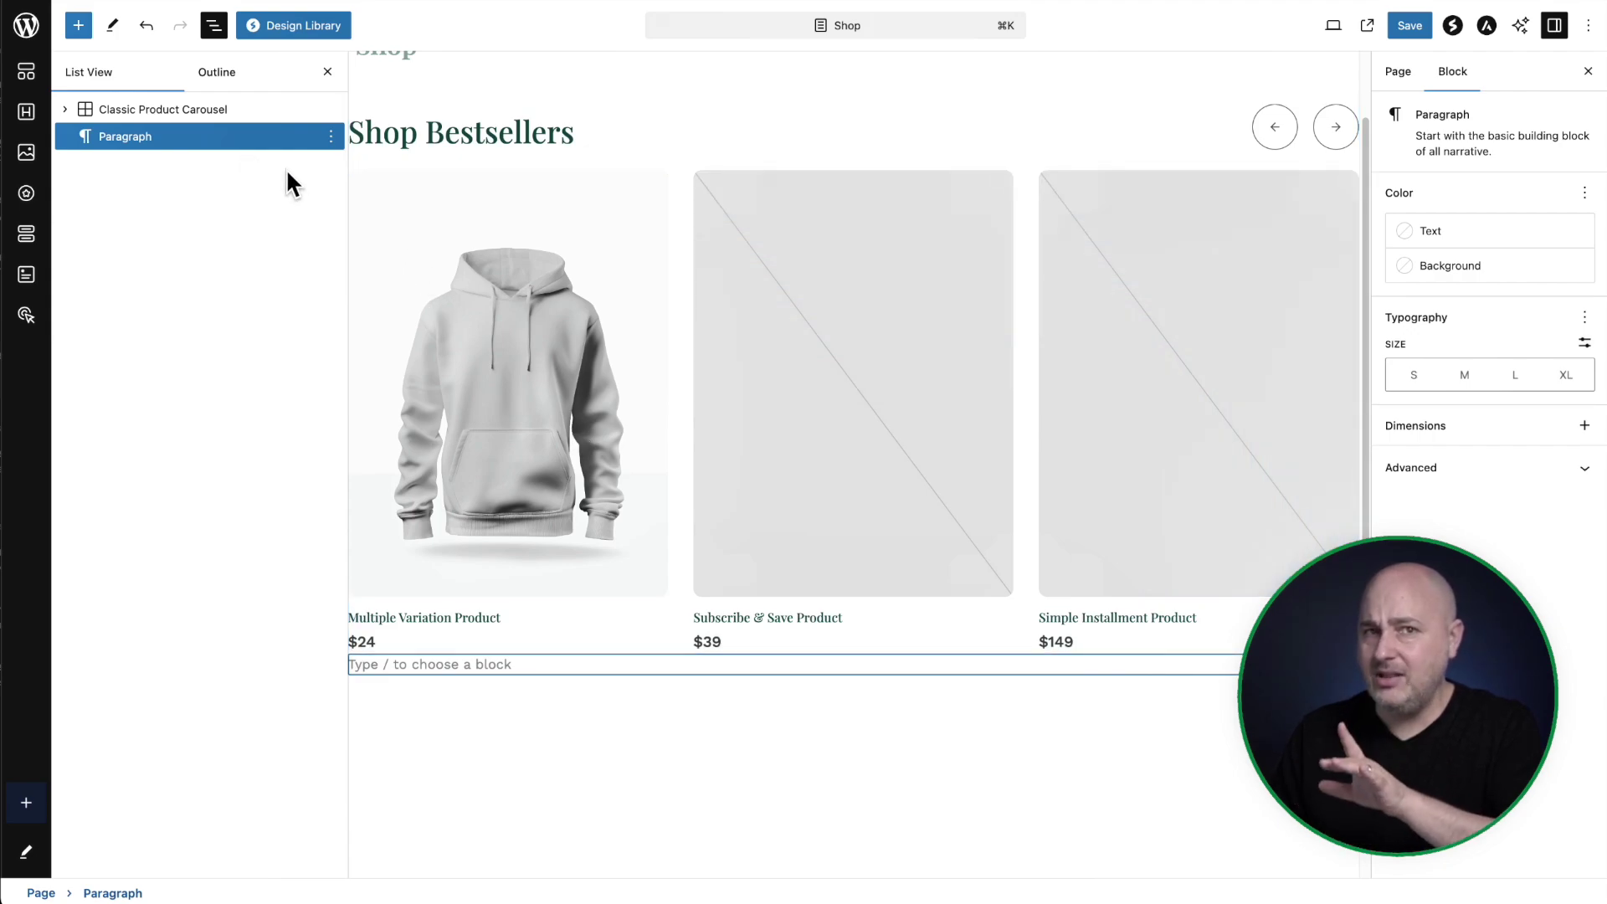
Shuffle the Classic Product Carousel's design to the Staggered Product List pattern and look through its two-column layout.
click(204, 109)
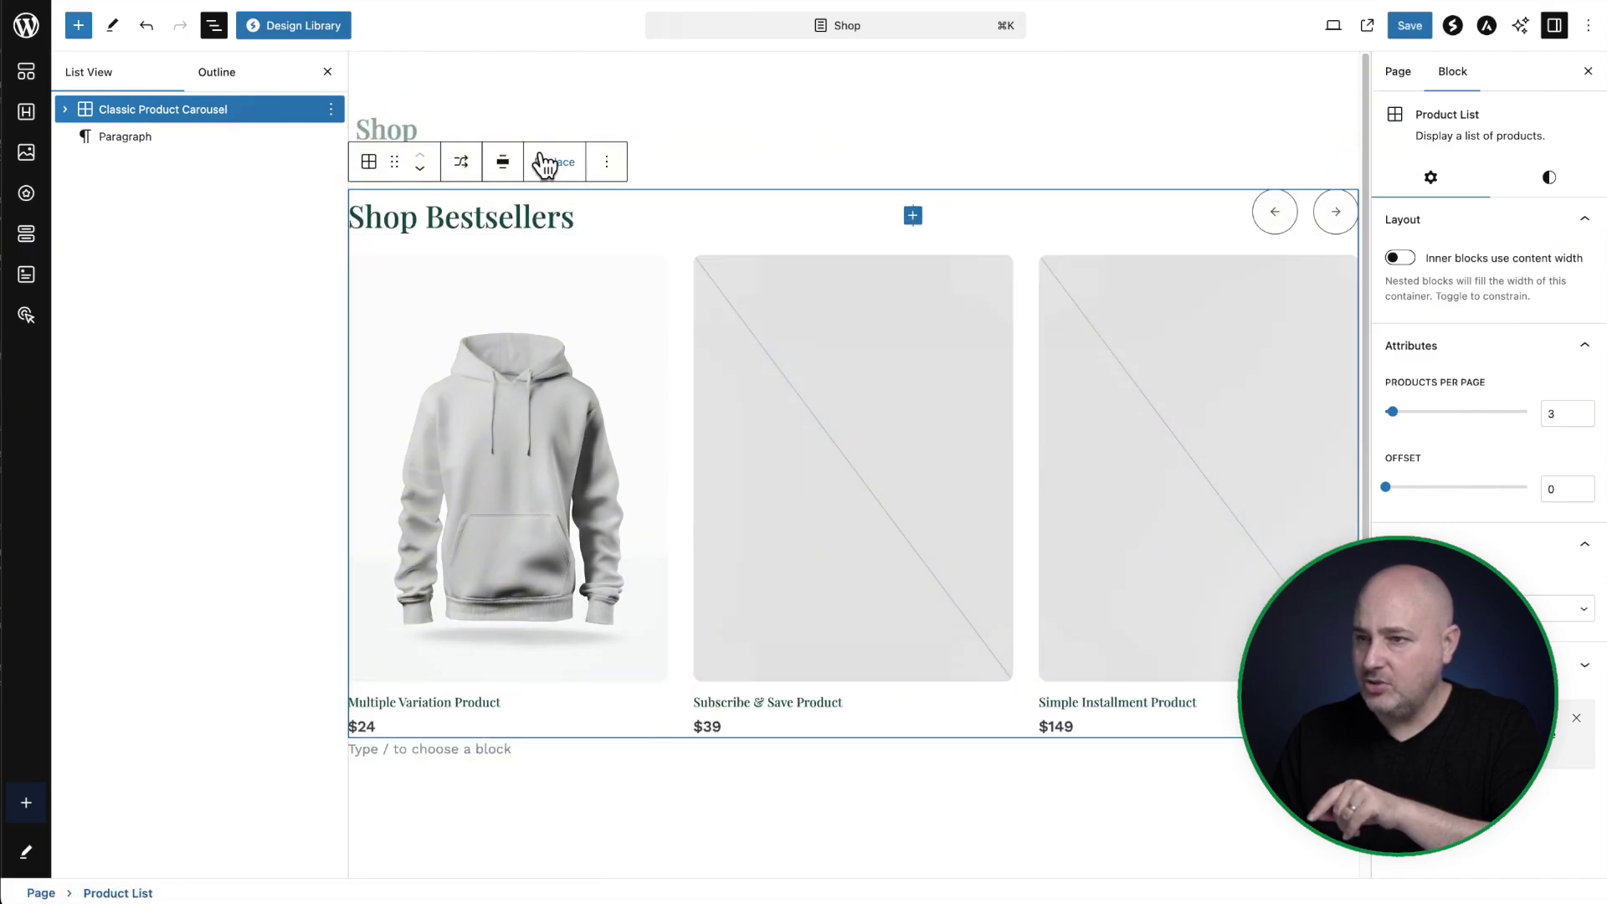
click(465, 163)
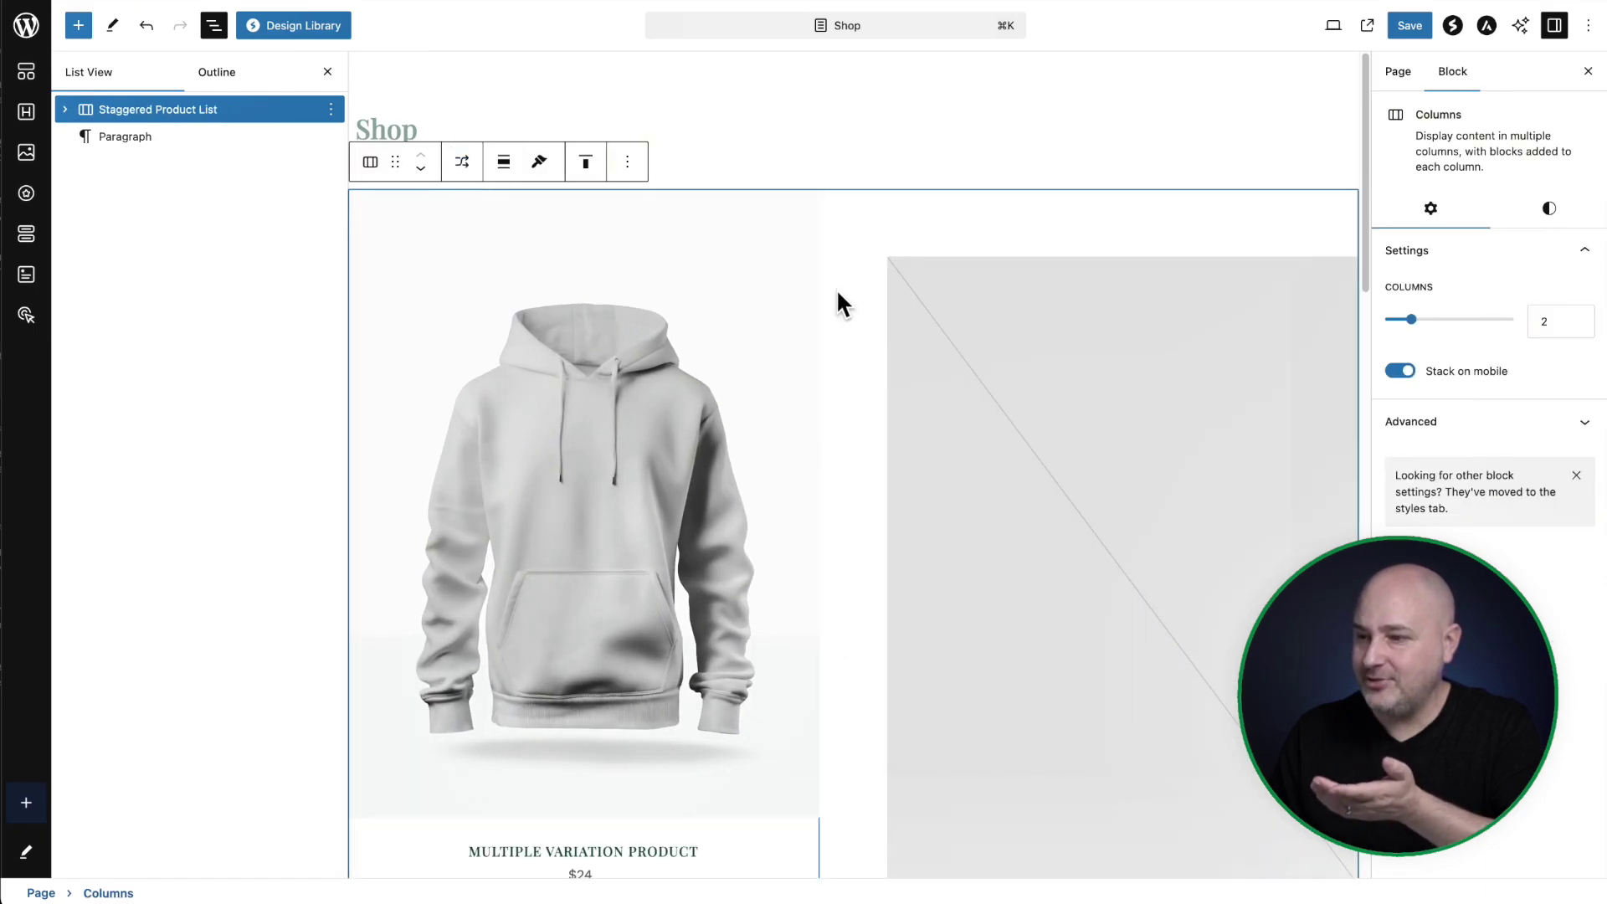
scroll(834, 301, down, 10)
scroll(834, 288, down, 10)
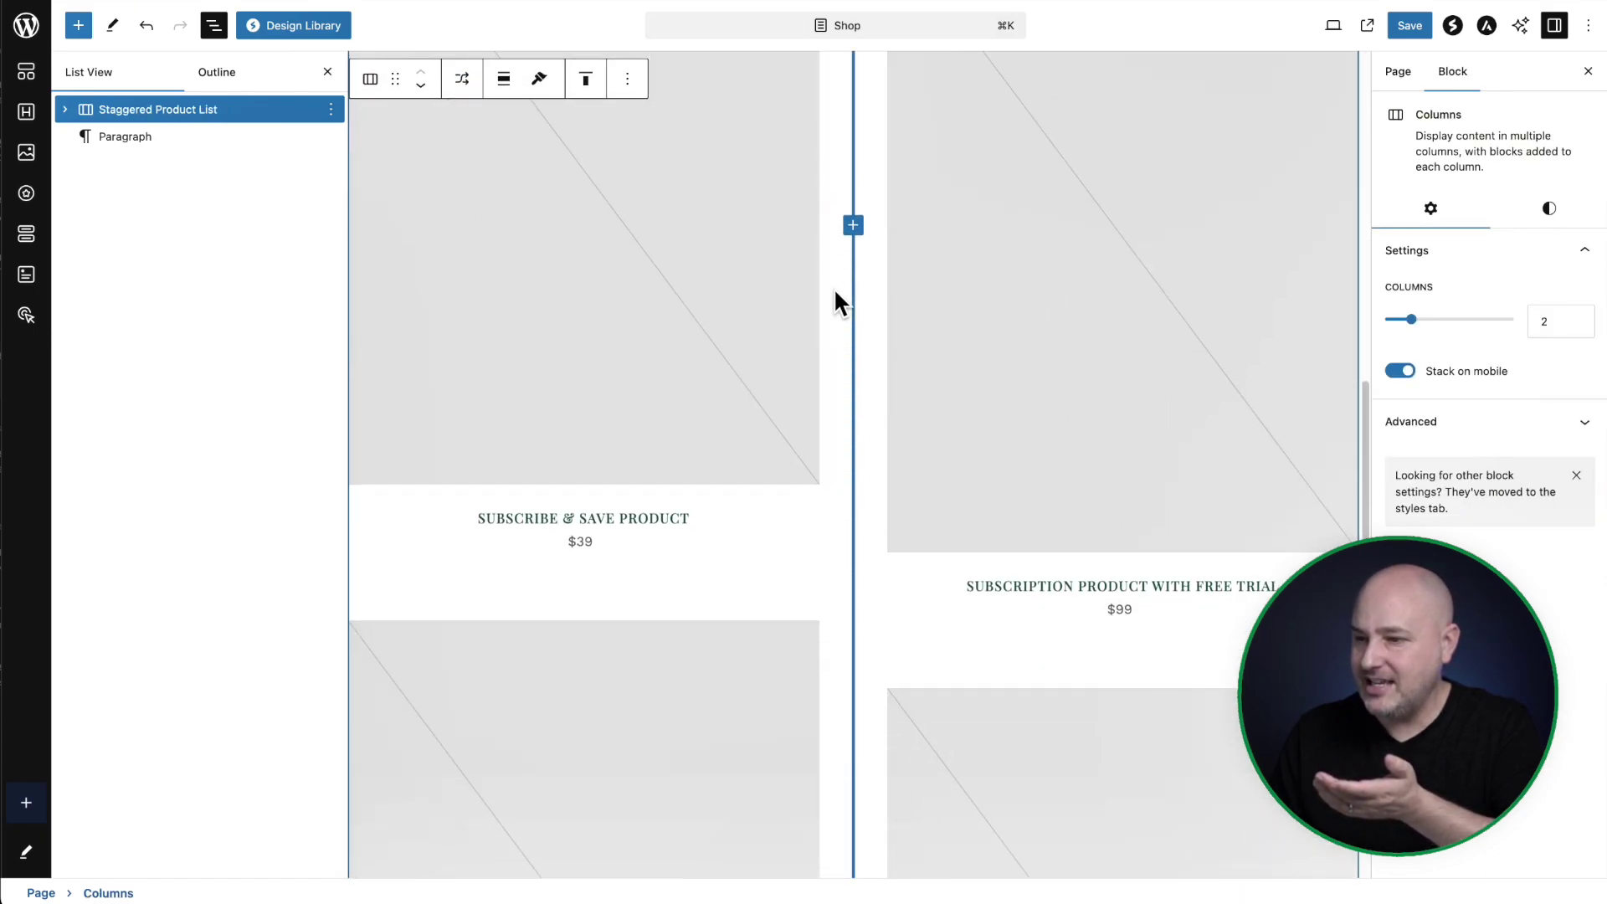
scroll(834, 288, up, 13)
scroll(836, 292, up, 8)
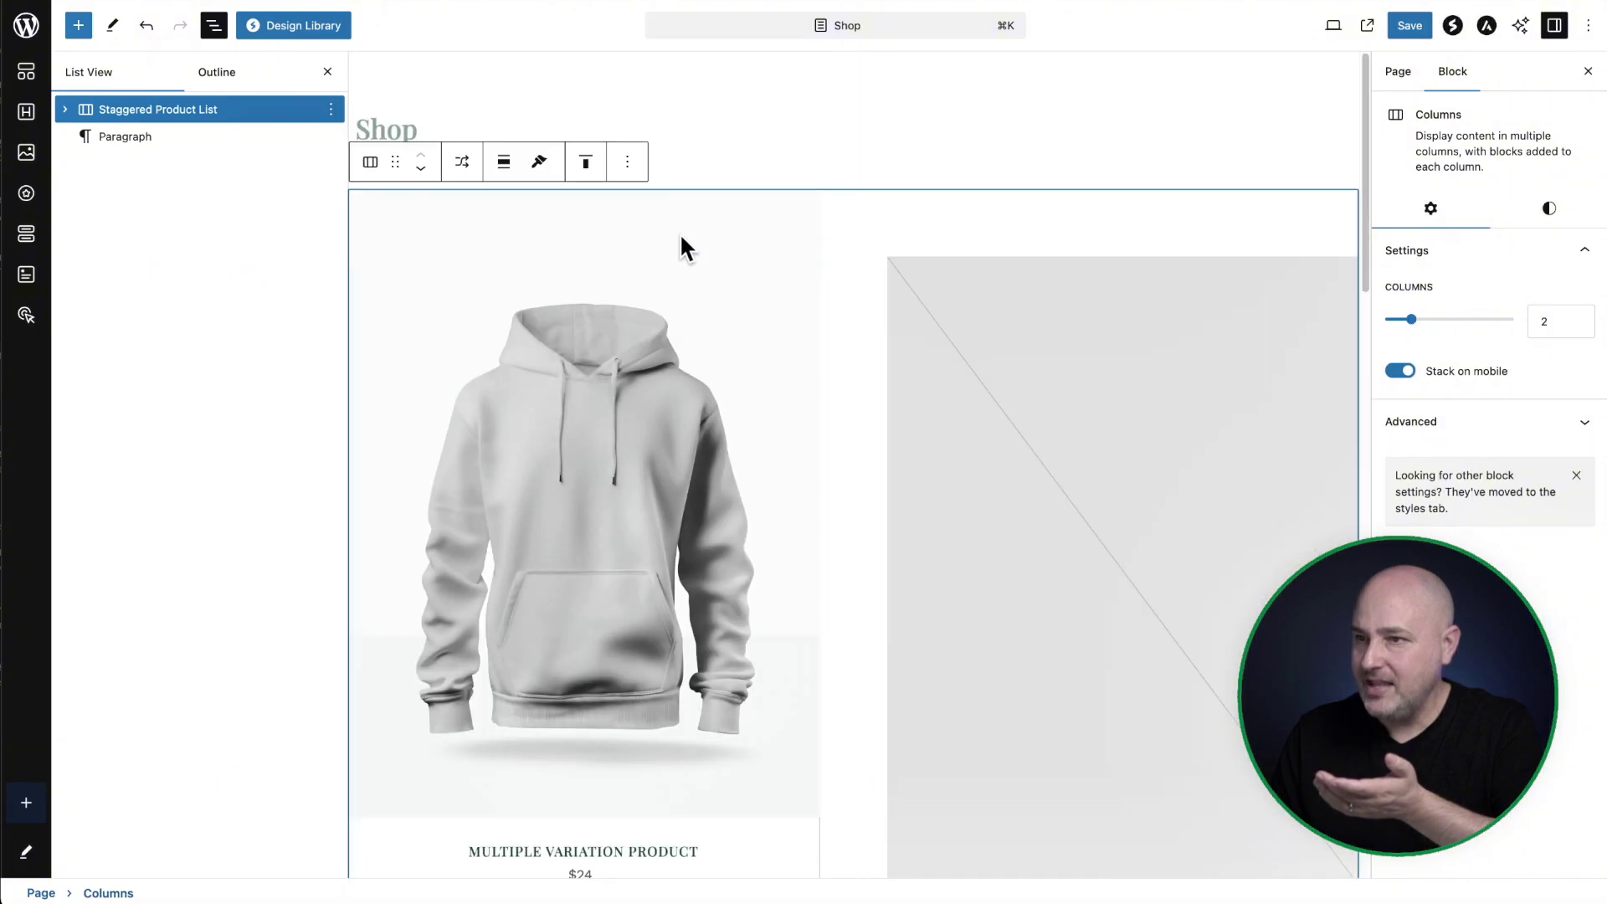
Shuffle the Staggered Product List's design past Product Bento to the Standard product list pattern.
click(463, 161)
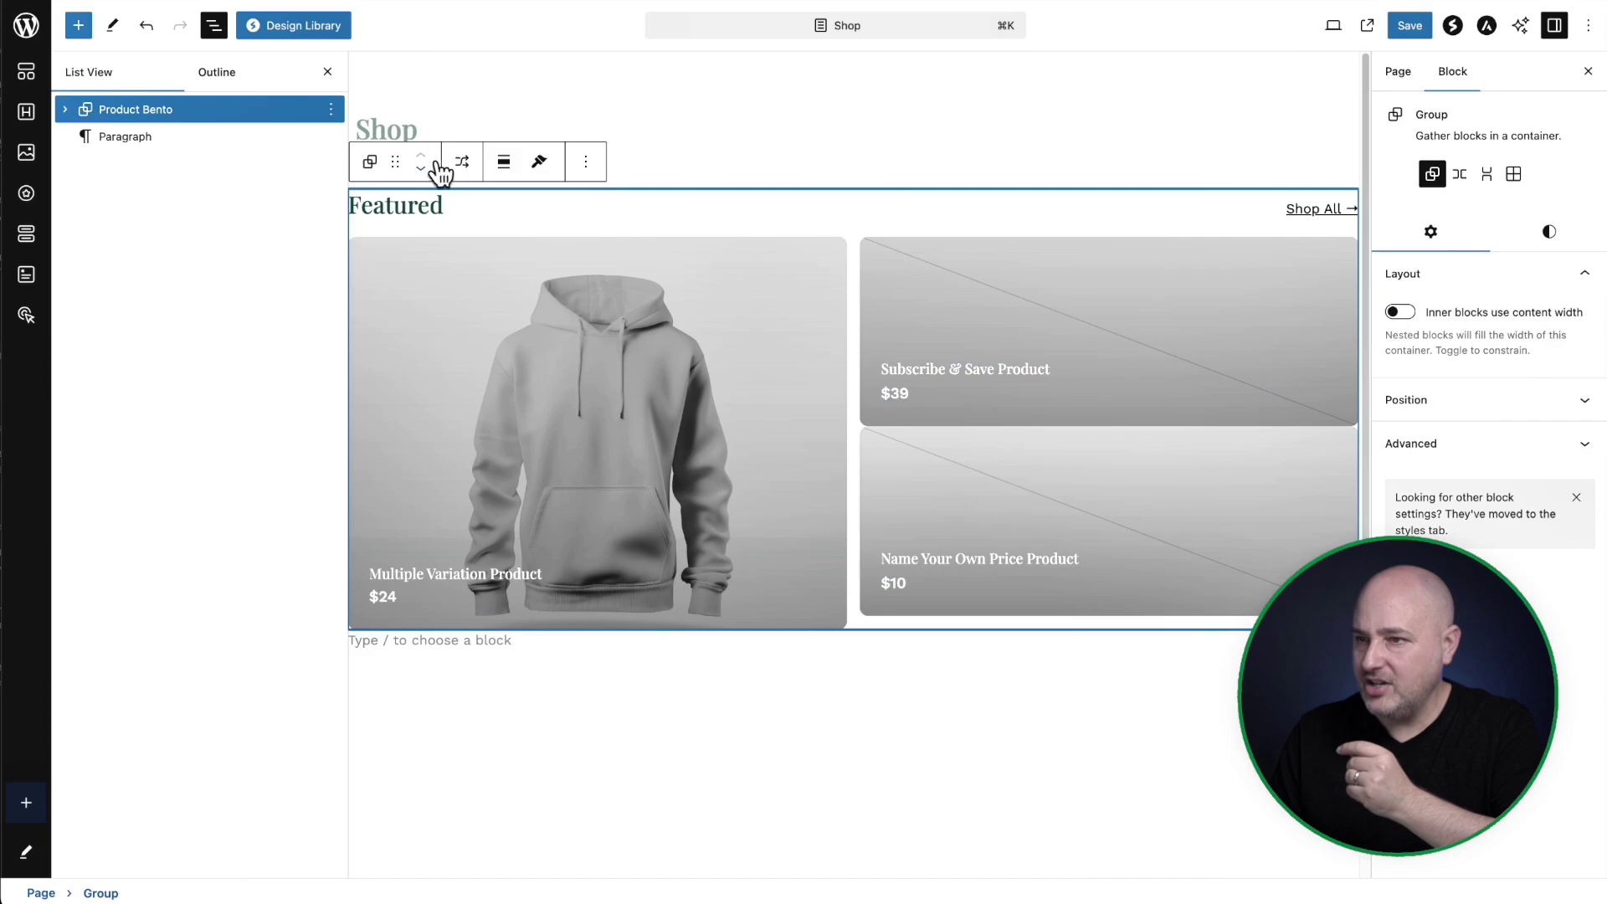
click(463, 162)
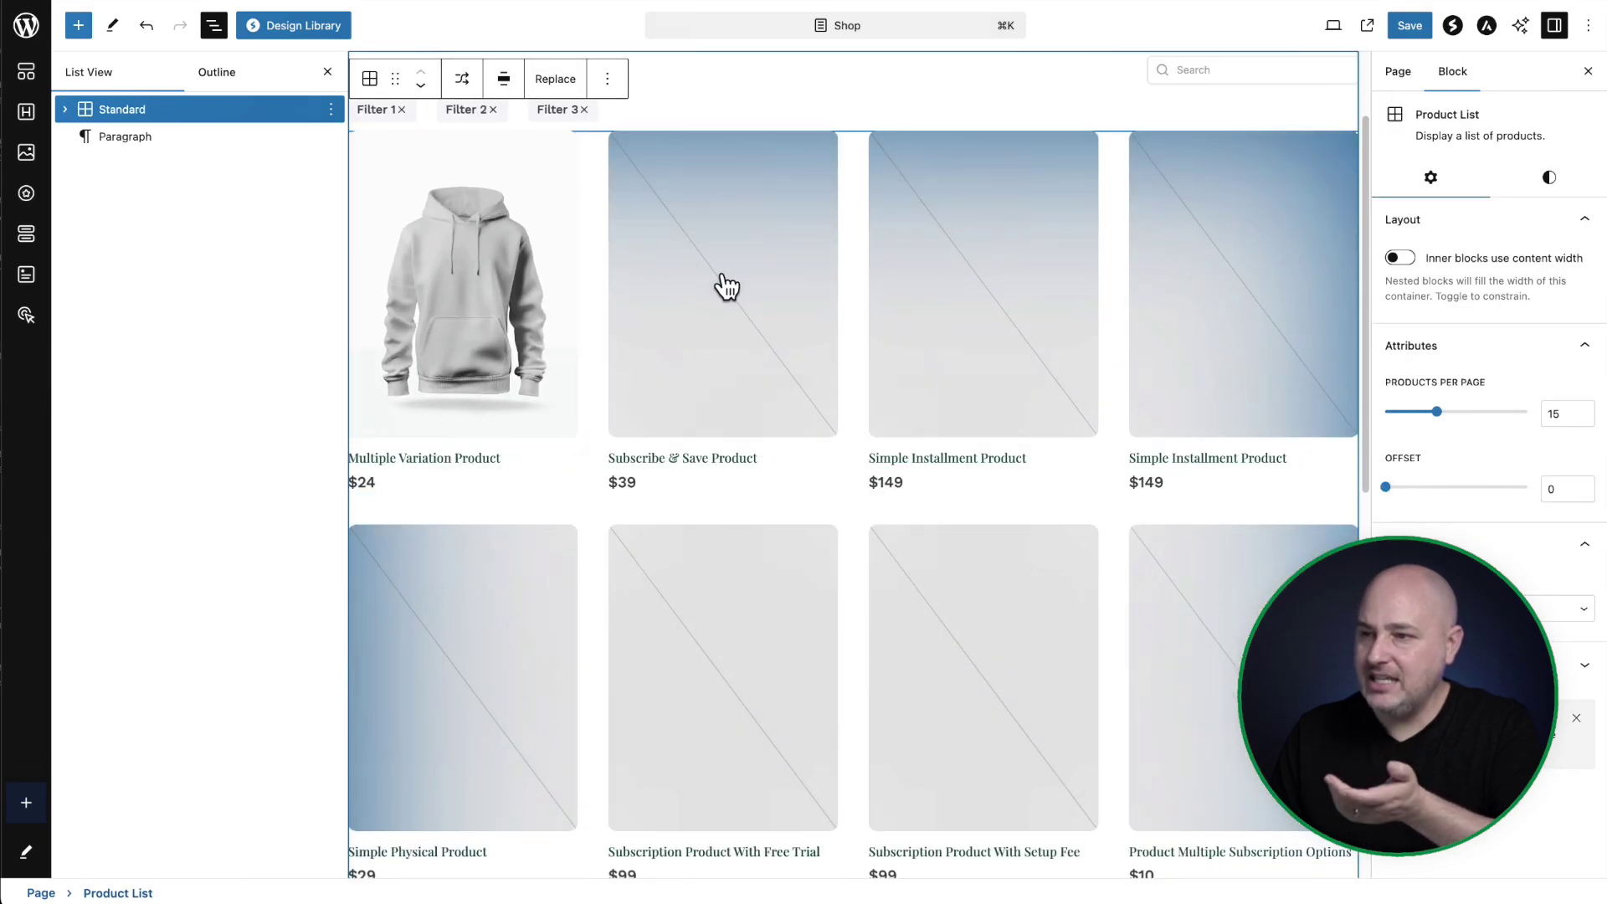
scroll(761, 303, up, 2)
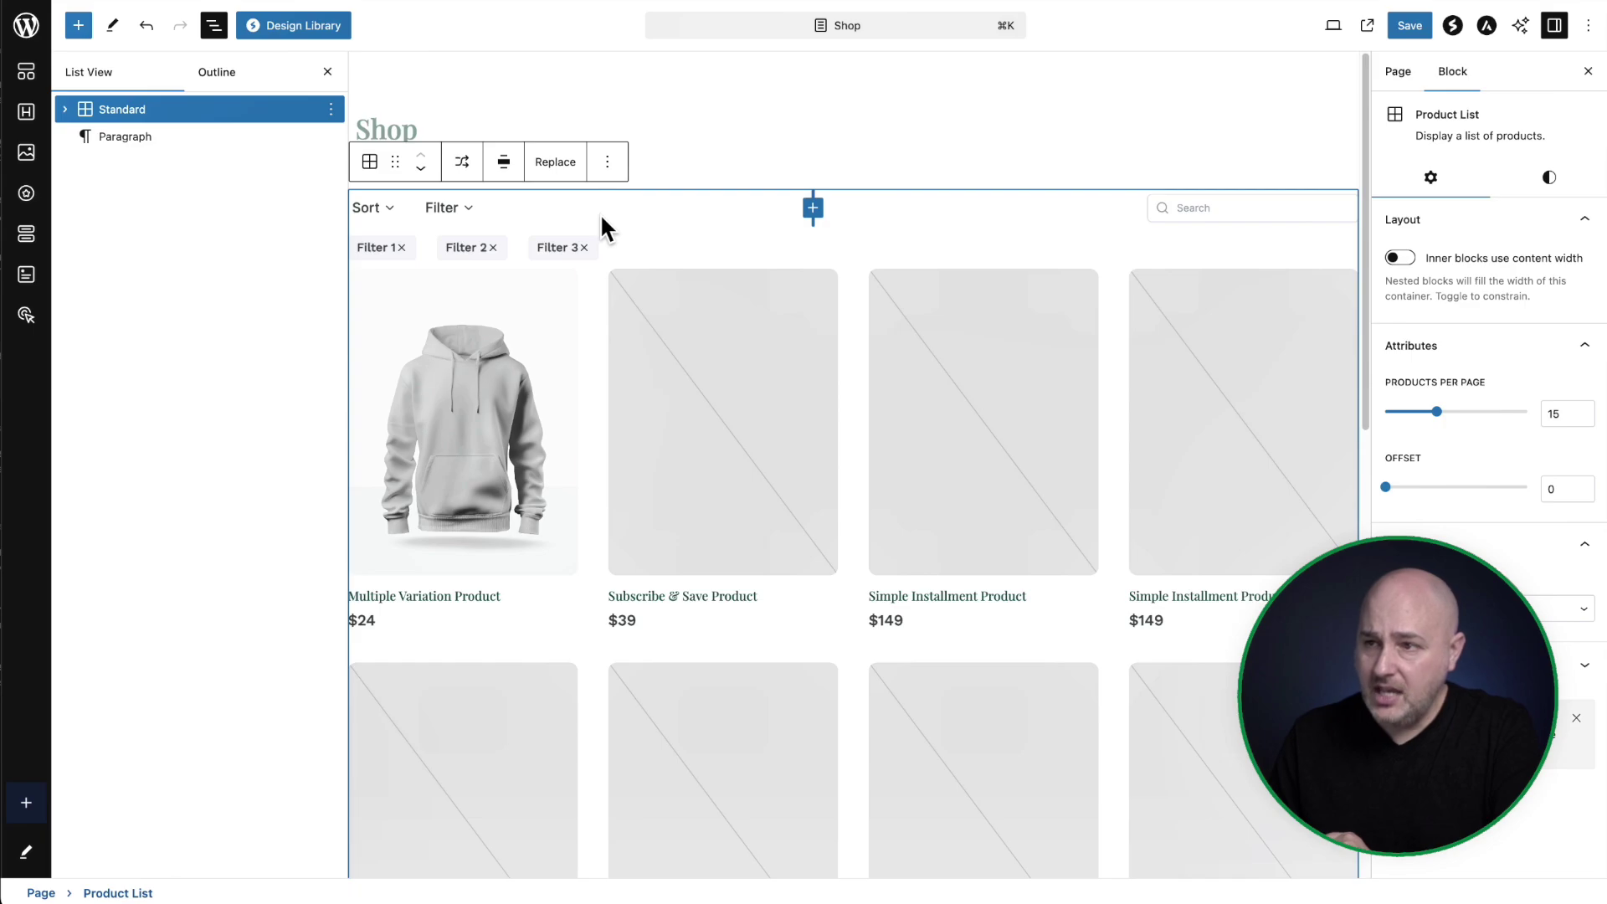
click(551, 176)
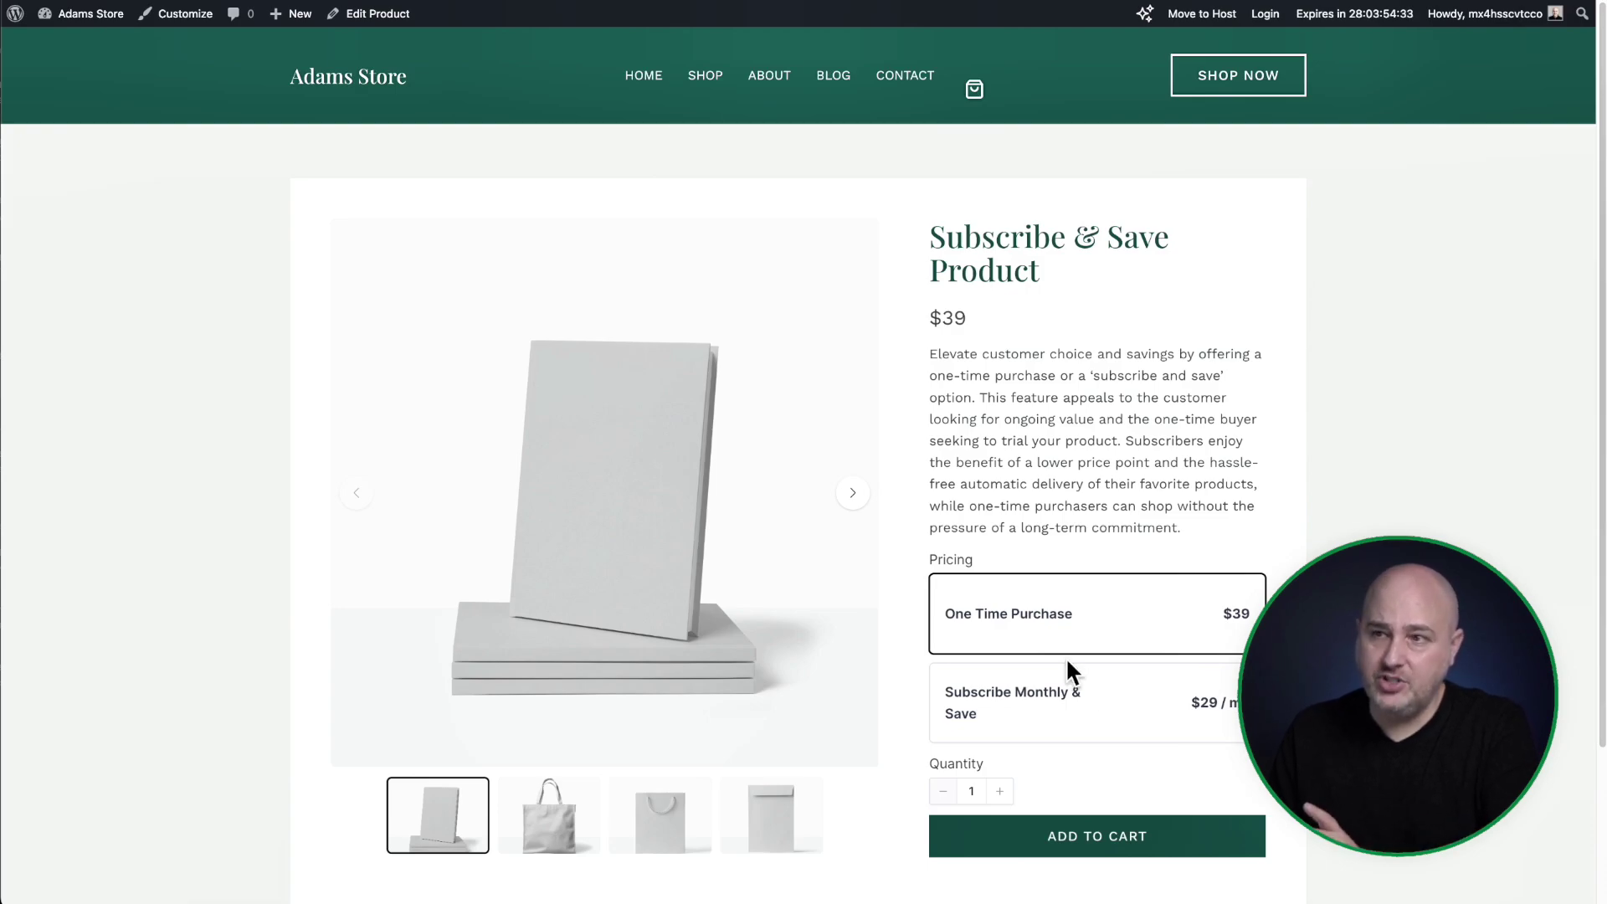
Open the Subscribe & Save Product for editing and open its Default (Customized) template in the site editor.
click(375, 15)
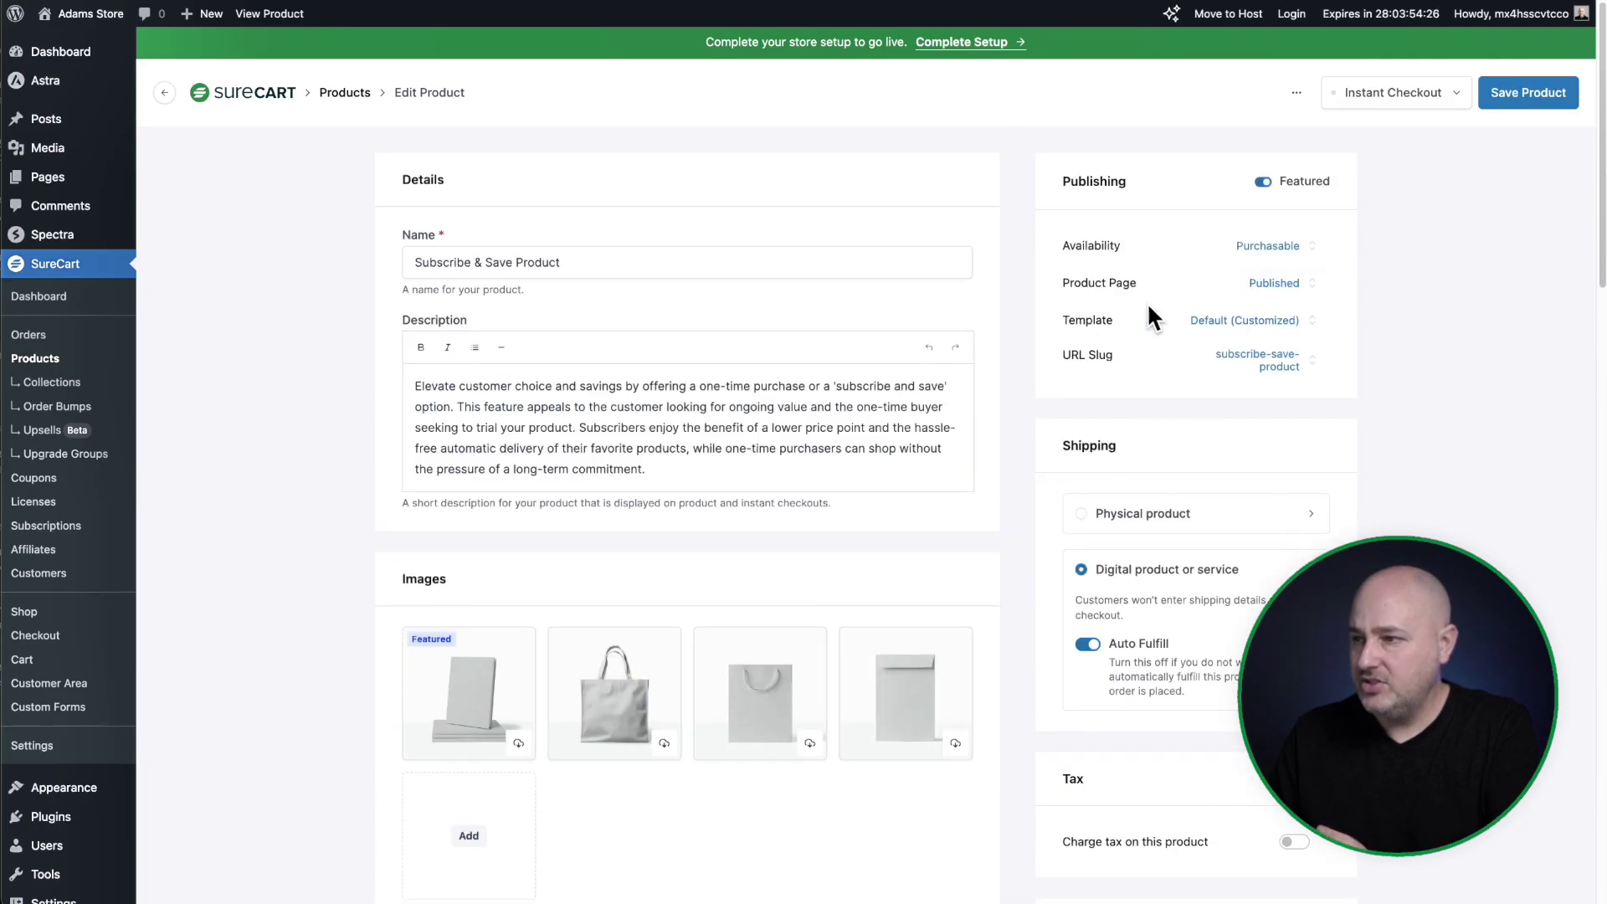
click(1247, 322)
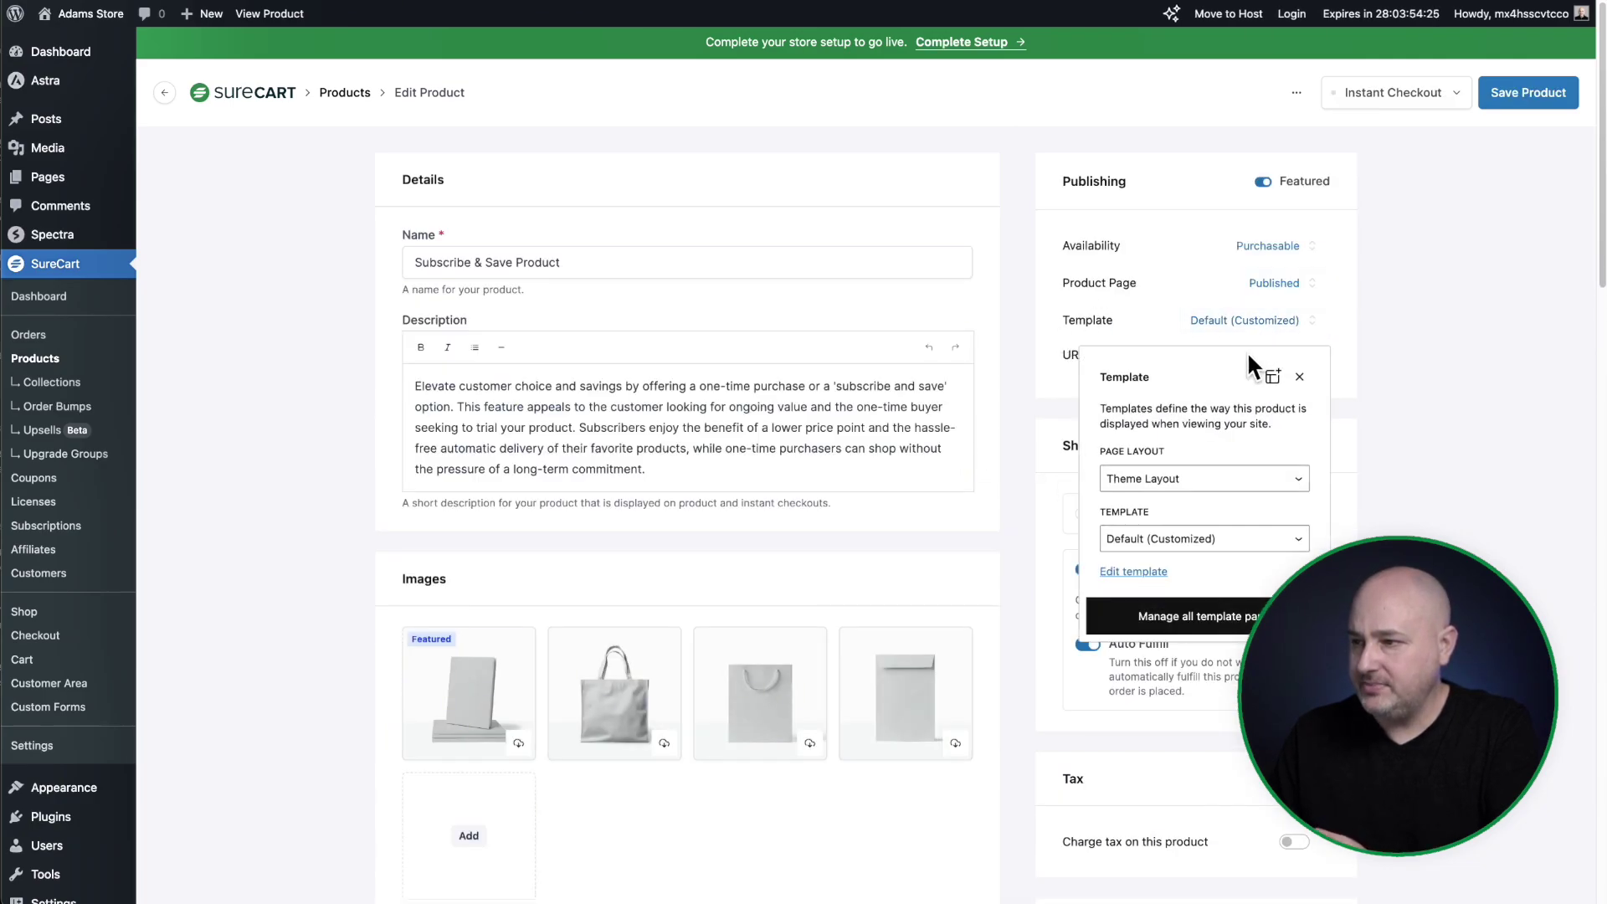
click(1135, 573)
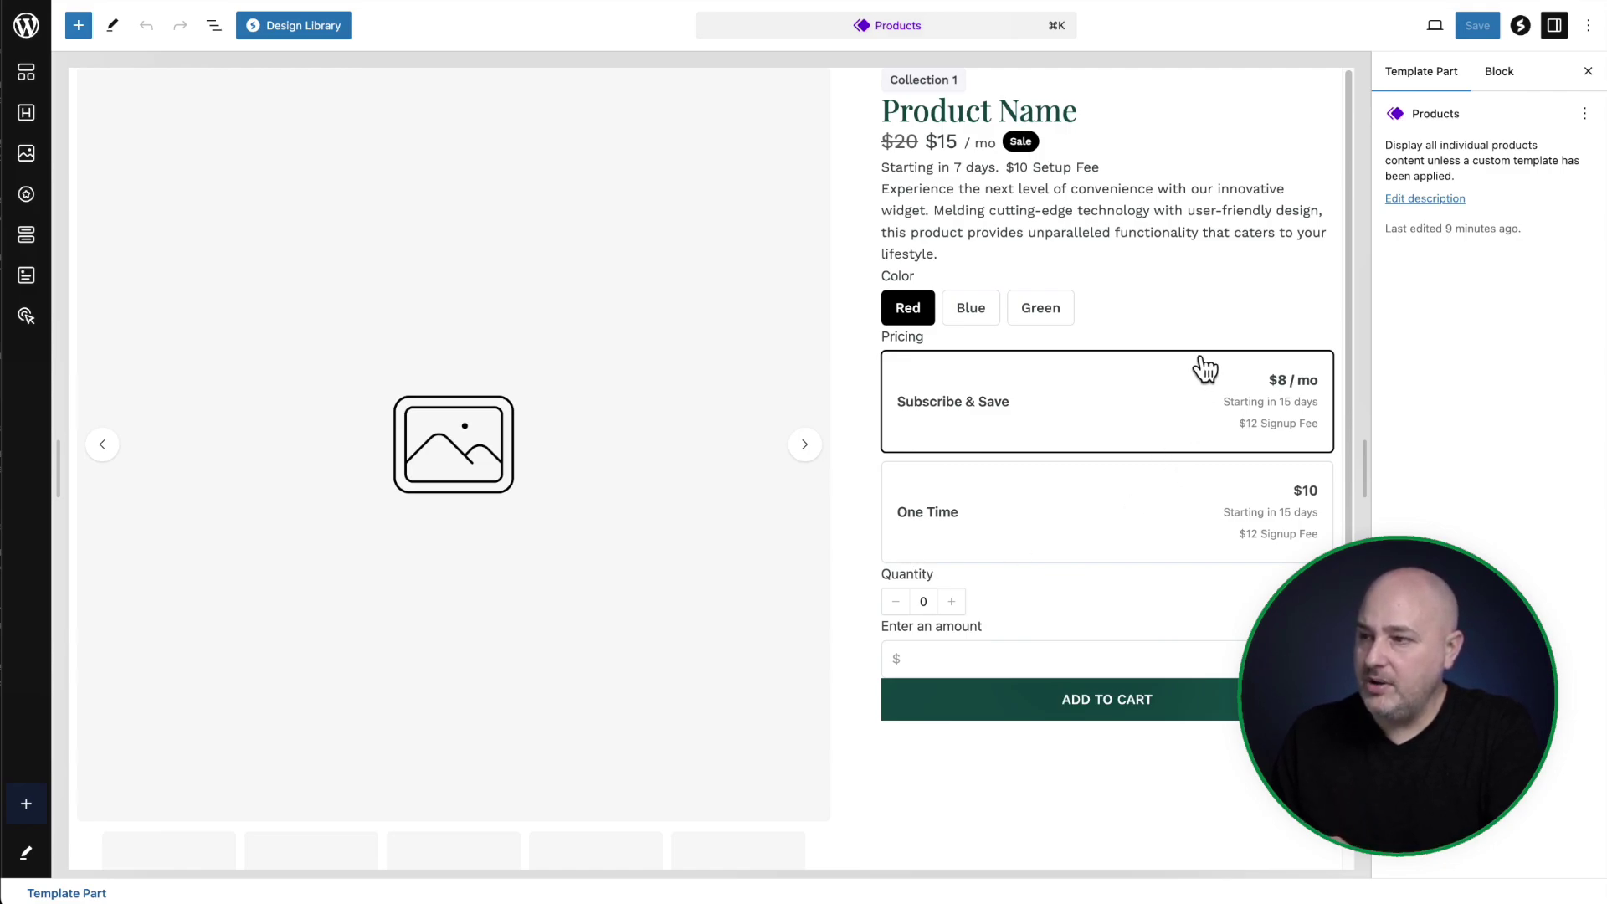
Examine the Price block and its nested amount, trial and setup fee blocks in the canvas and the block structure.
click(1097, 437)
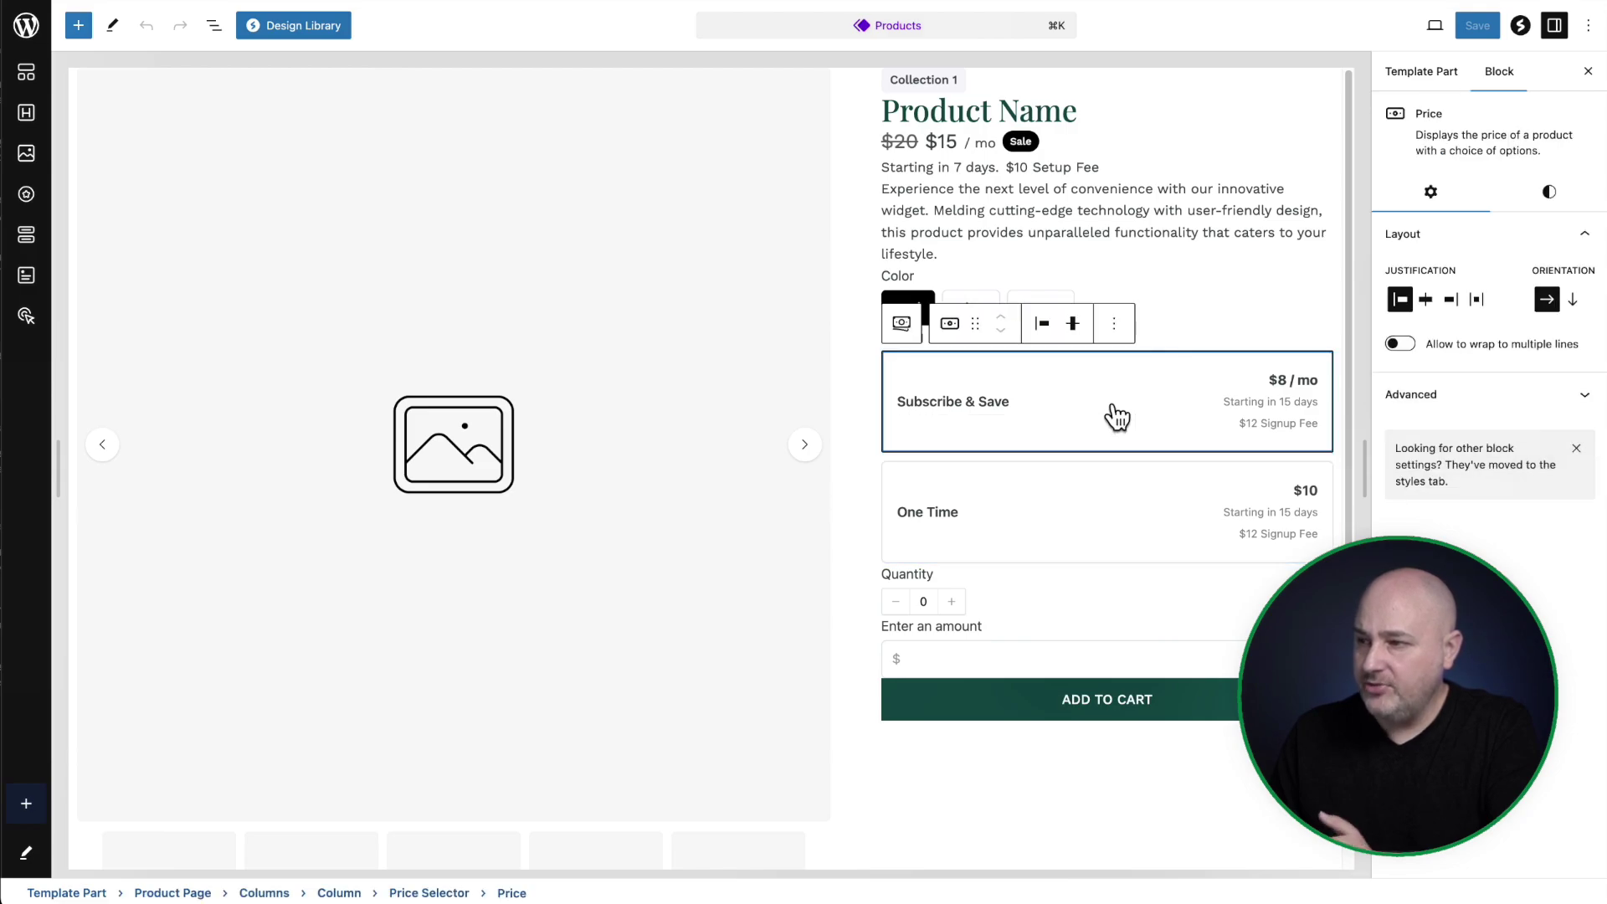
click(1285, 389)
click(1283, 405)
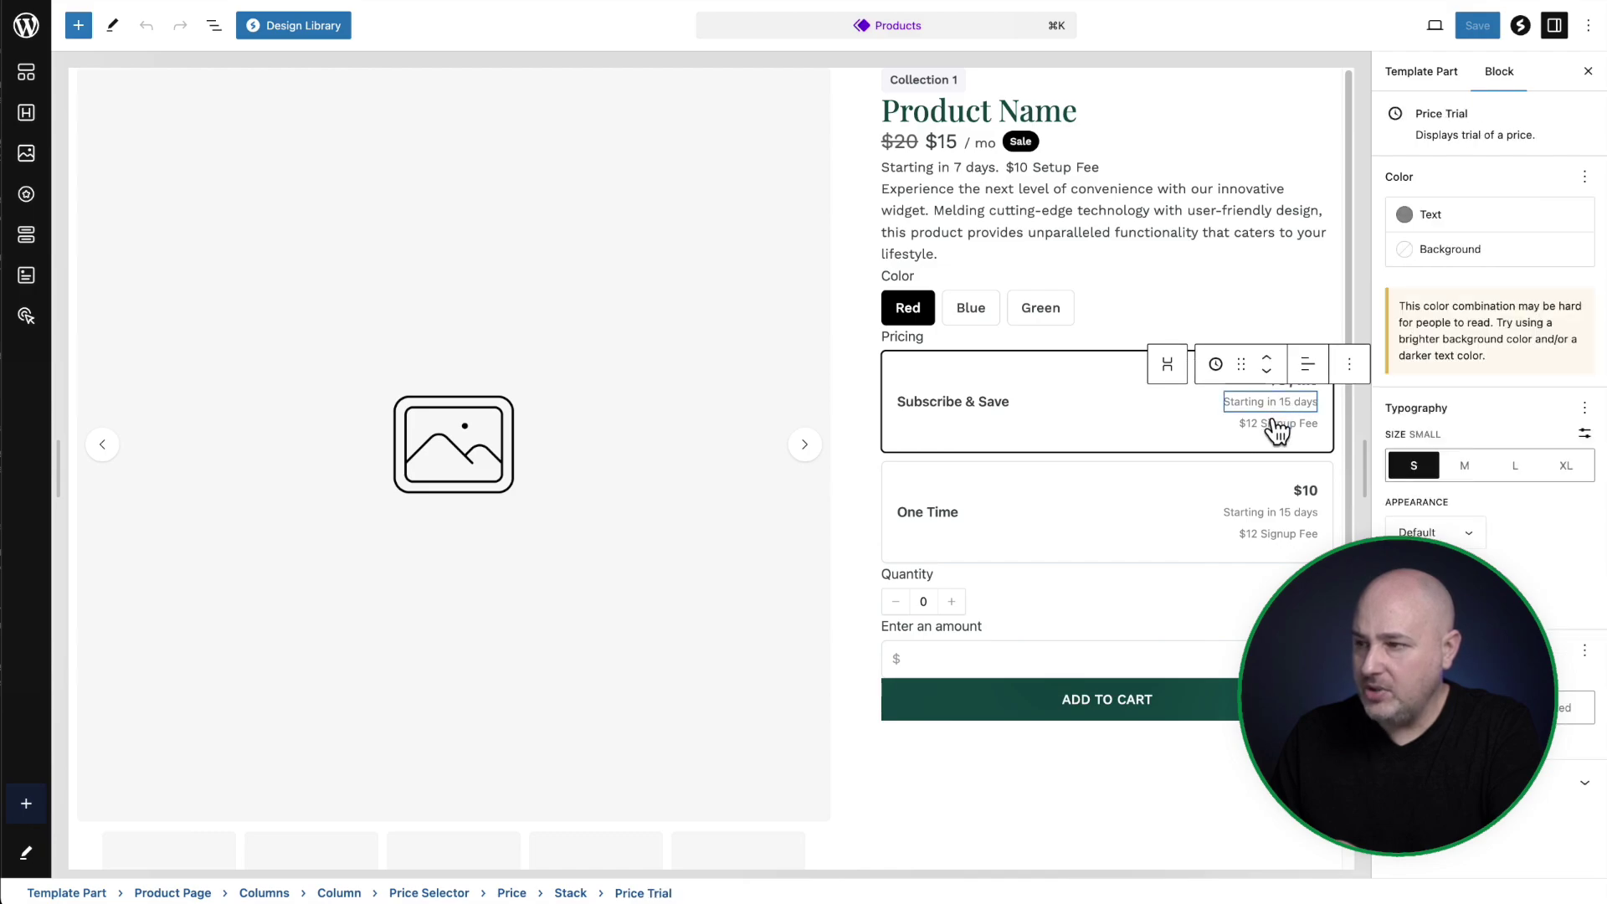
click(1275, 427)
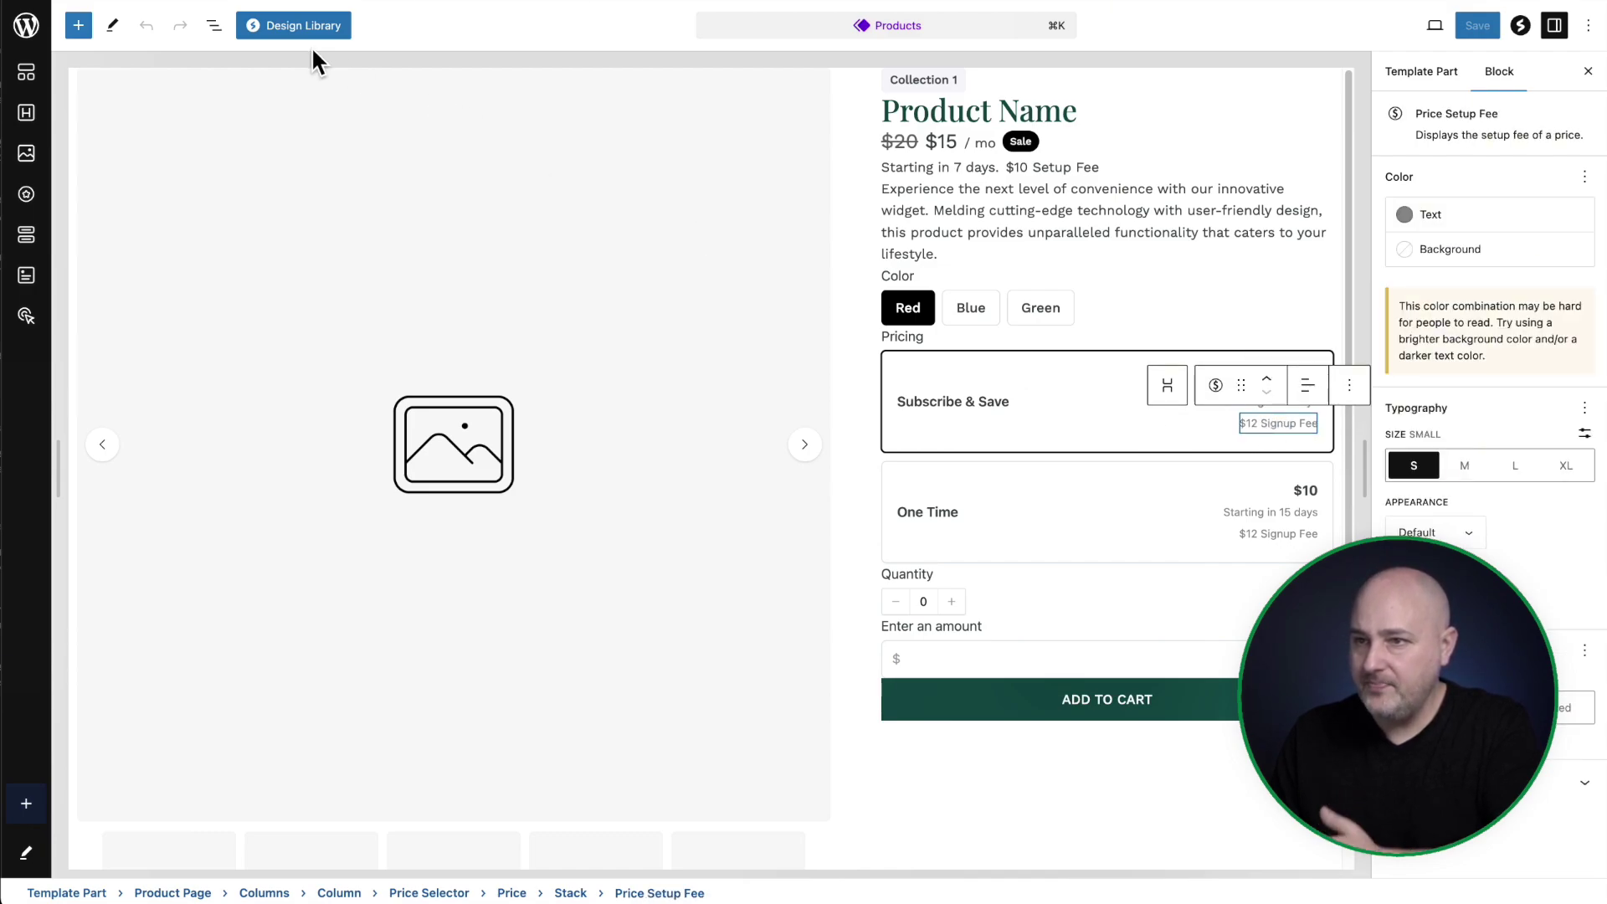
click(214, 26)
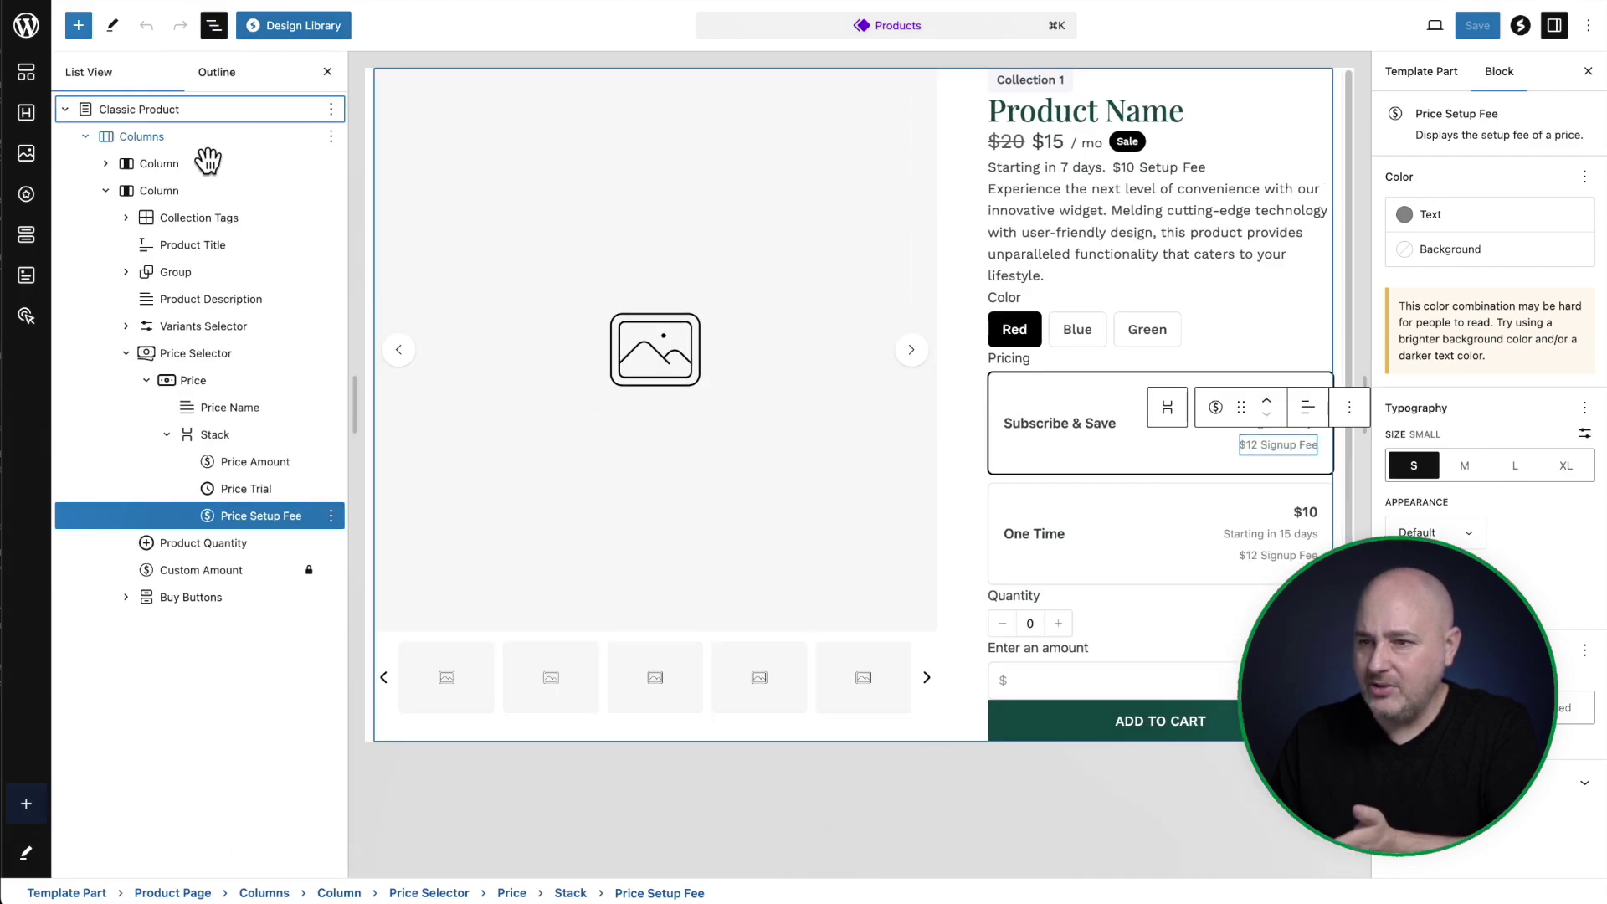
click(261, 486)
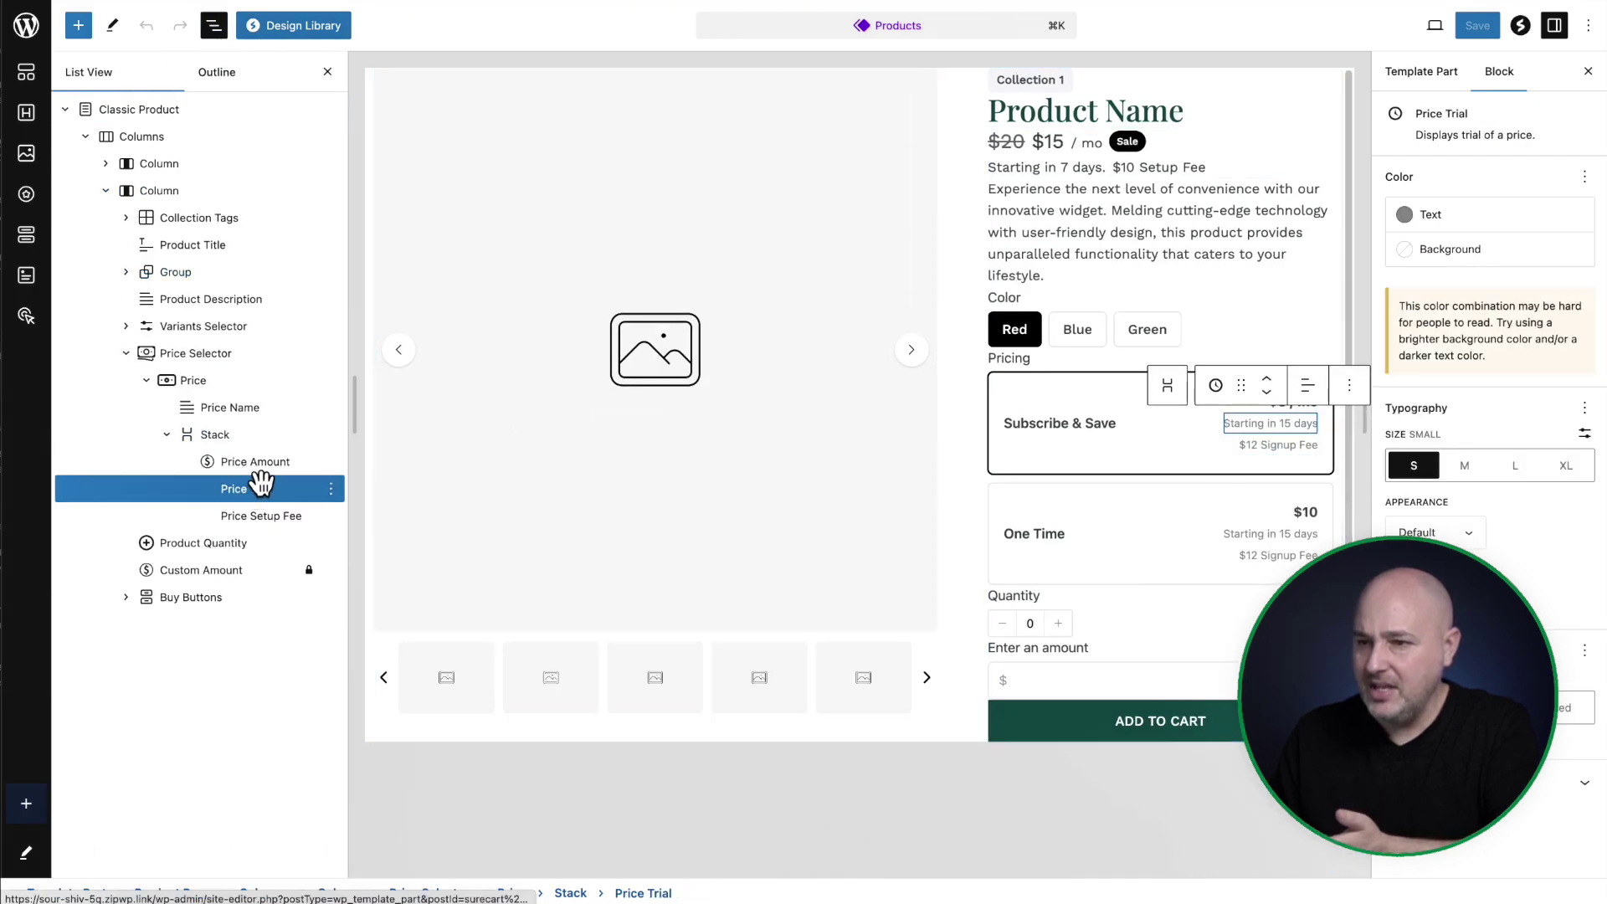
Try the small and medium text sizes on the Price Amount block and set its size to Large.
click(265, 461)
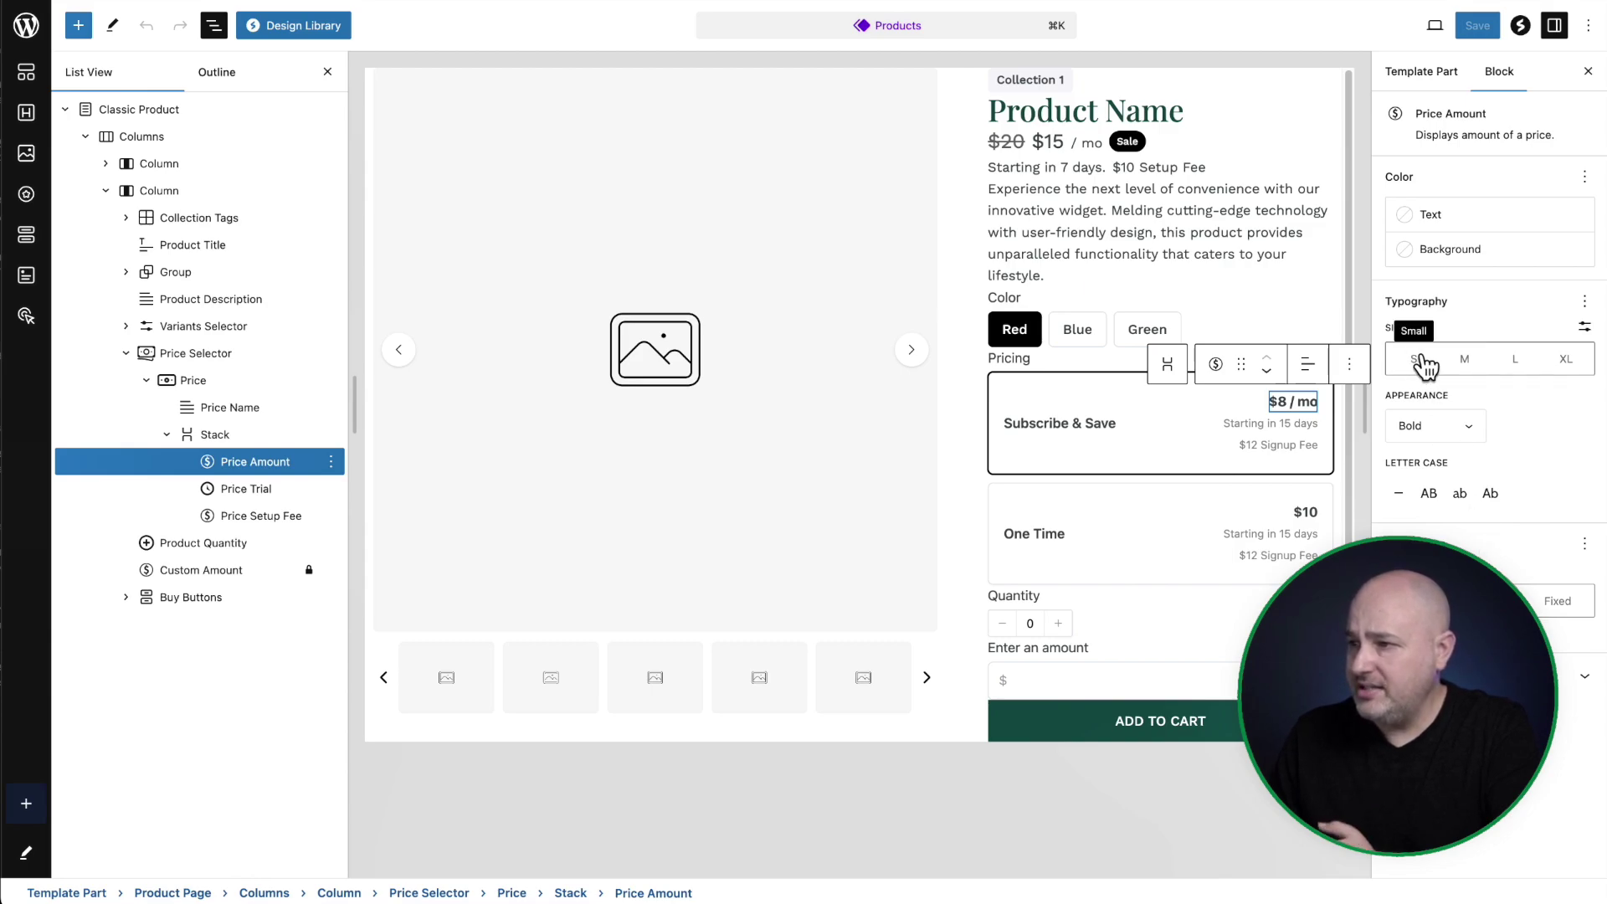
click(1506, 365)
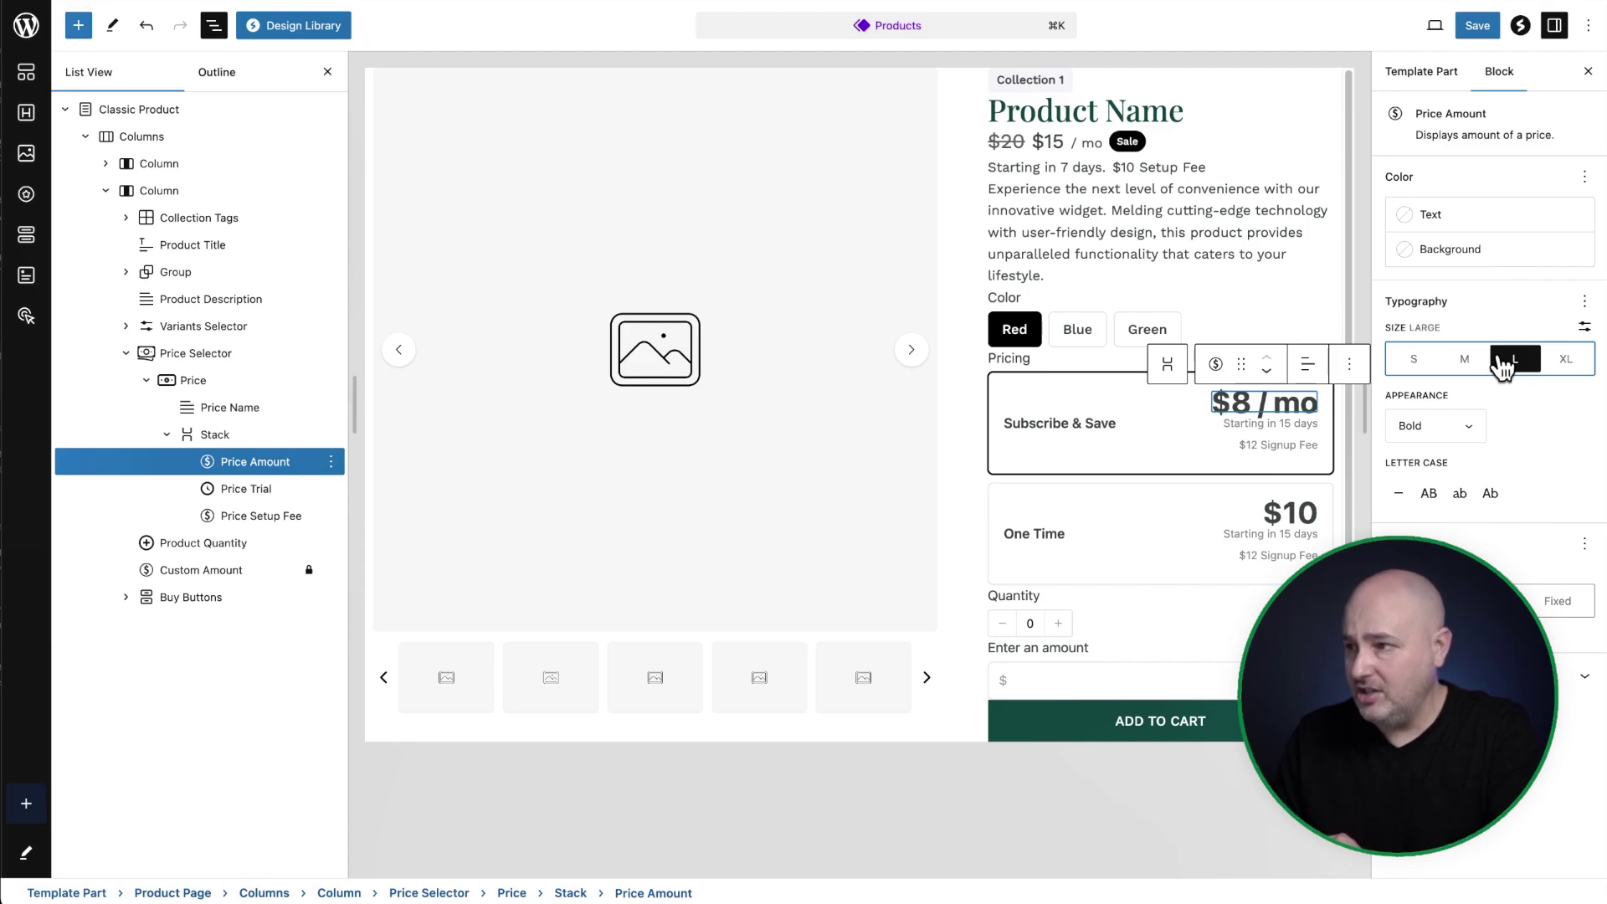
click(1463, 362)
click(1423, 368)
click(1465, 360)
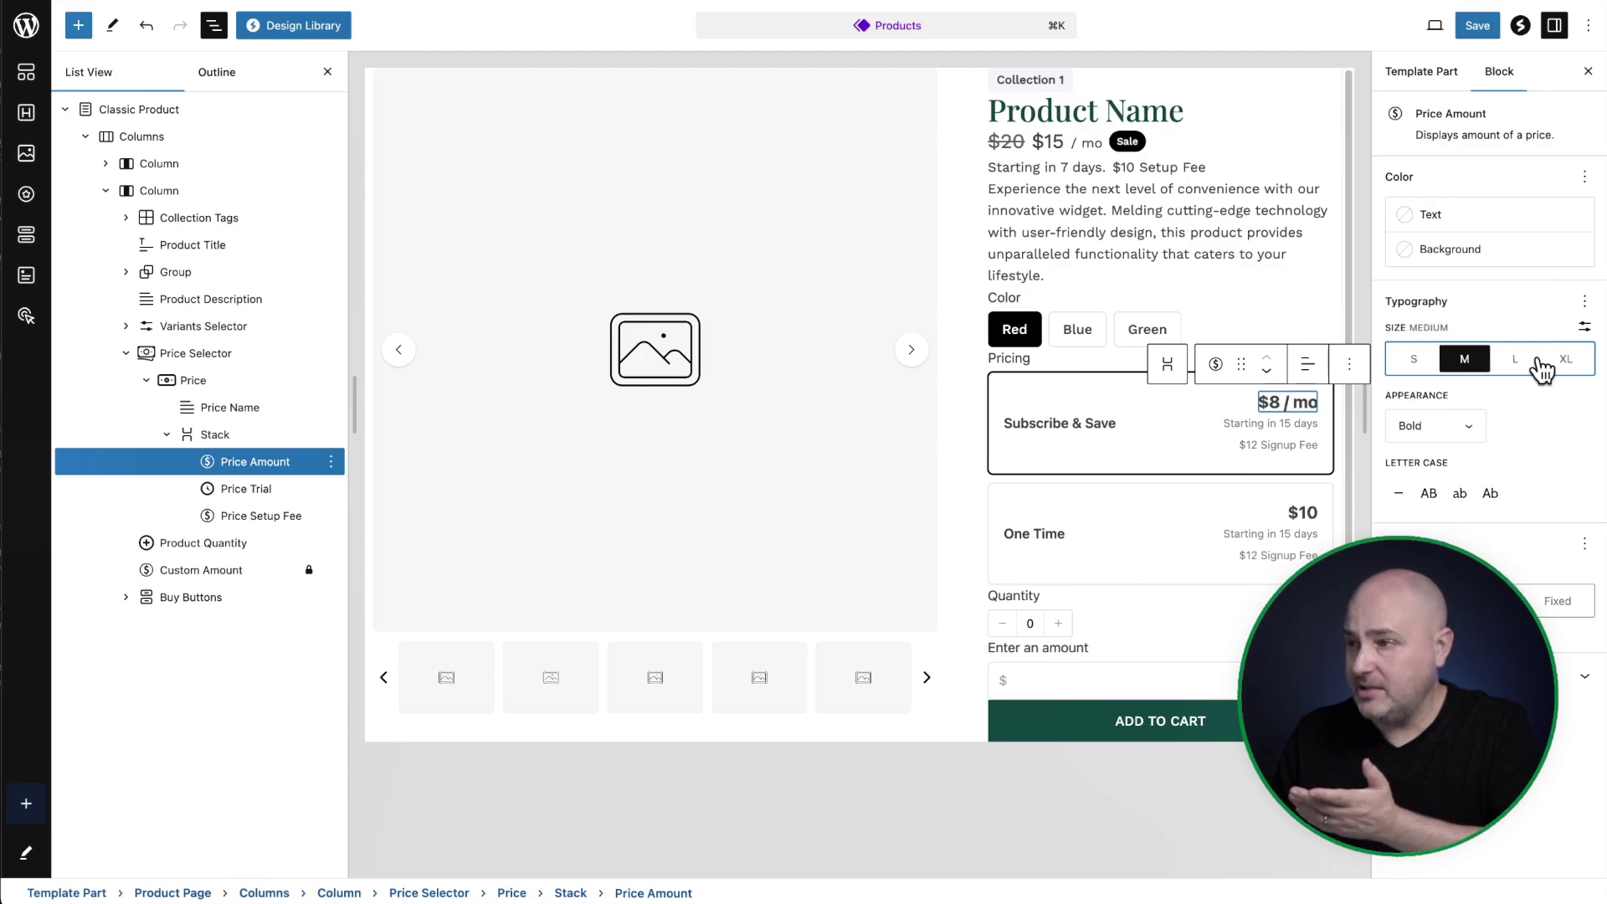
click(1523, 366)
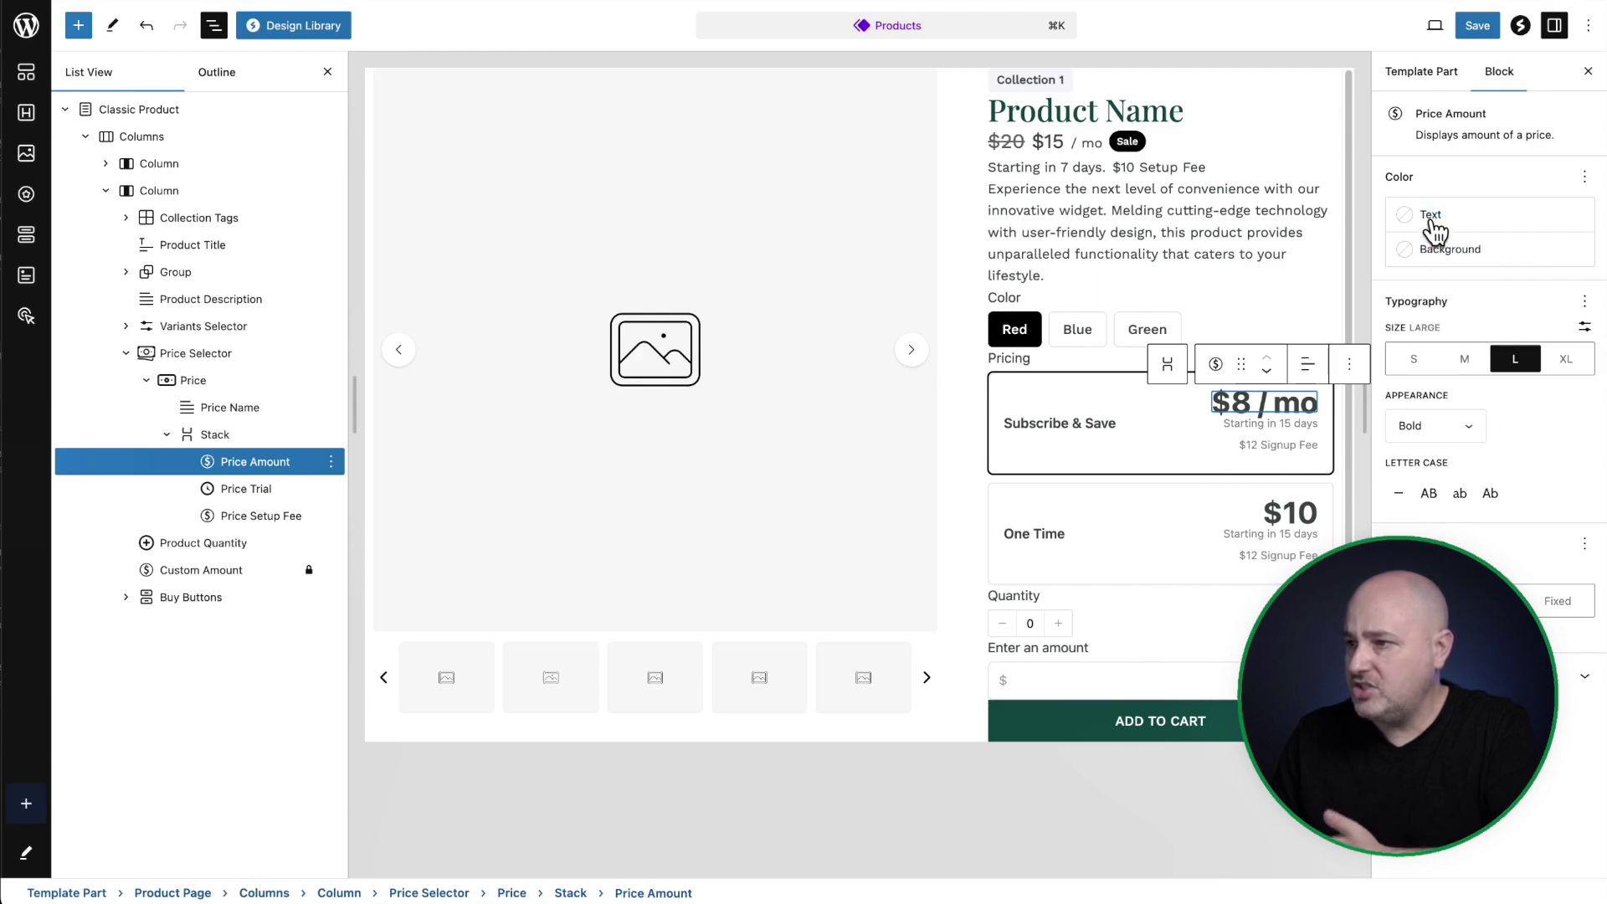
Set the Price Amount block's text color to Vivid purple from the default palette.
click(1432, 216)
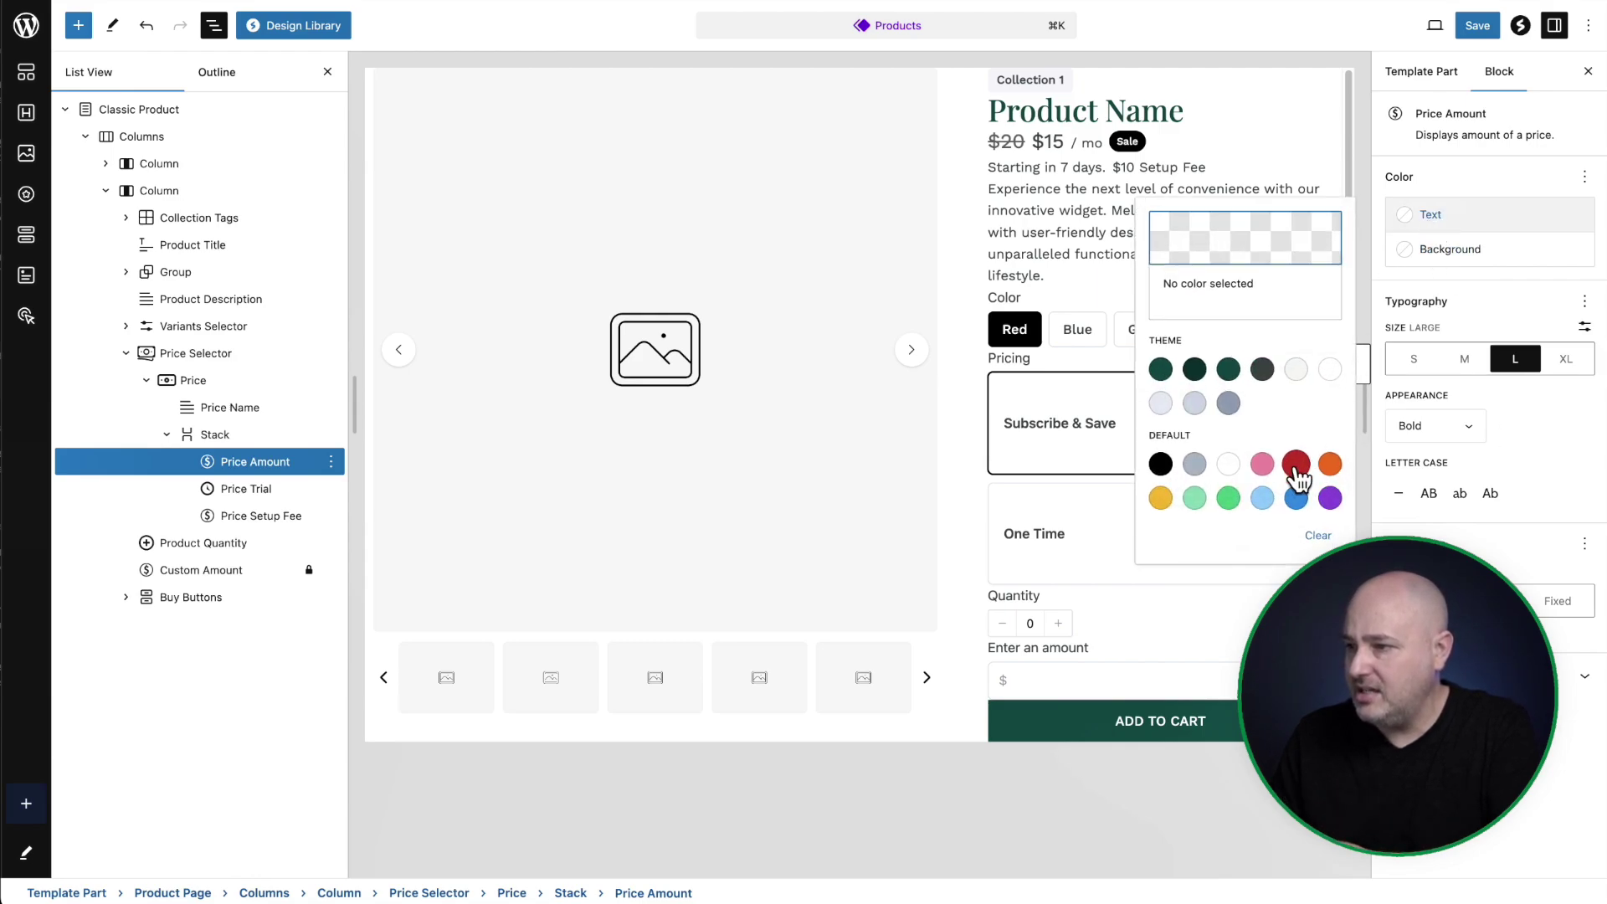
click(1329, 498)
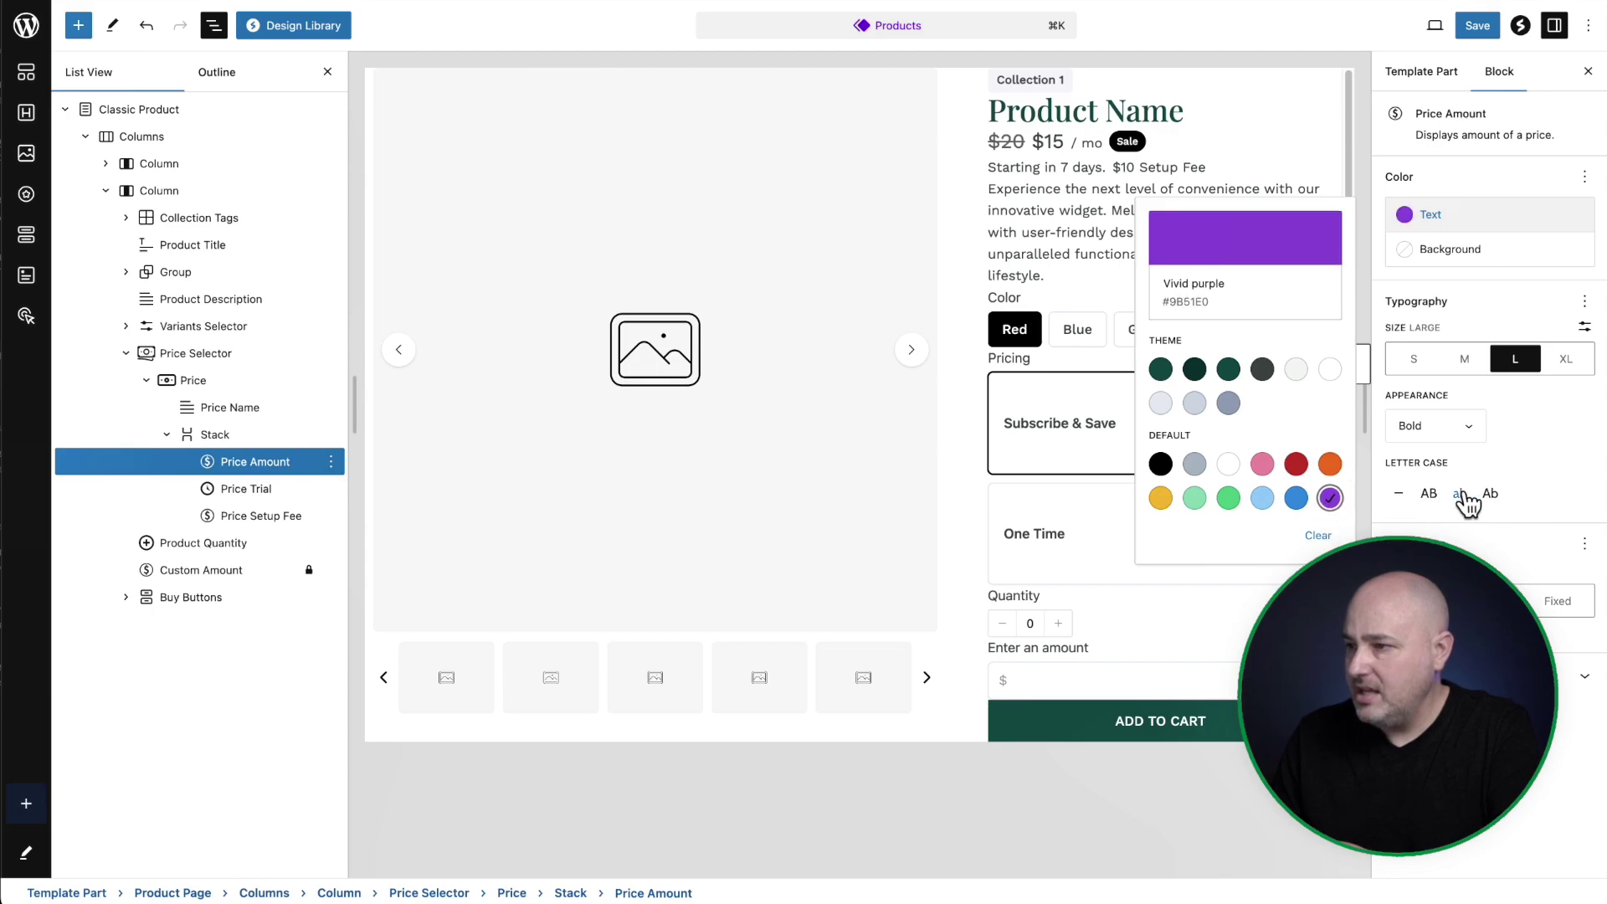
click(1511, 427)
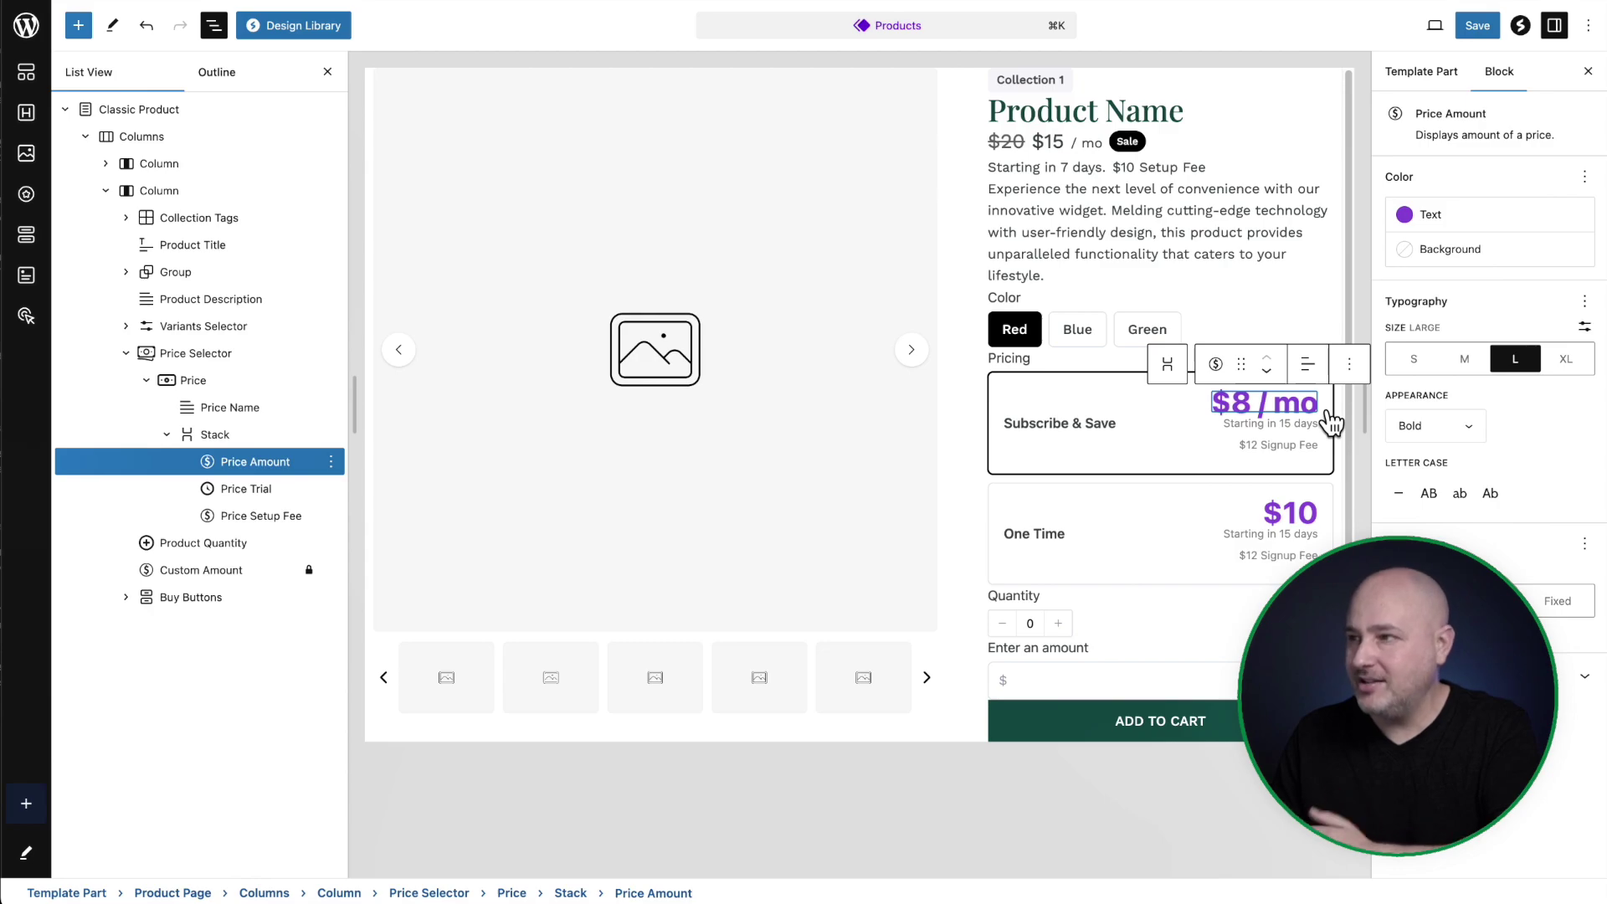
Save the Products template part and view the Subscribe & Save Product's page on the store.
click(1477, 25)
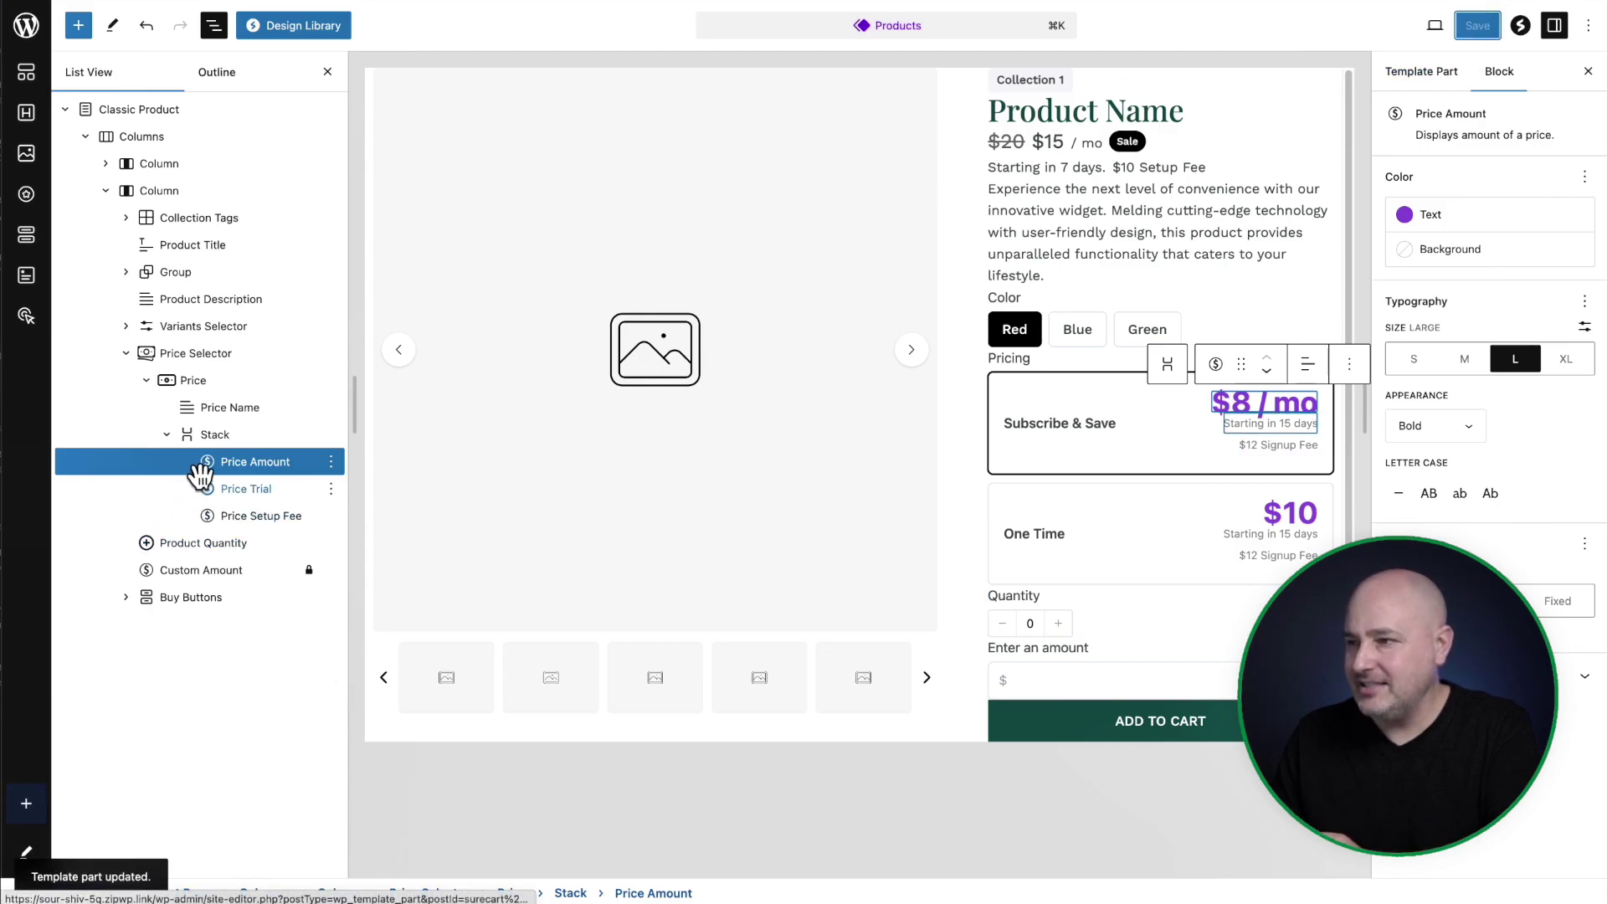
key(super+Left)
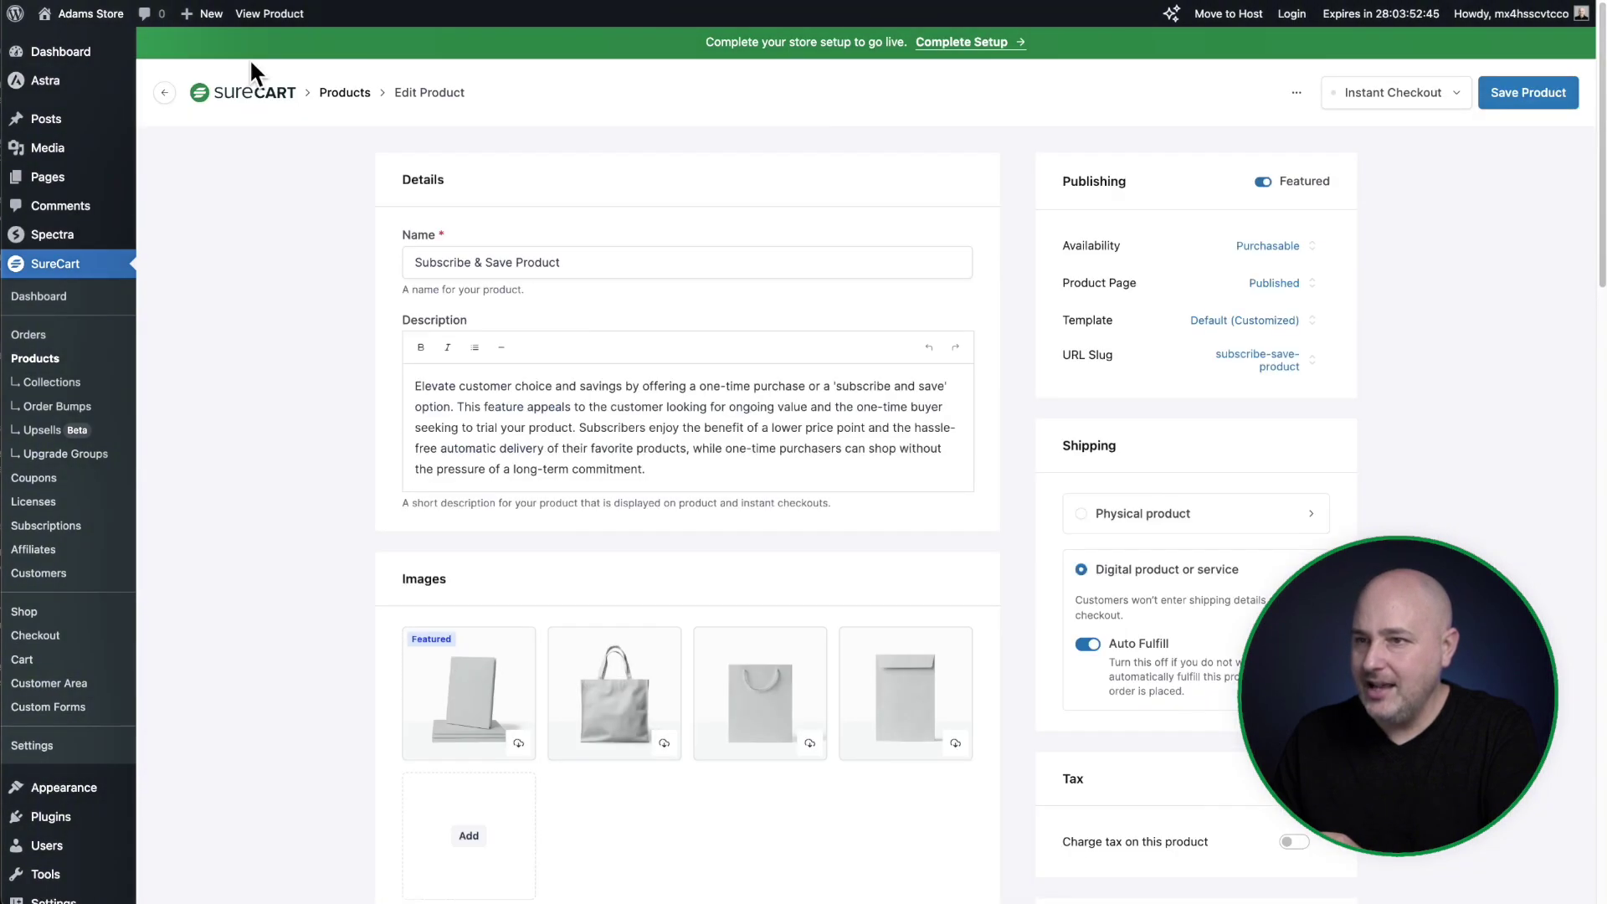
click(268, 18)
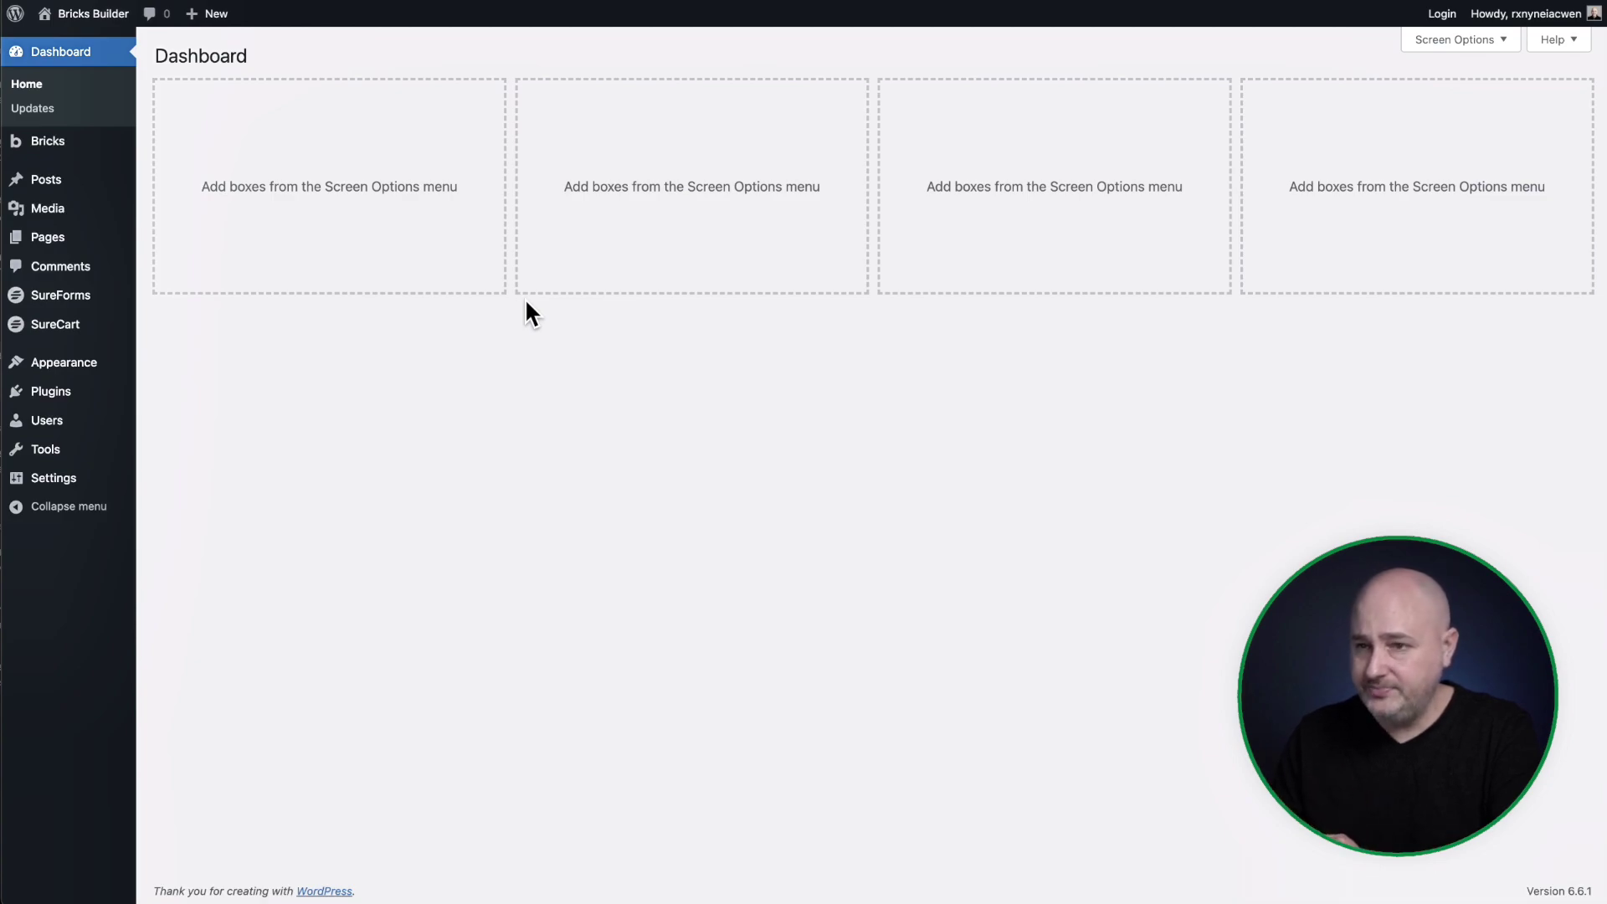
Open the list of Bricks templates on the Bricks Builder demo site.
mouse_move(77, 146)
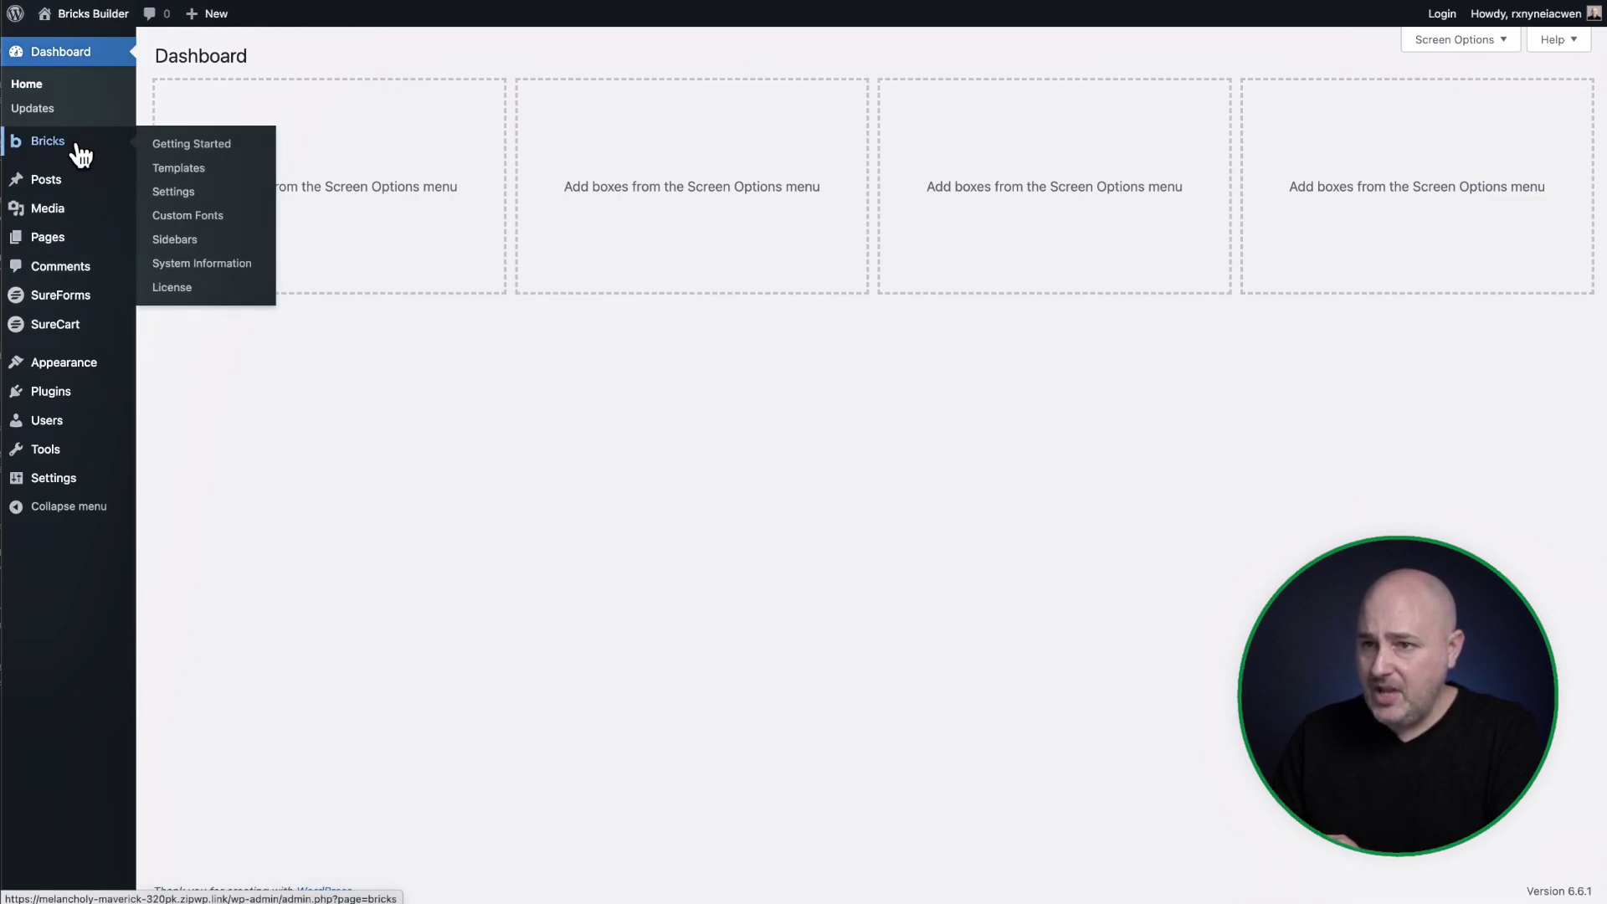
click(190, 170)
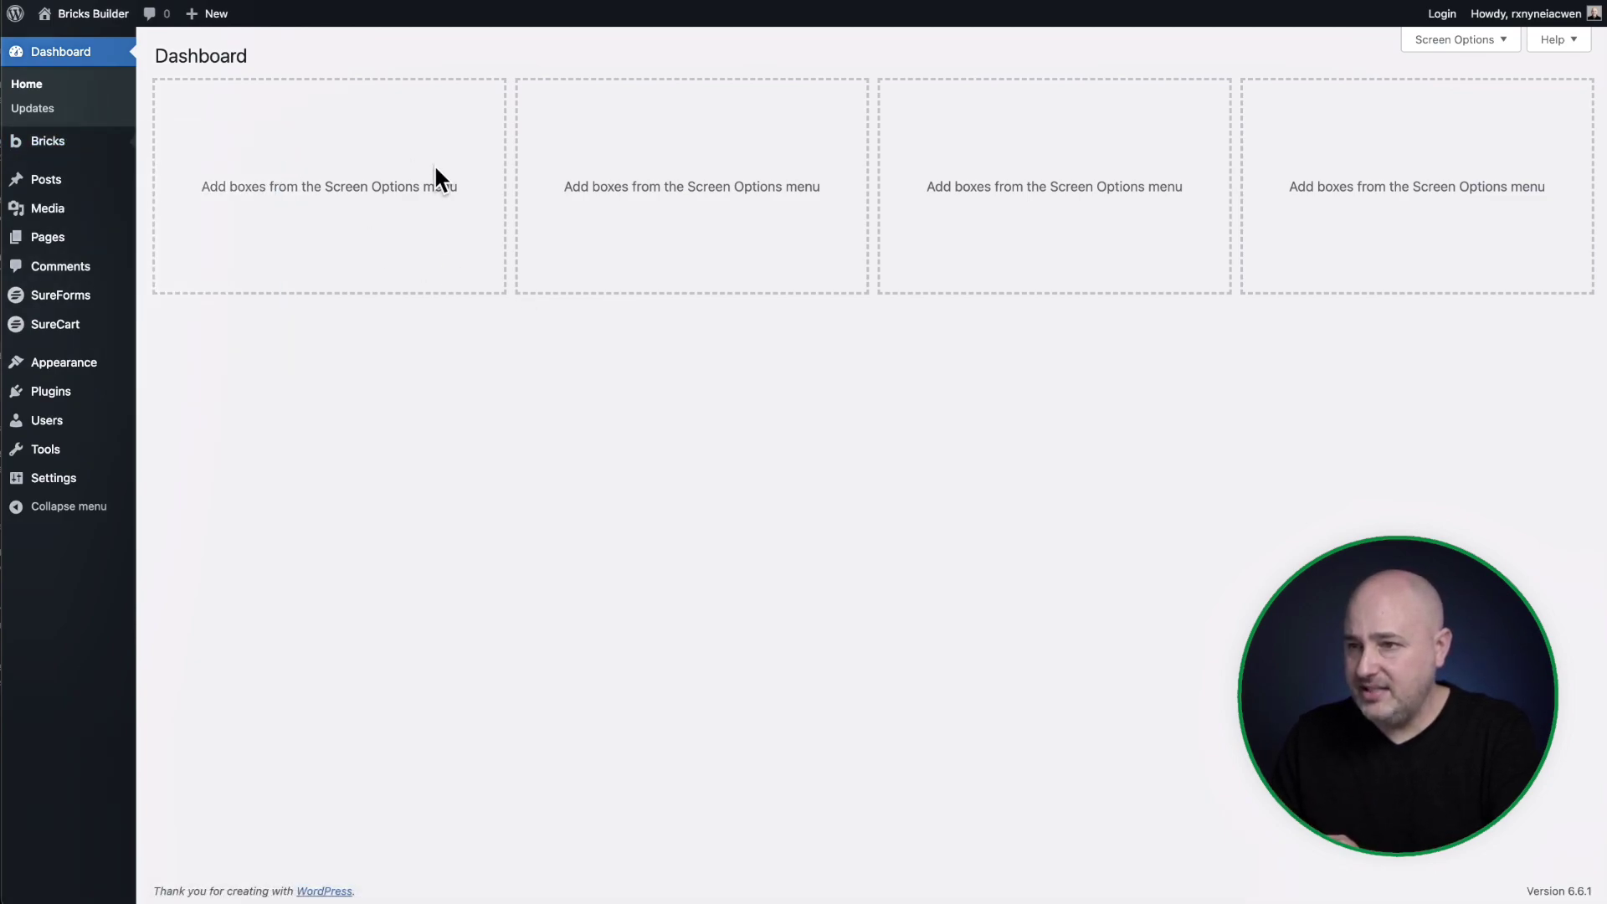
mouse_move(345, 290)
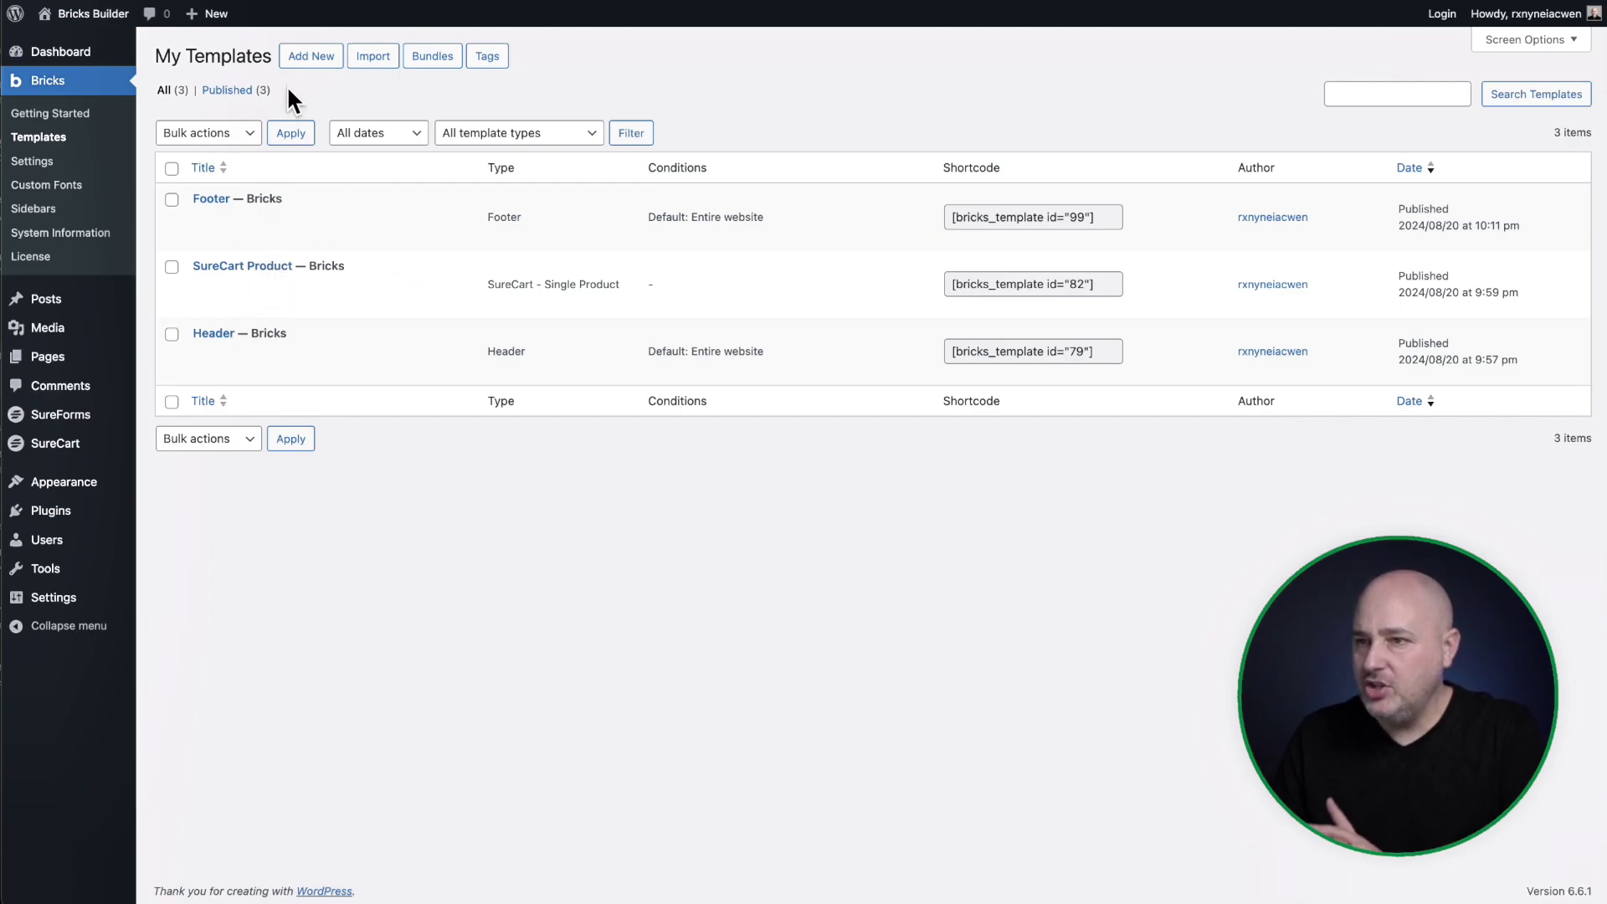
Start a new Bricks template, look over its template types including the SureCart ones, and return to the templates list.
click(312, 60)
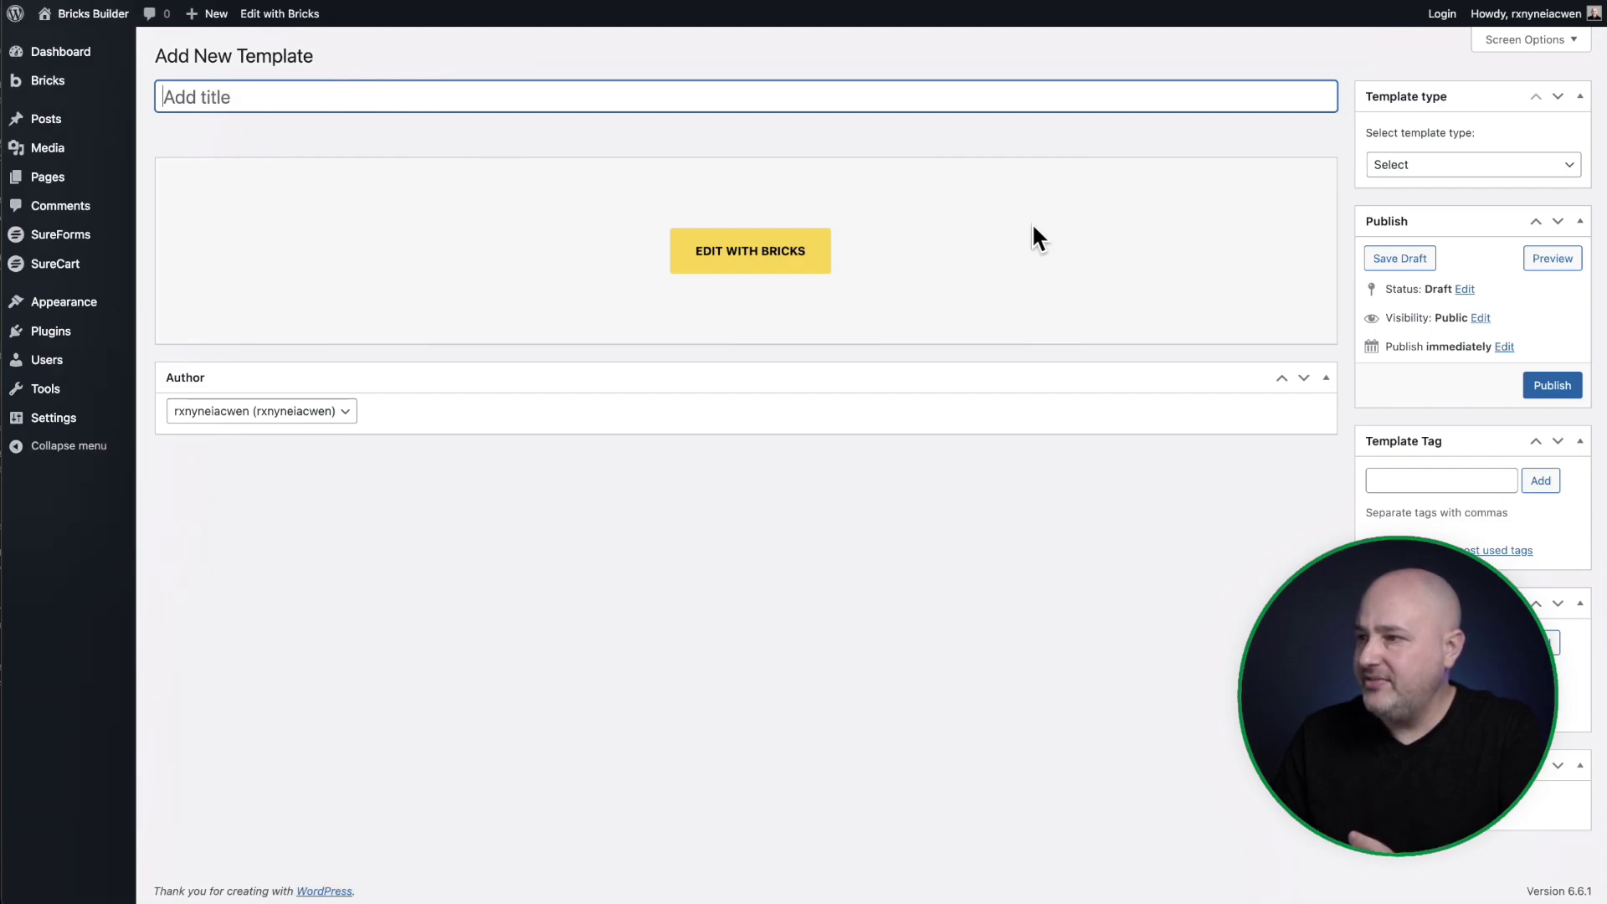
click(1436, 169)
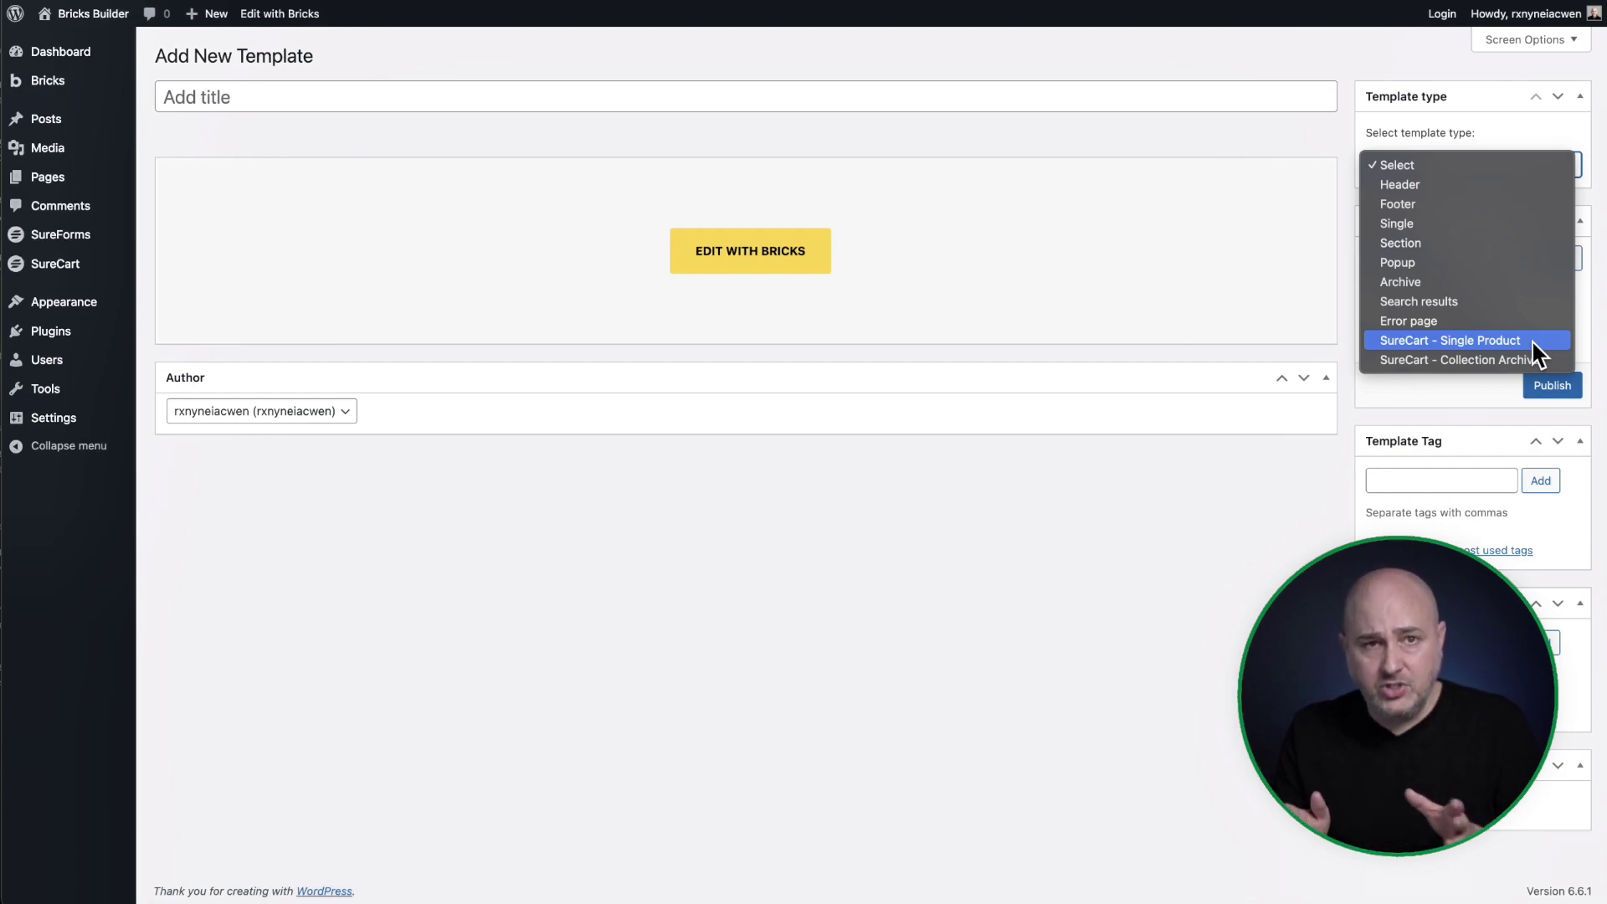
click(1232, 558)
key(super+Left)
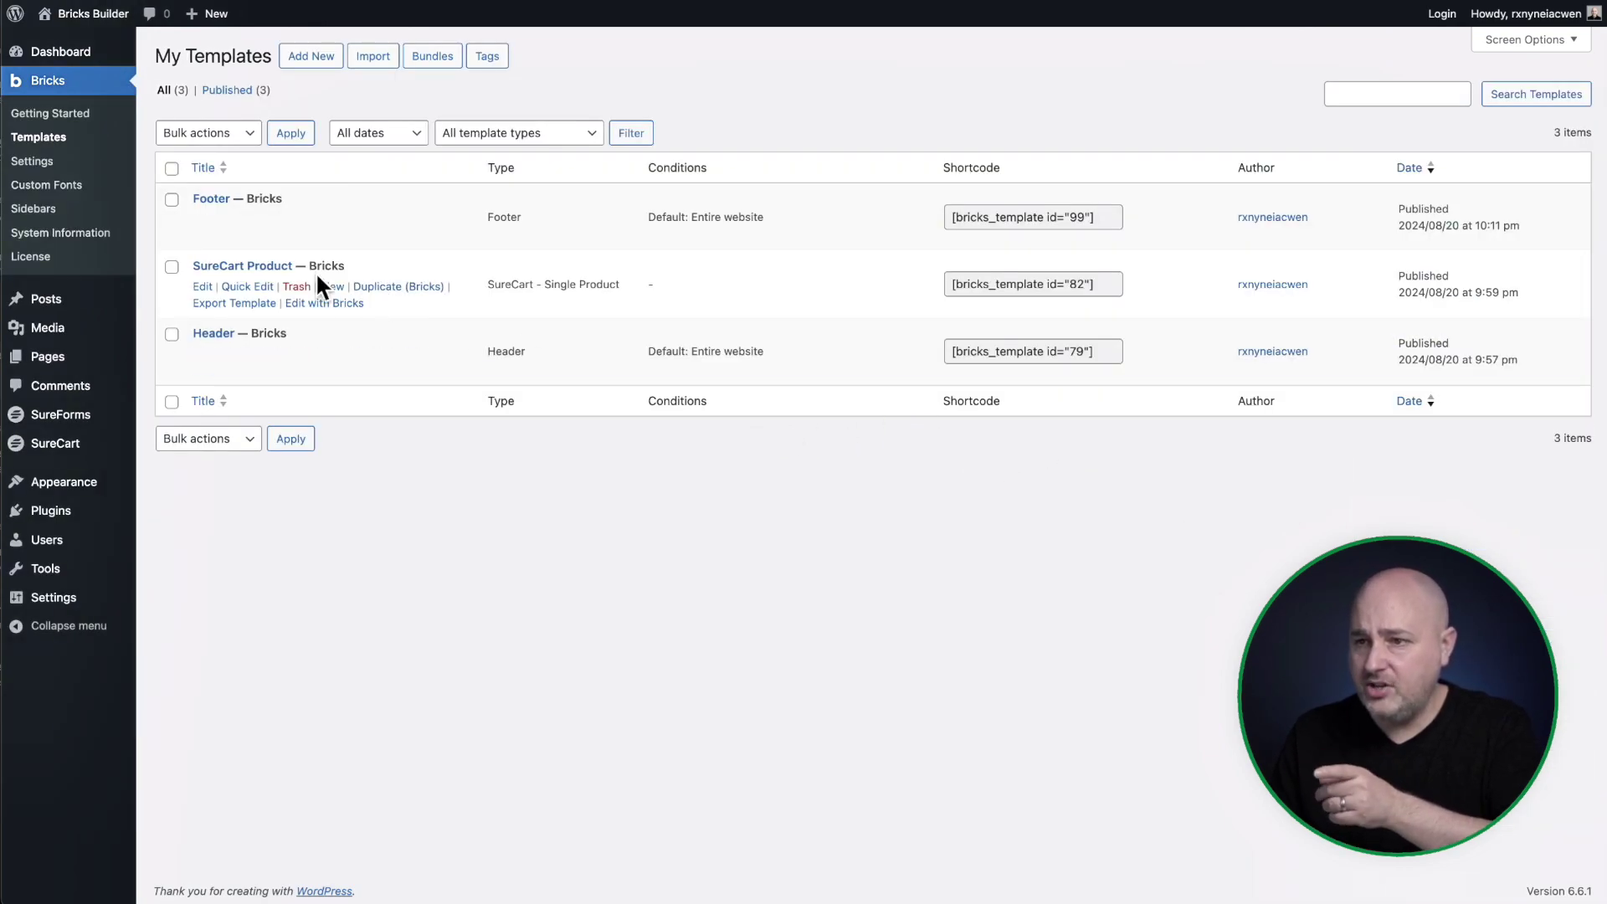
Open the existing SureCart Product template and load it in the Bricks visual builder.
click(274, 268)
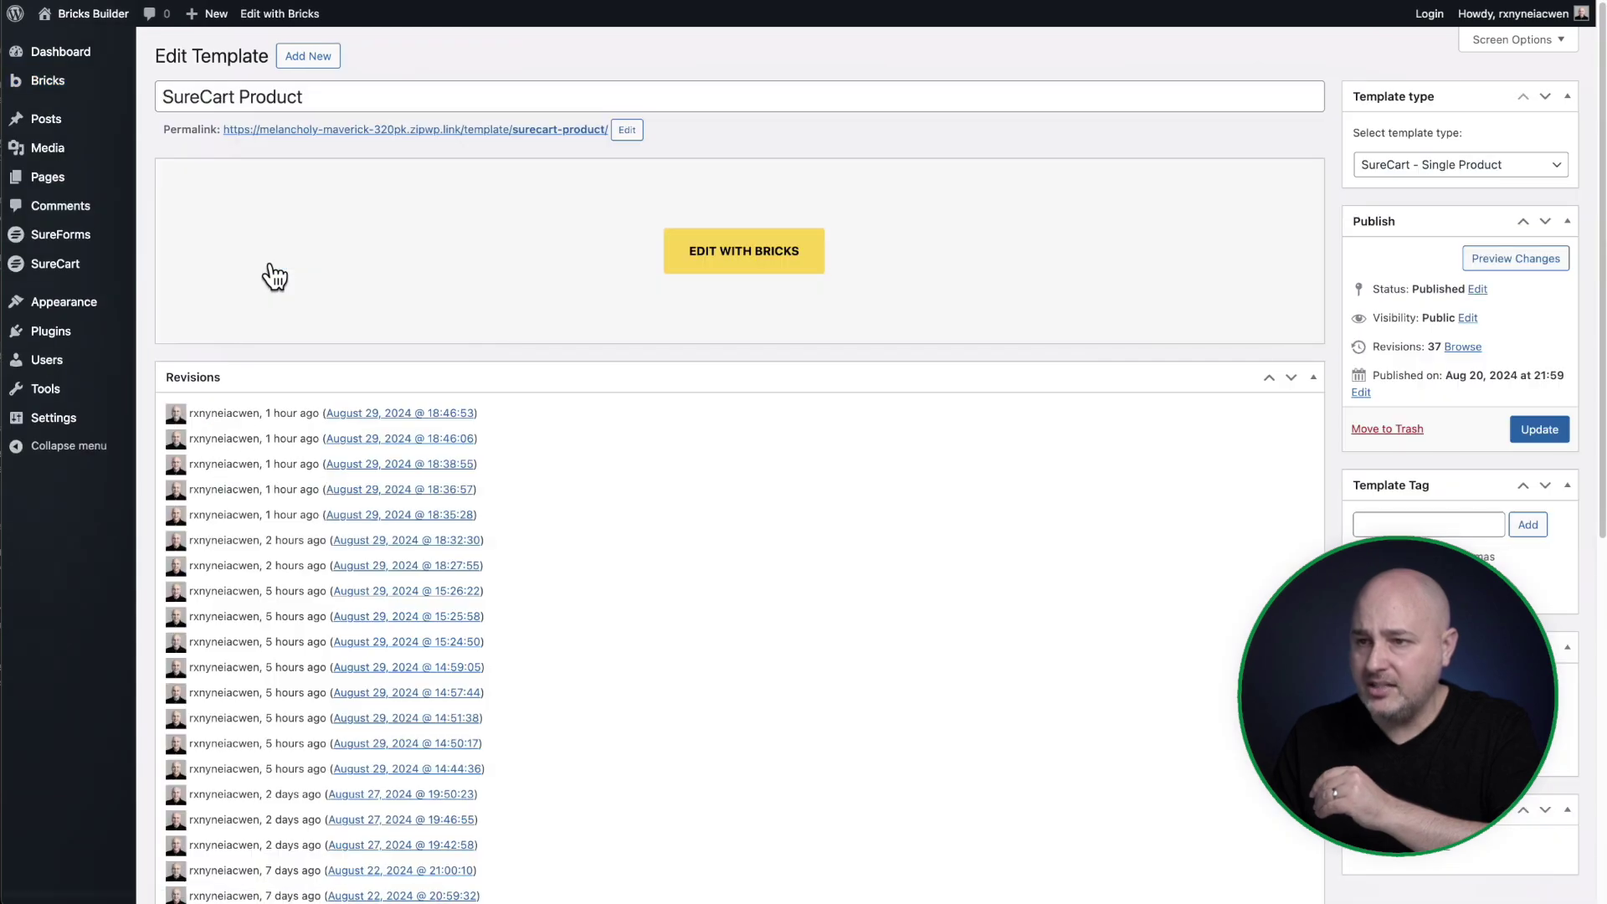
scroll(393, 495, down, 8)
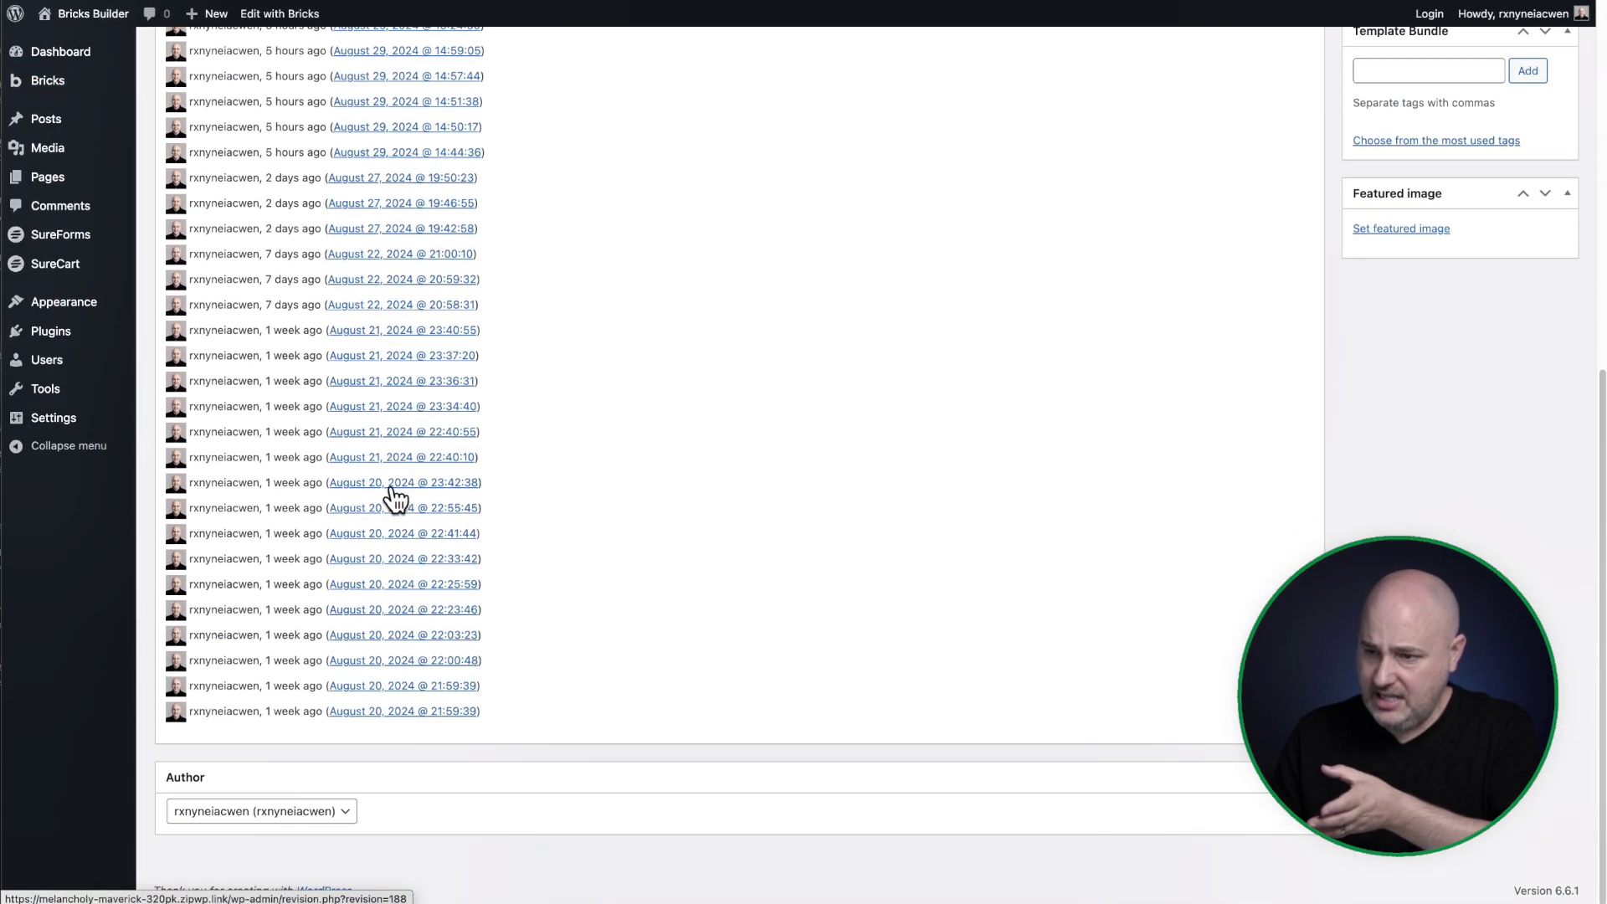
scroll(394, 502, up, 8)
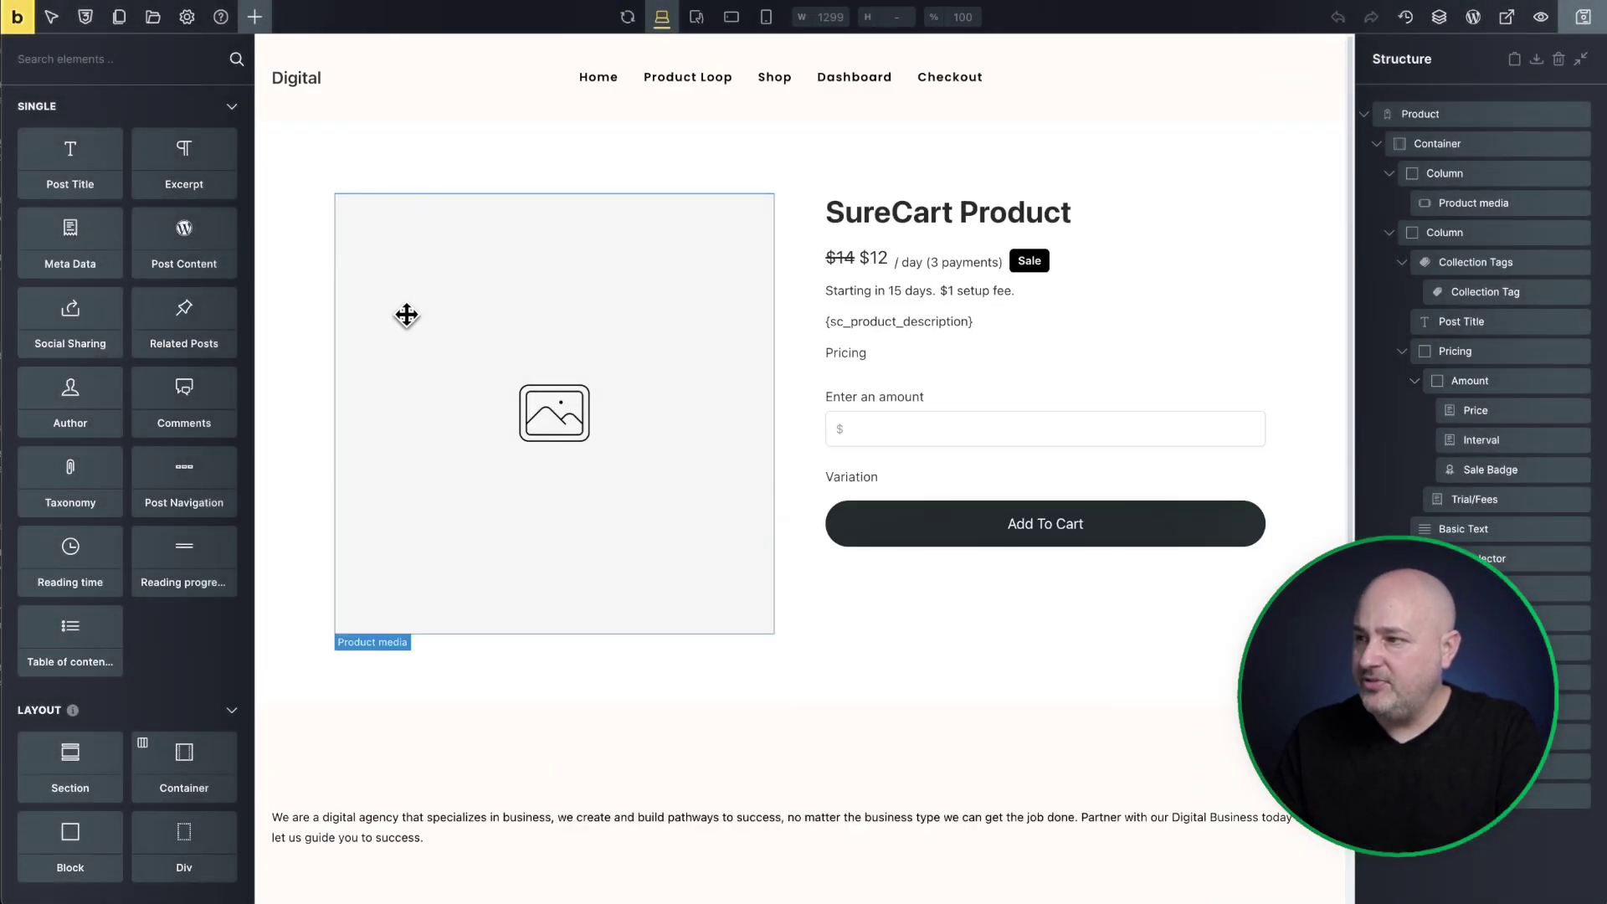
Delete the top-level Product element with all its contents from the template's structure.
click(1454, 117)
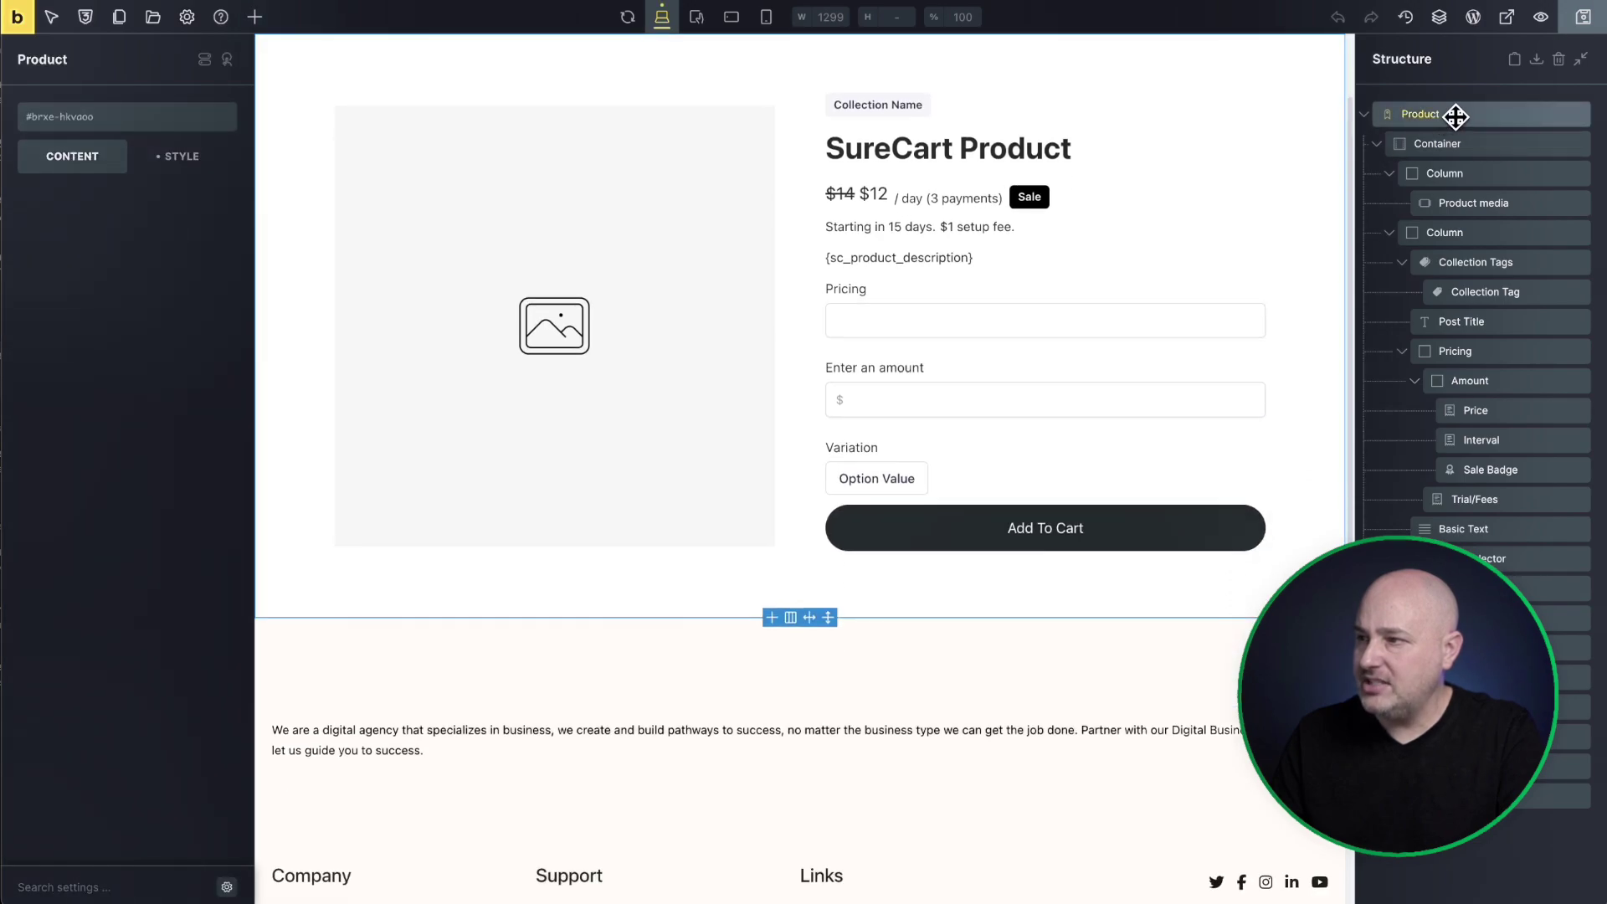
right_click(1455, 116)
click(1455, 228)
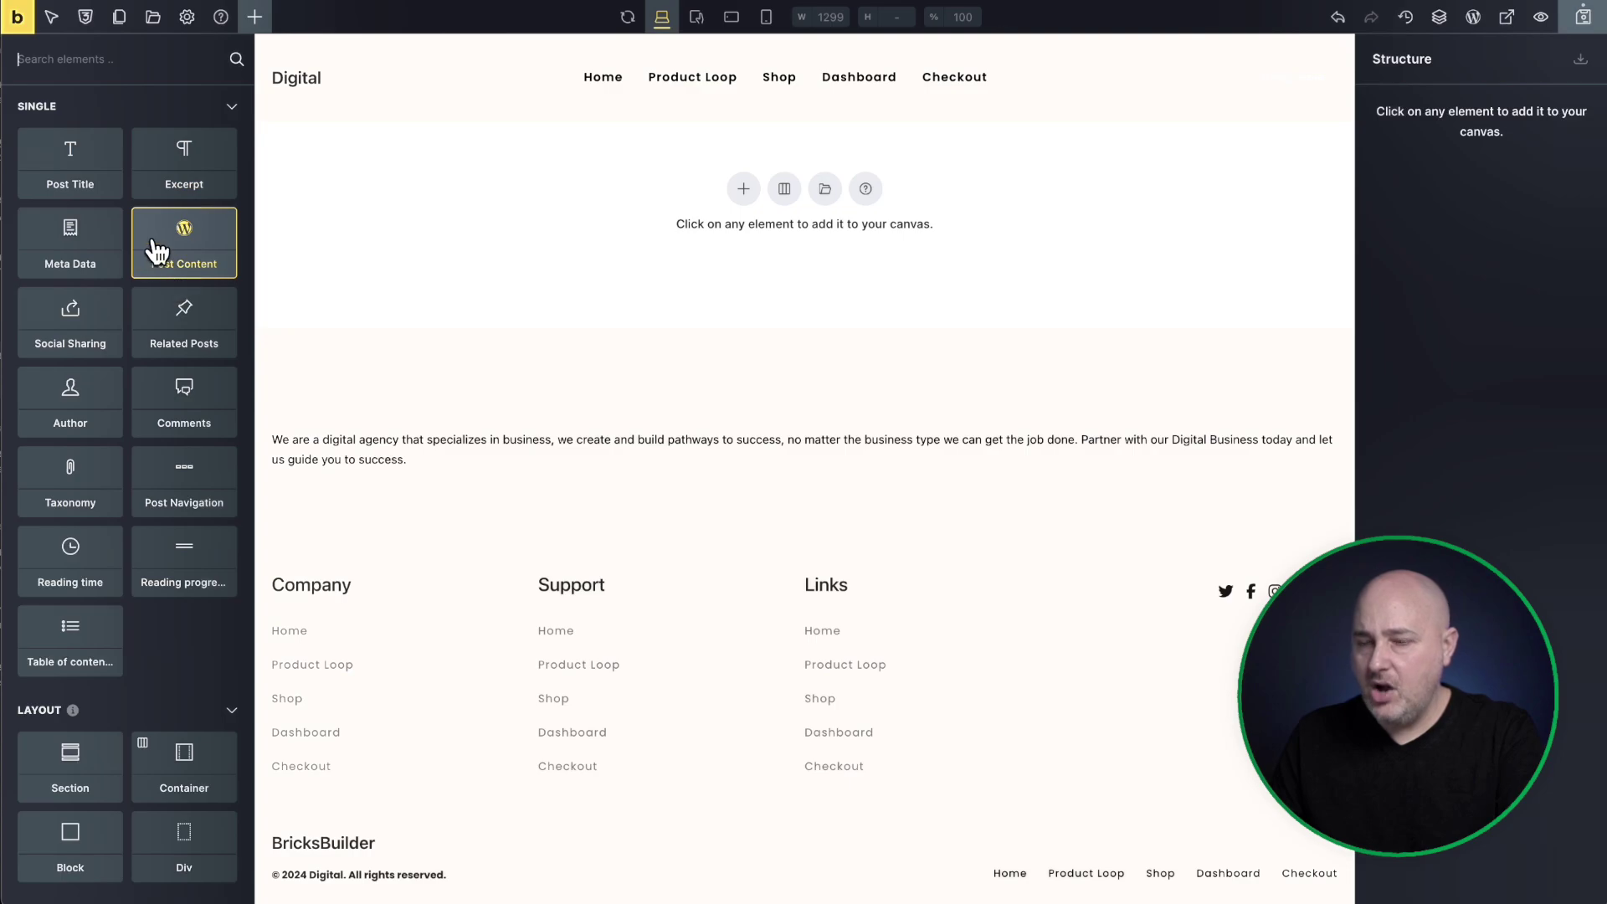
Add the Product element from the SureCart layout group to the empty canvas.
scroll(154, 244, down, 10)
scroll(149, 245, down, 5)
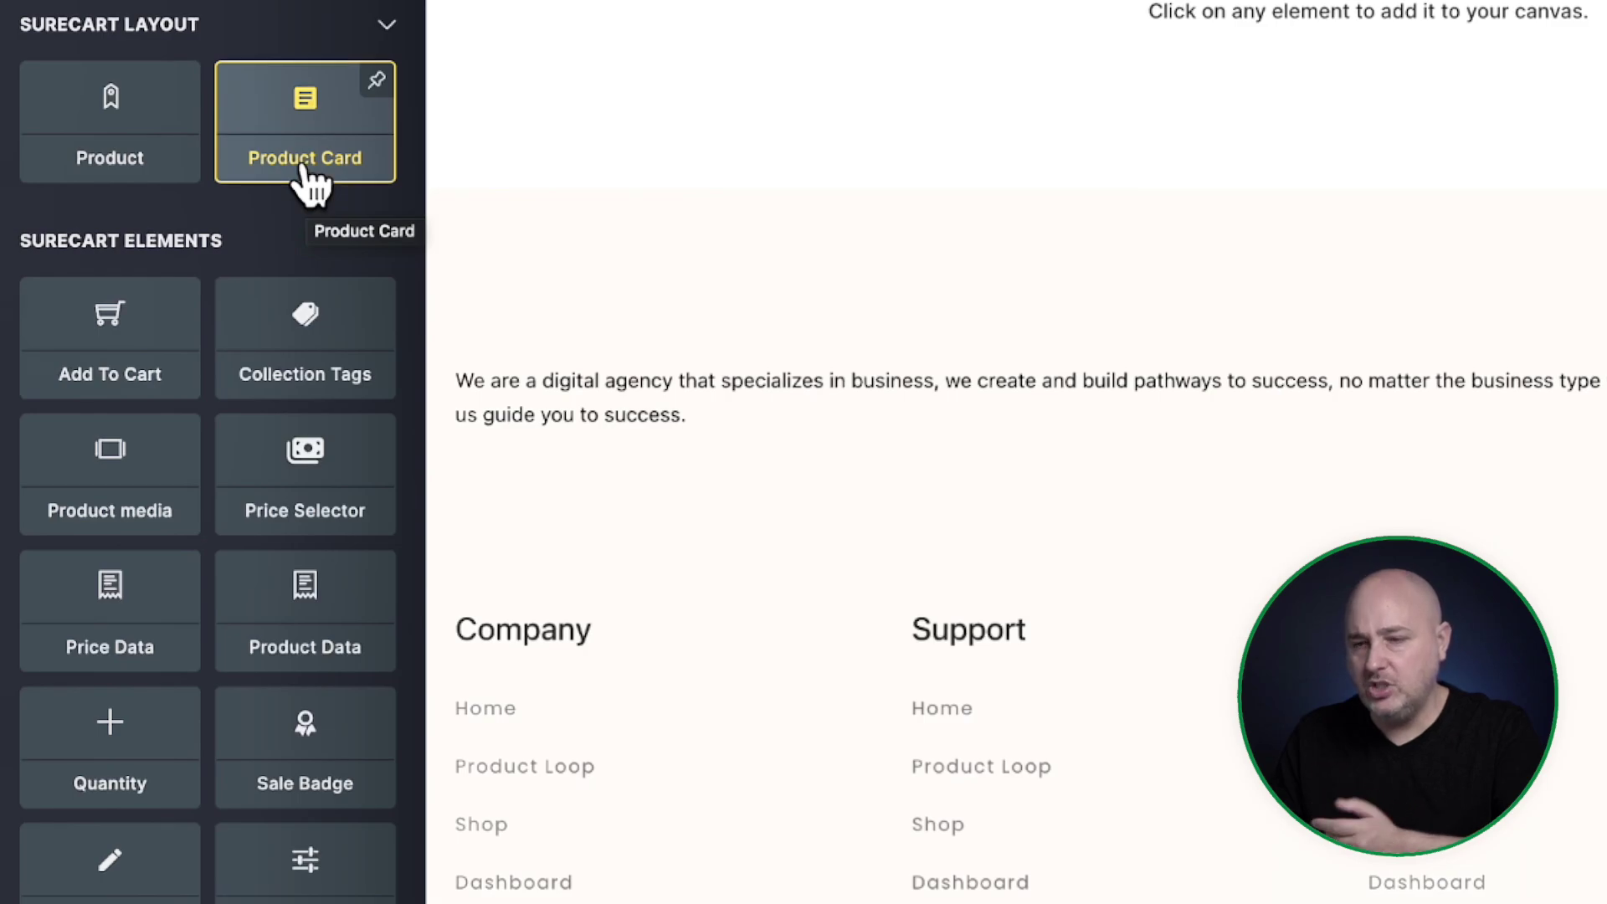
click(67, 150)
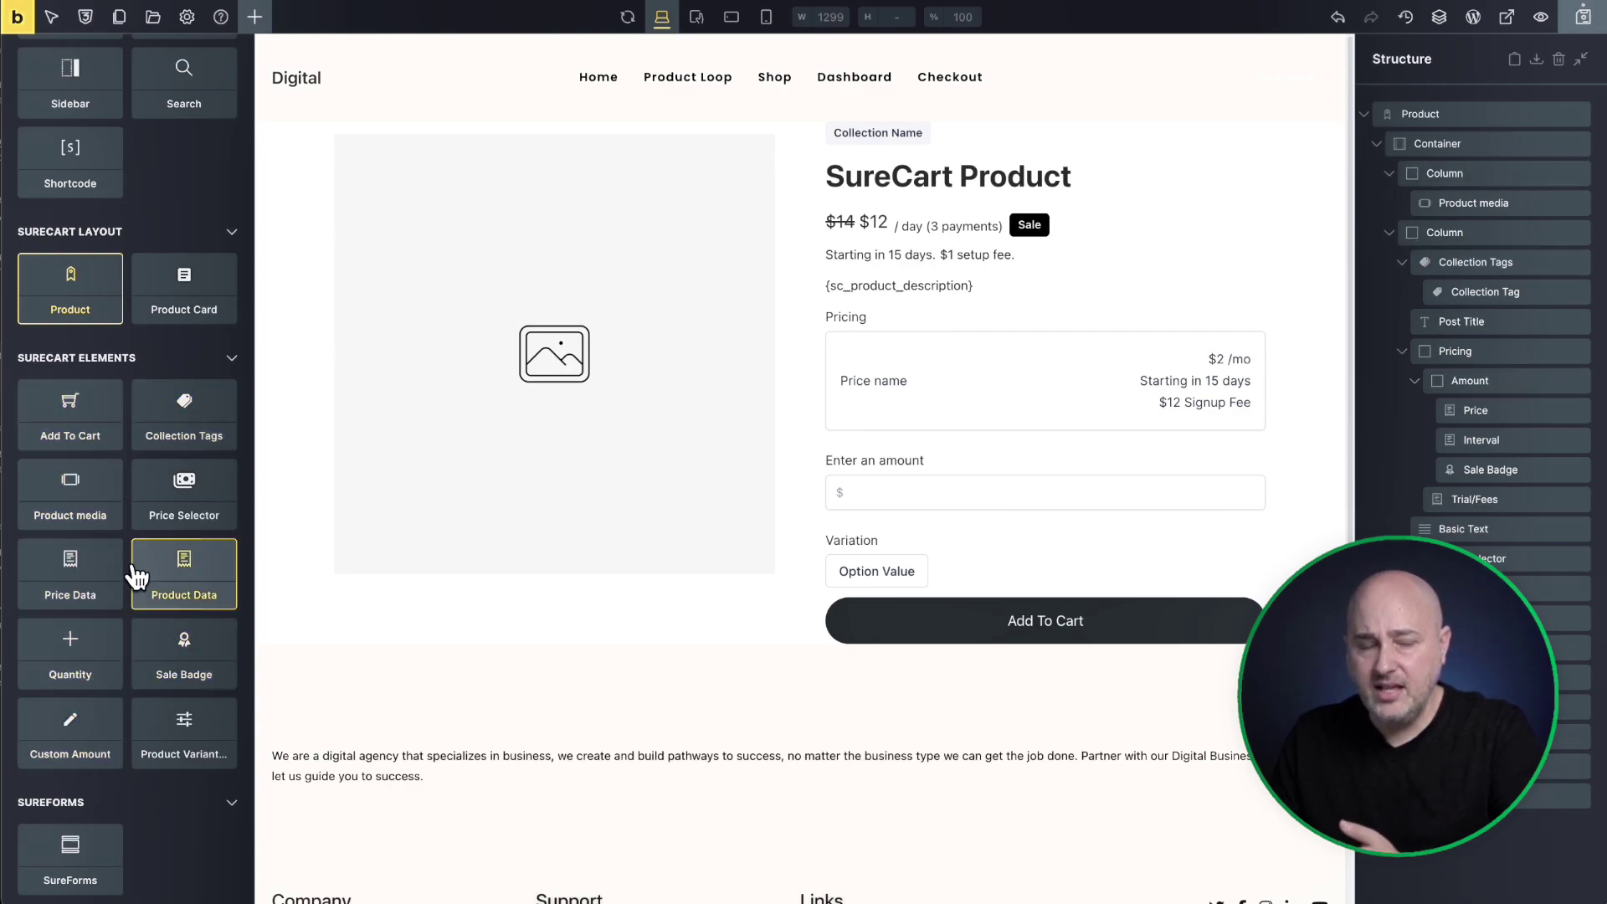
Look through the SureCart elements and the builder's other single, layout, basic and general elements.
drag(151, 563, 706, 447)
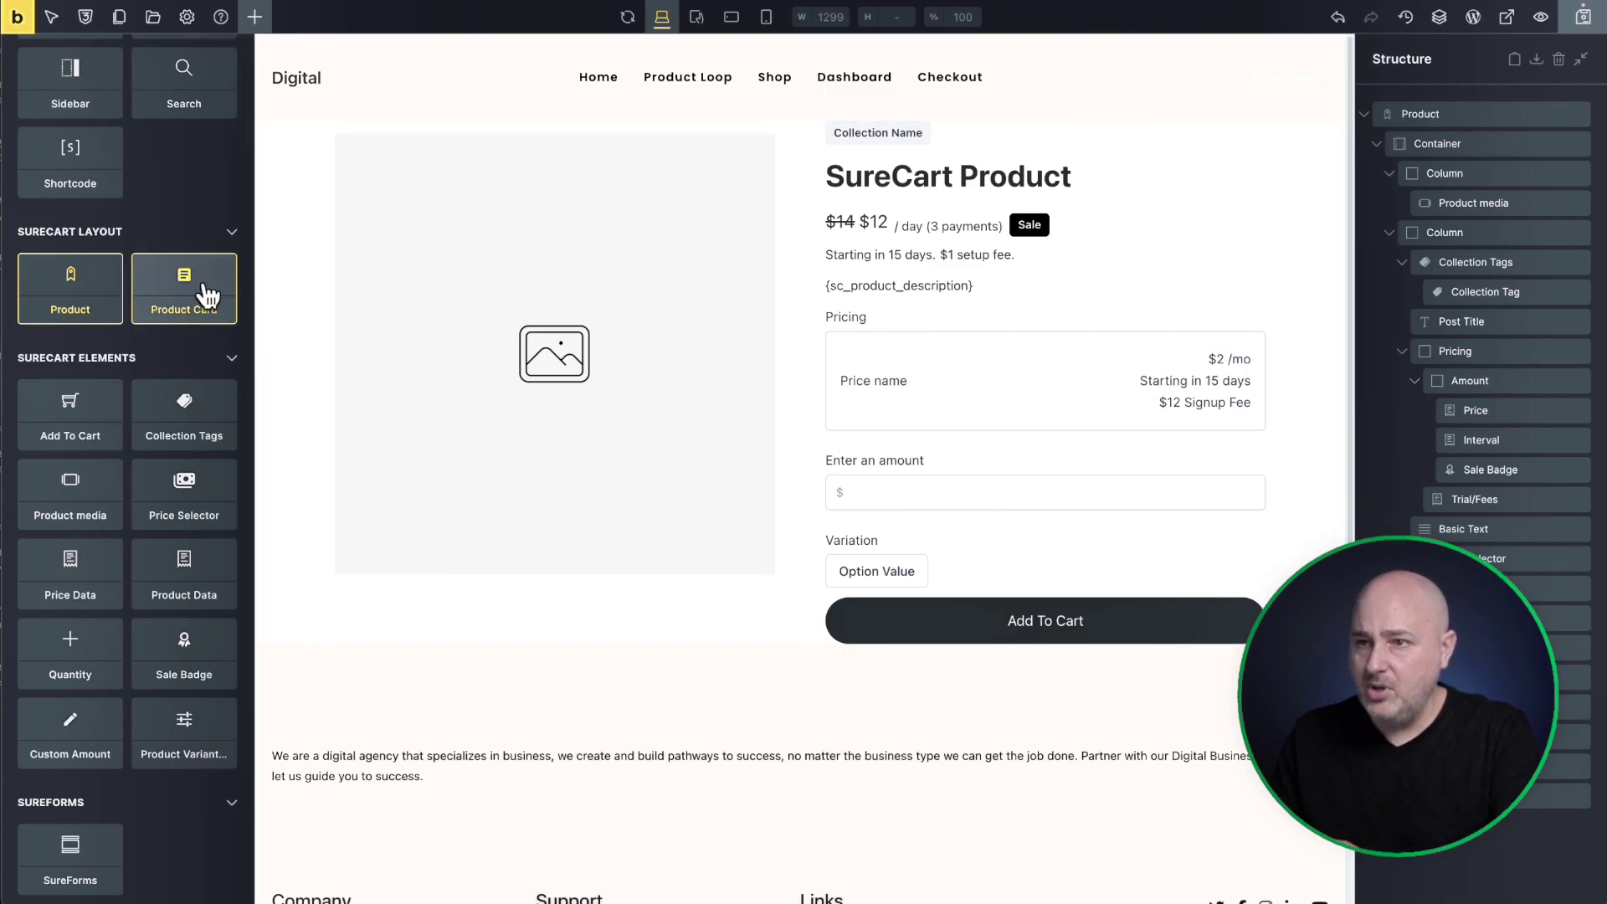
scroll(194, 280, up, 10)
scroll(194, 280, up, 15)
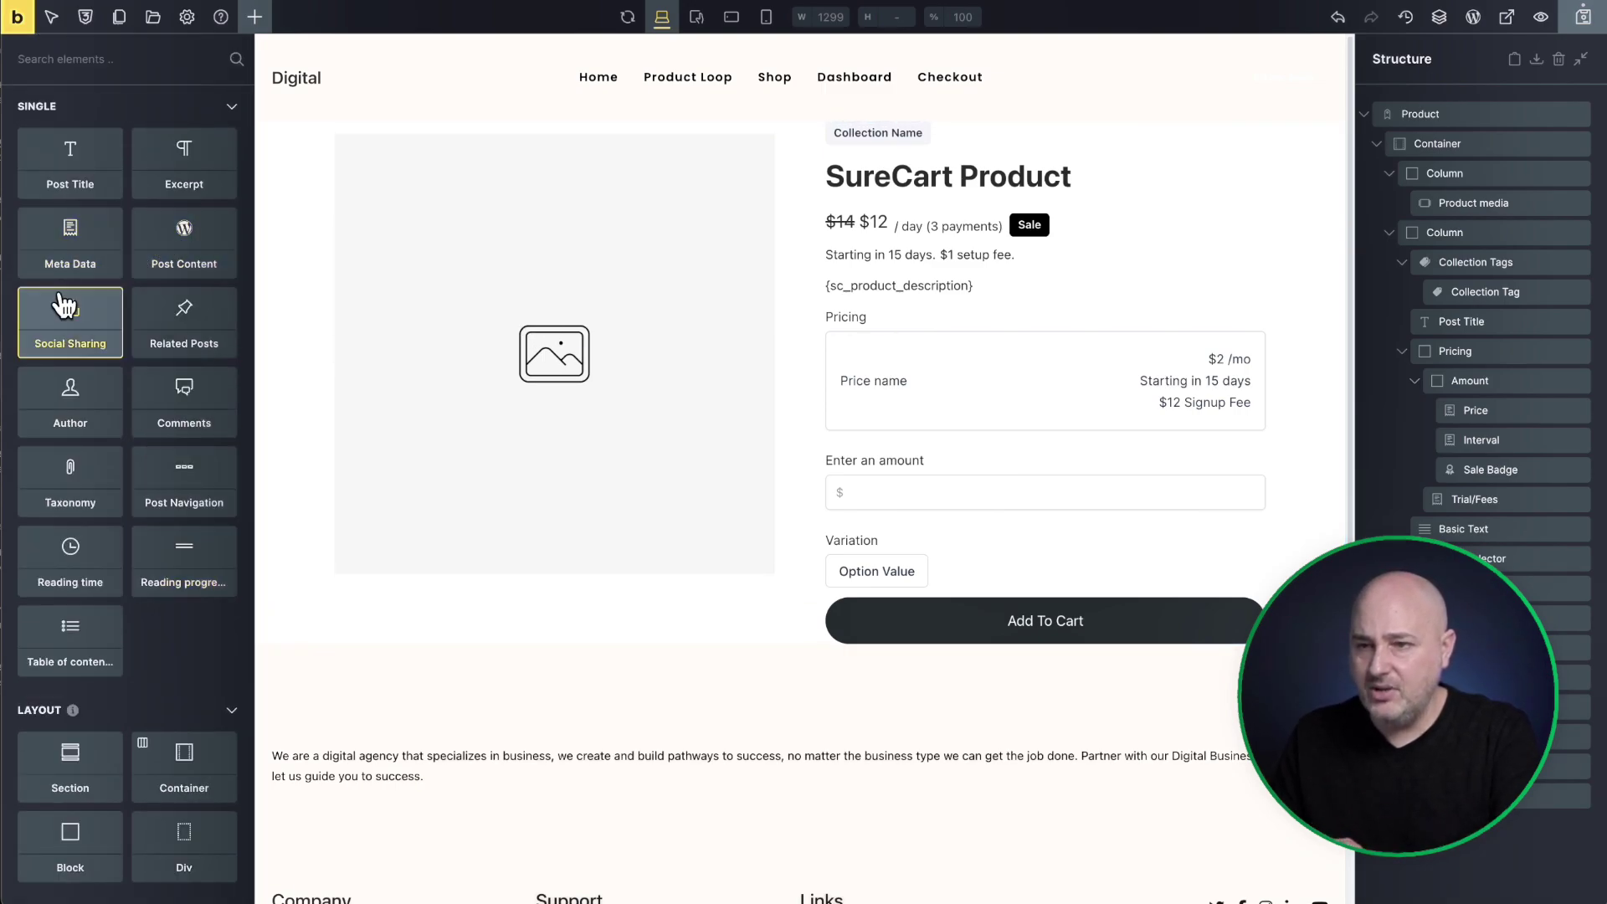
scroll(98, 419, down, 8)
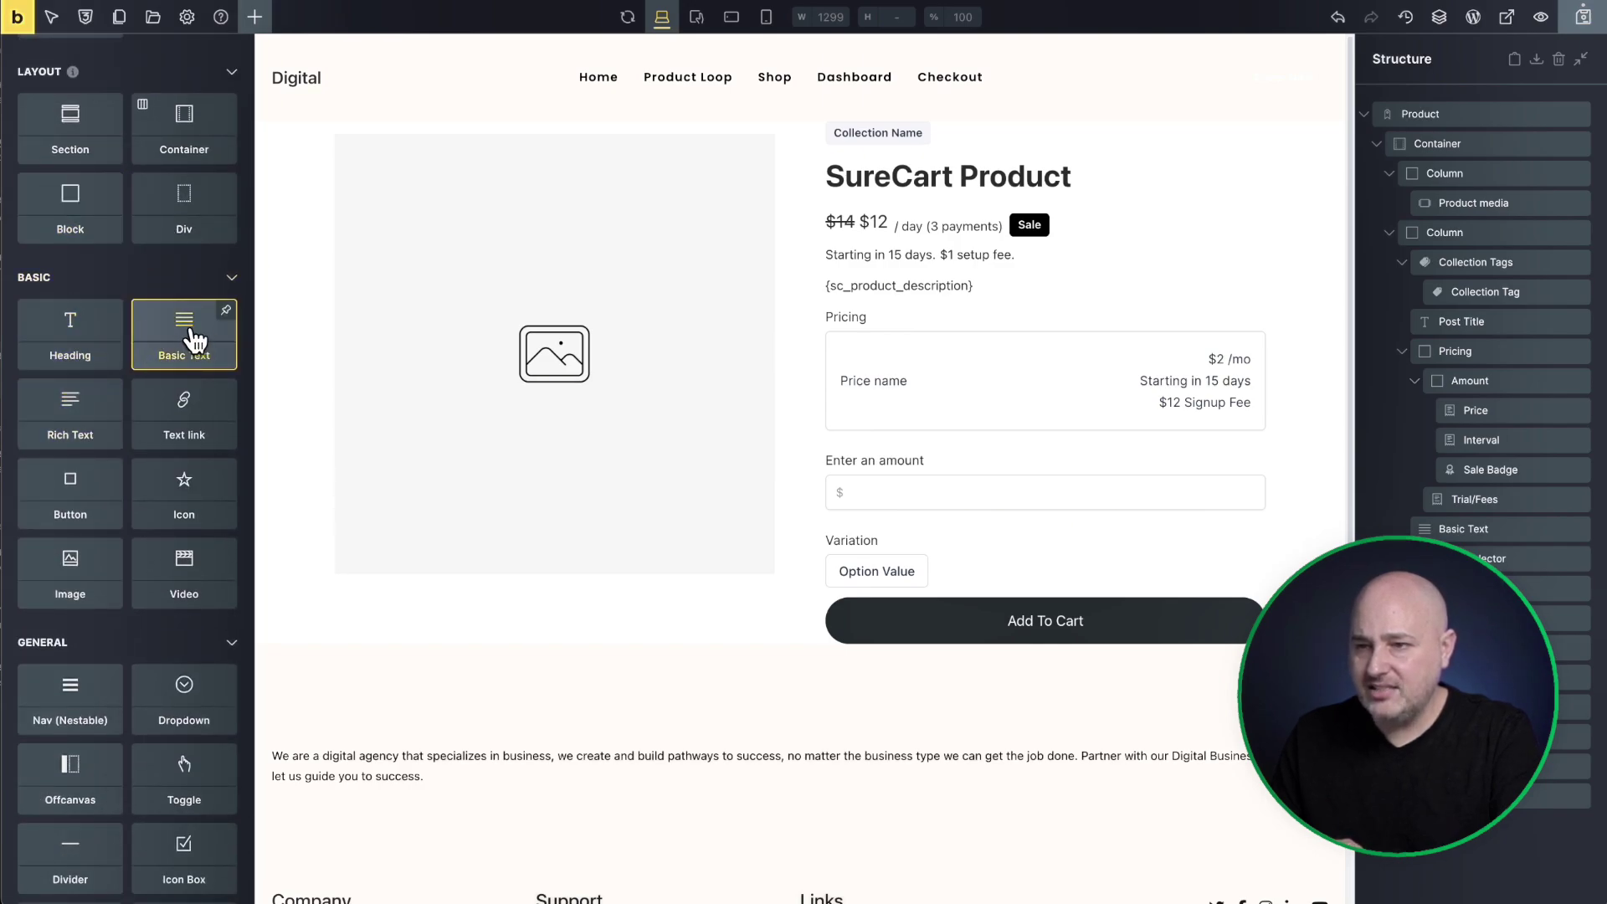
Add a Basic Text element below the product media in the product template and clear its placeholder text.
drag(188, 334, 522, 588)
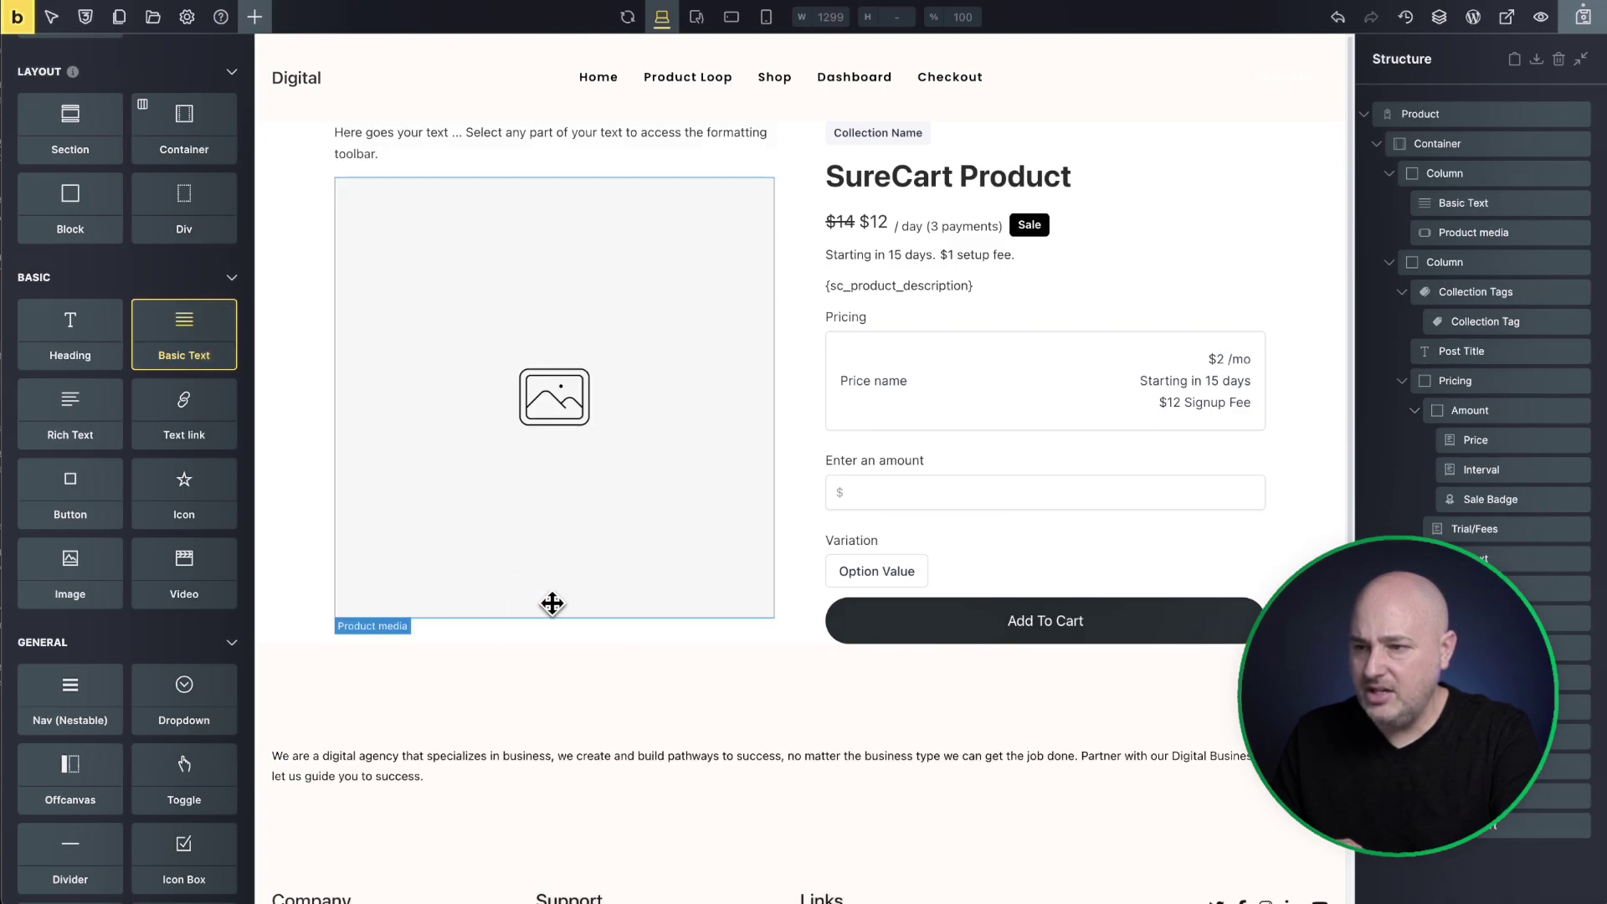
triple_click(151, 201)
key(BackSpace)
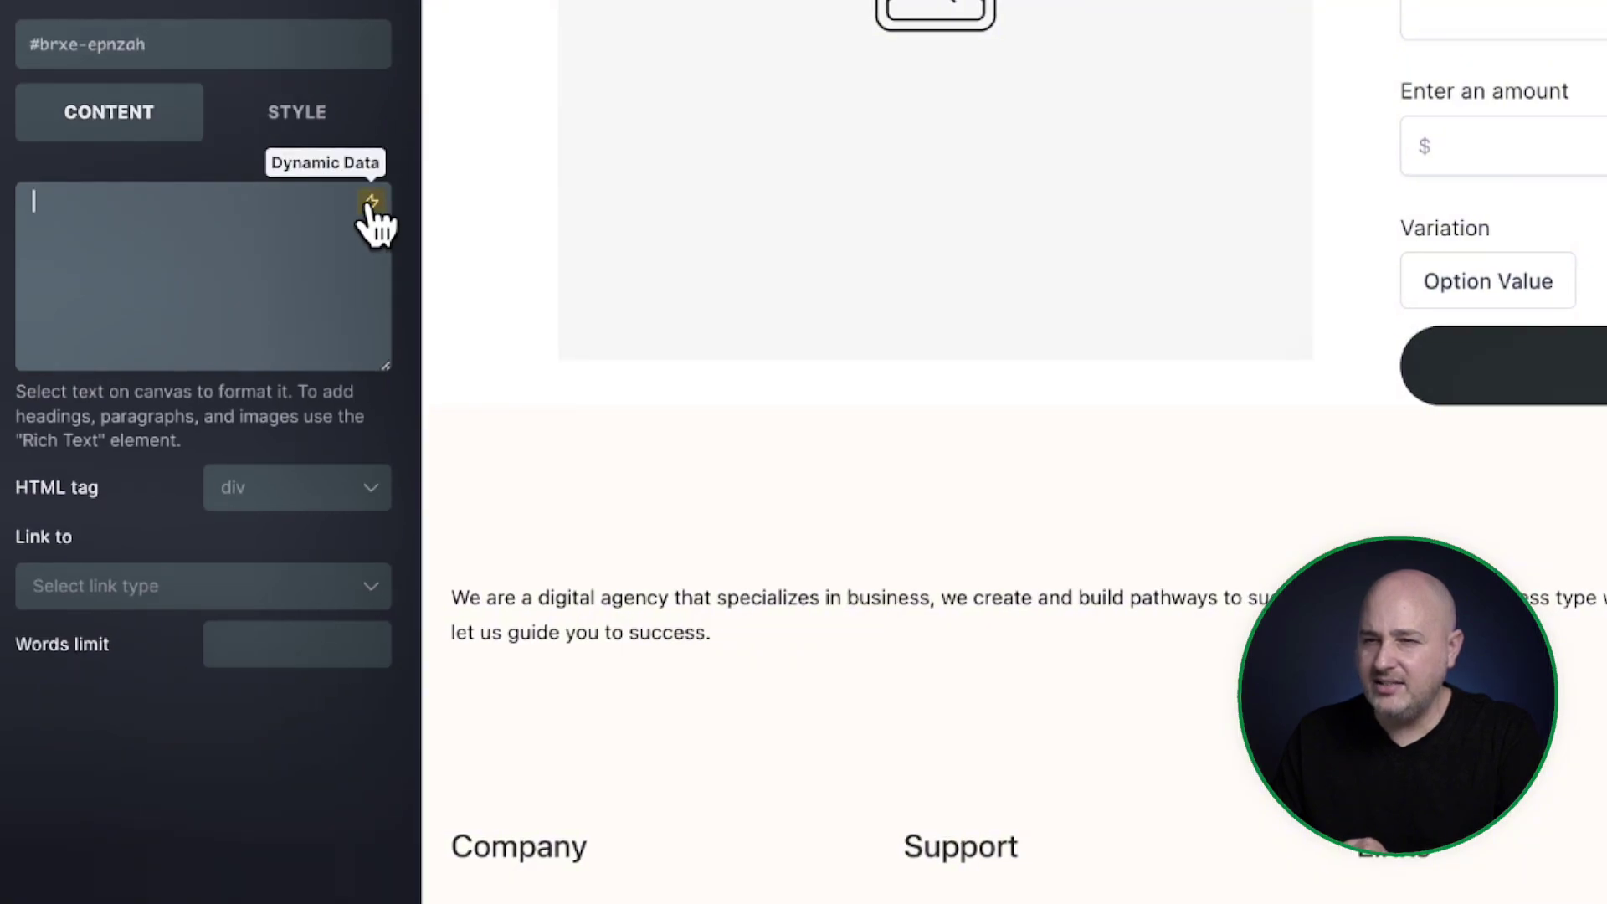
Insert the SureCart "Product price" dynamic data tag into the empty Basic Text element.
click(370, 204)
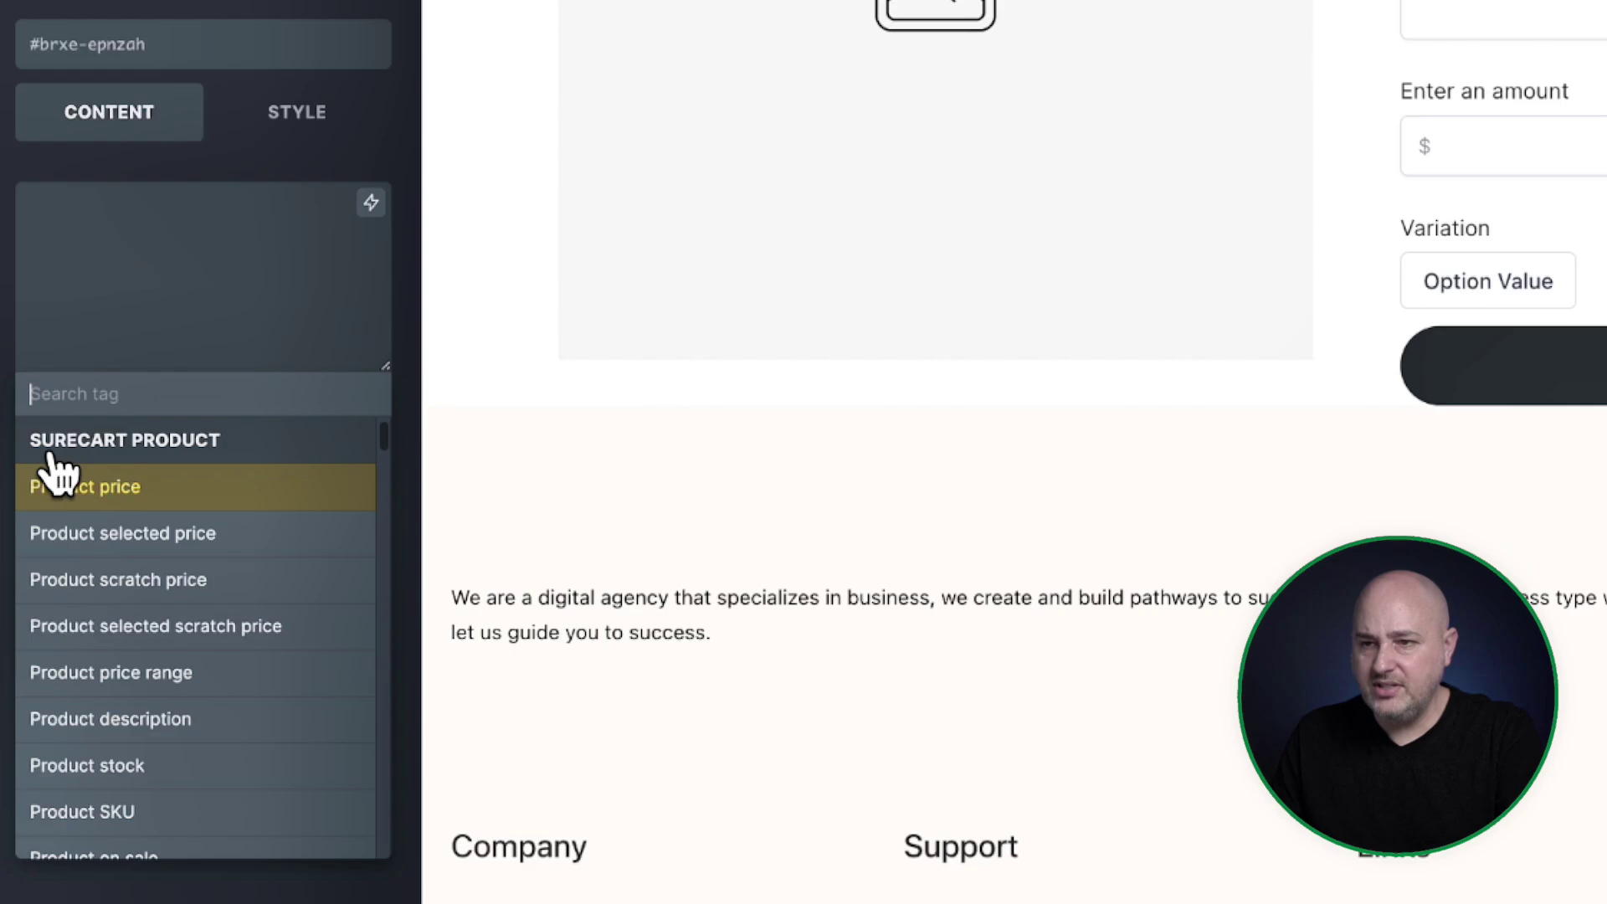
scroll(256, 562, down, 1)
scroll(256, 563, down, 6)
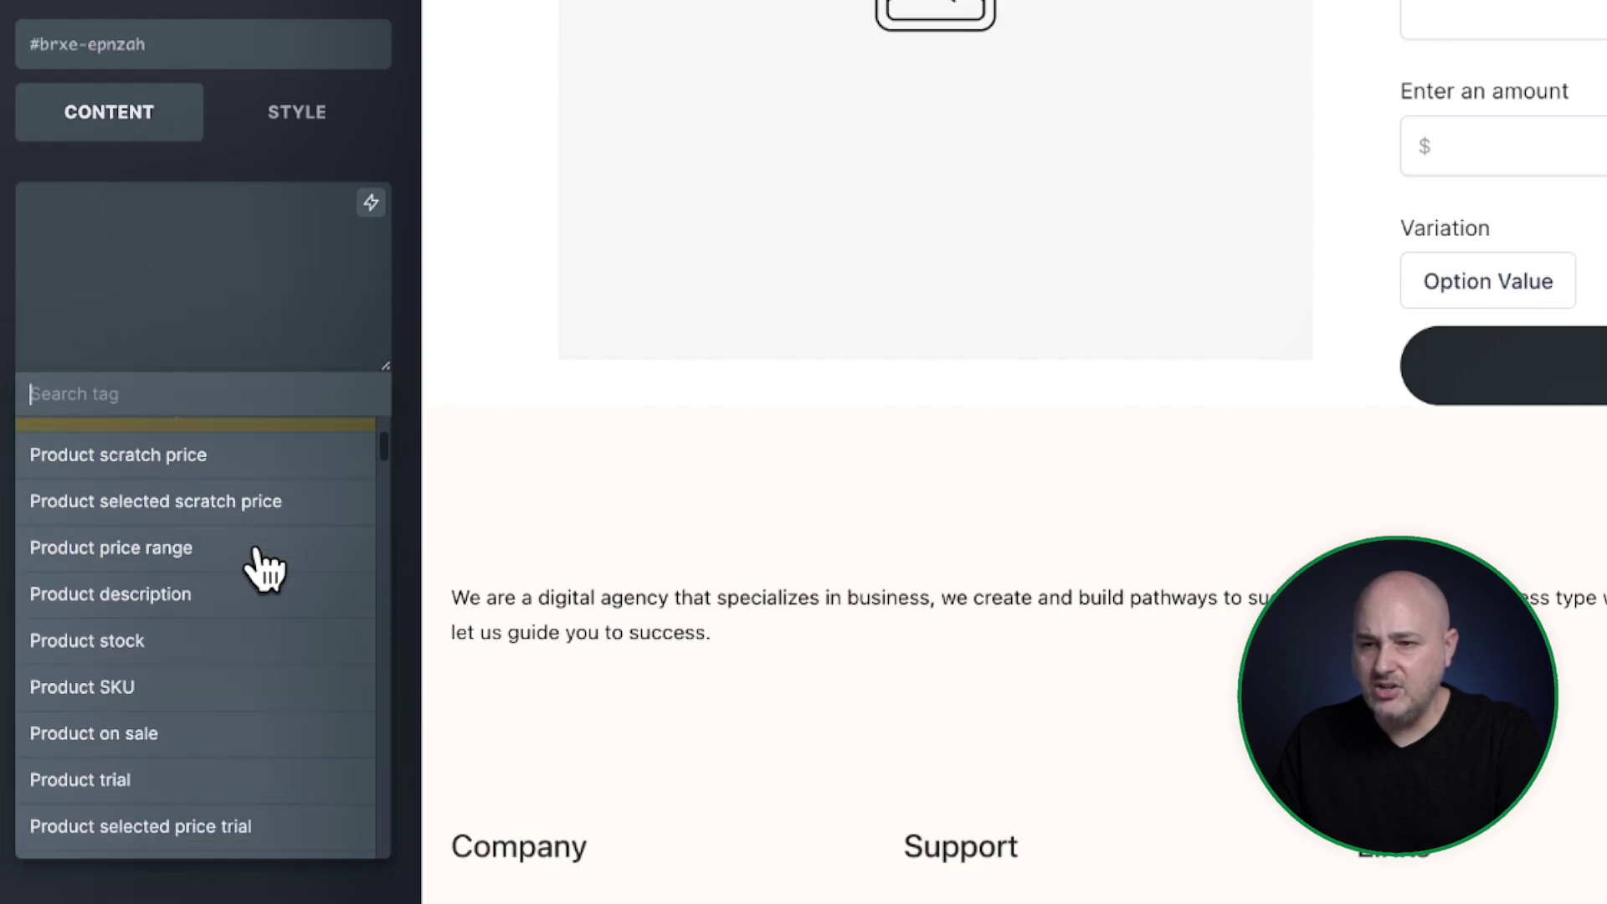
scroll(266, 569, down, 2)
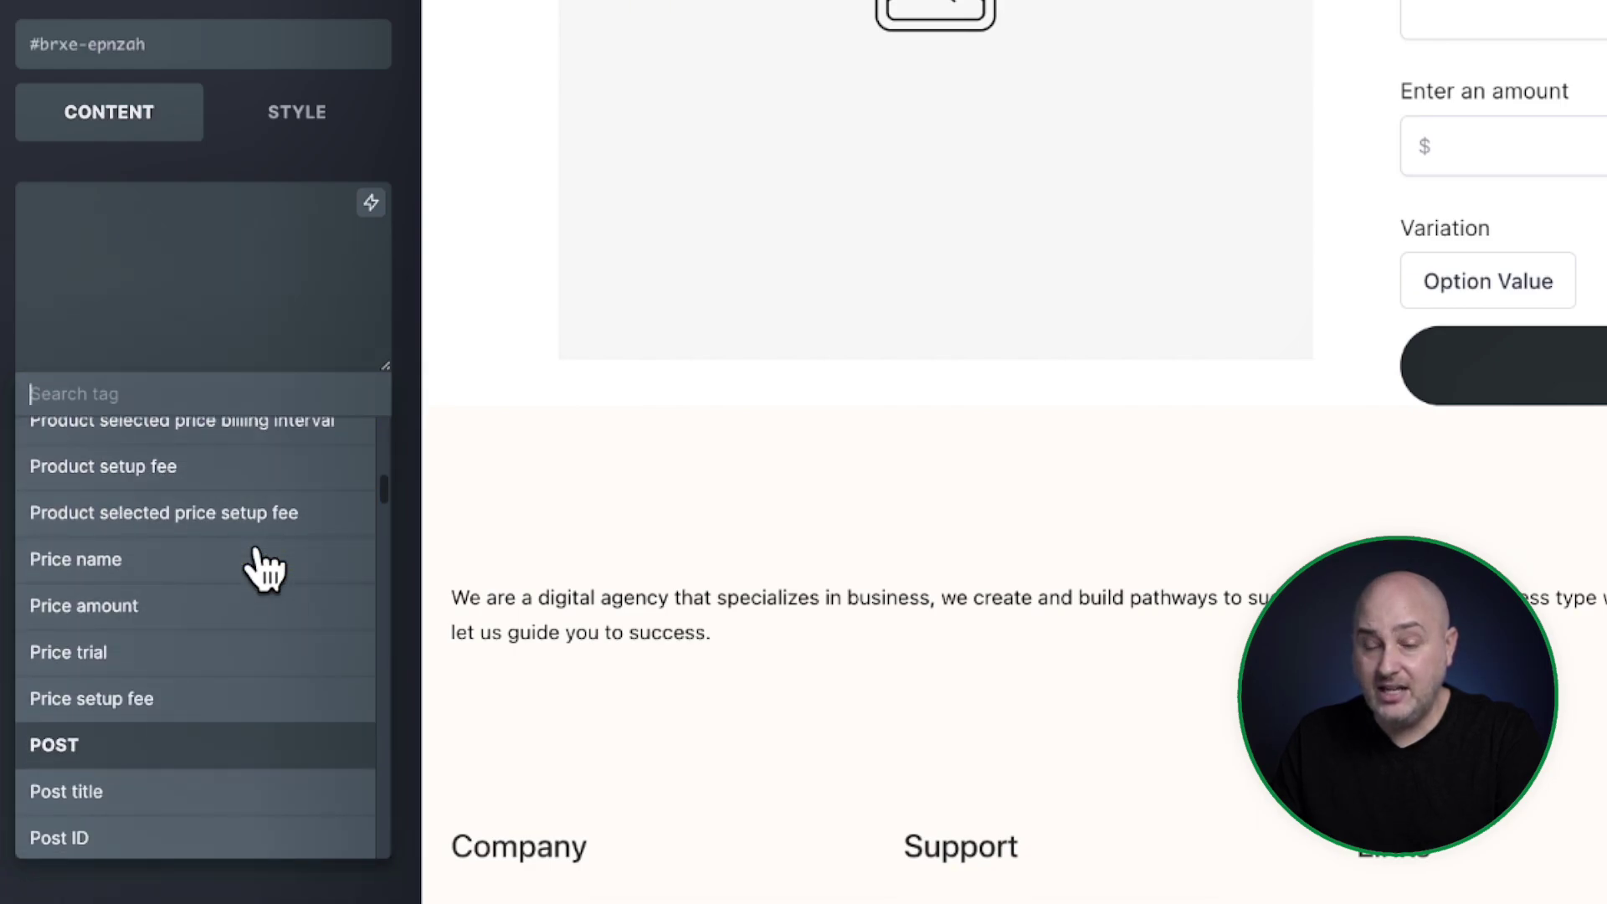
scroll(265, 569, up, 9)
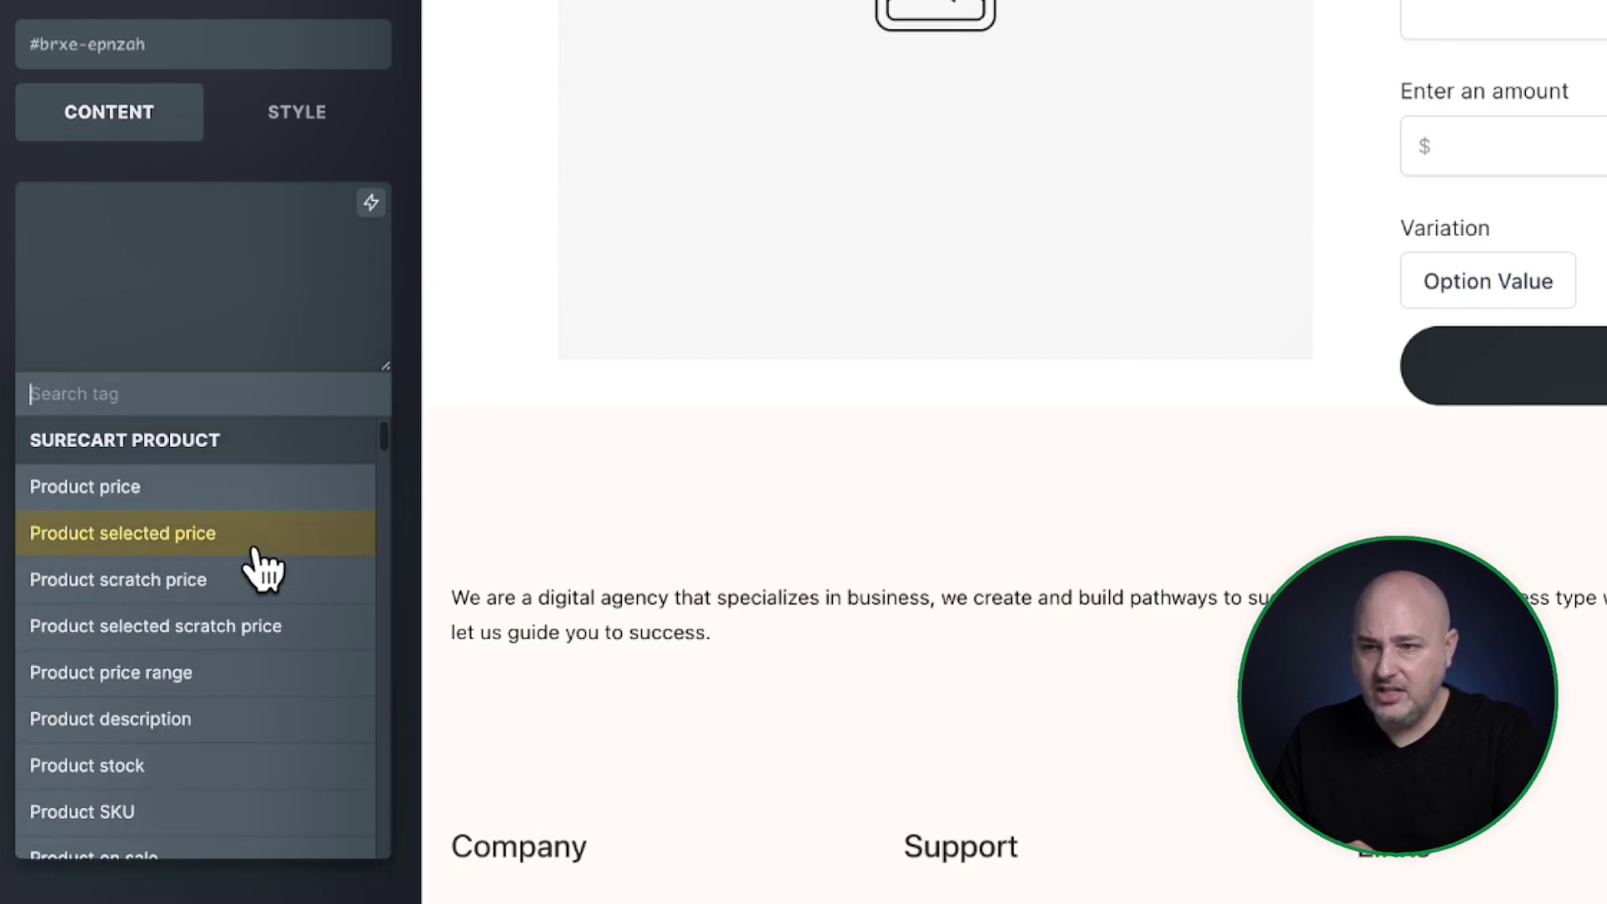
click(236, 492)
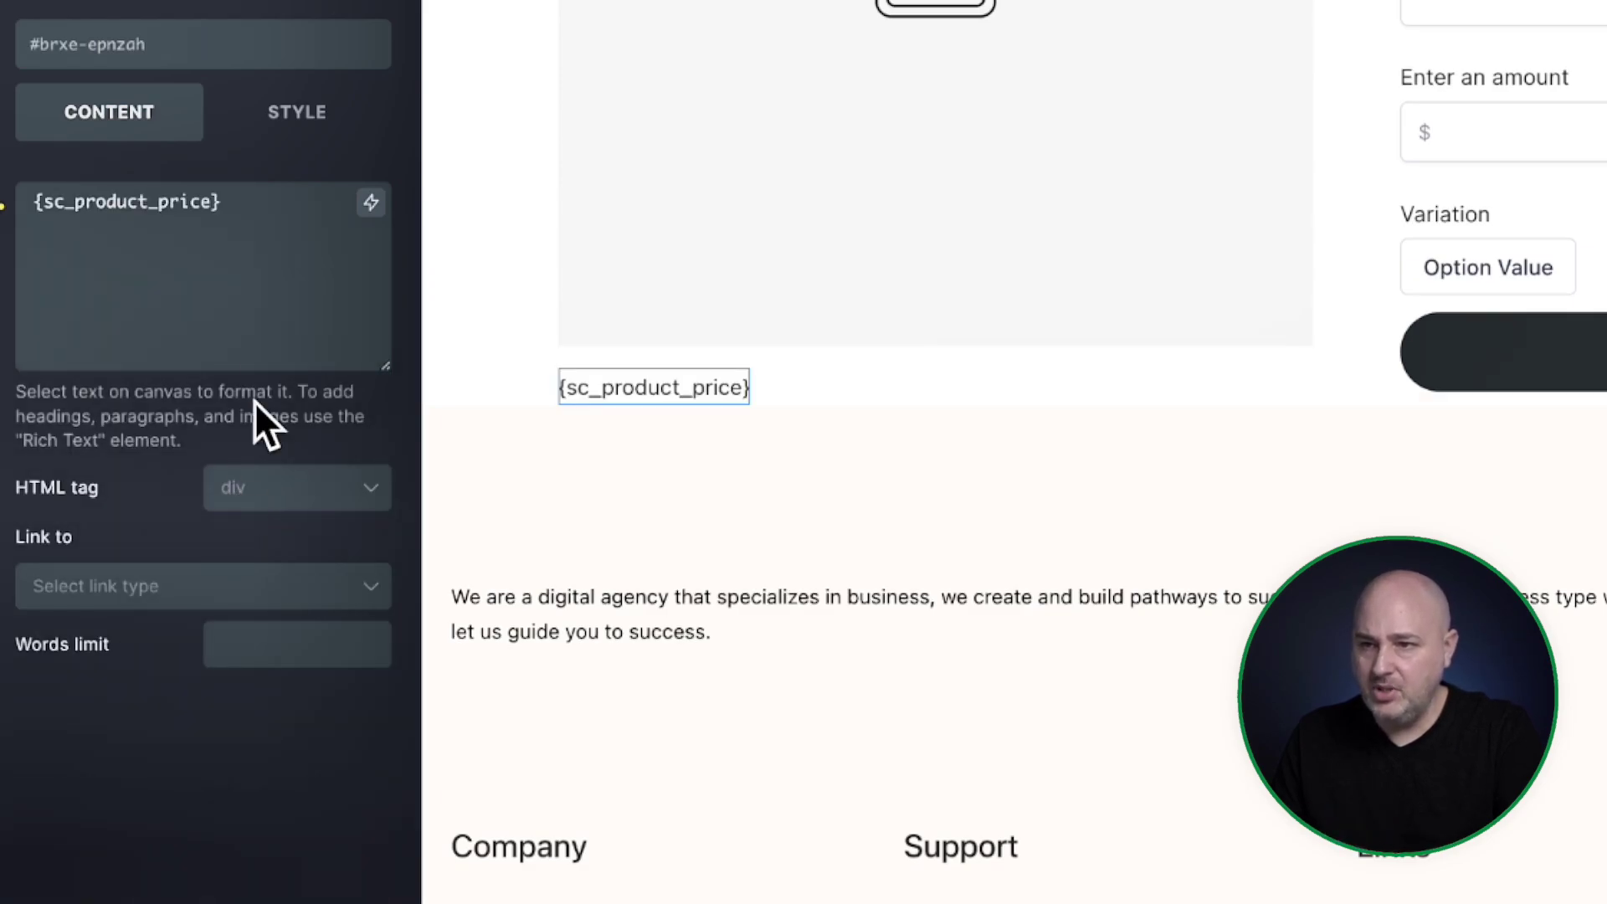
Append the "Product scratch price" dynamic tag after the product price tag, separated by a space.
click(281, 201)
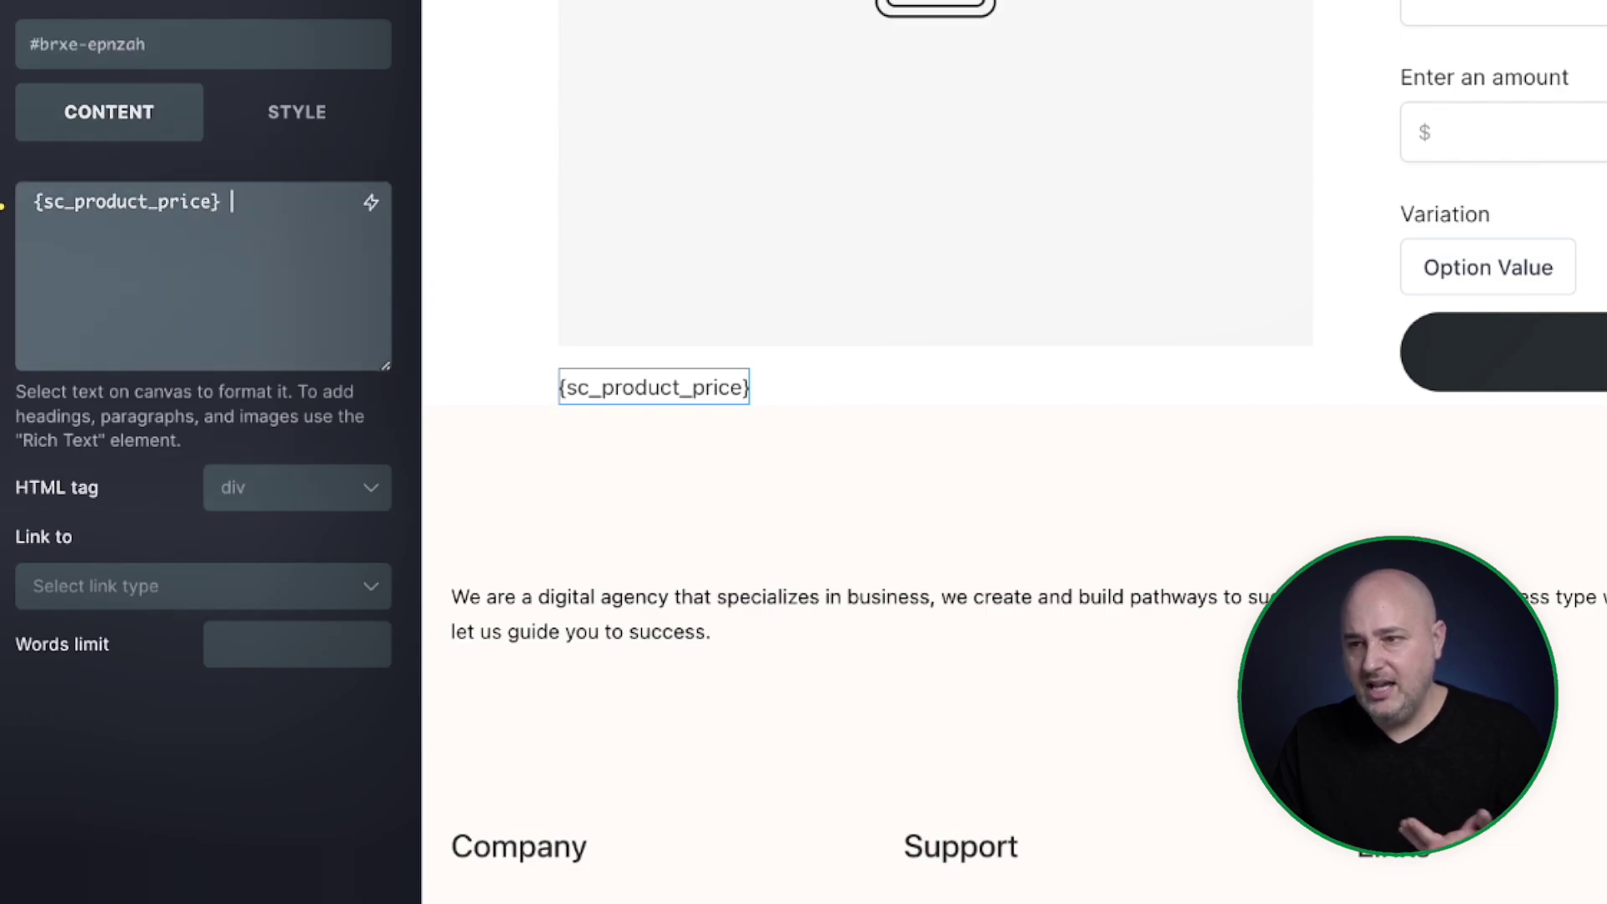
click(365, 207)
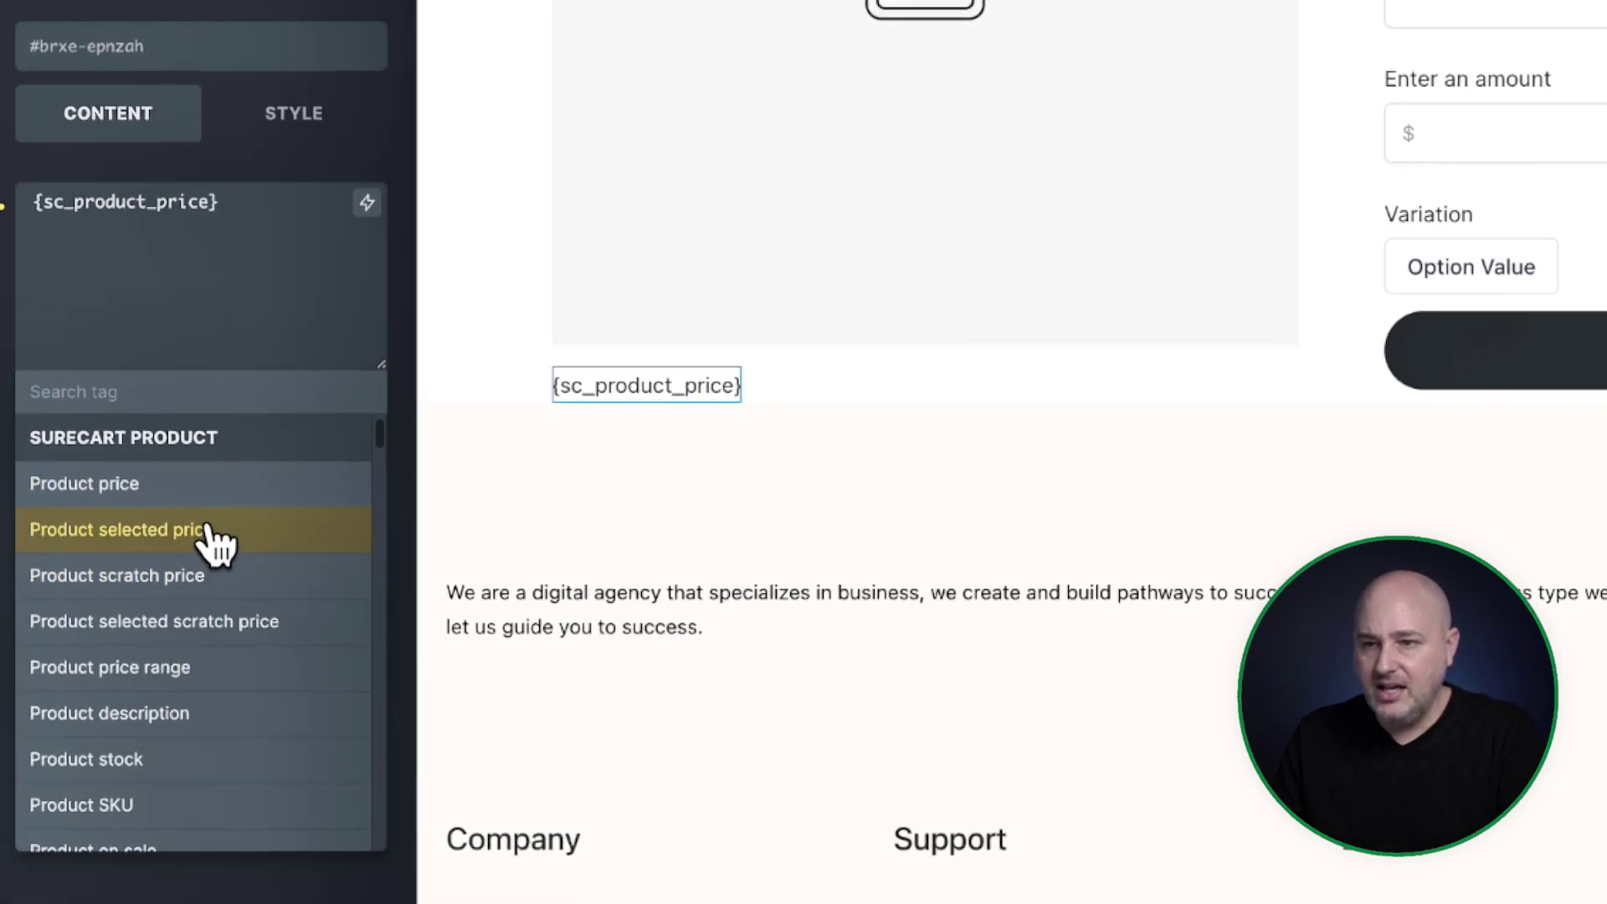
click(196, 576)
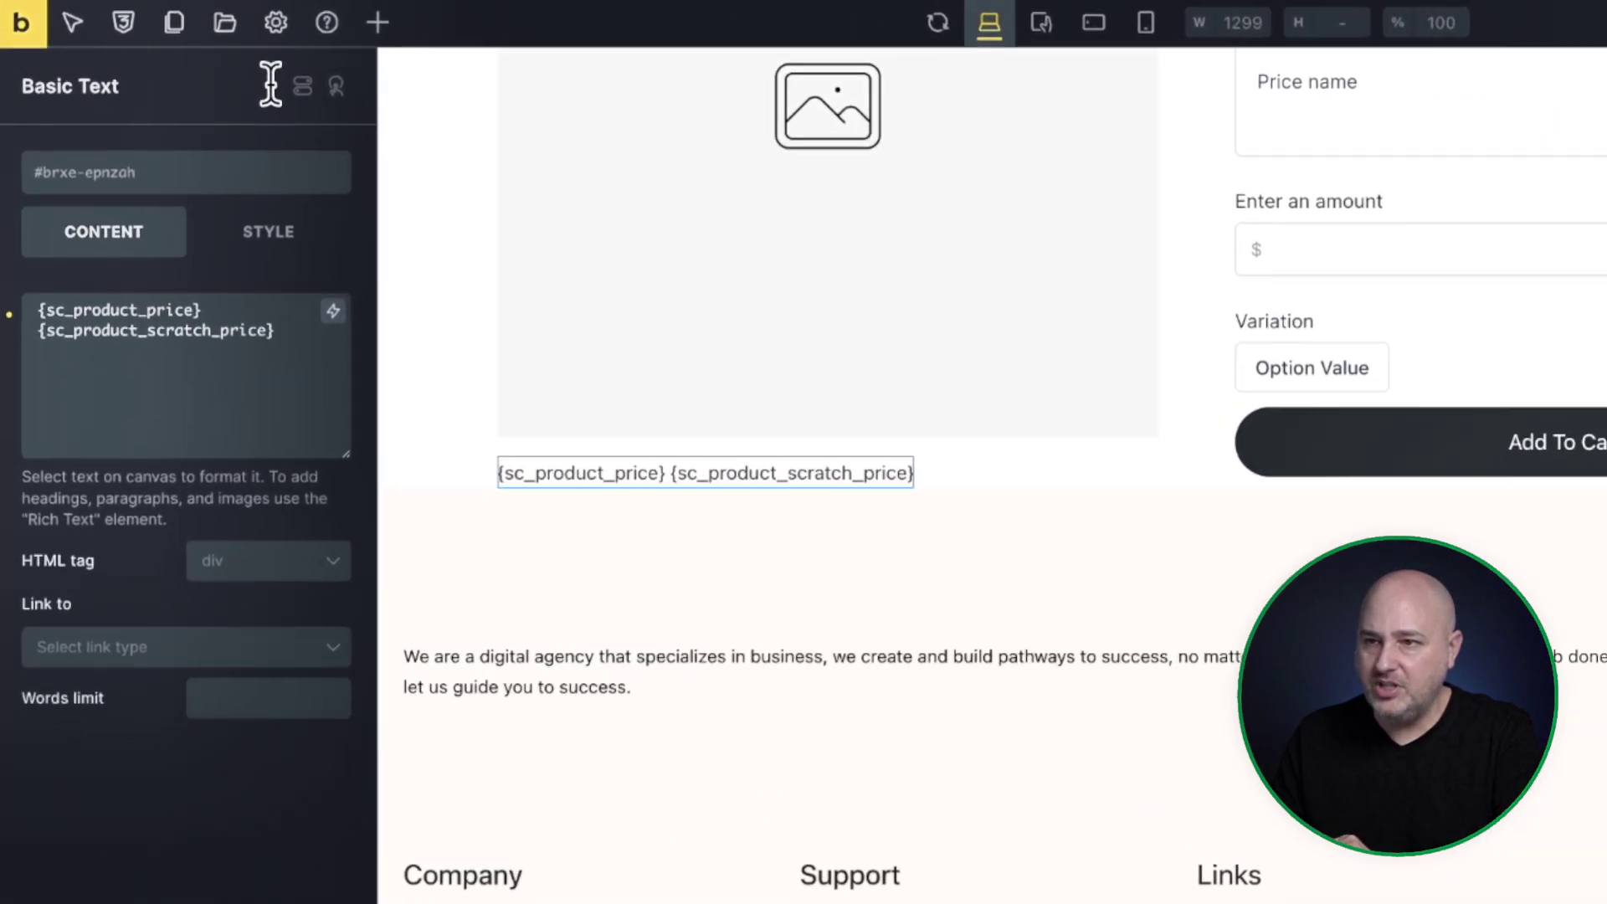
Add a "Dynamic data" condition to the Basic Text element and look through its available SureCart product tags without choosing one.
click(355, 102)
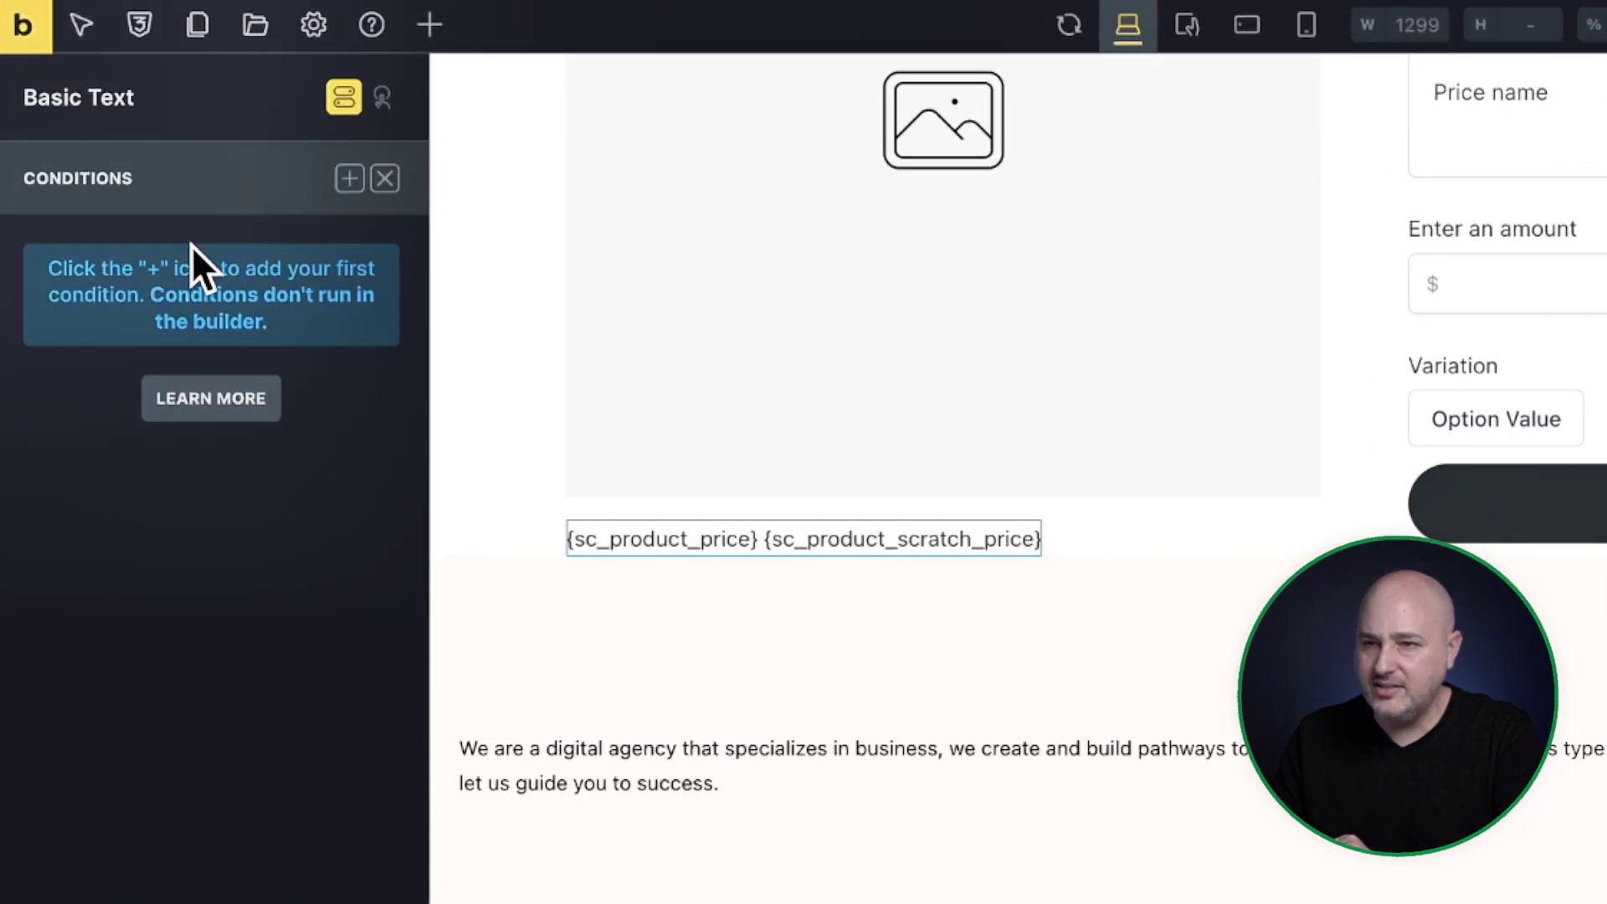
click(350, 179)
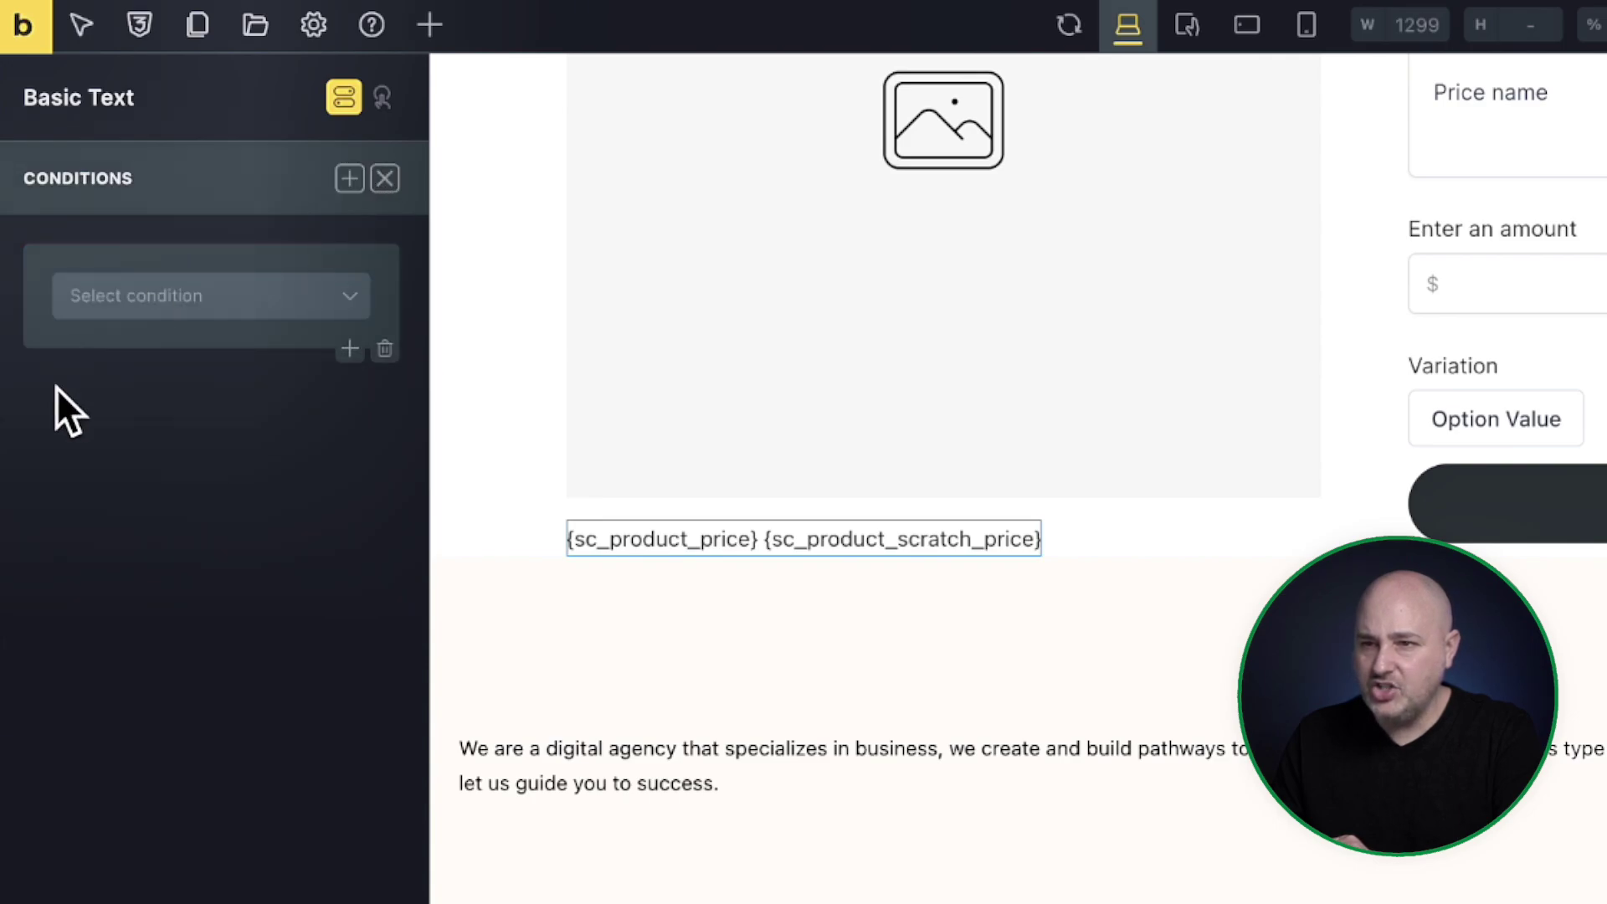
click(154, 308)
scroll(222, 499, down, 7)
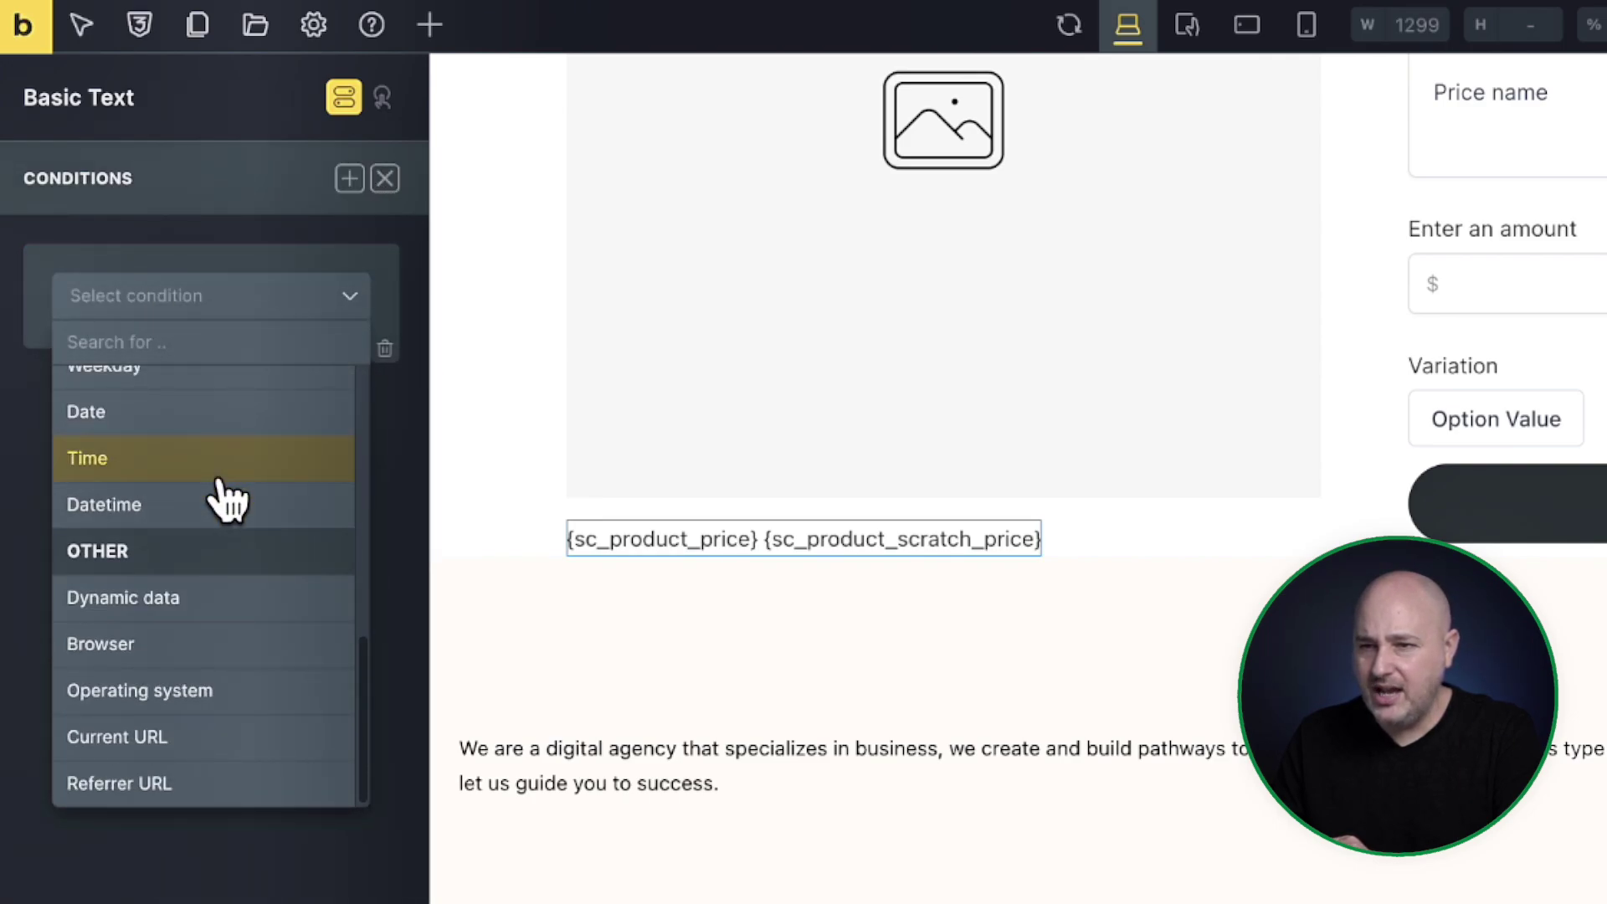
click(180, 594)
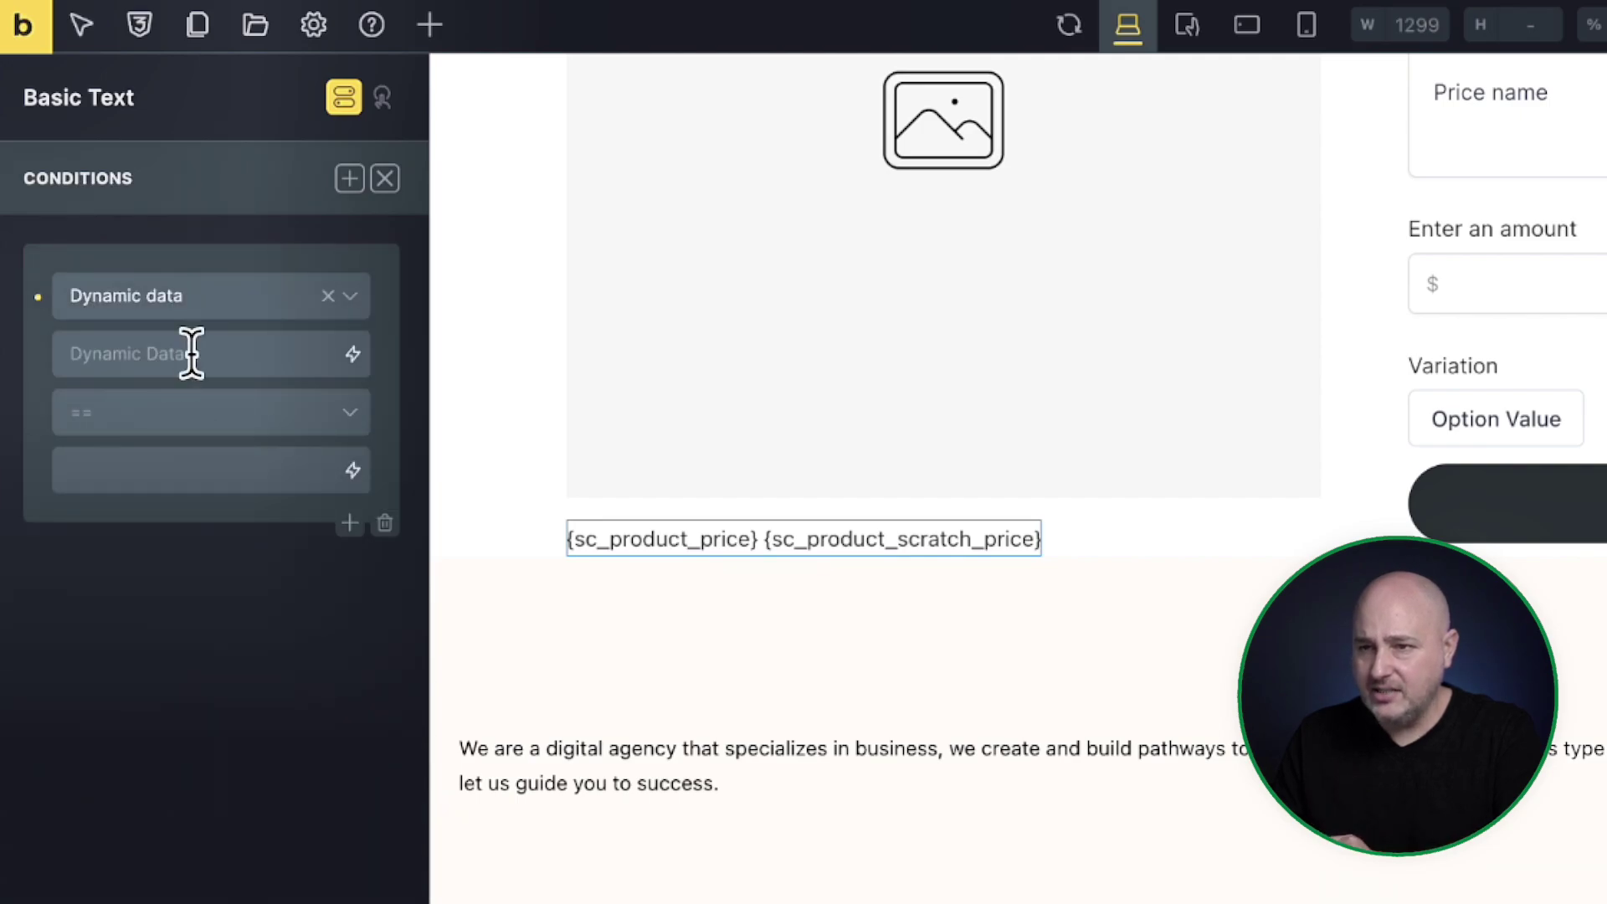
click(353, 353)
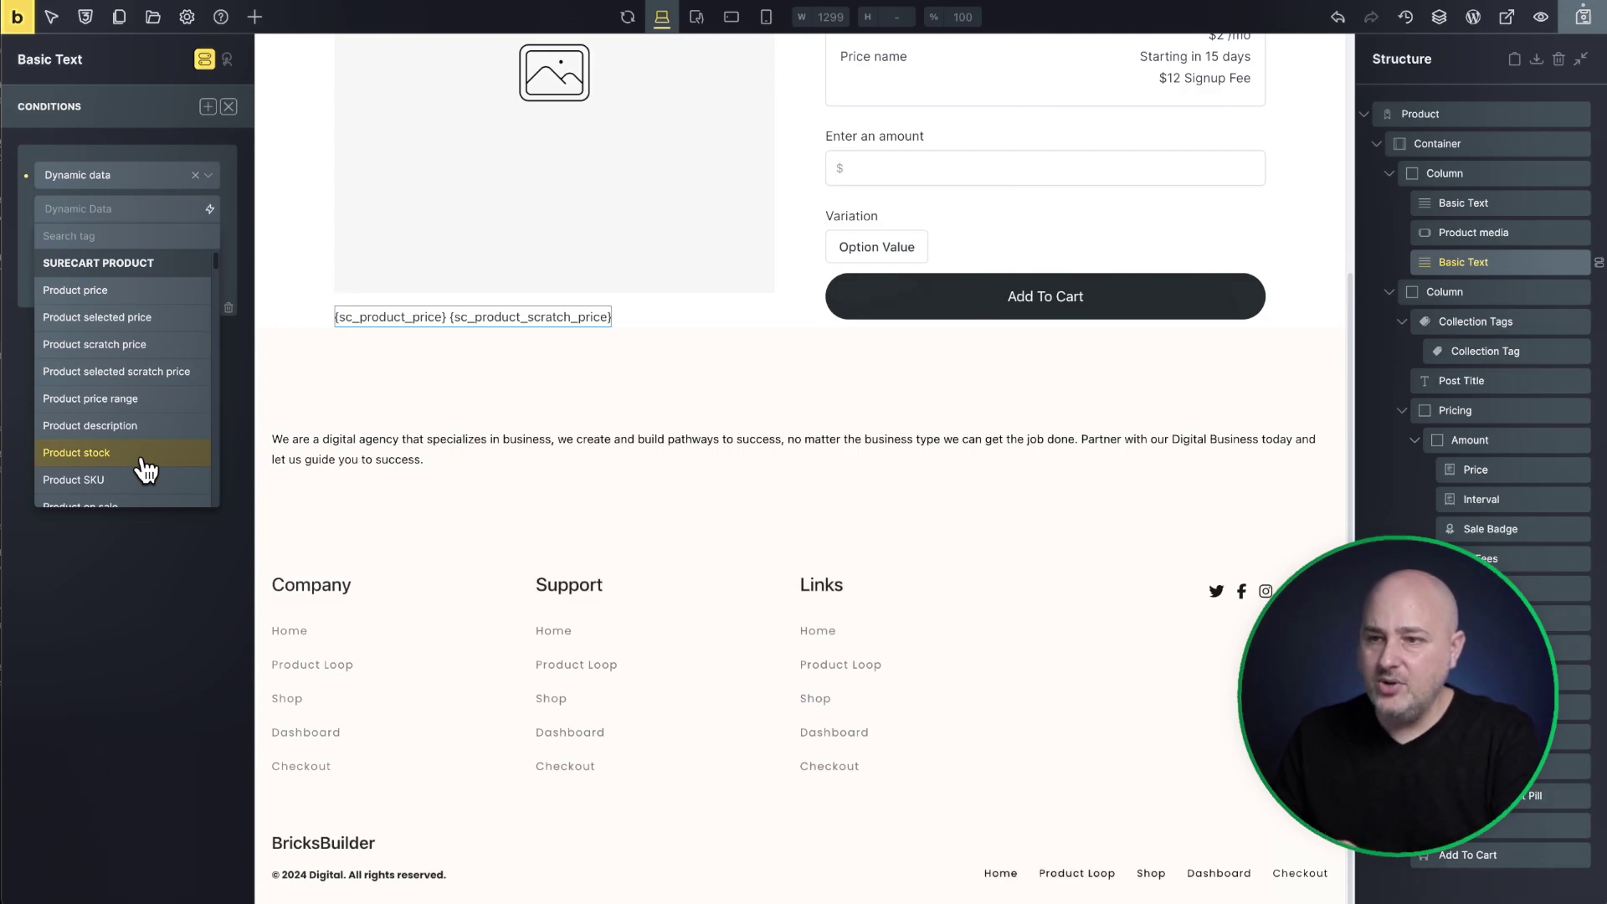
click(151, 581)
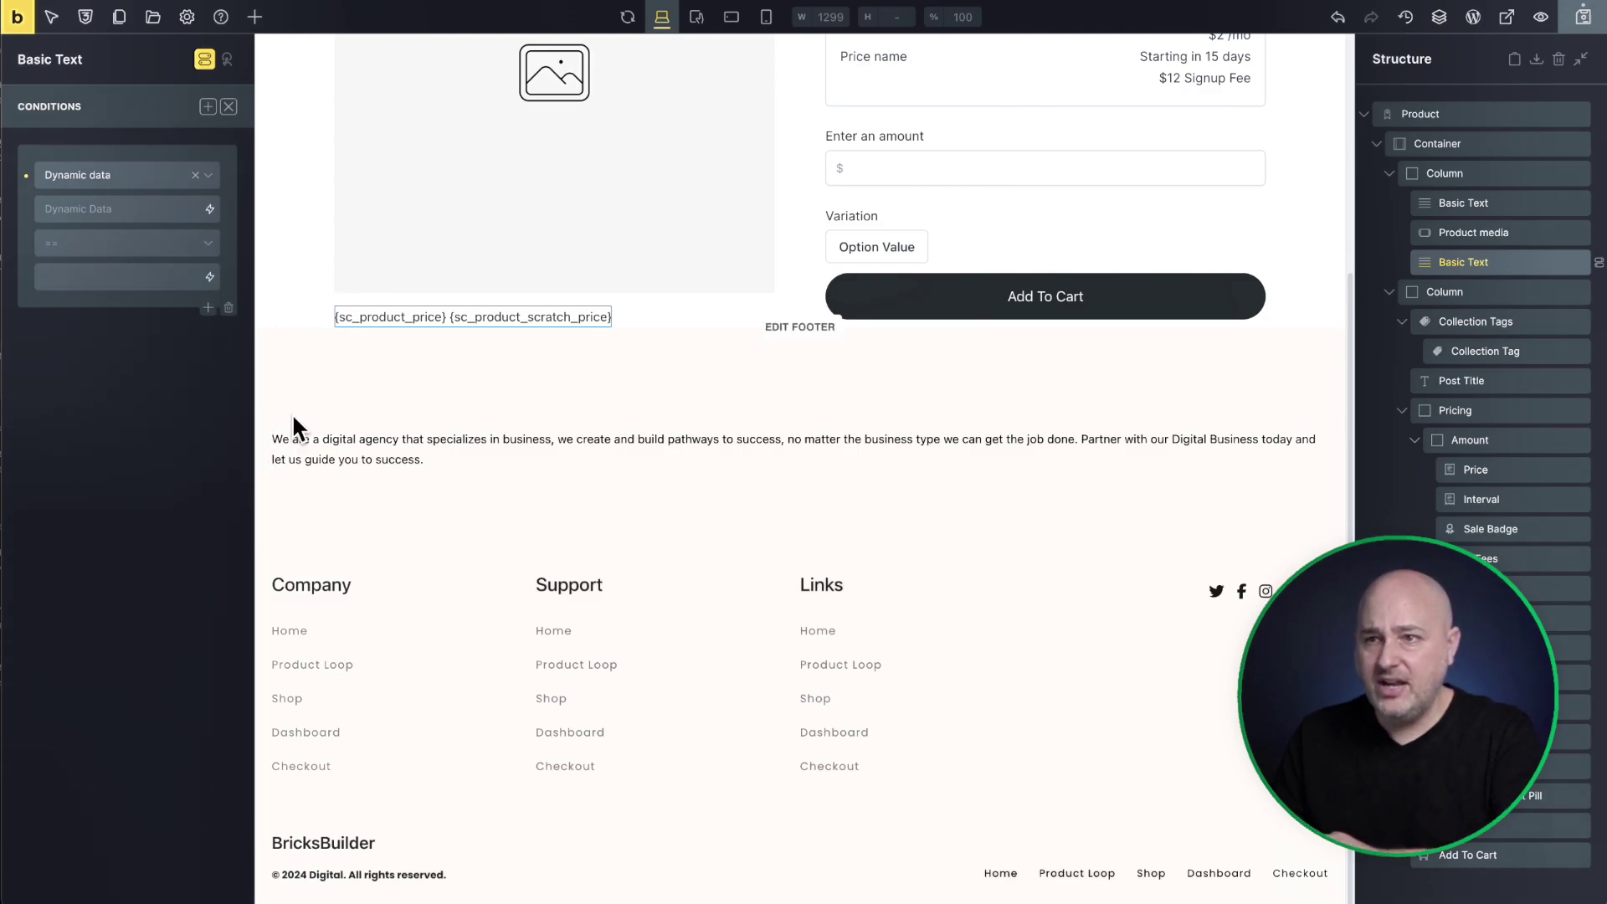
Leave the template builder, go to the WordPress pages list, and open the Bricks Product Loop page with Bricks.
click(19, 18)
click(682, 281)
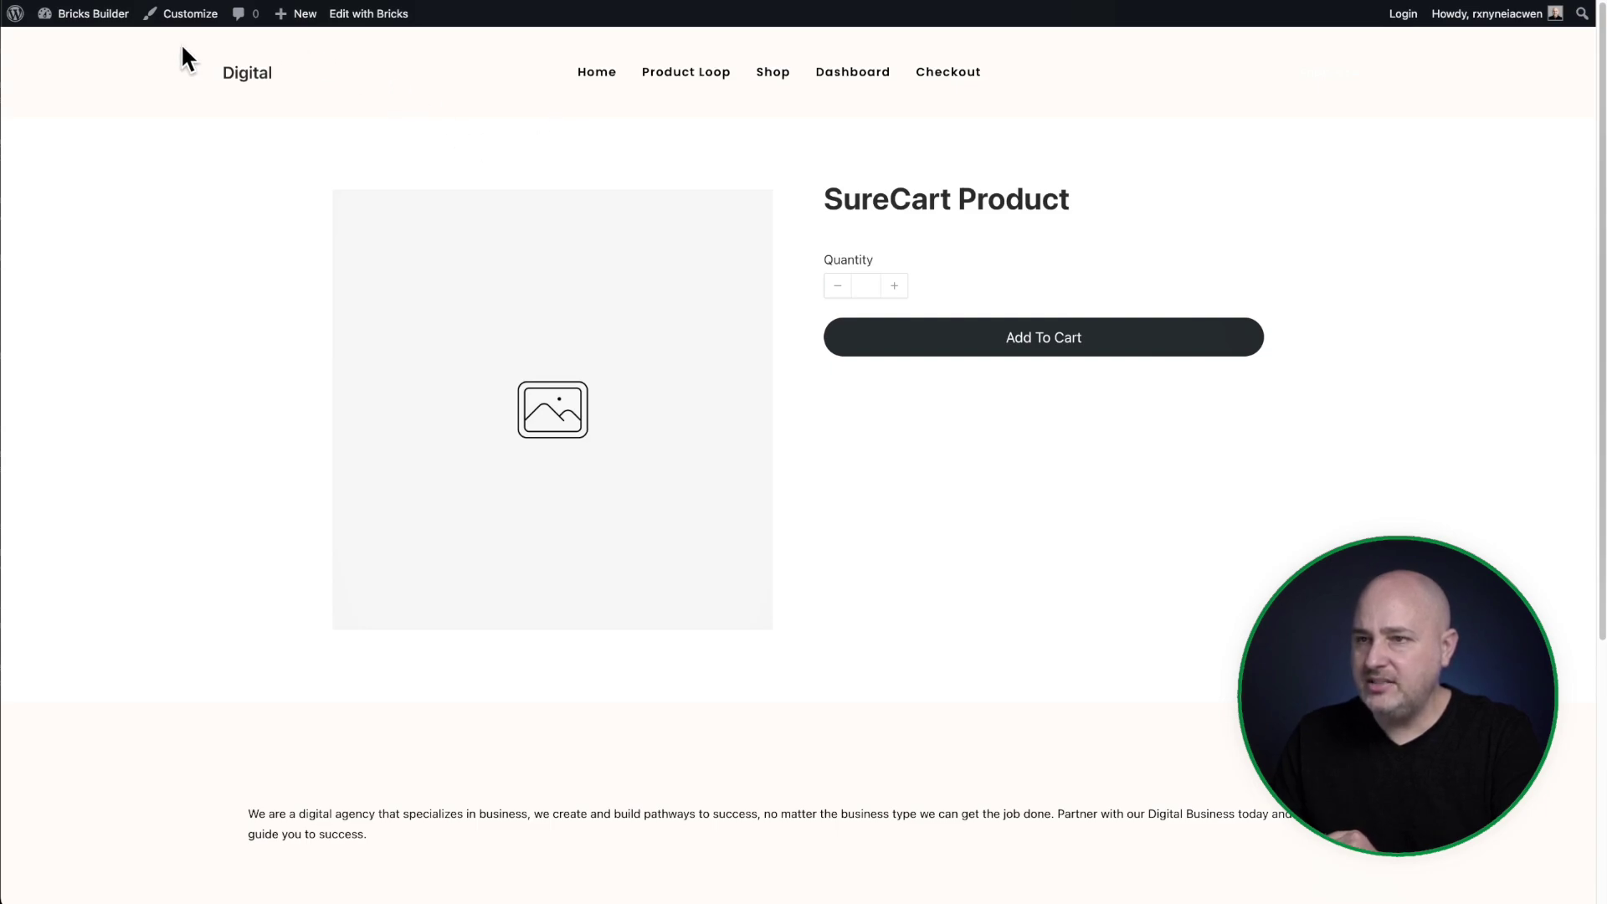
mouse_move(88, 15)
click(67, 44)
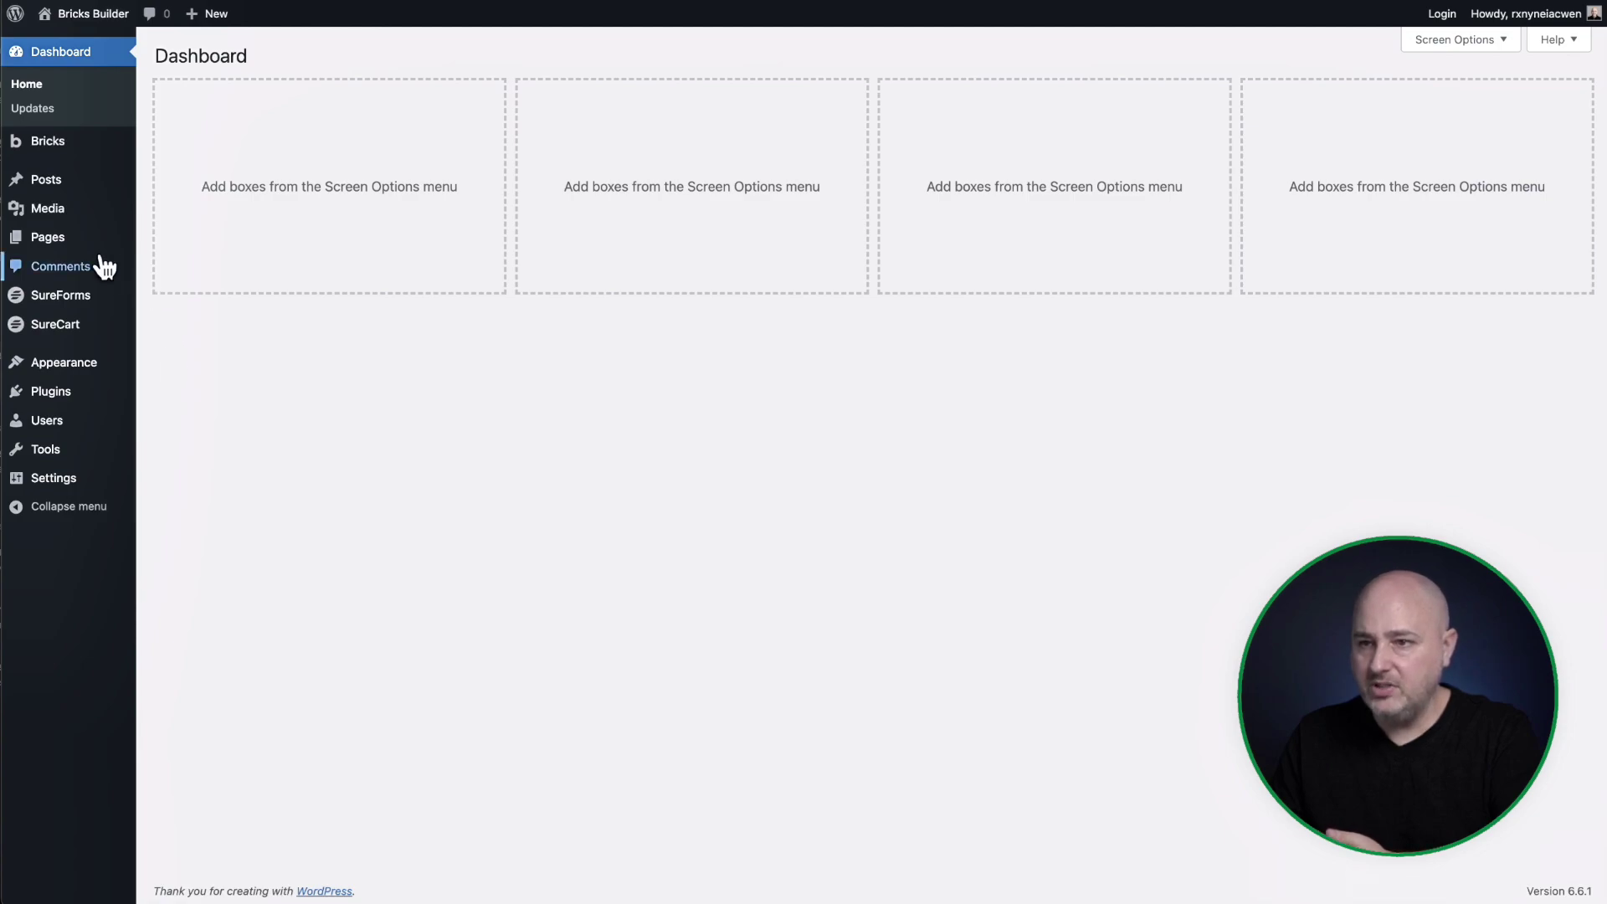
mouse_move(80, 243)
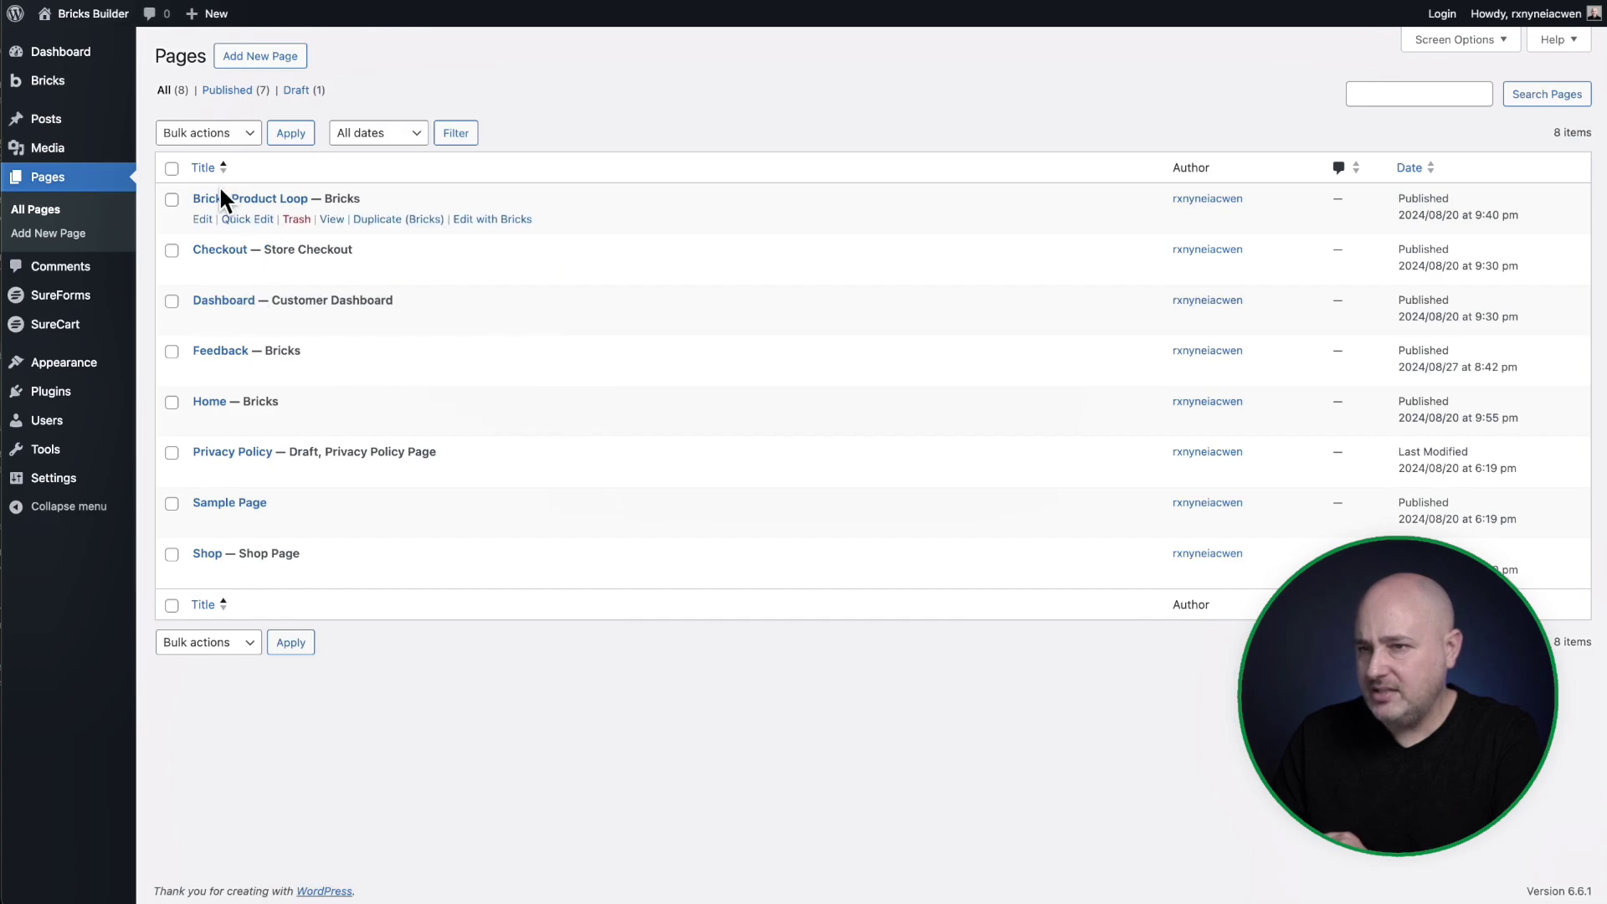
click(501, 221)
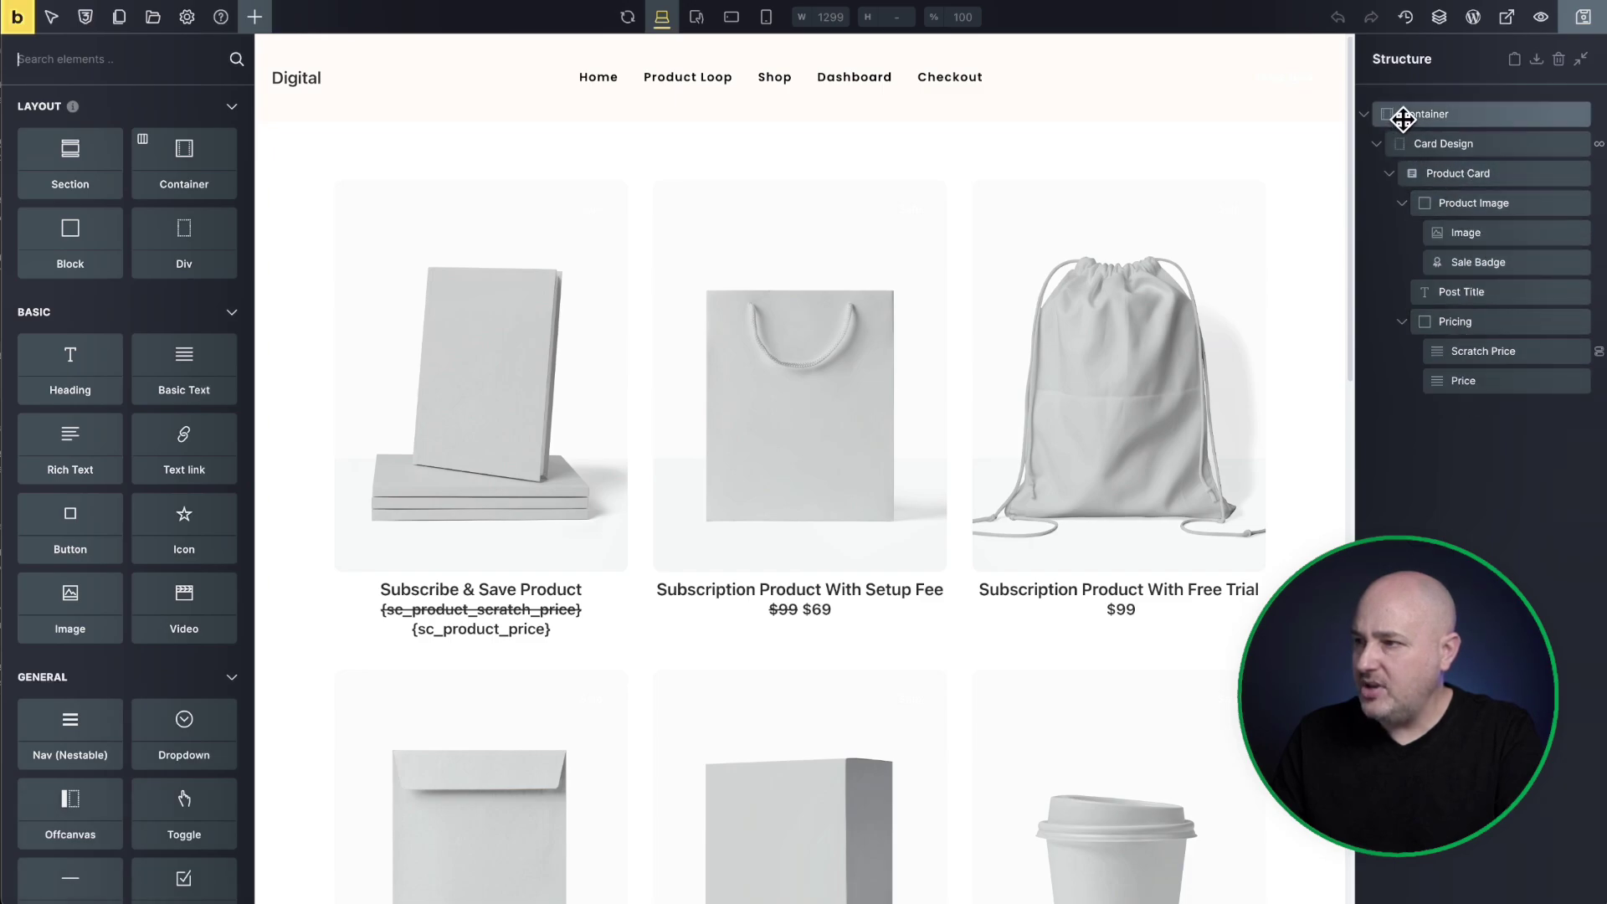
Delete the Product Card element with its contents from the Card Design query loop.
click(1429, 145)
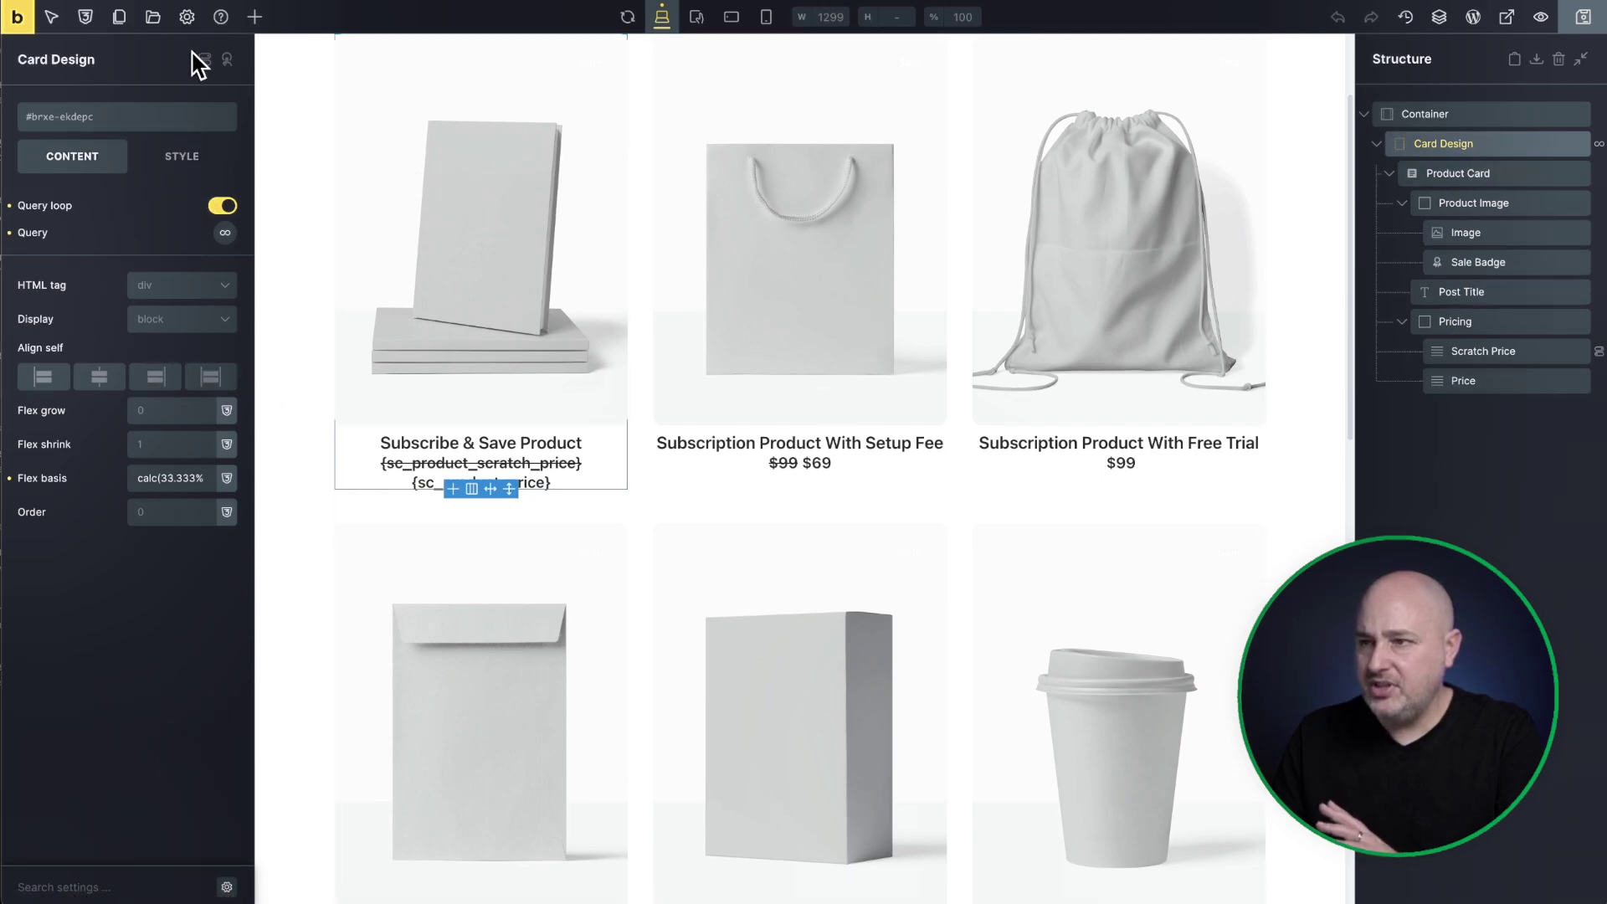
click(254, 16)
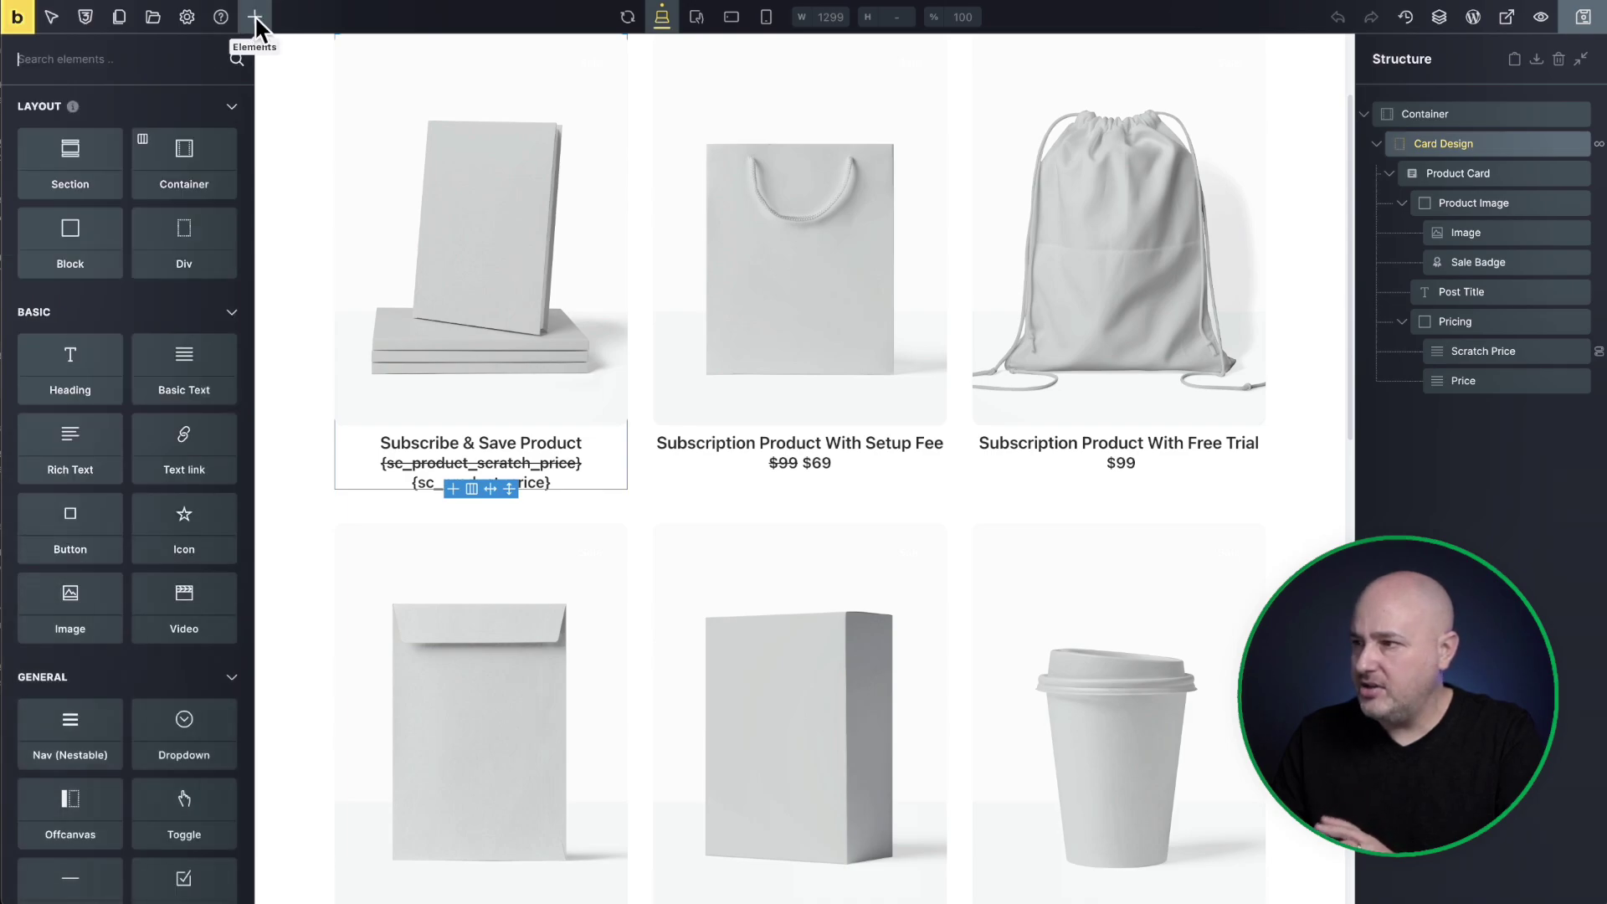
click(1483, 173)
right_click(1485, 179)
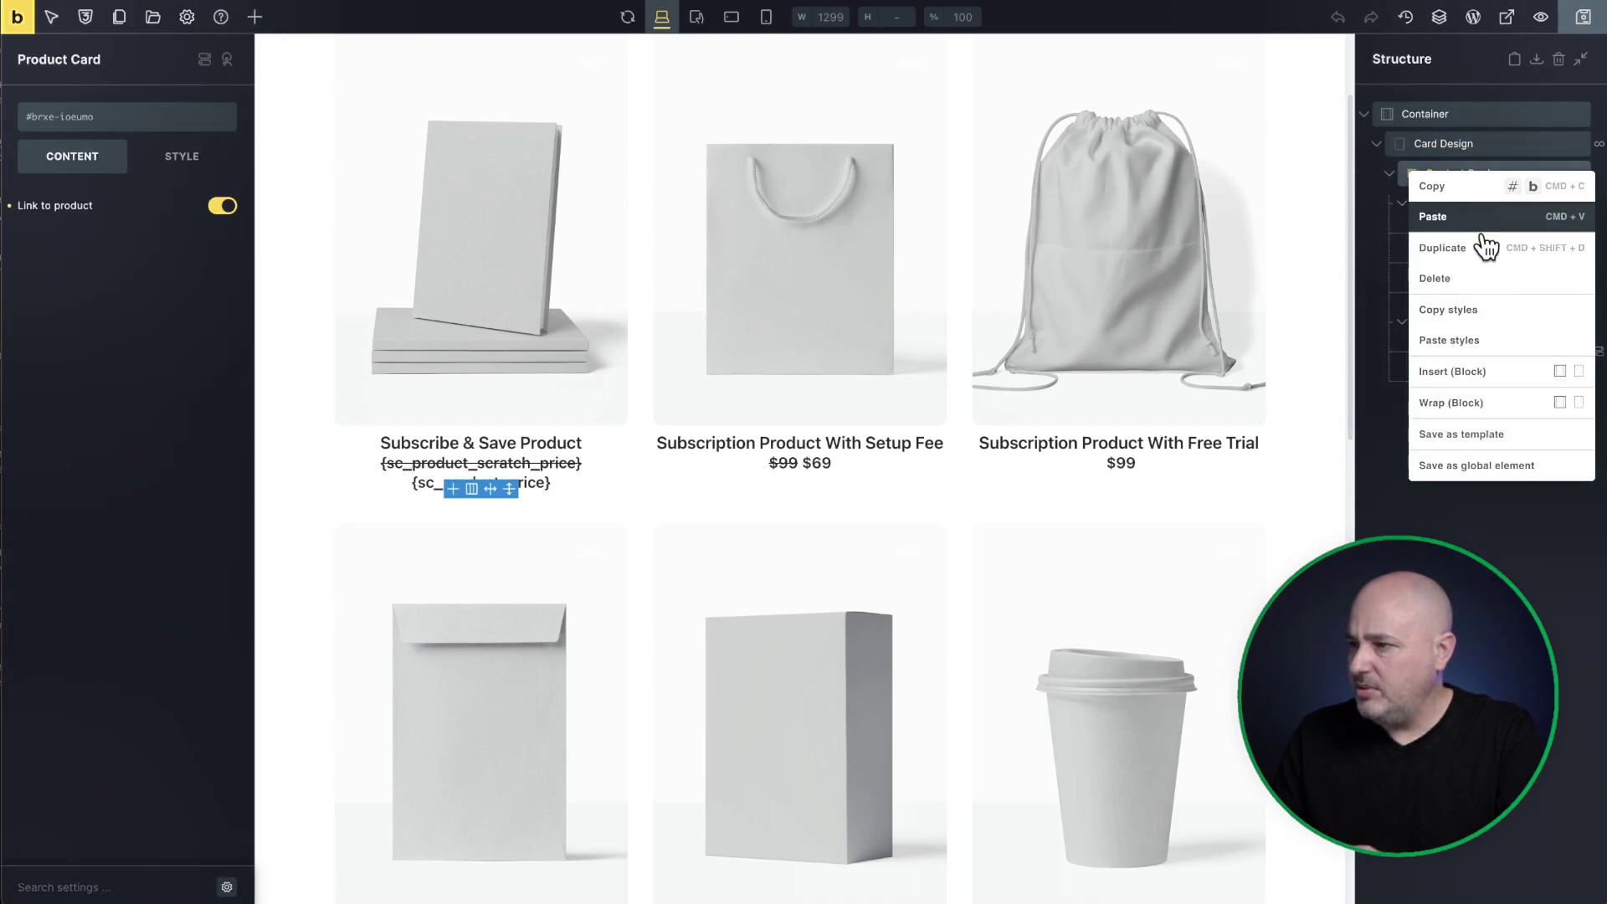
click(1486, 294)
Add a Product Card from the SureCart layout elements inside the empty Card Design loop.
click(256, 16)
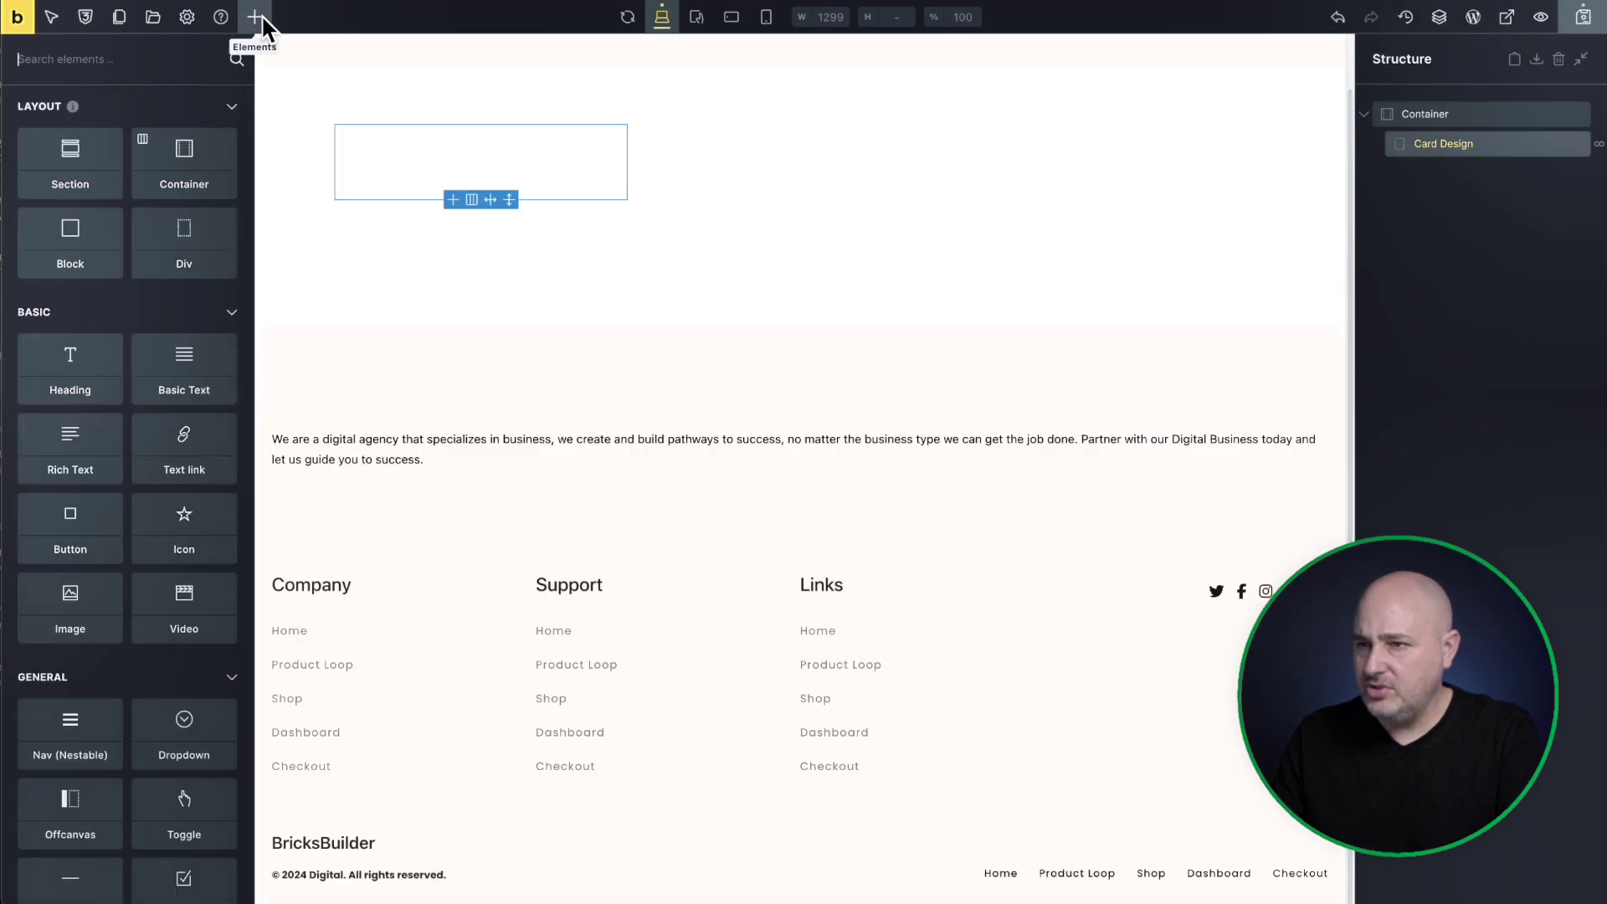
scroll(142, 406, down, 10)
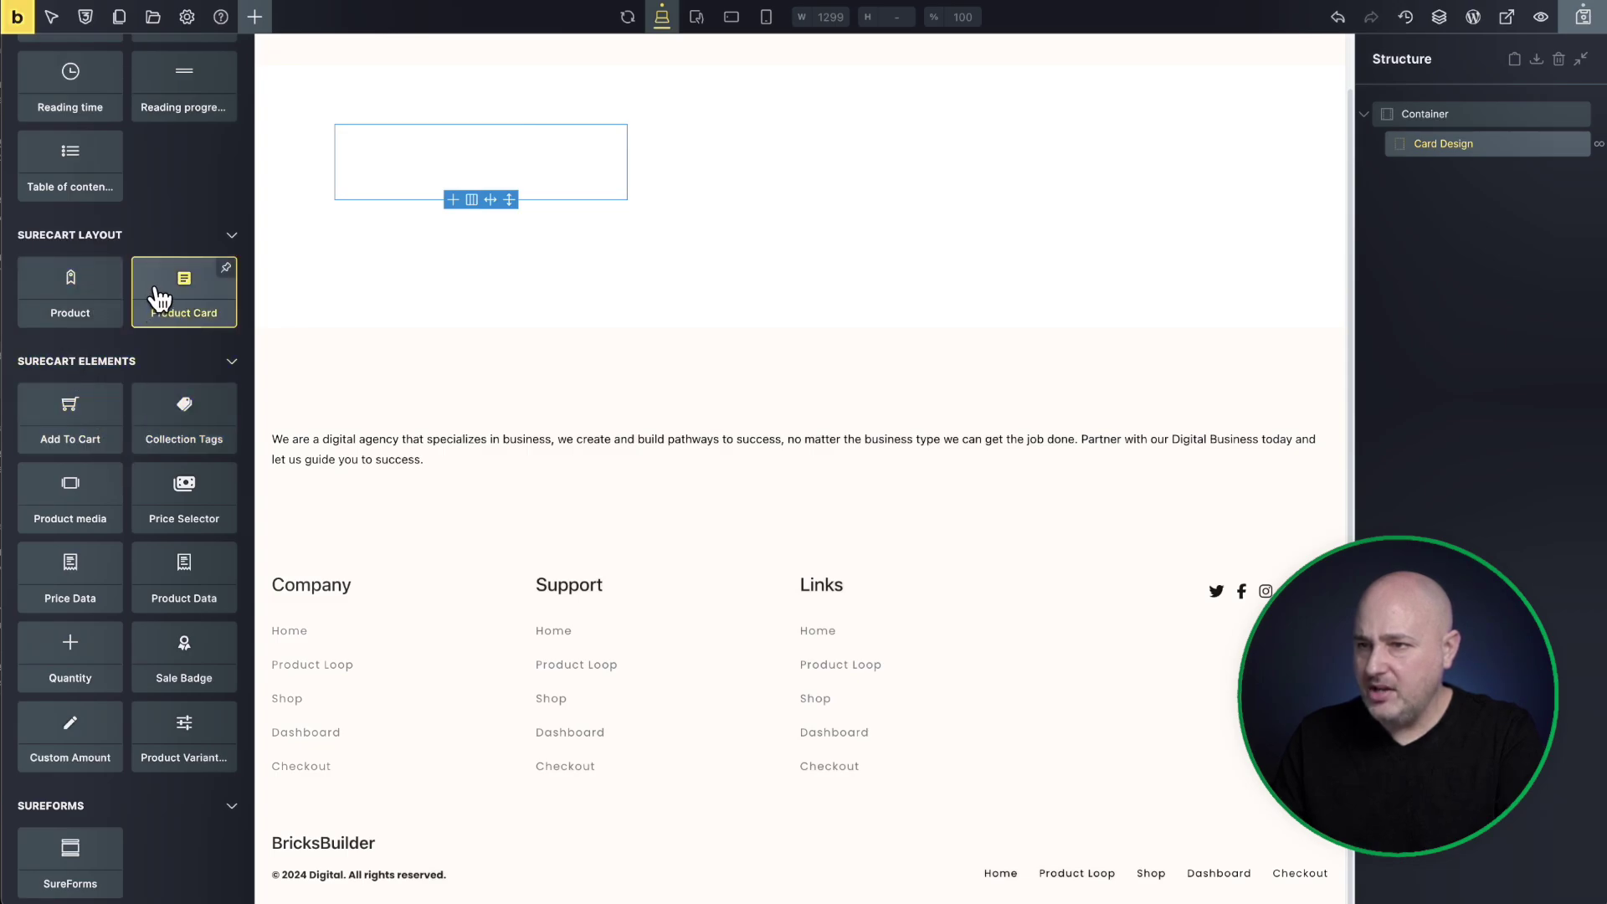
drag(159, 299, 1458, 150)
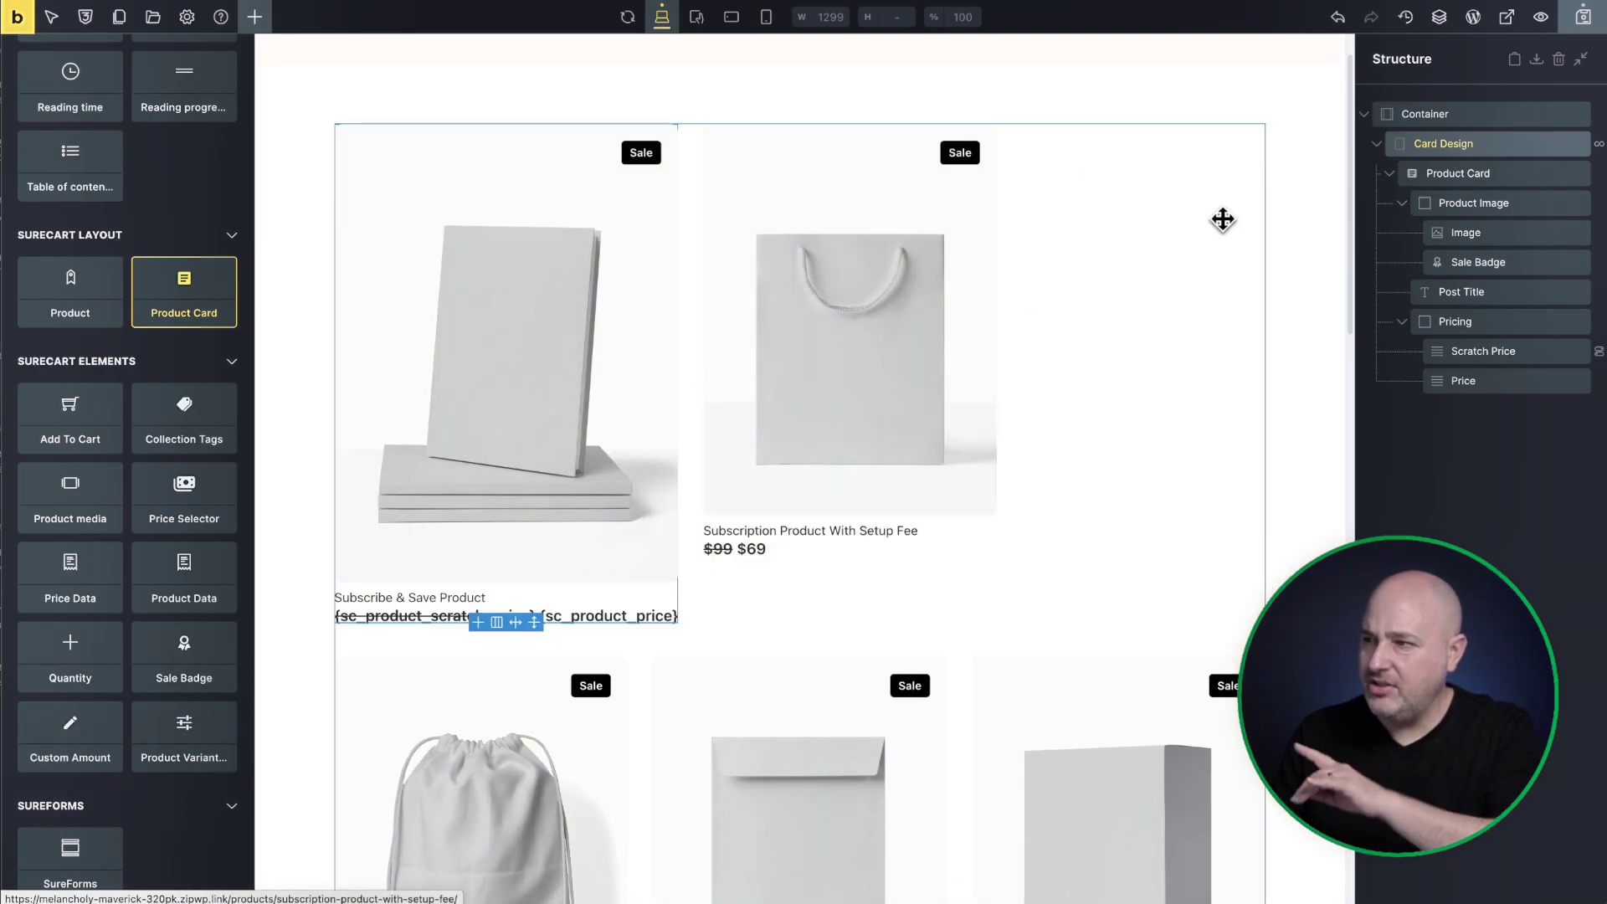
Examine the new product cards in the loop, the Card Design and Scratch Price settings, and the Sale Badge's content and style options.
click(1482, 174)
click(1485, 151)
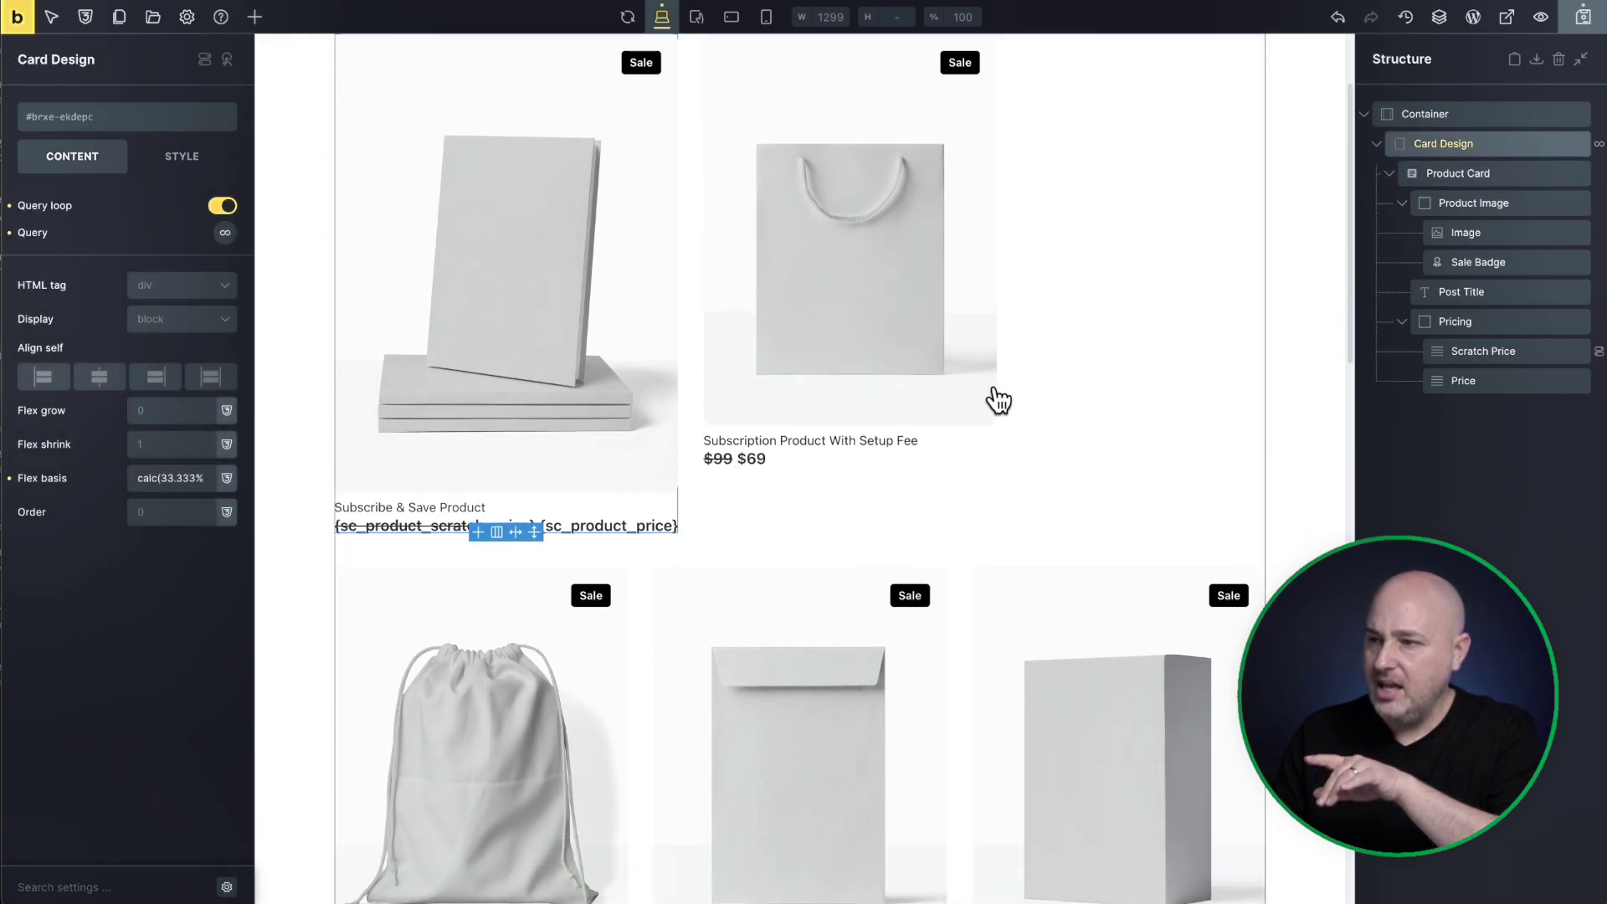
scroll(1068, 347, up, 2)
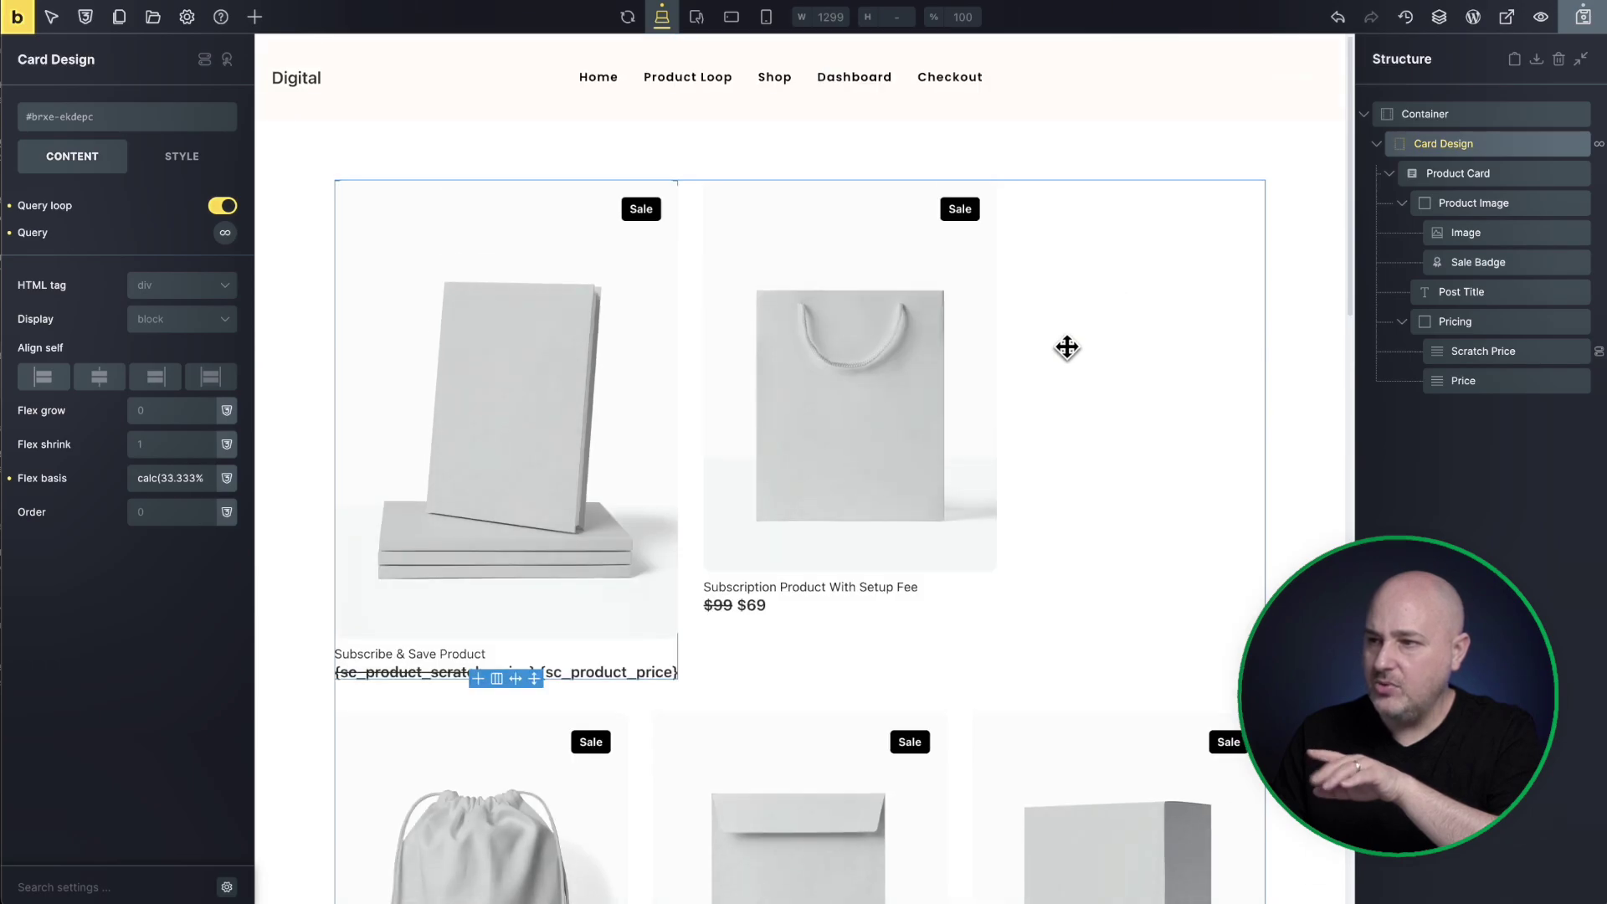
scroll(656, 509, down, 2)
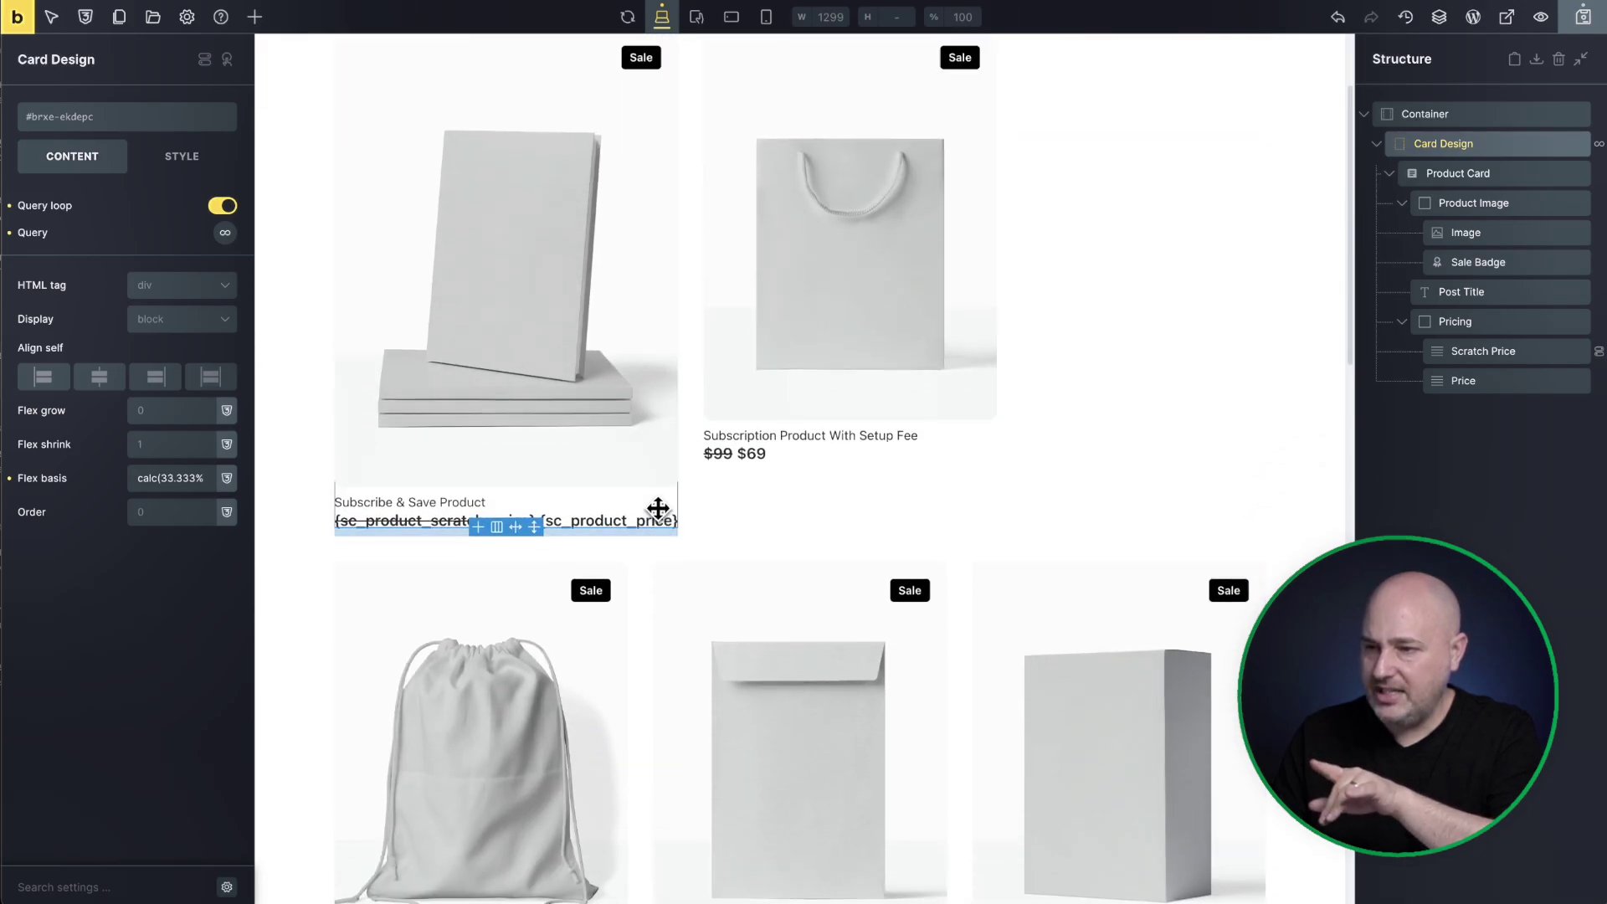
click(429, 533)
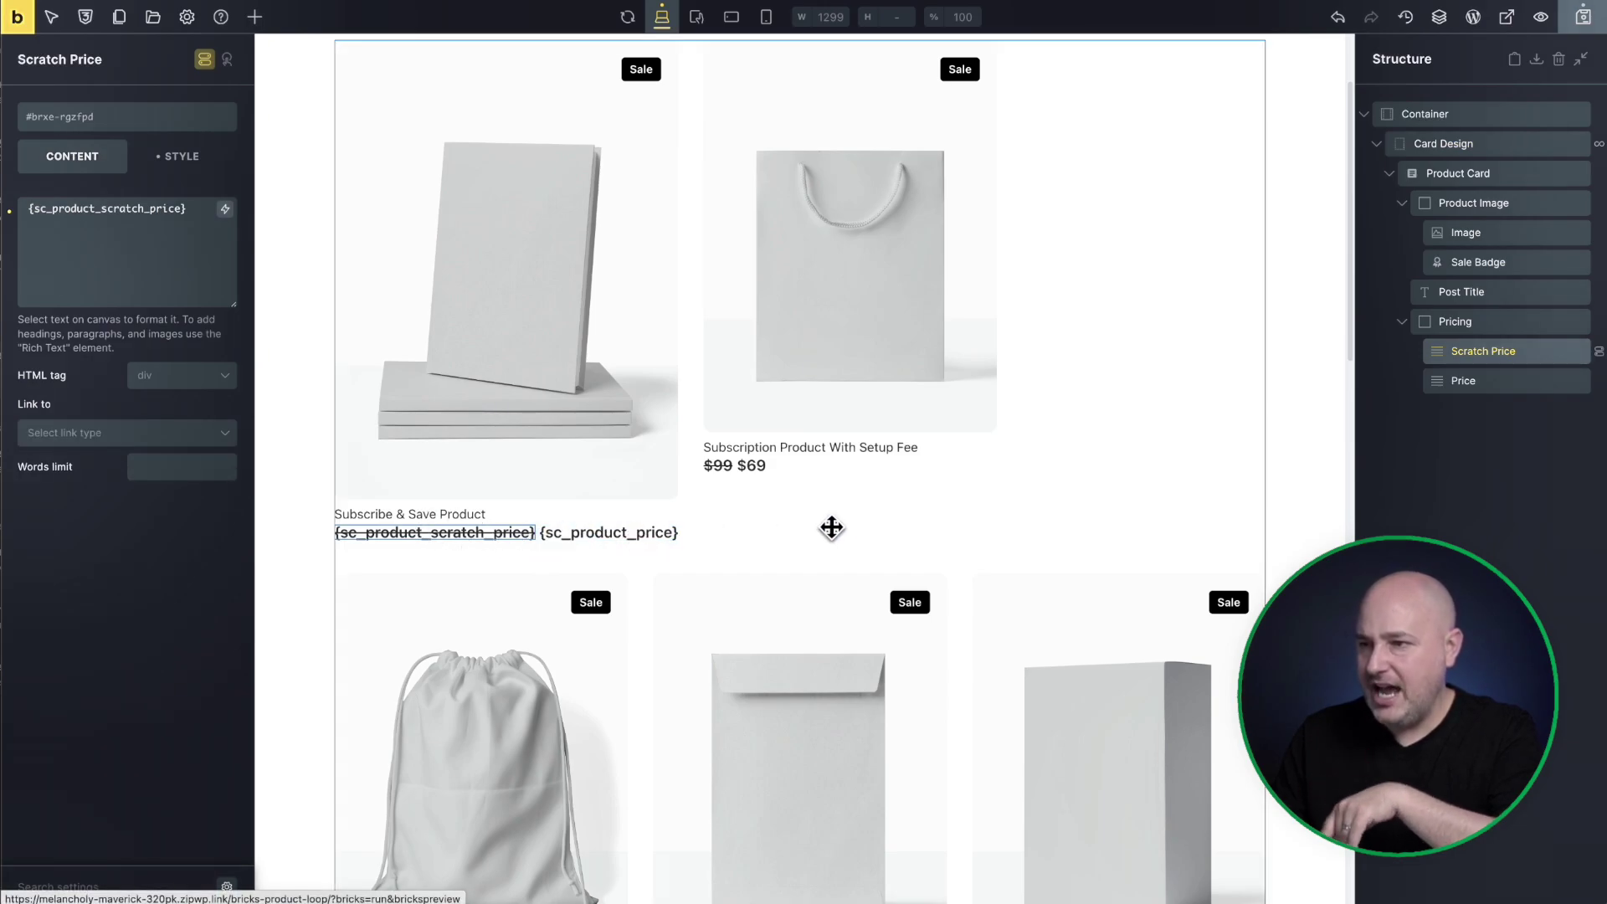
scroll(921, 525, up, 2)
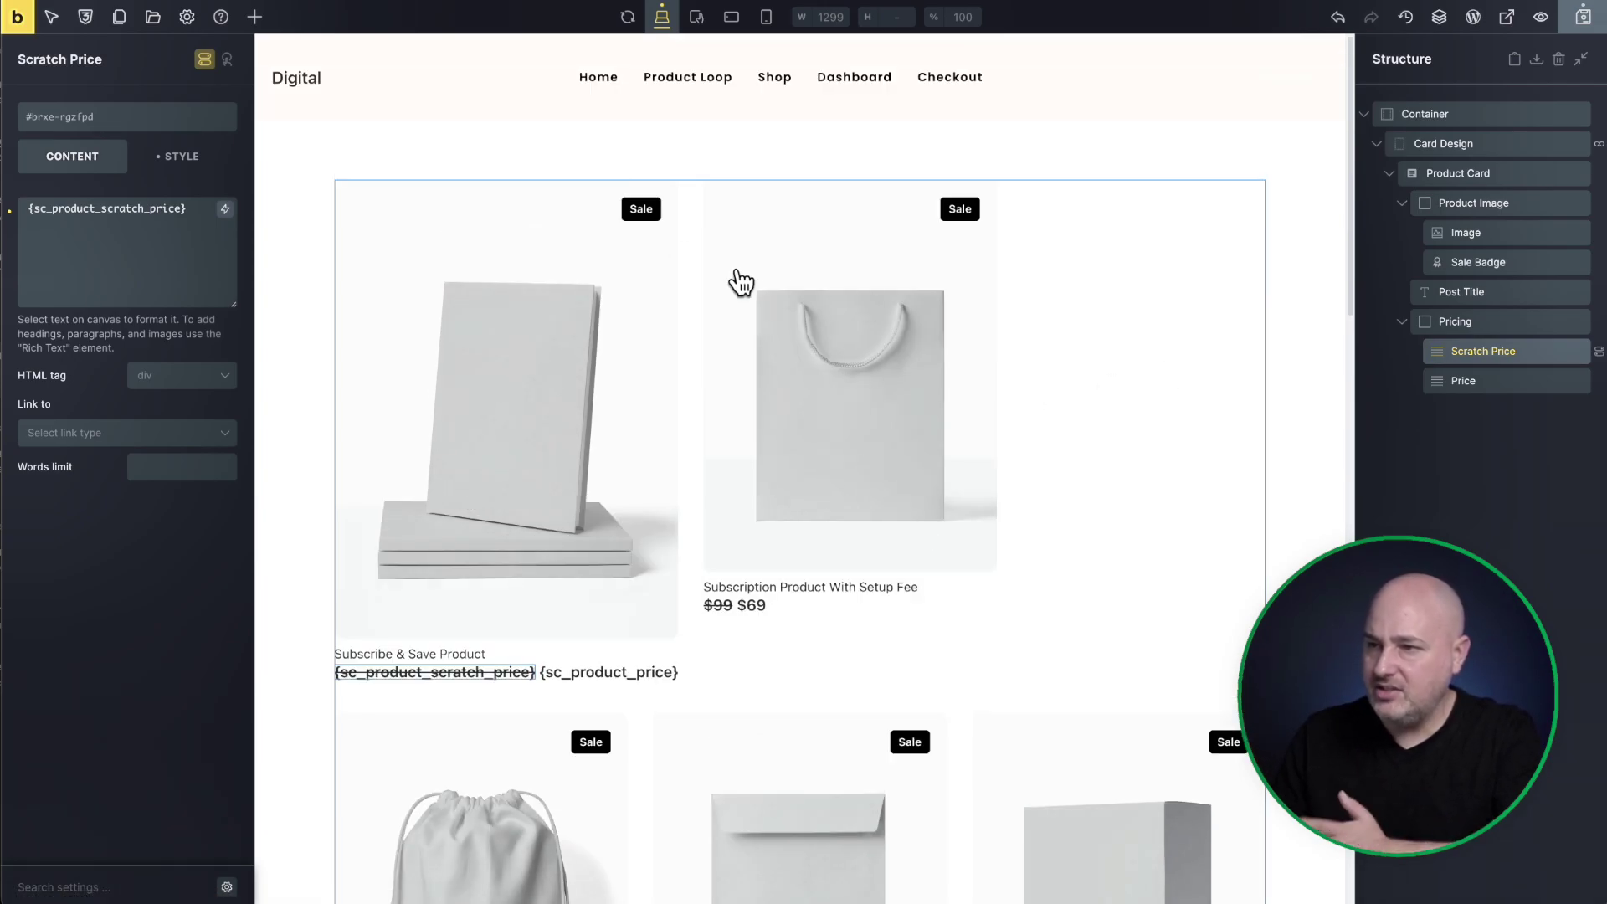
click(640, 208)
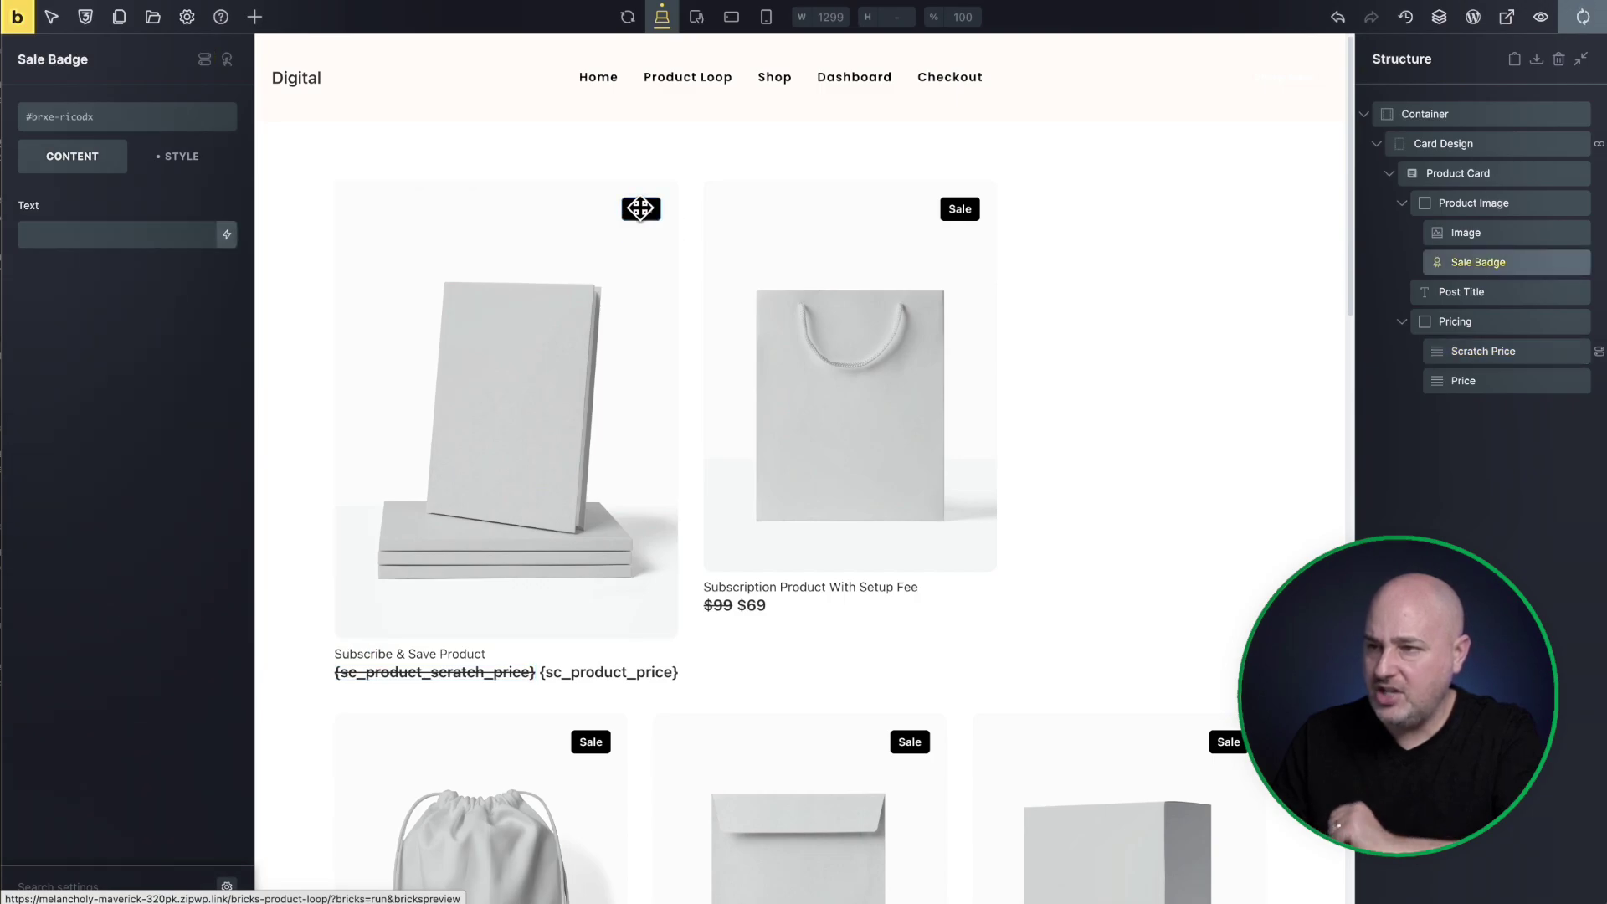
click(137, 233)
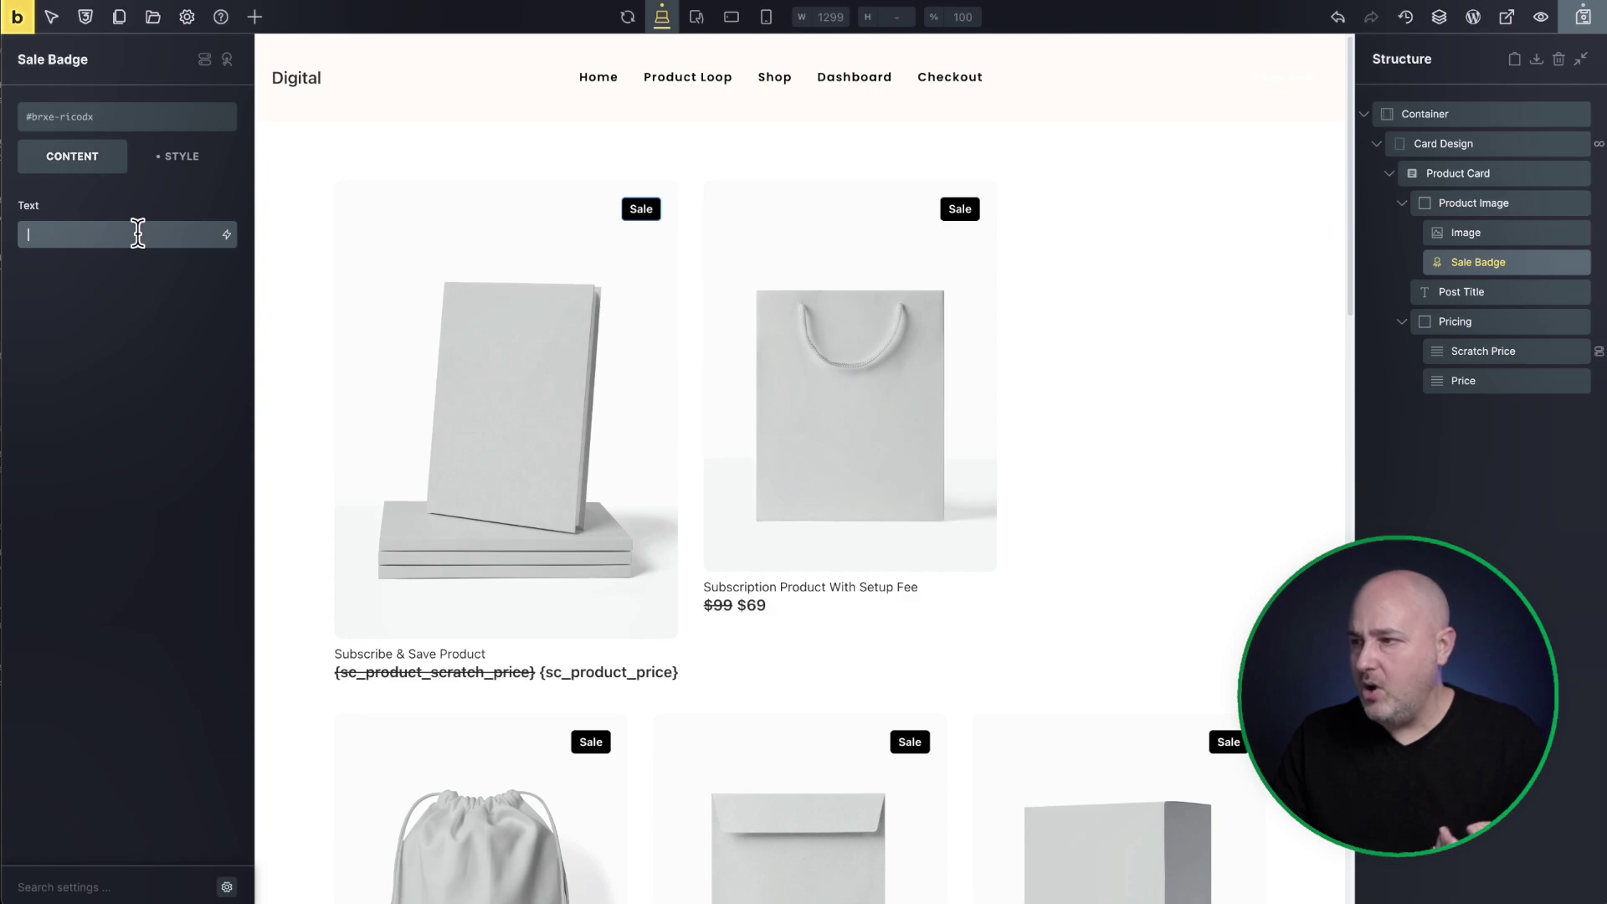
click(178, 159)
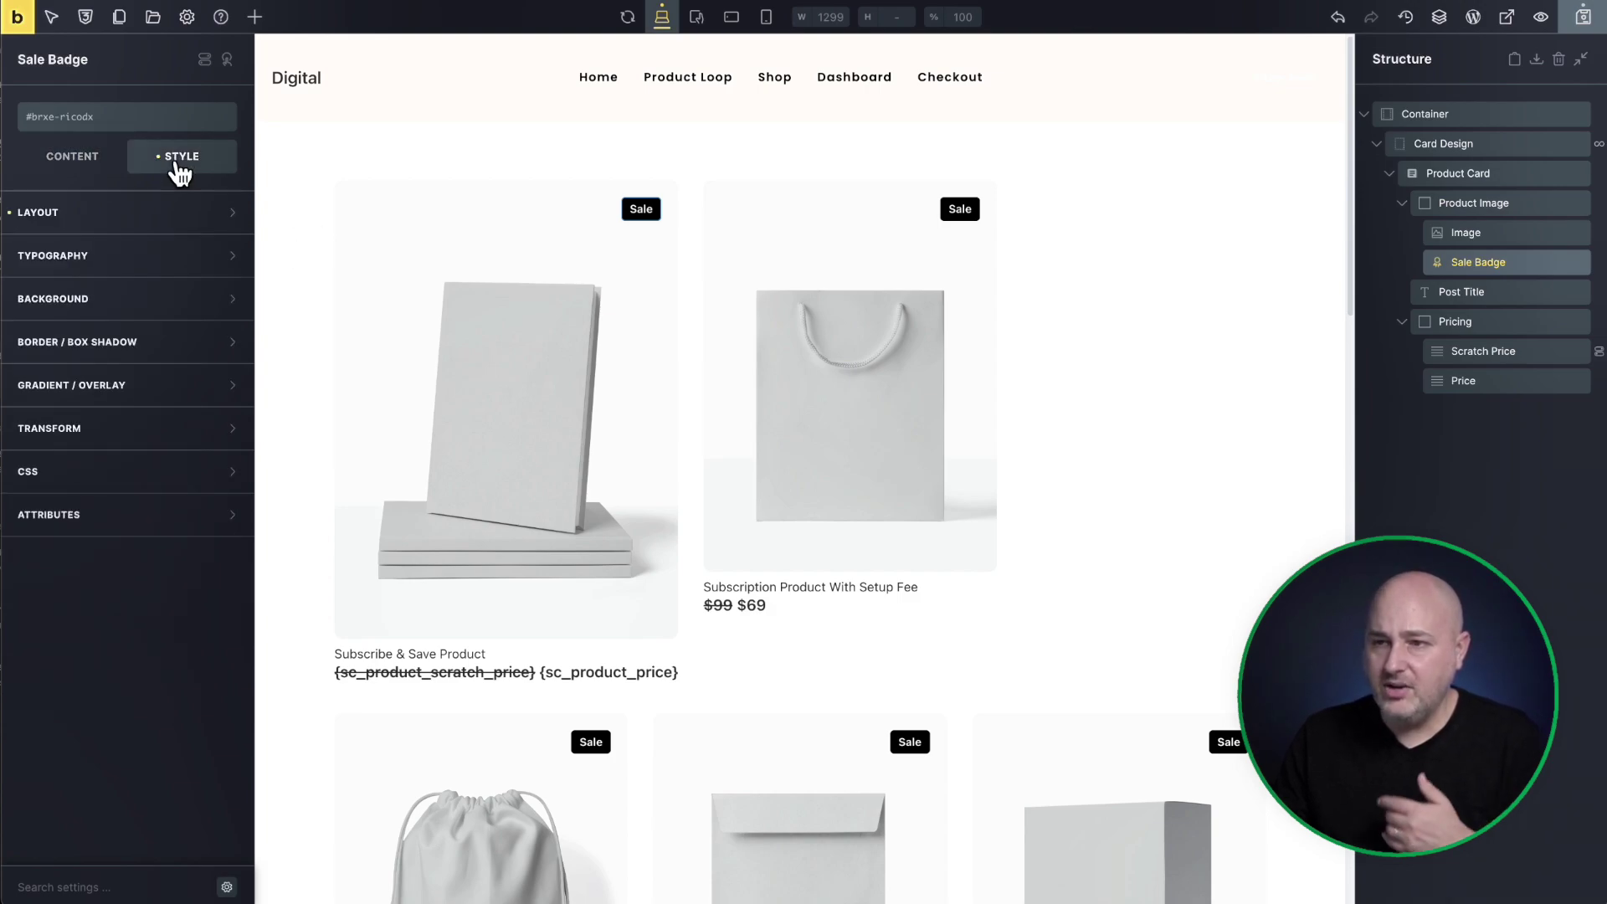
click(72, 159)
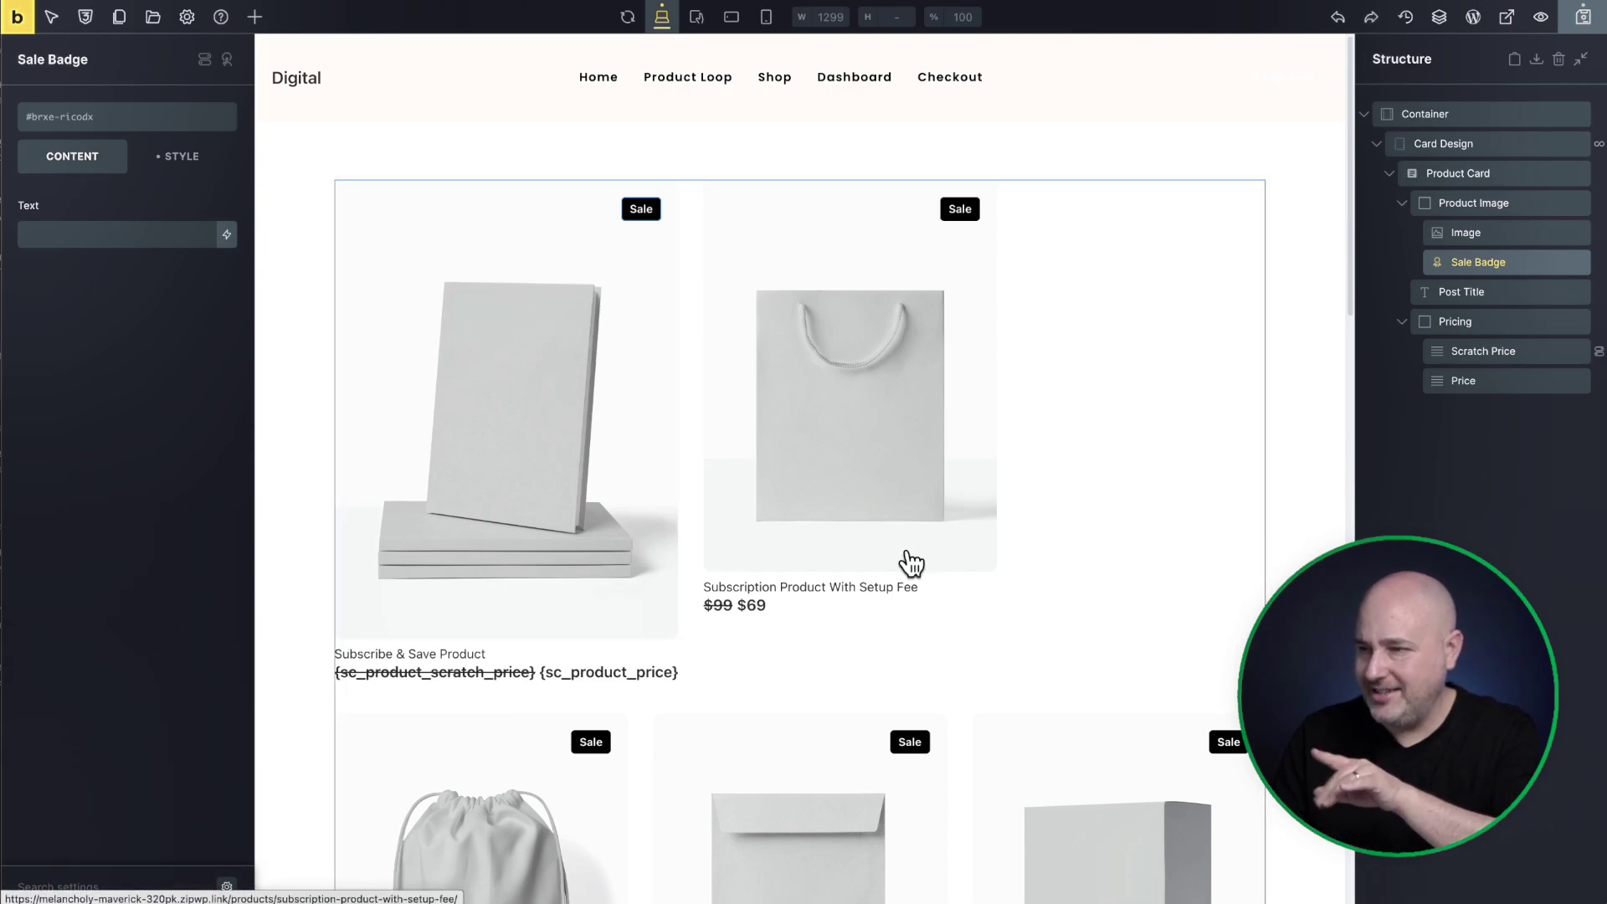
Set the flex wrap of the Pricing block inside the Product Card to Wrap.
scroll(887, 502, down, 1)
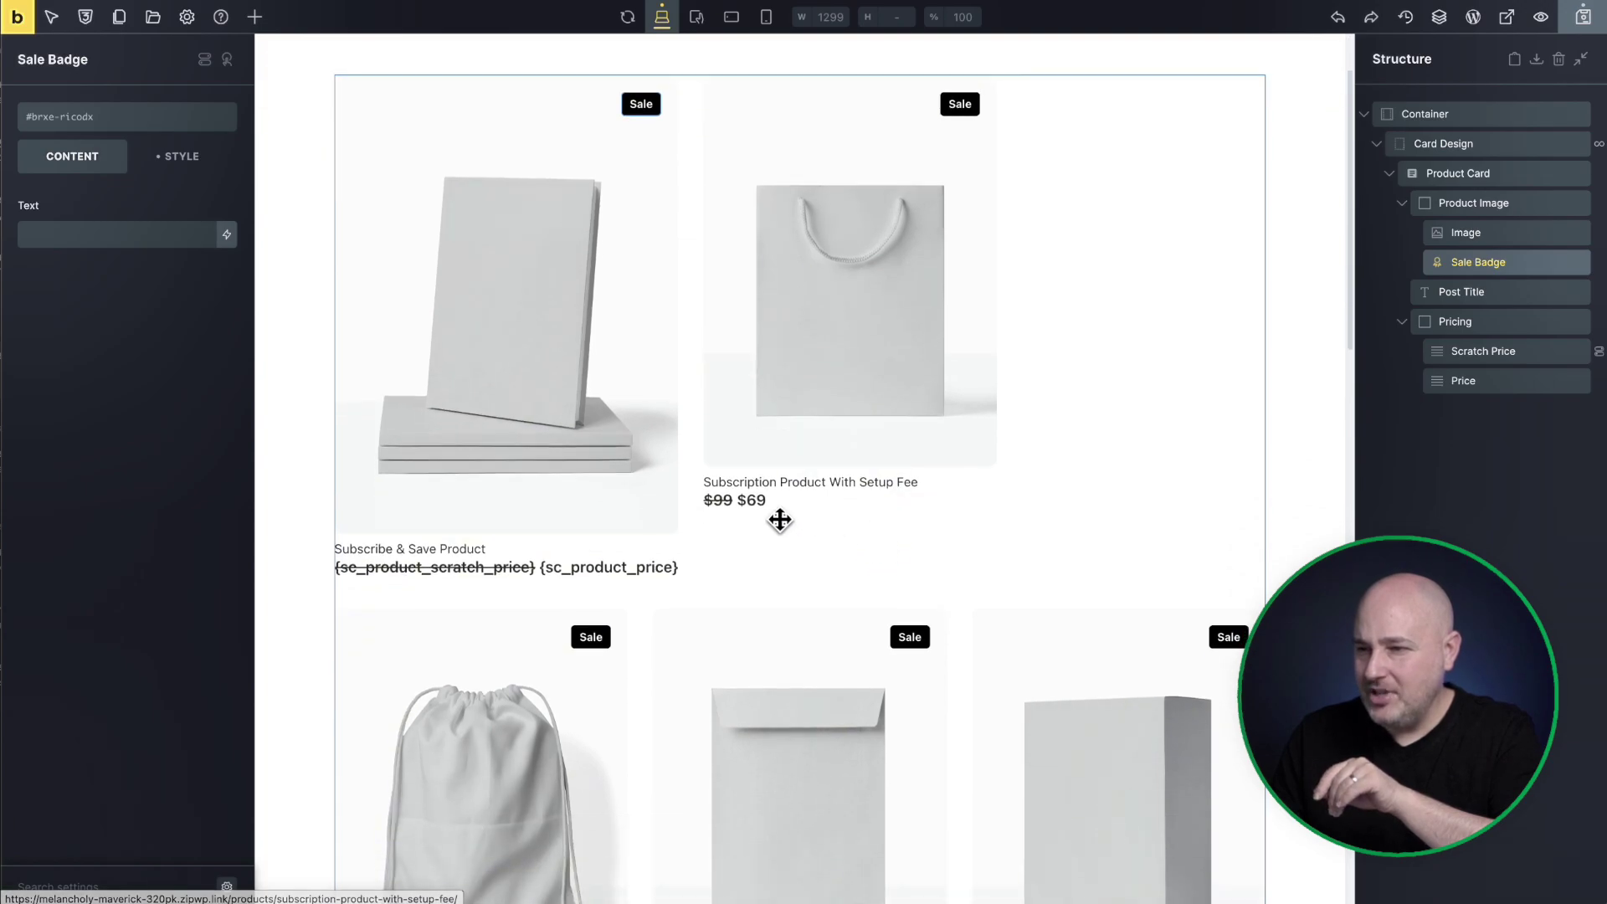
click(524, 566)
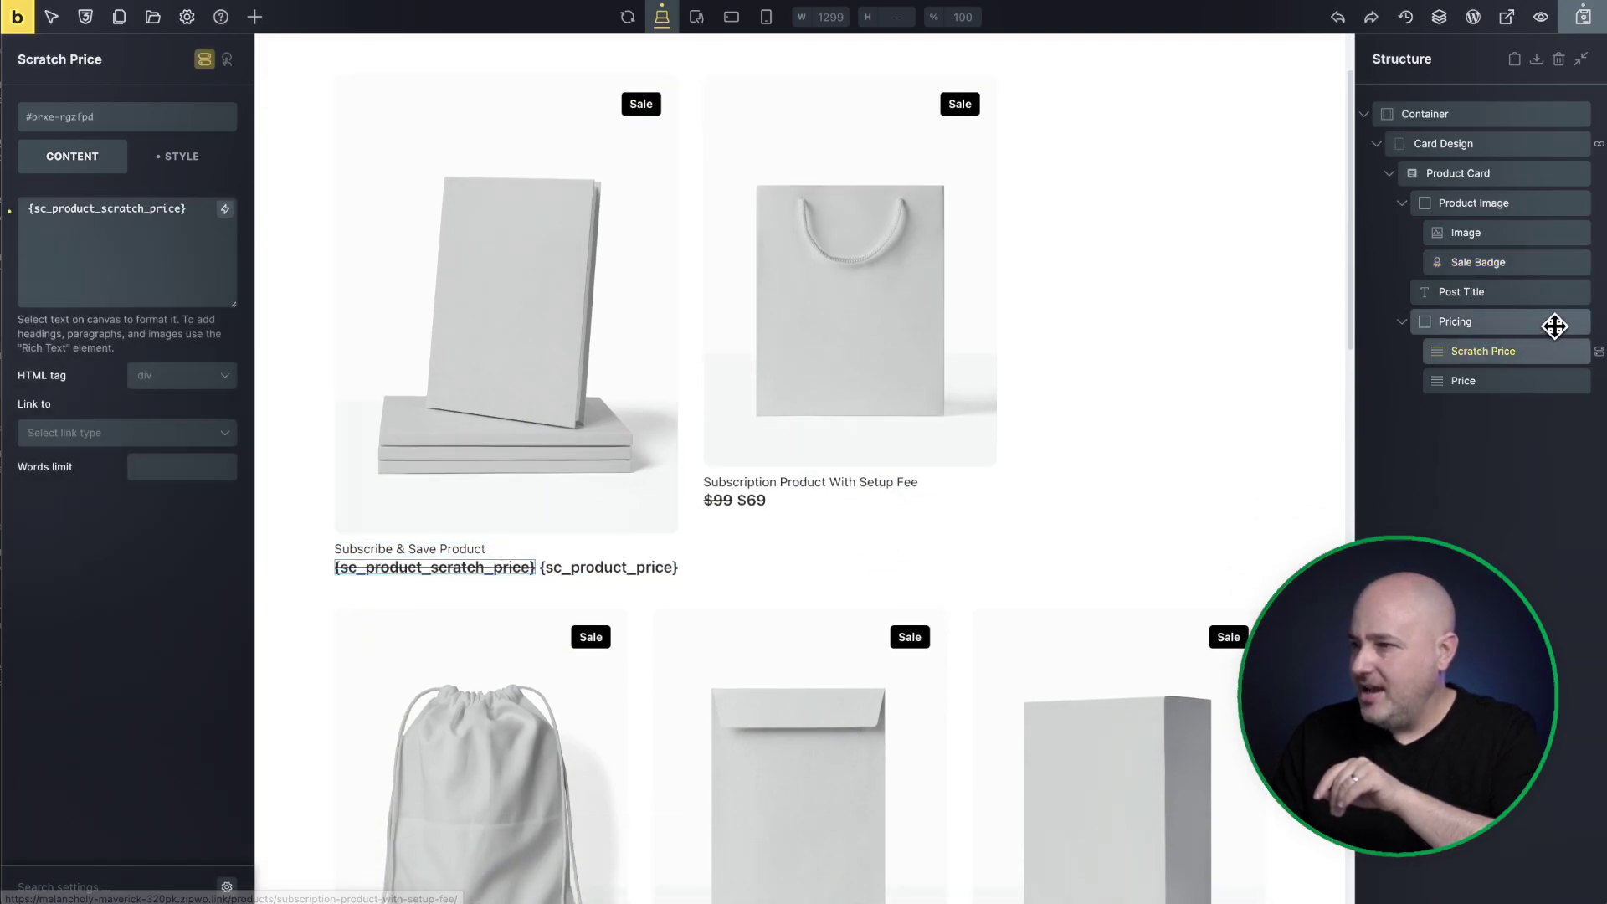
click(1489, 323)
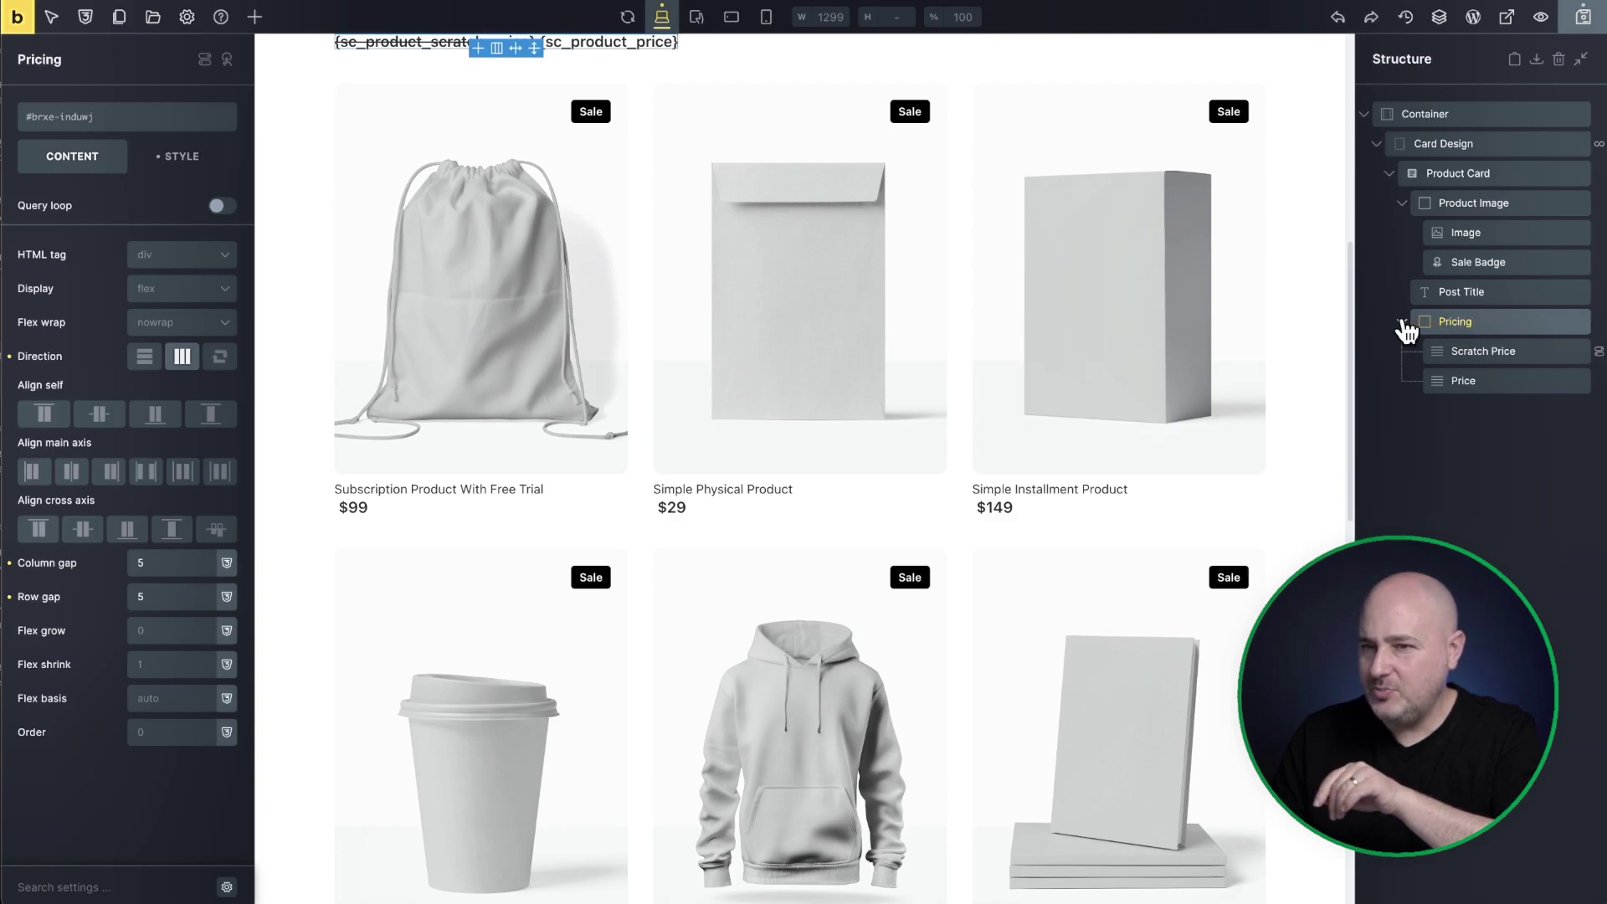
click(215, 323)
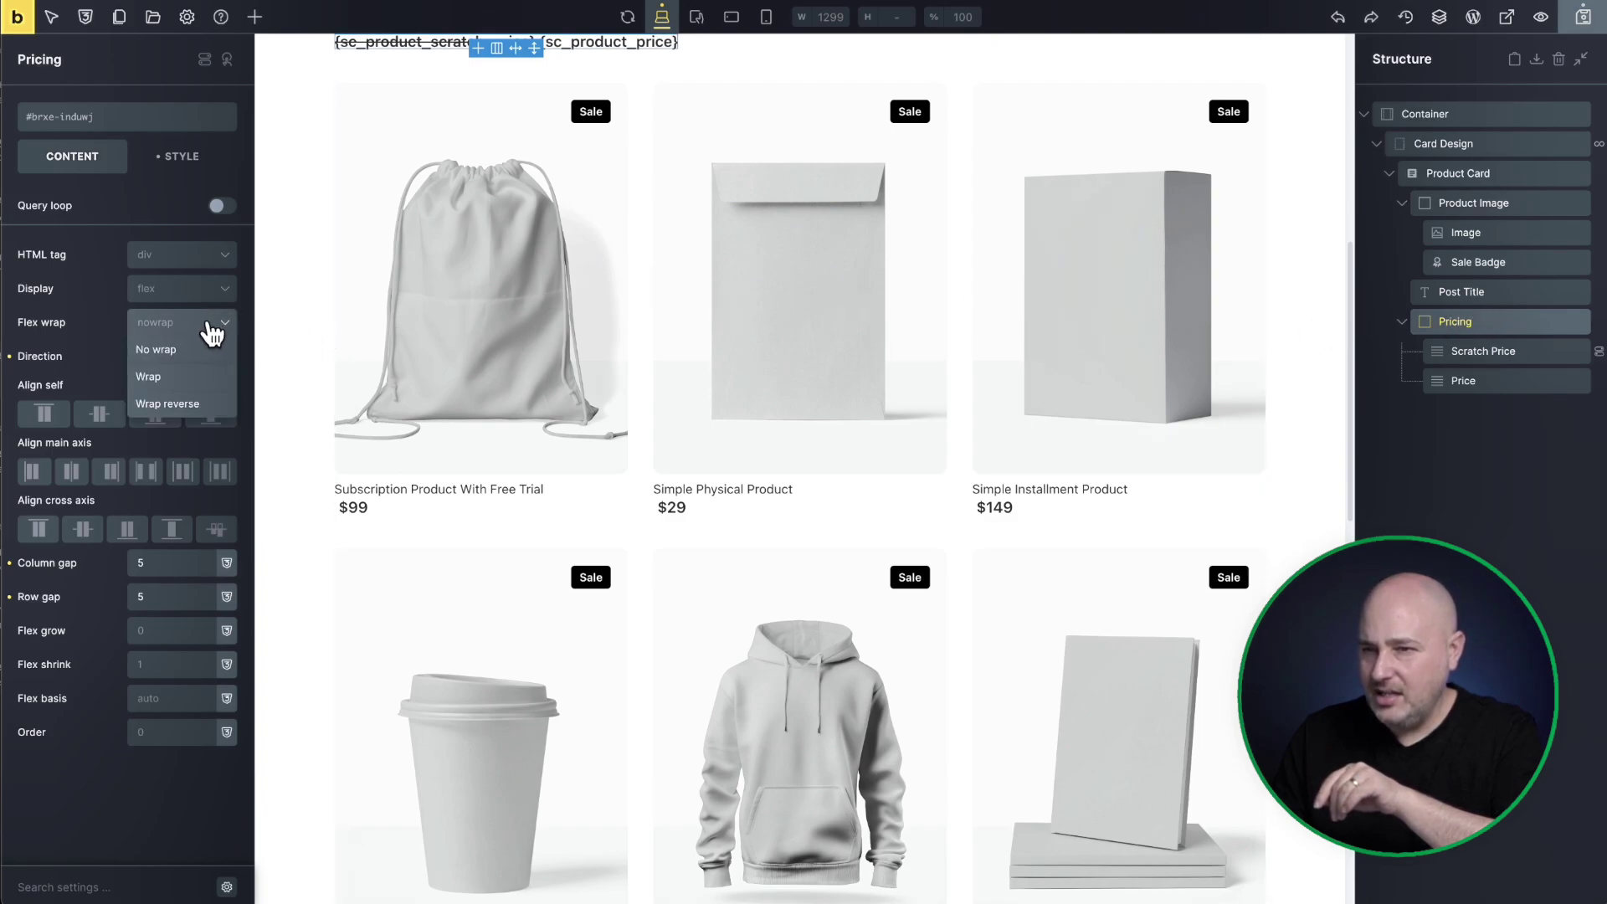
click(185, 377)
scroll(666, 388, up, 2)
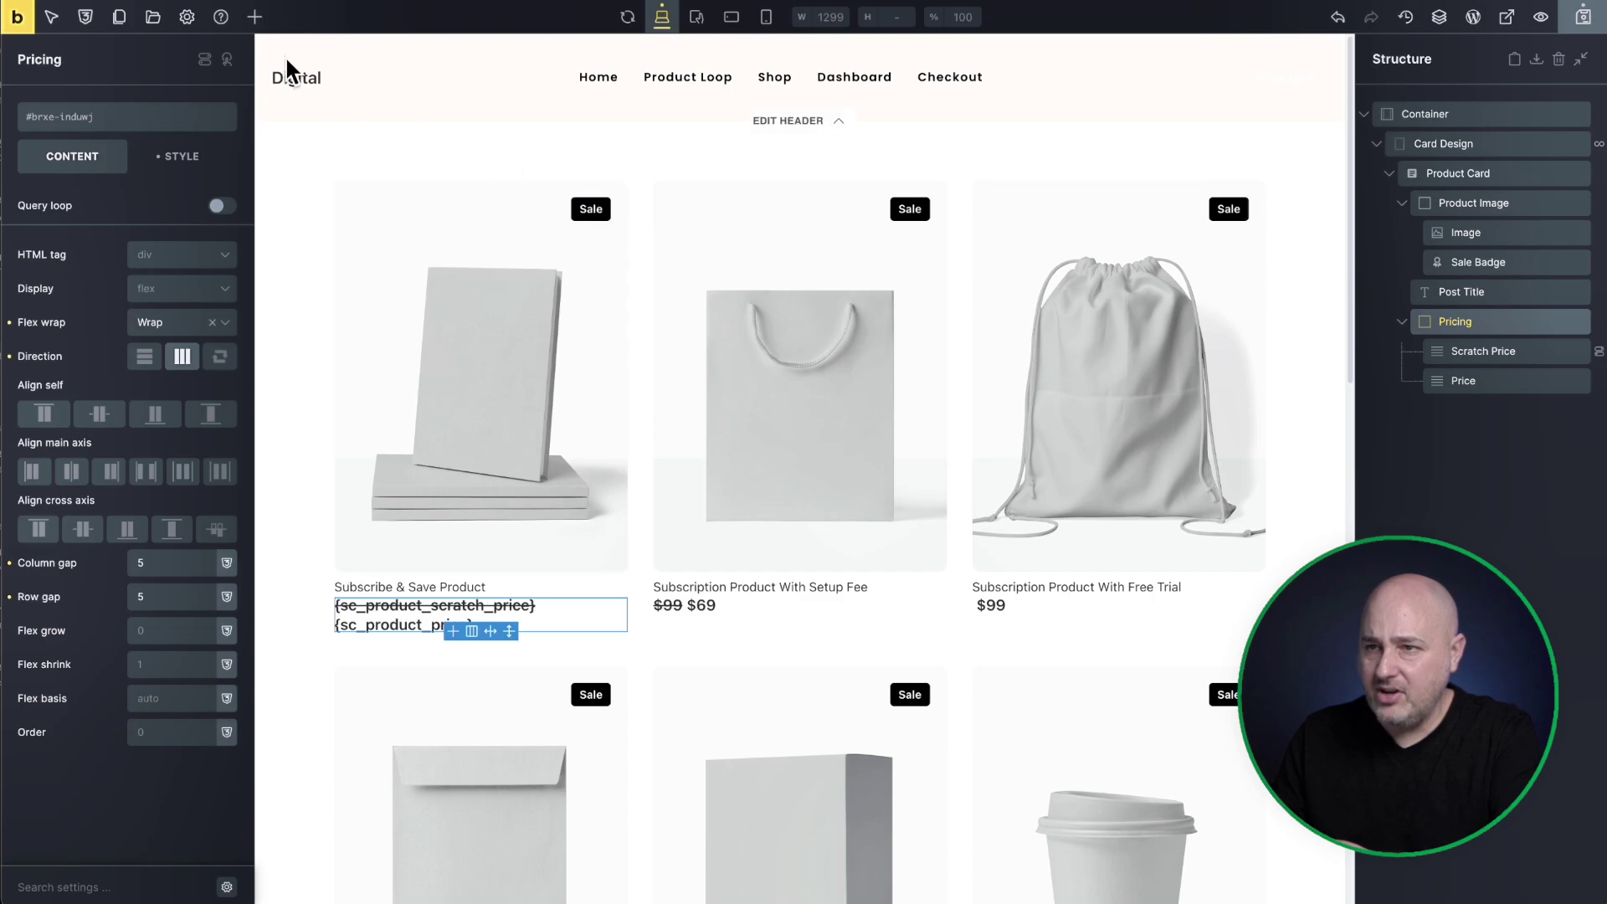
Review the available SureCart elements, save the page, and check the product loop's cards, prices and sale badges on the front end.
click(255, 17)
scroll(159, 253, down, 15)
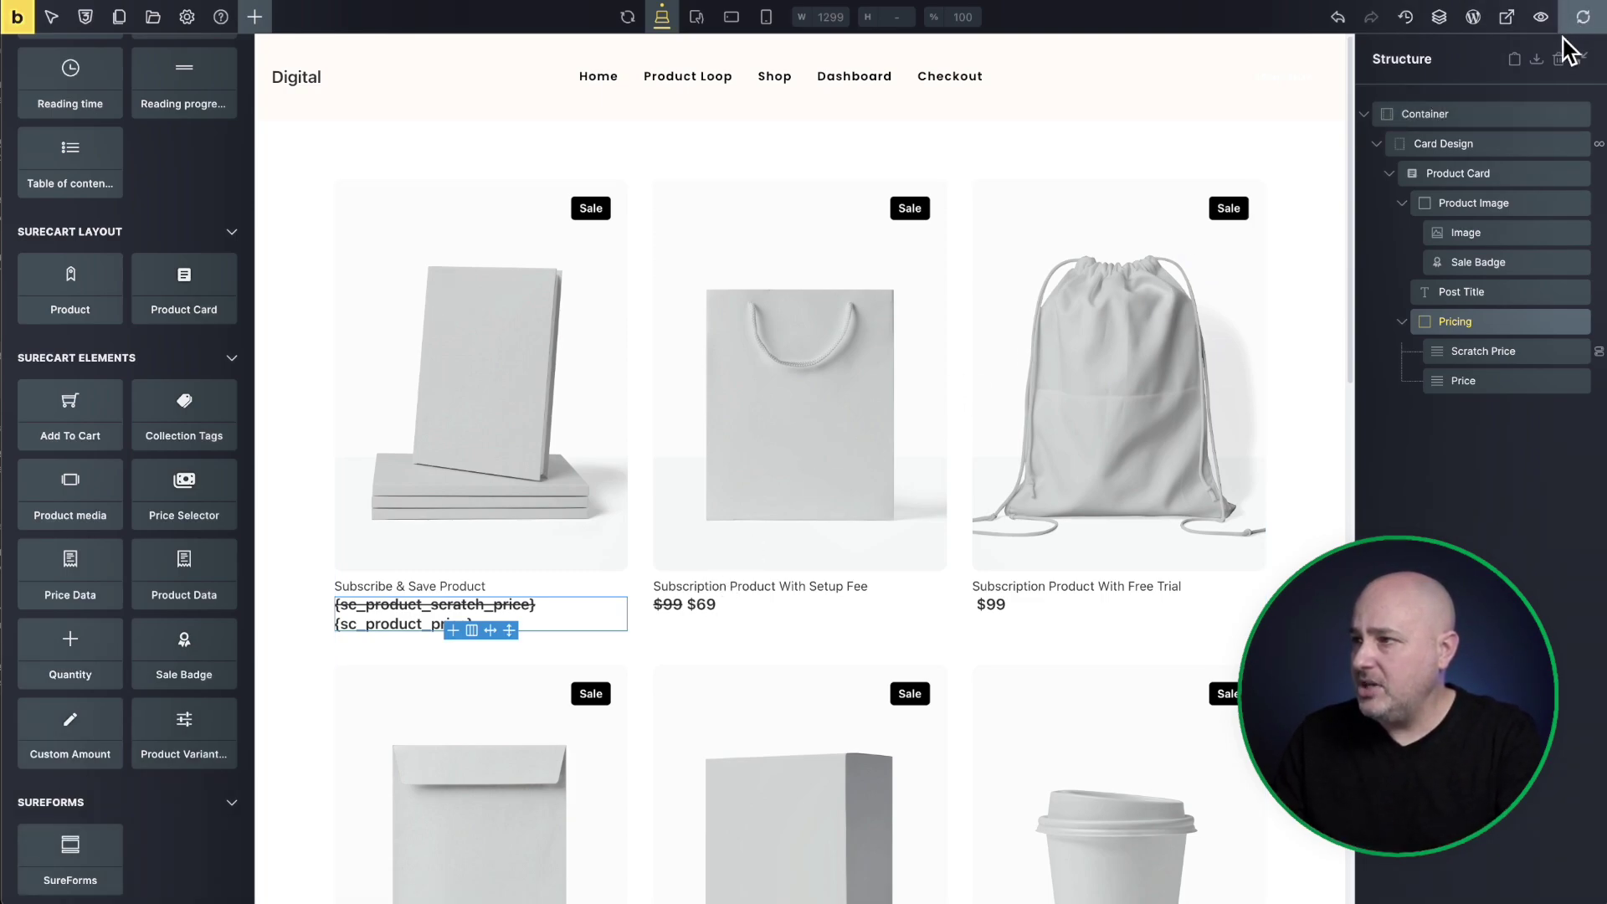
click(1509, 26)
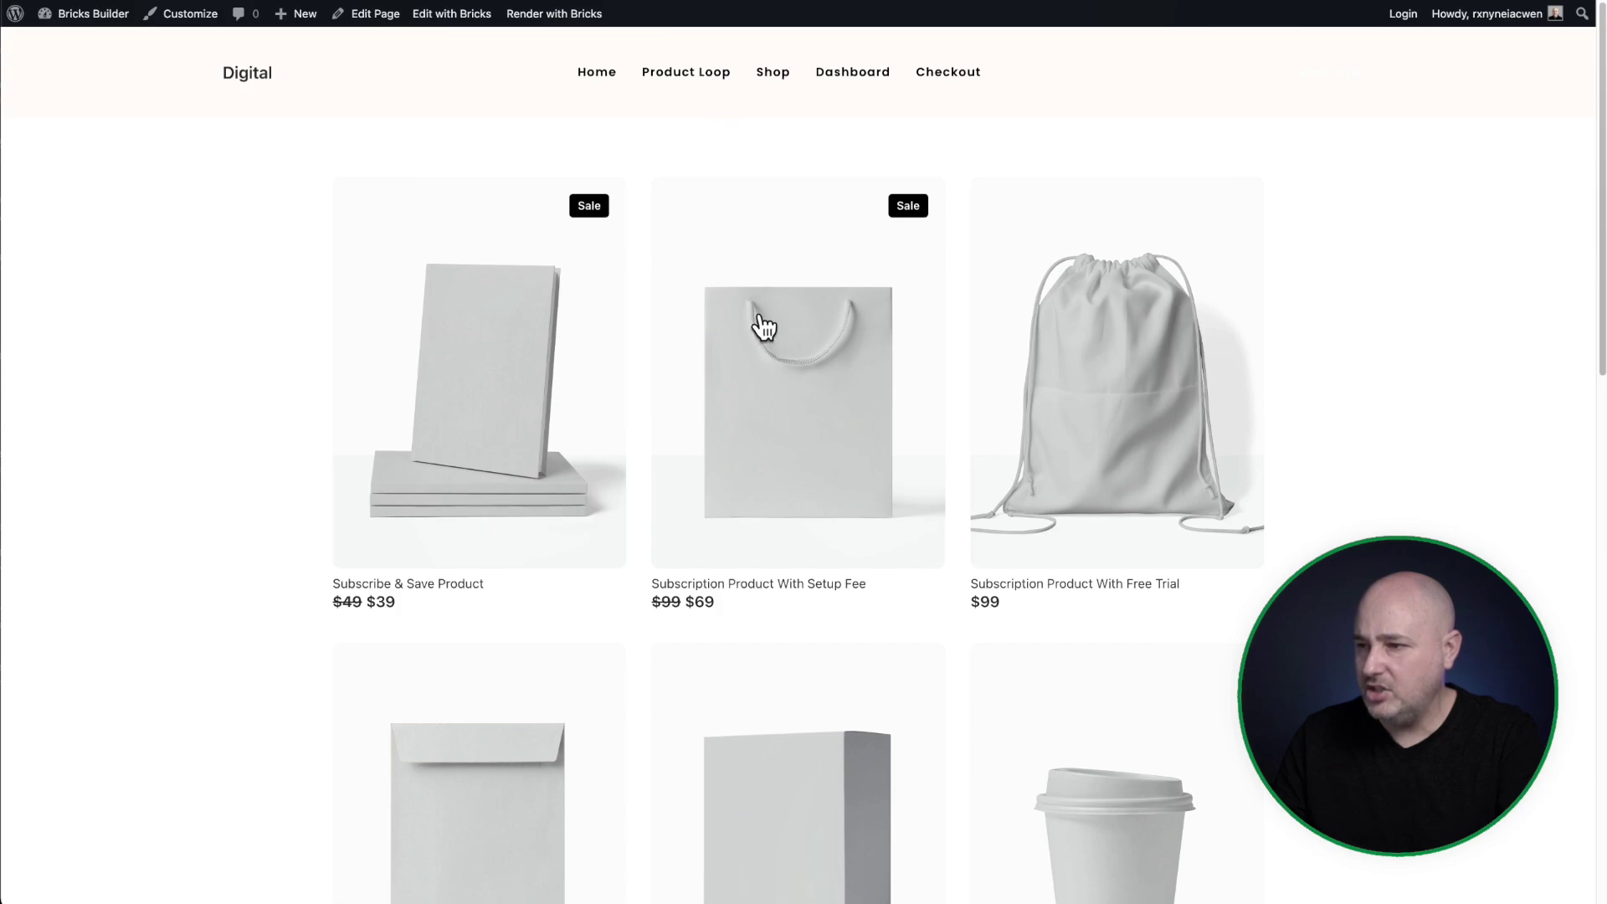
click(695, 499)
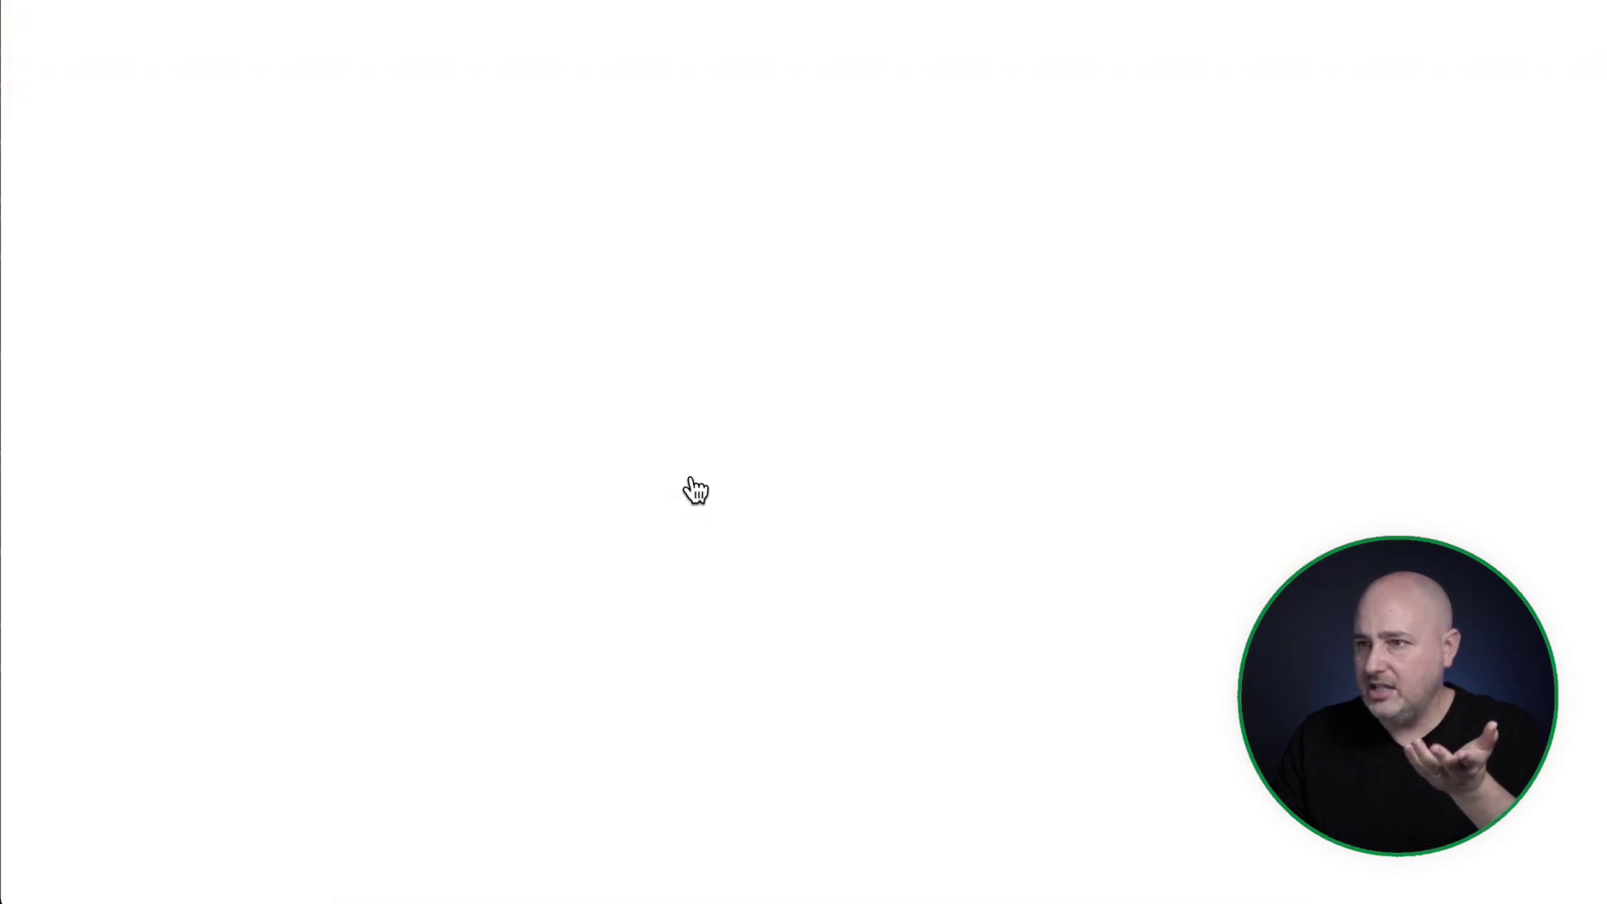
scroll(697, 483, down, 5)
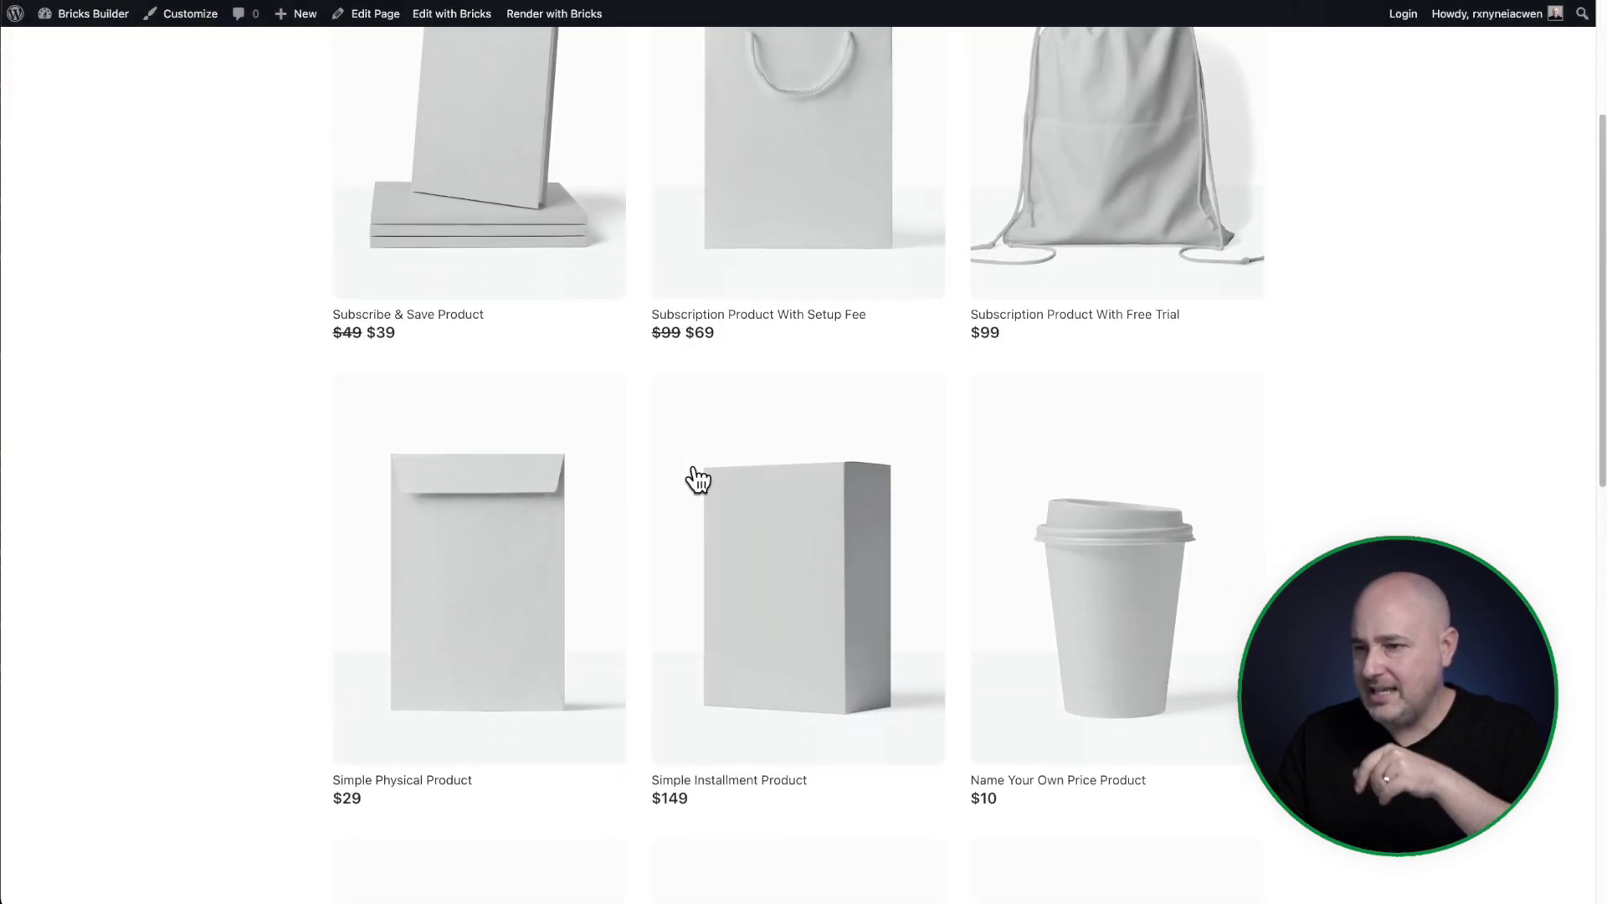
scroll(697, 479, down, 5)
scroll(689, 477, up, 10)
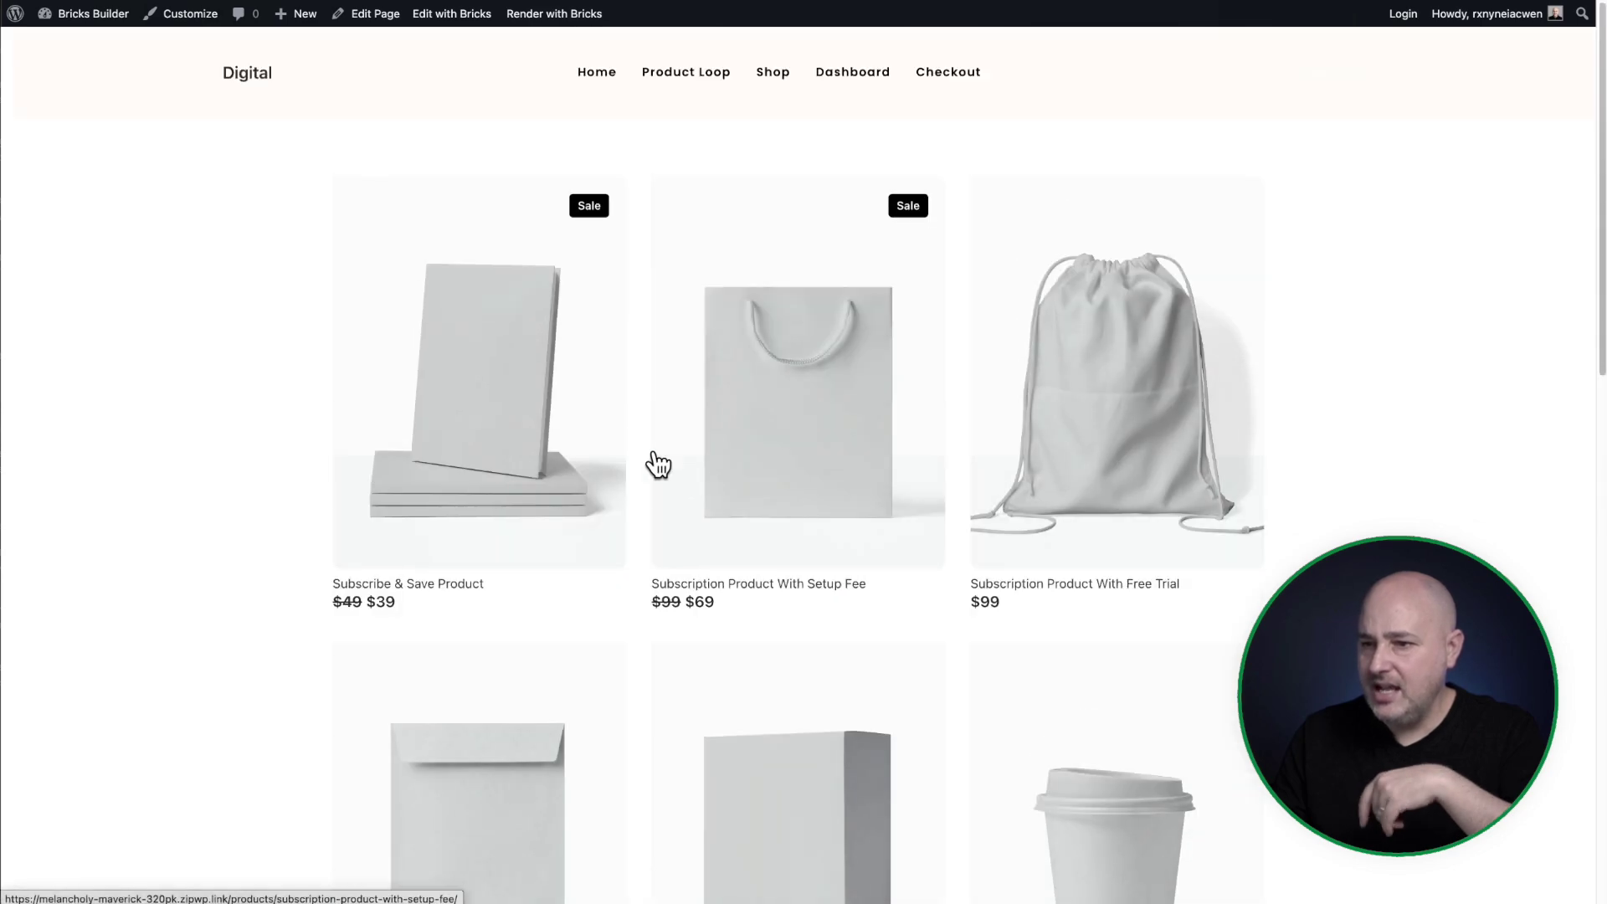
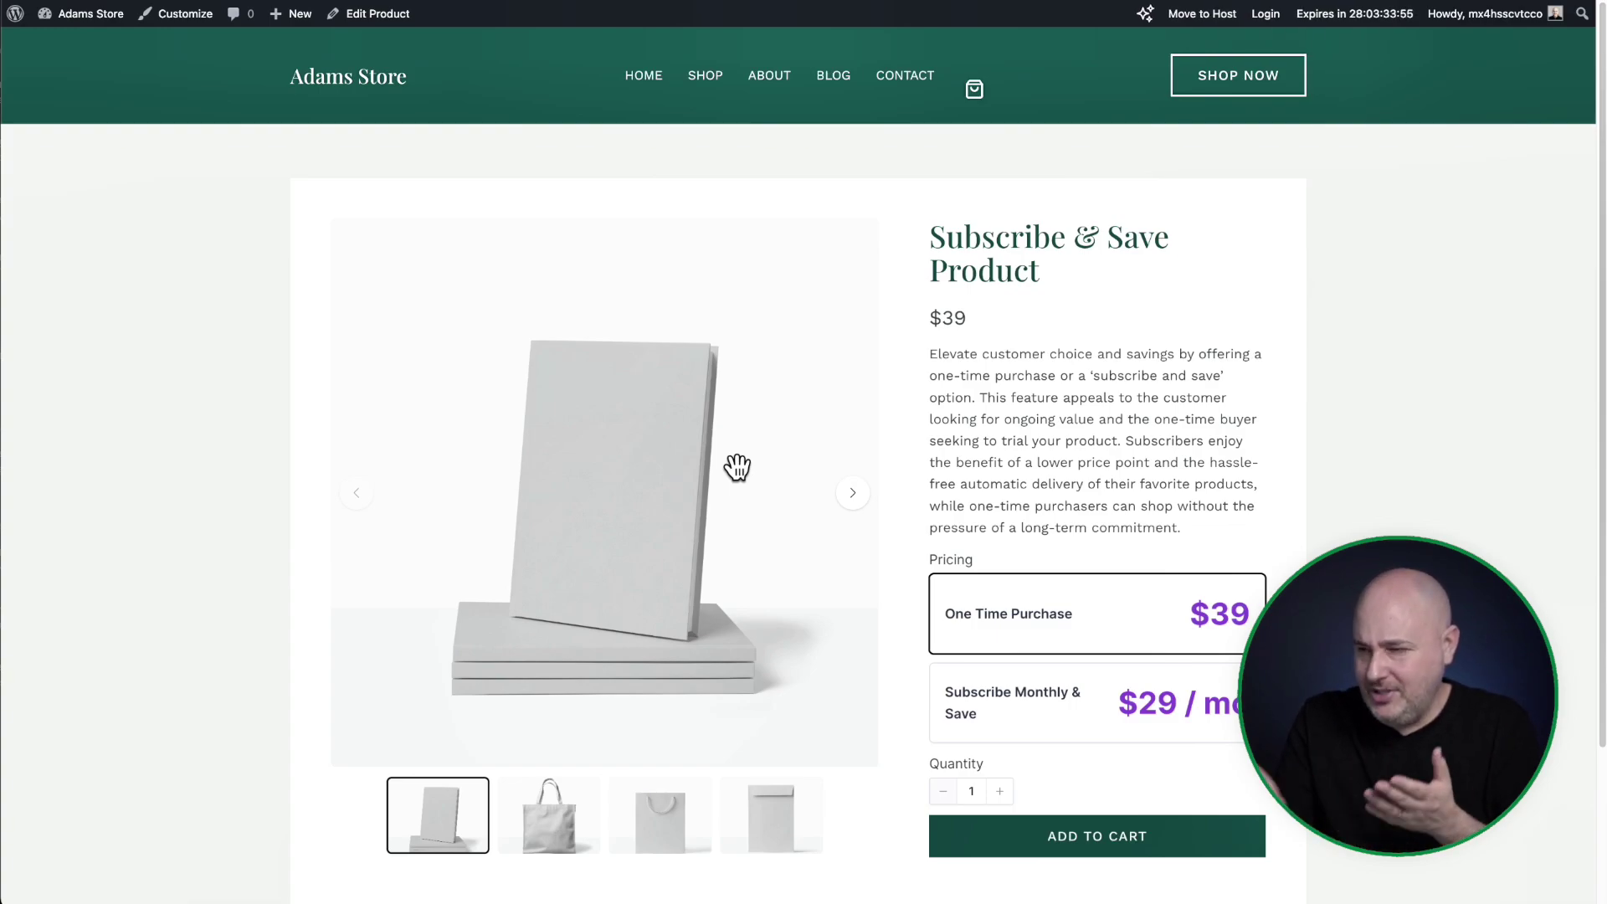
Check the Subscribe & Save product page on Adams Store, and open the Products template part from the site's patterns.
scroll(737, 467, down, 3)
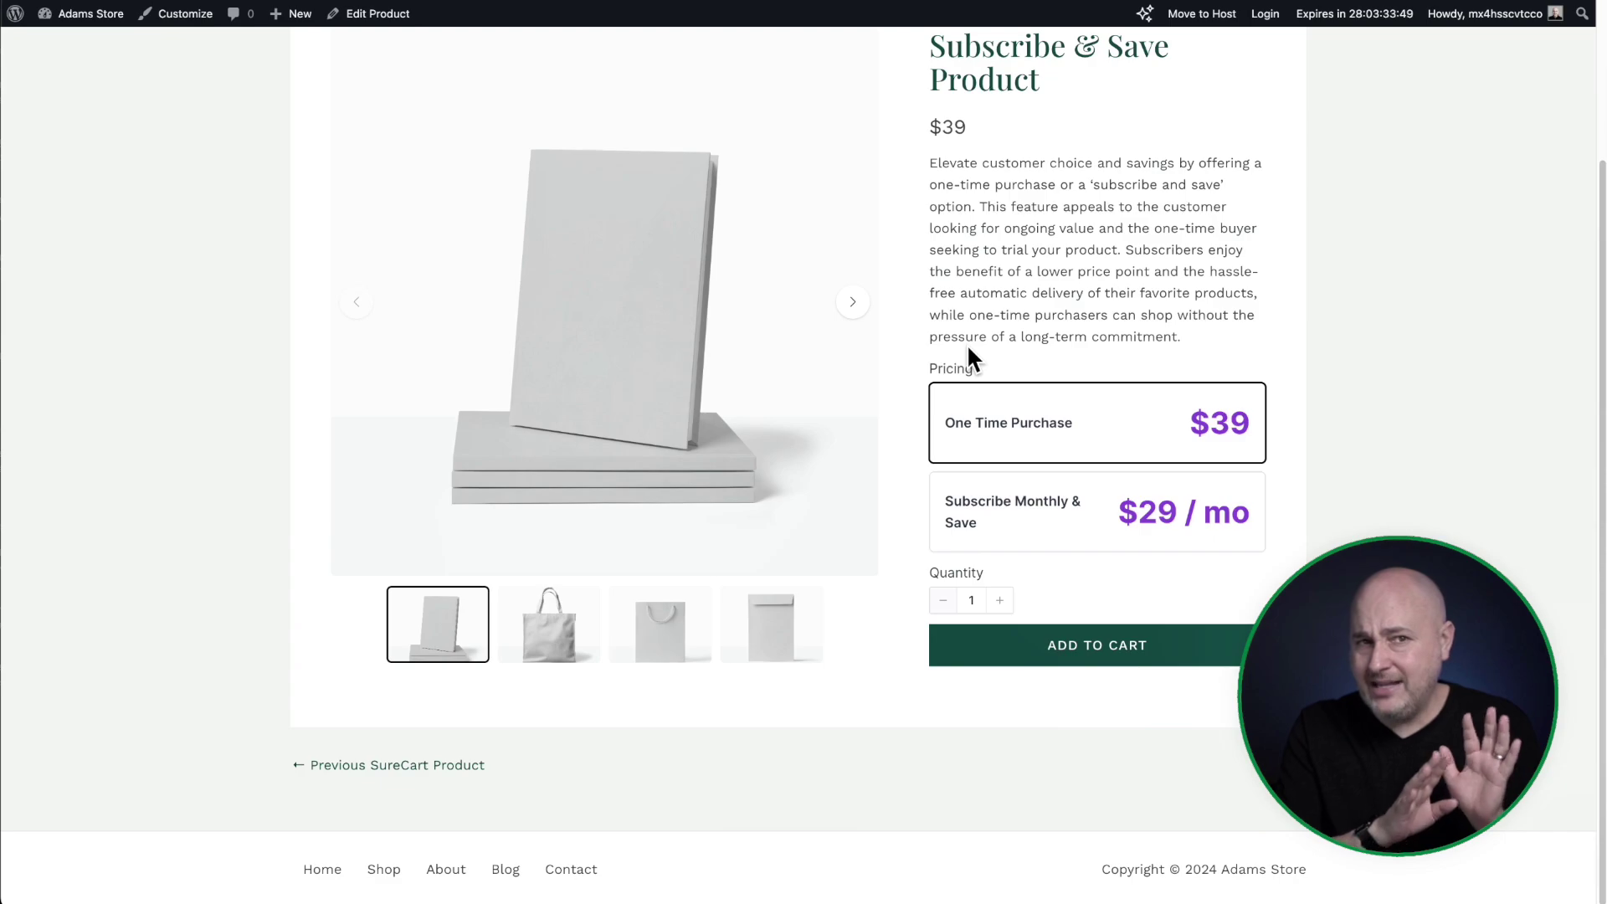
scroll(927, 360, up, 1)
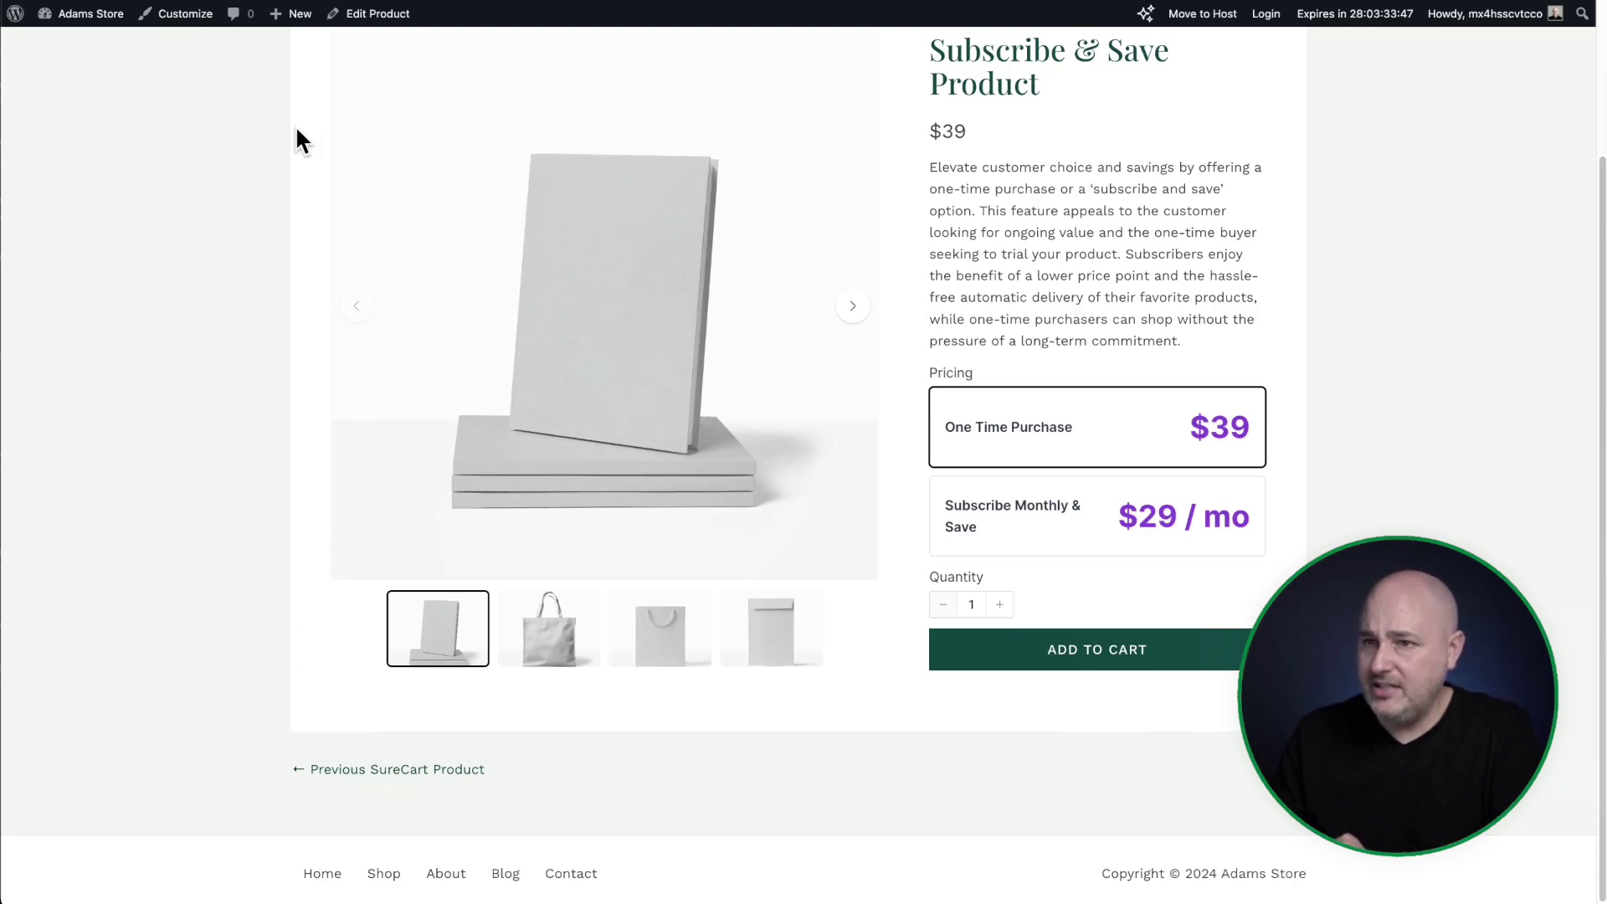
mouse_move(97, 25)
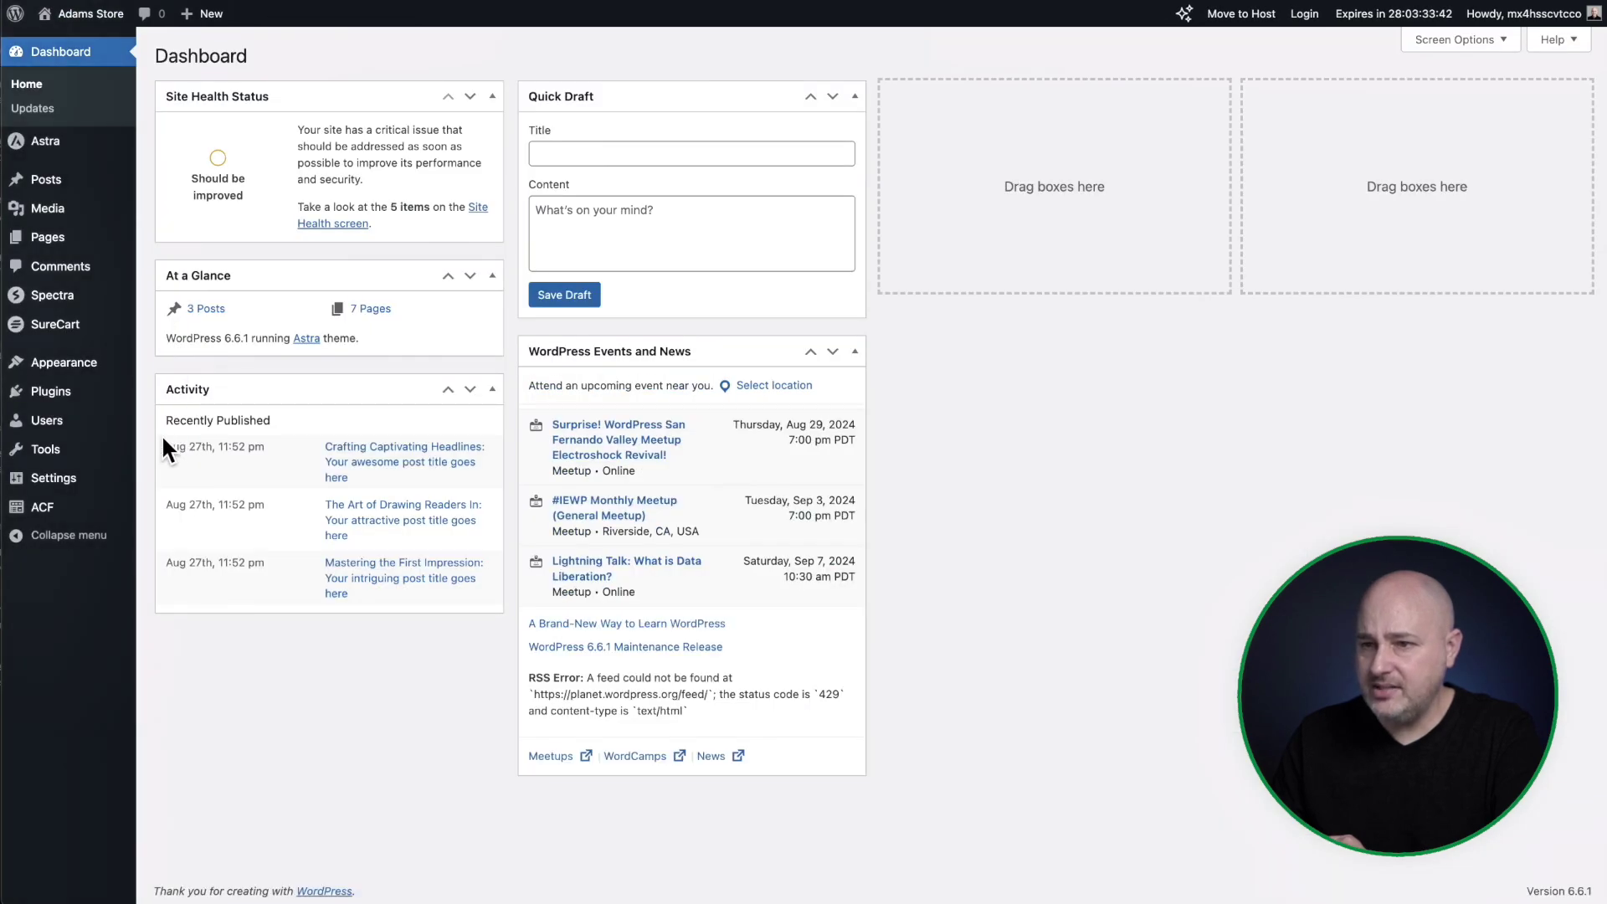
mouse_move(92, 372)
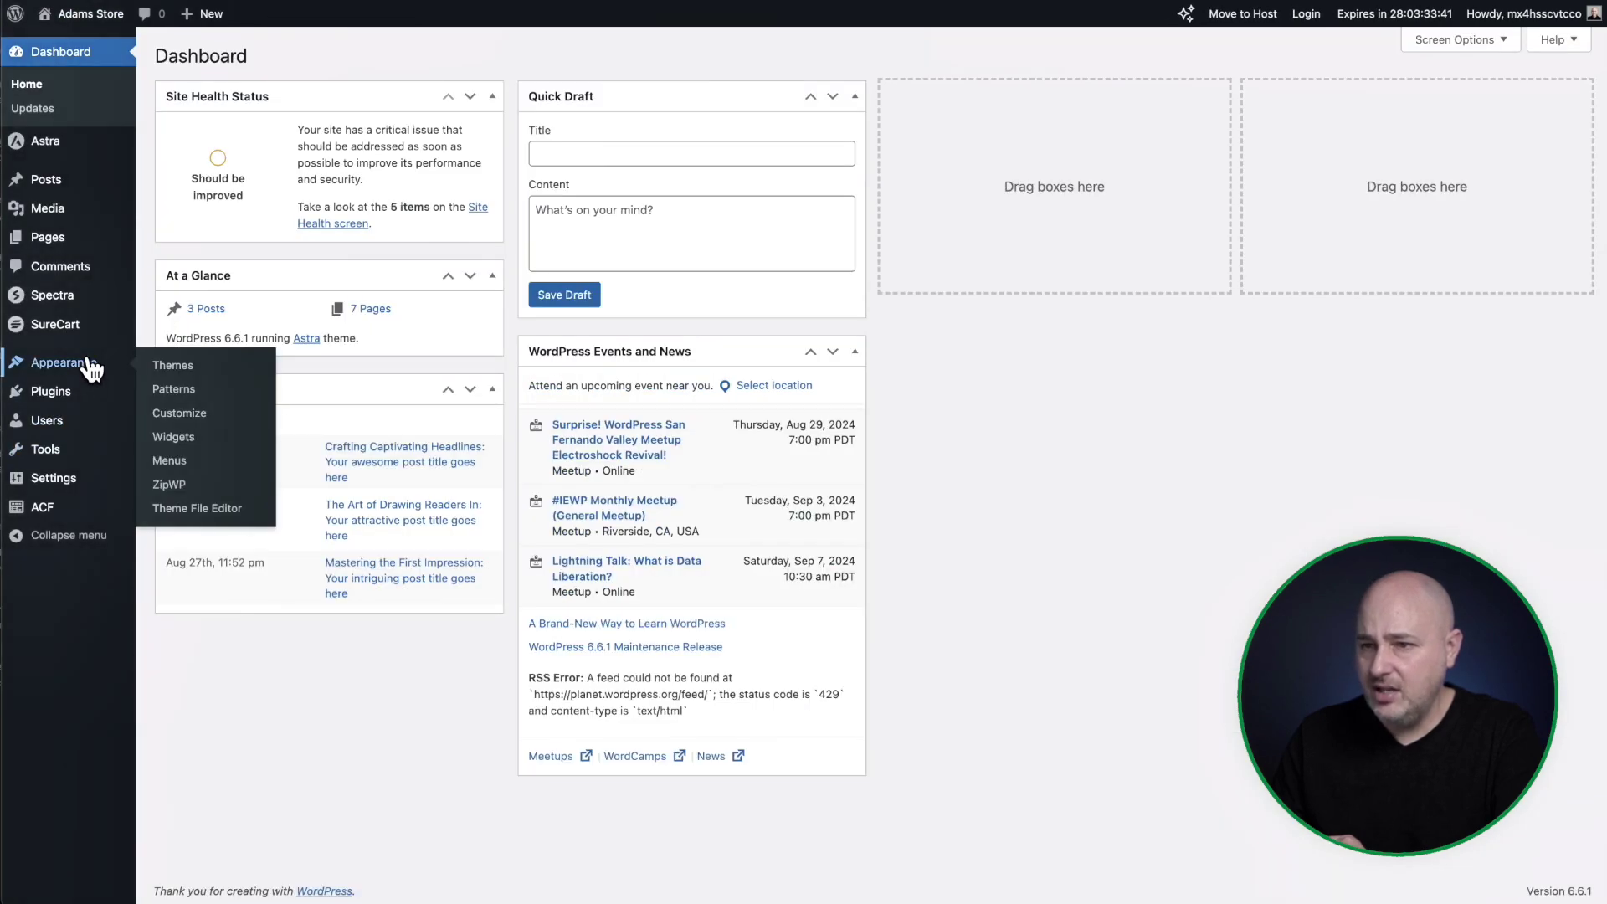
click(179, 390)
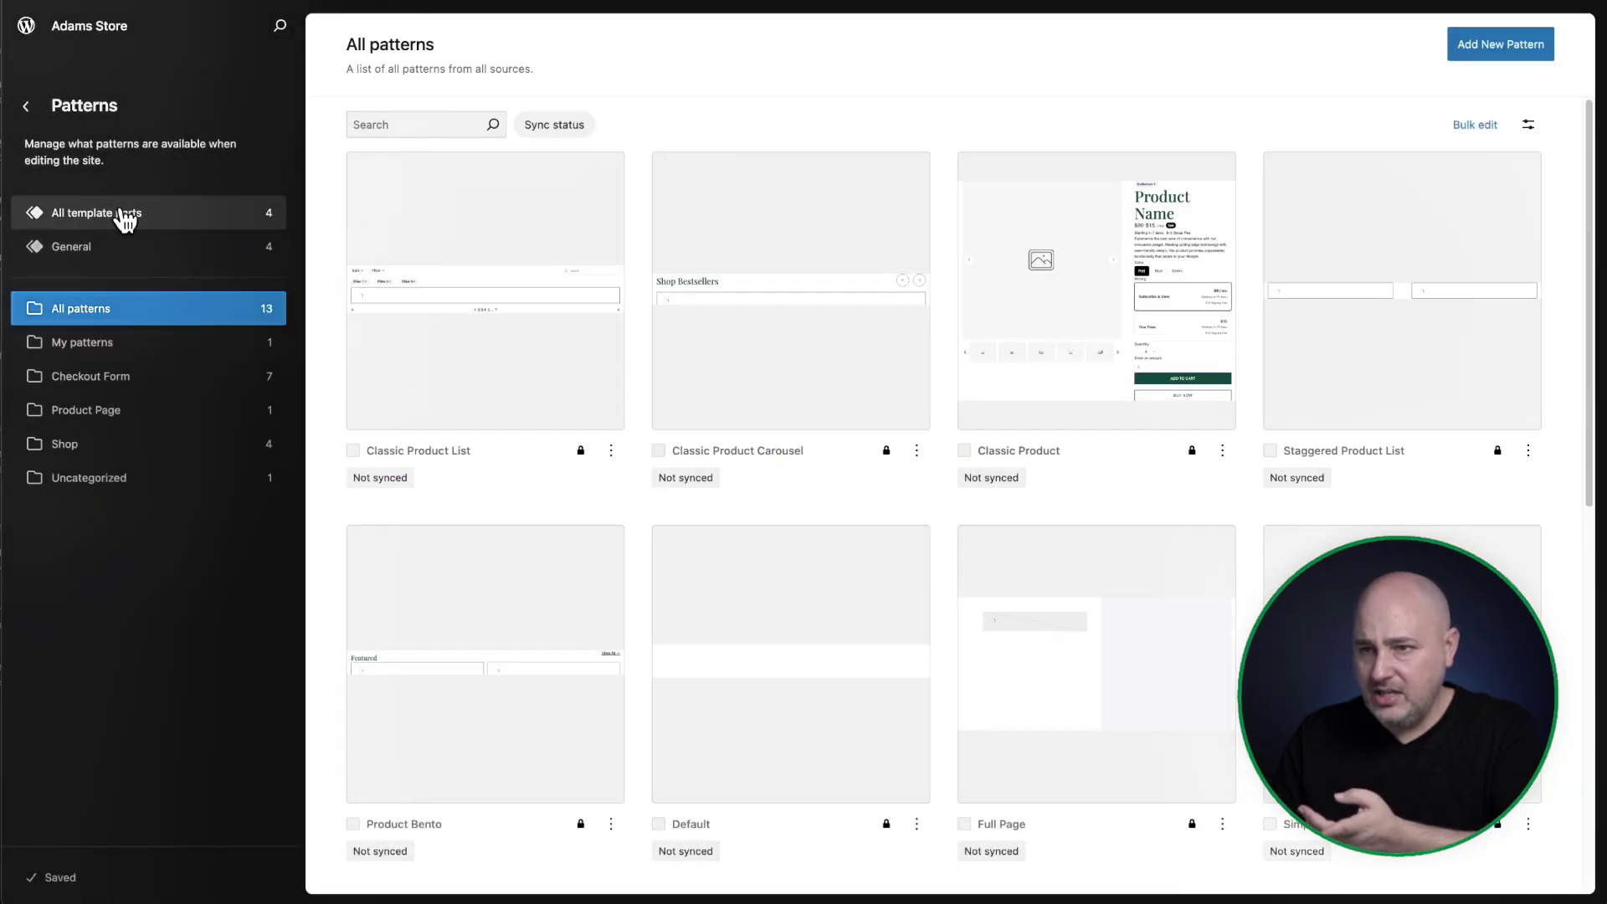
click(92, 220)
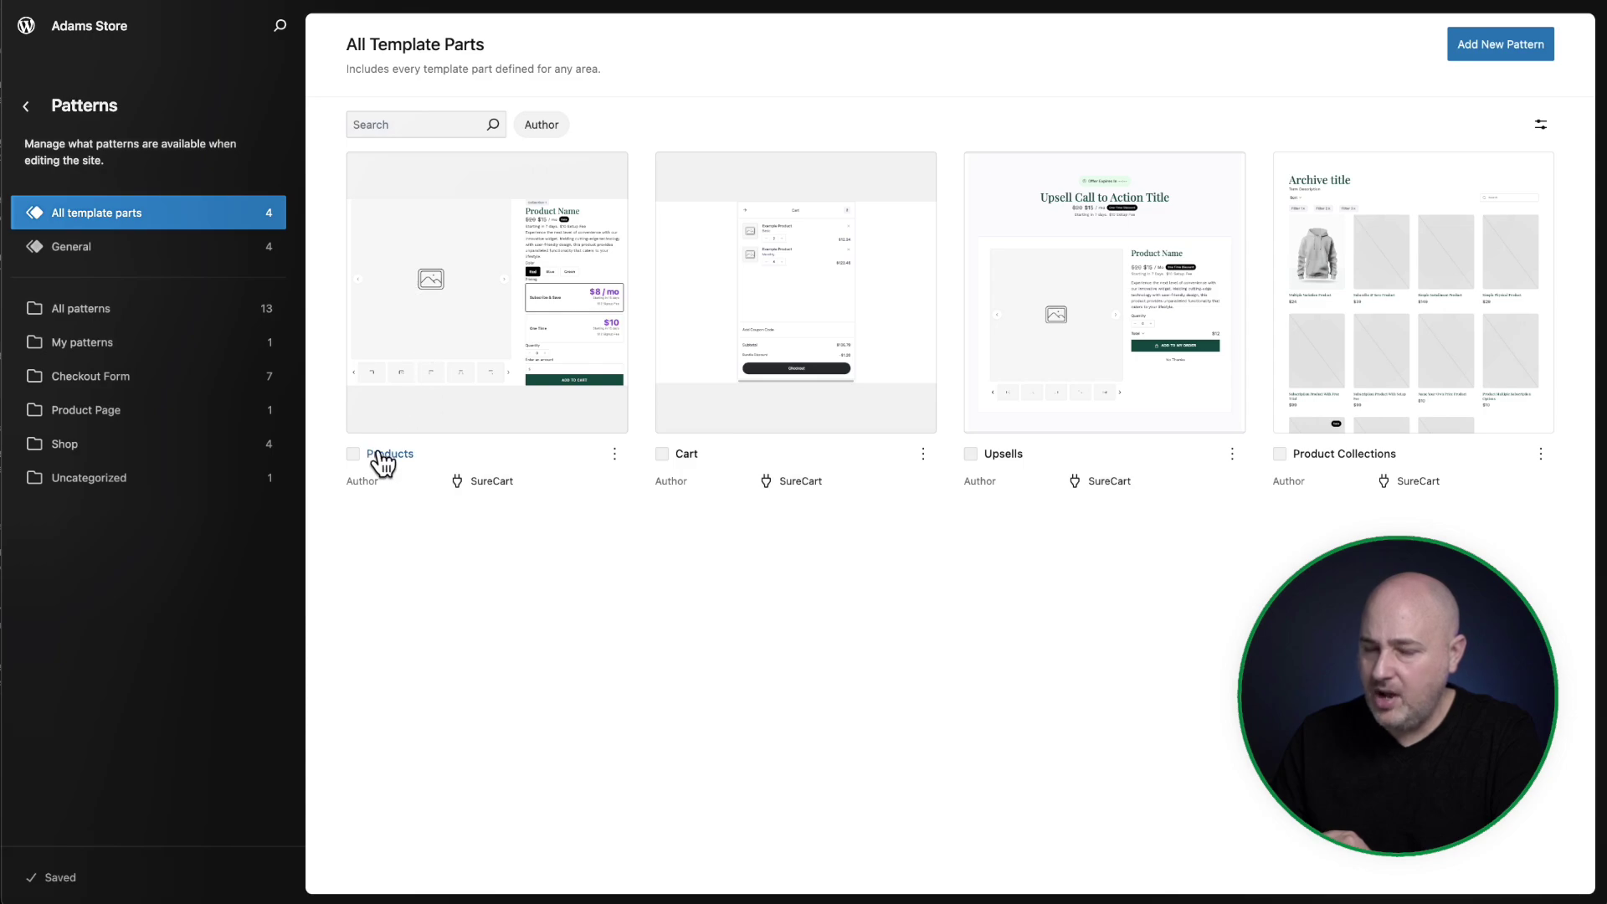
click(477, 304)
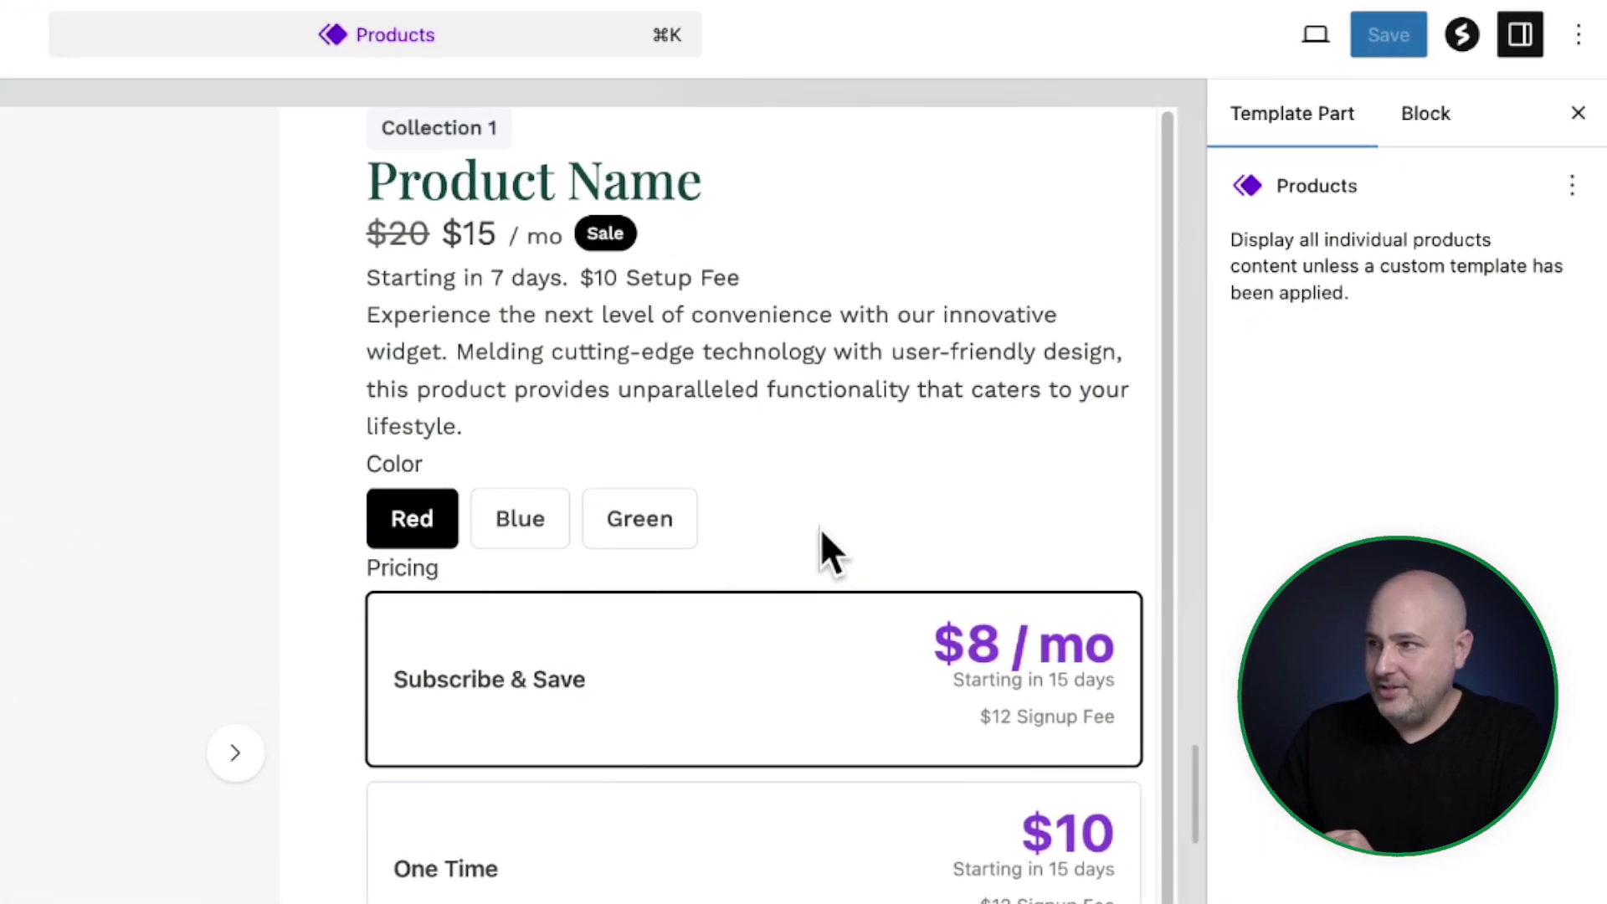
Reset the Products template part to its default, clearing all customizations.
click(1573, 186)
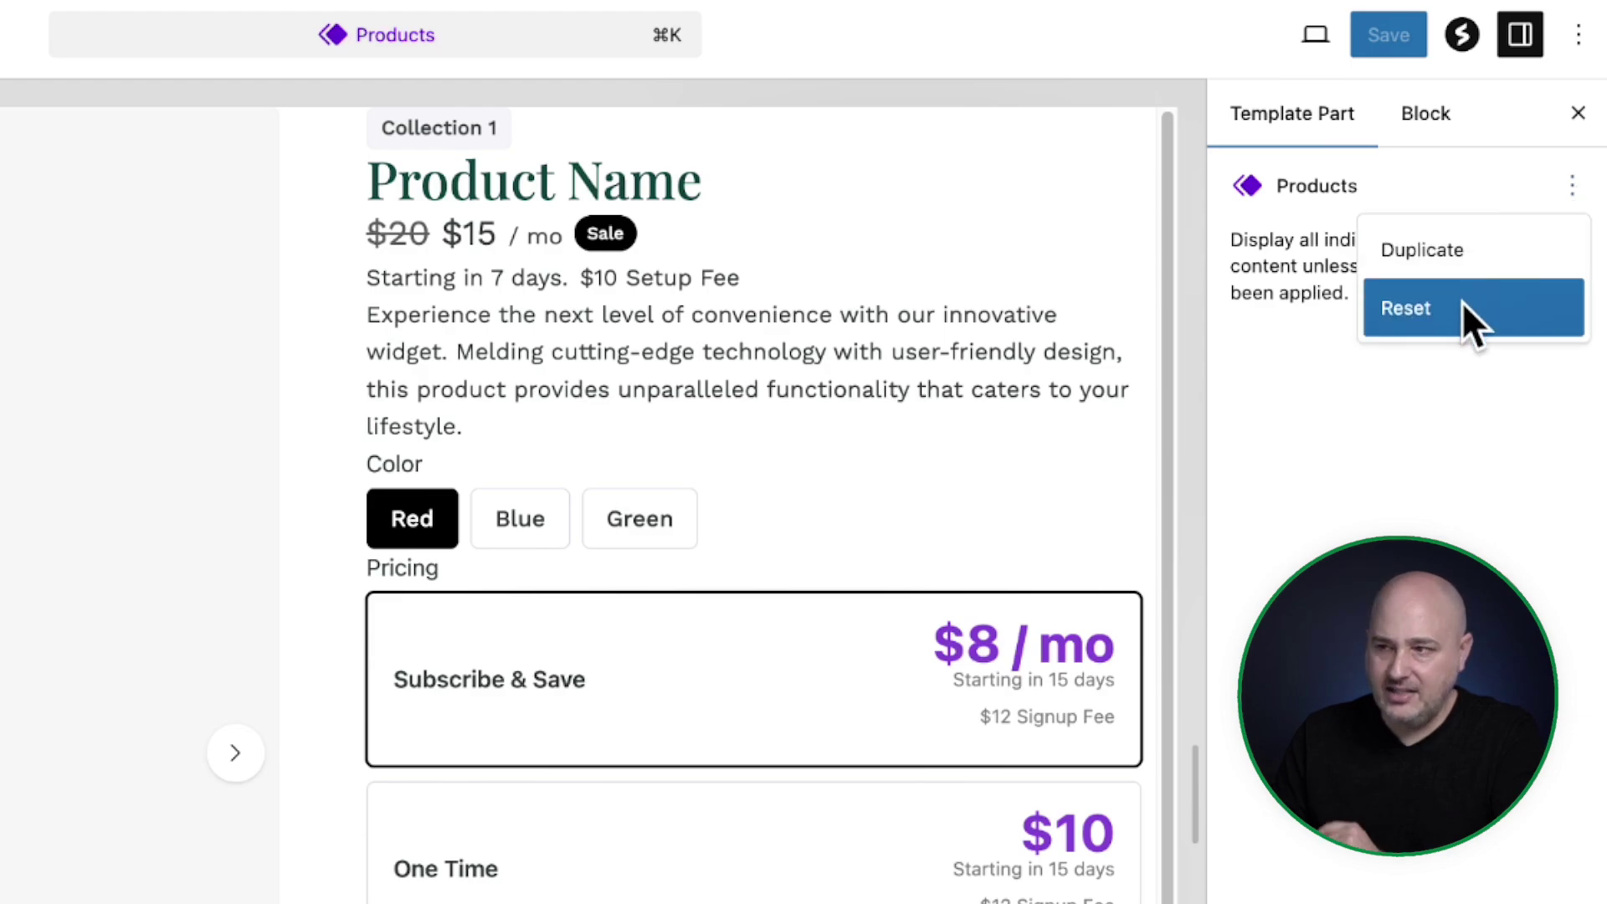
click(1465, 304)
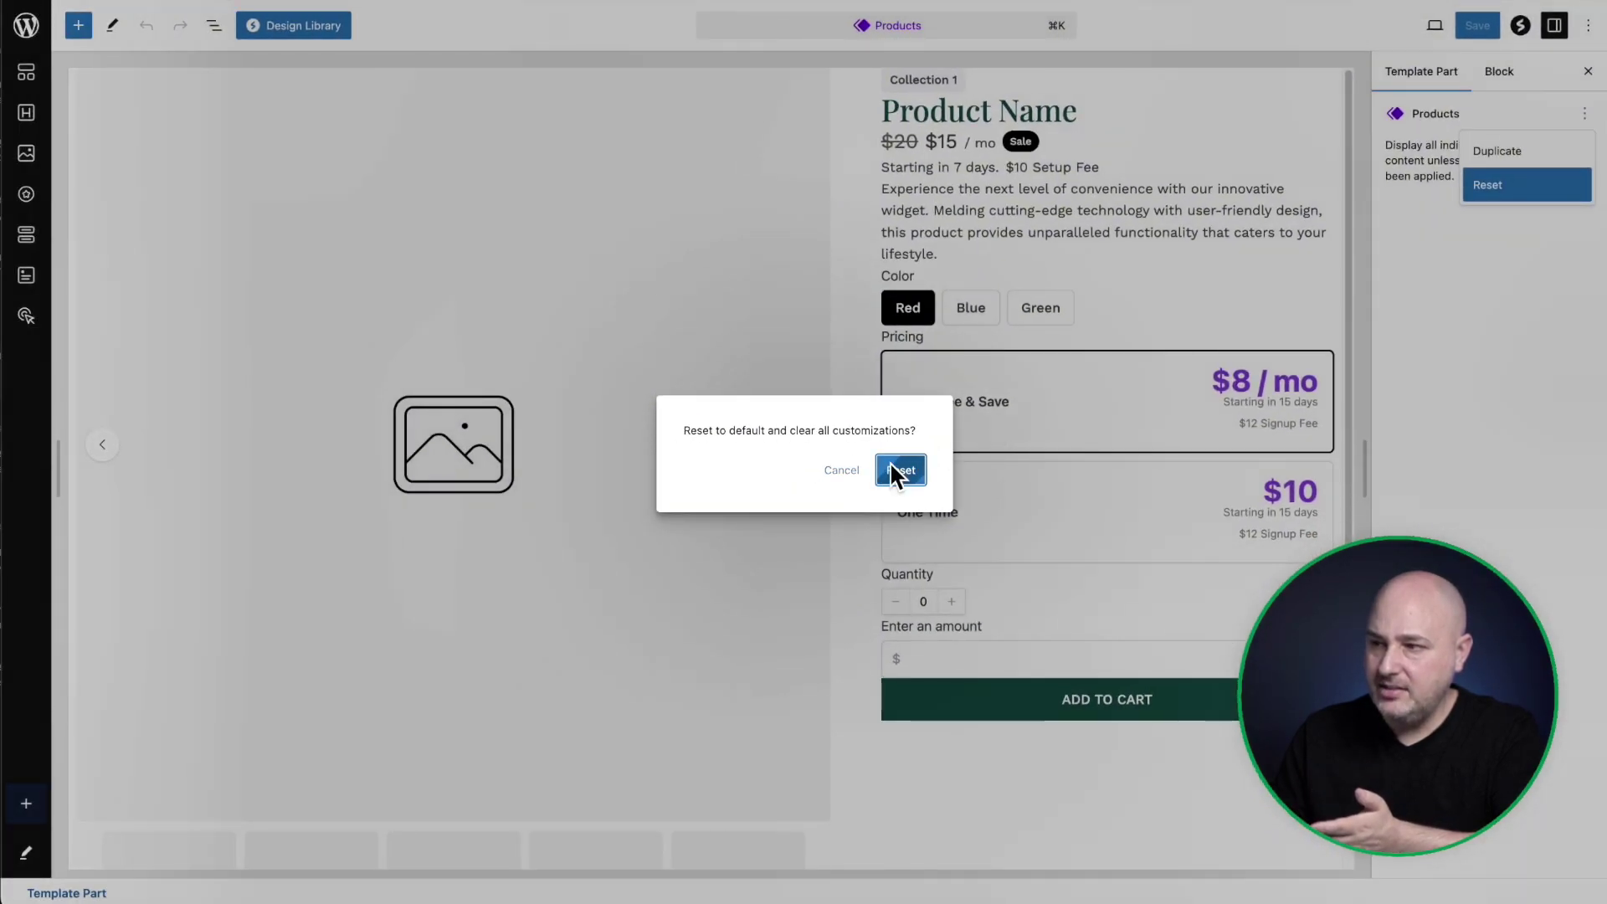
click(626, 650)
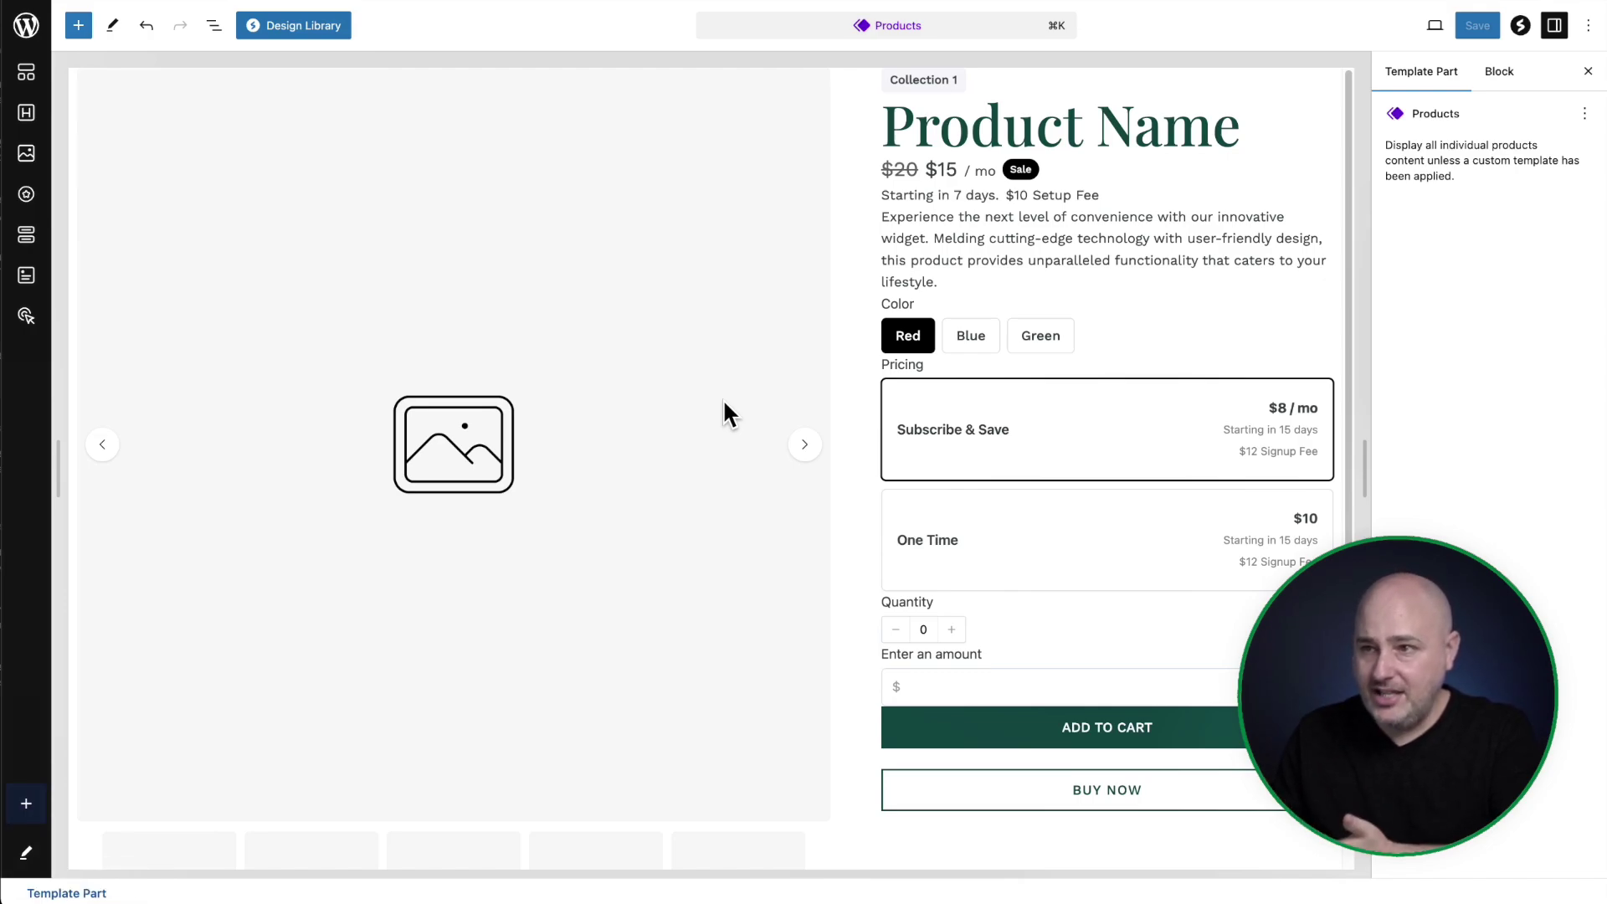
Leave the site editor, open the Shop page from the WordPress pages list, and examine the images in its product list.
click(28, 26)
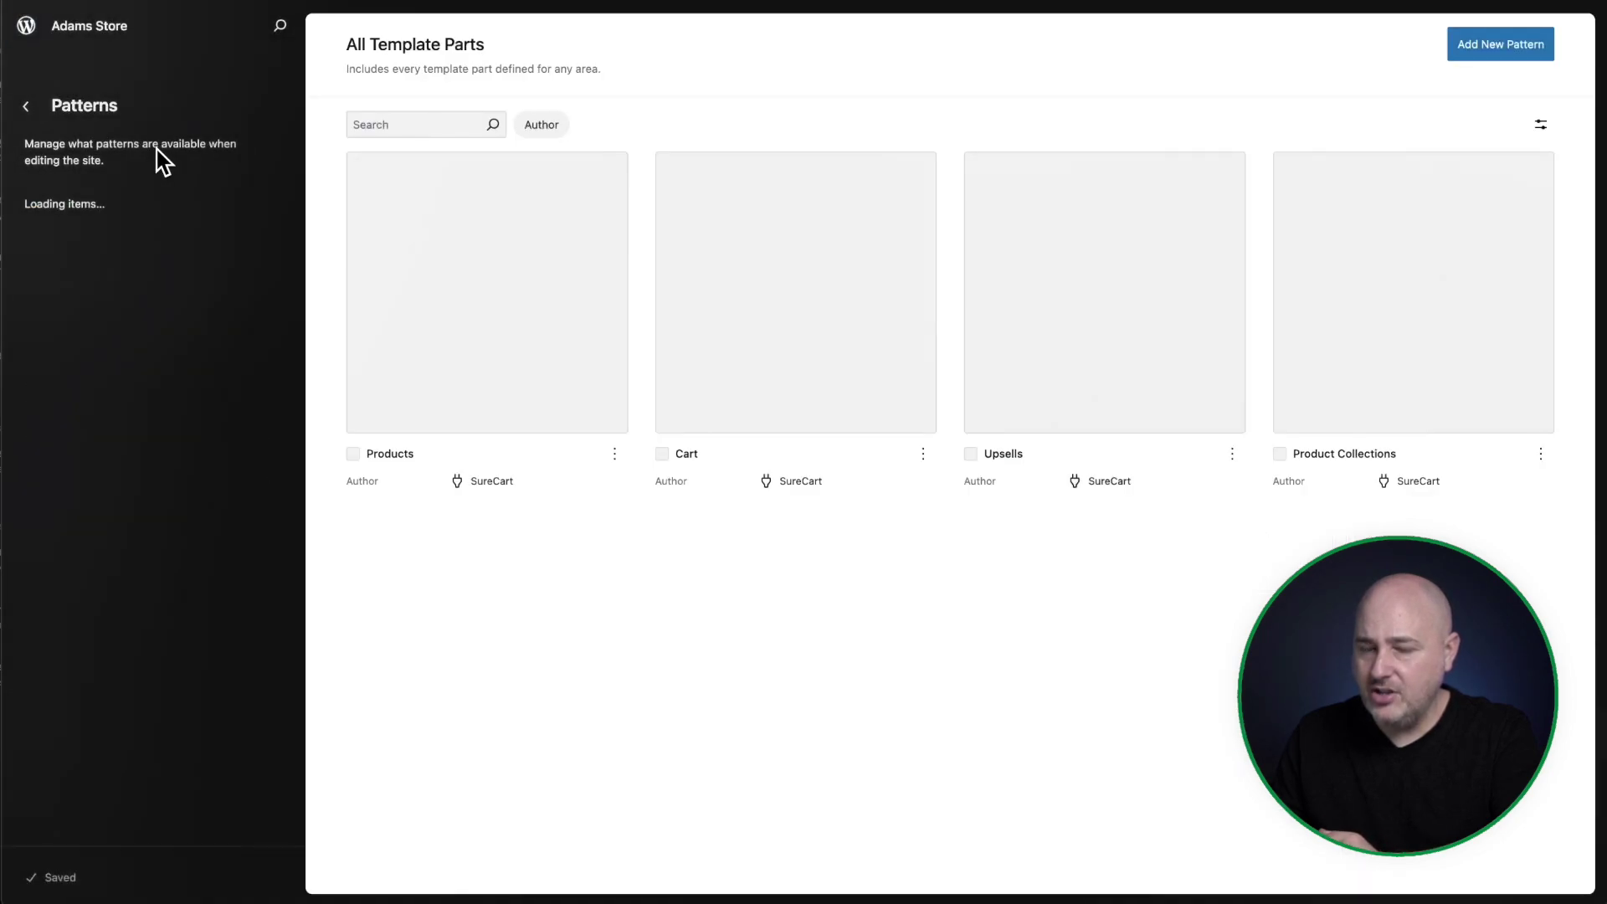
click(27, 32)
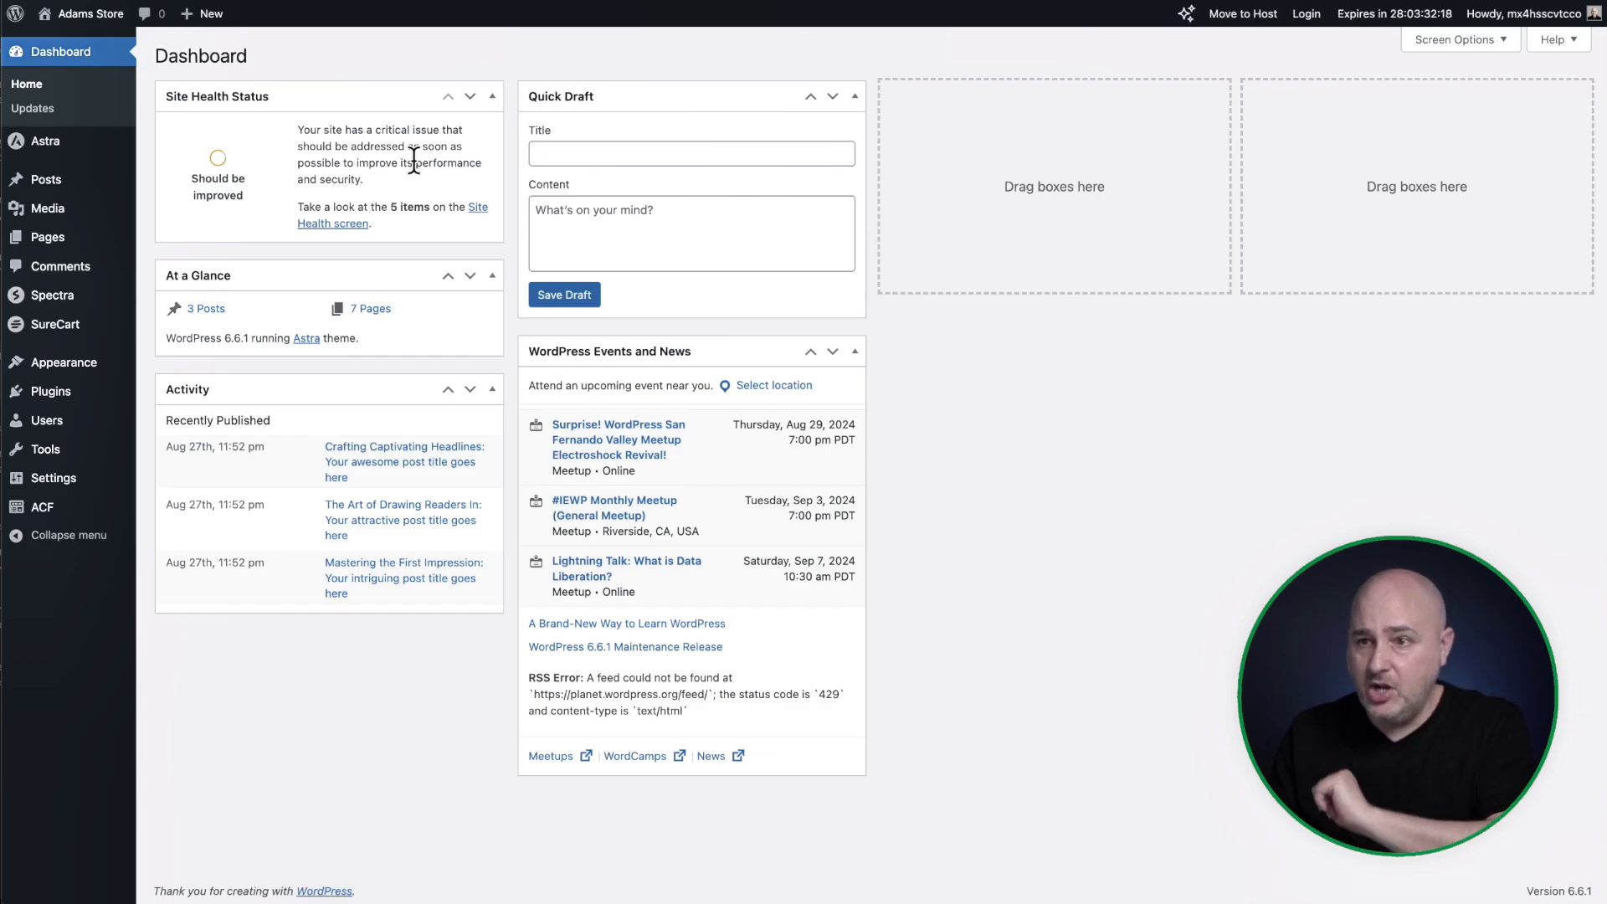
mouse_move(61, 237)
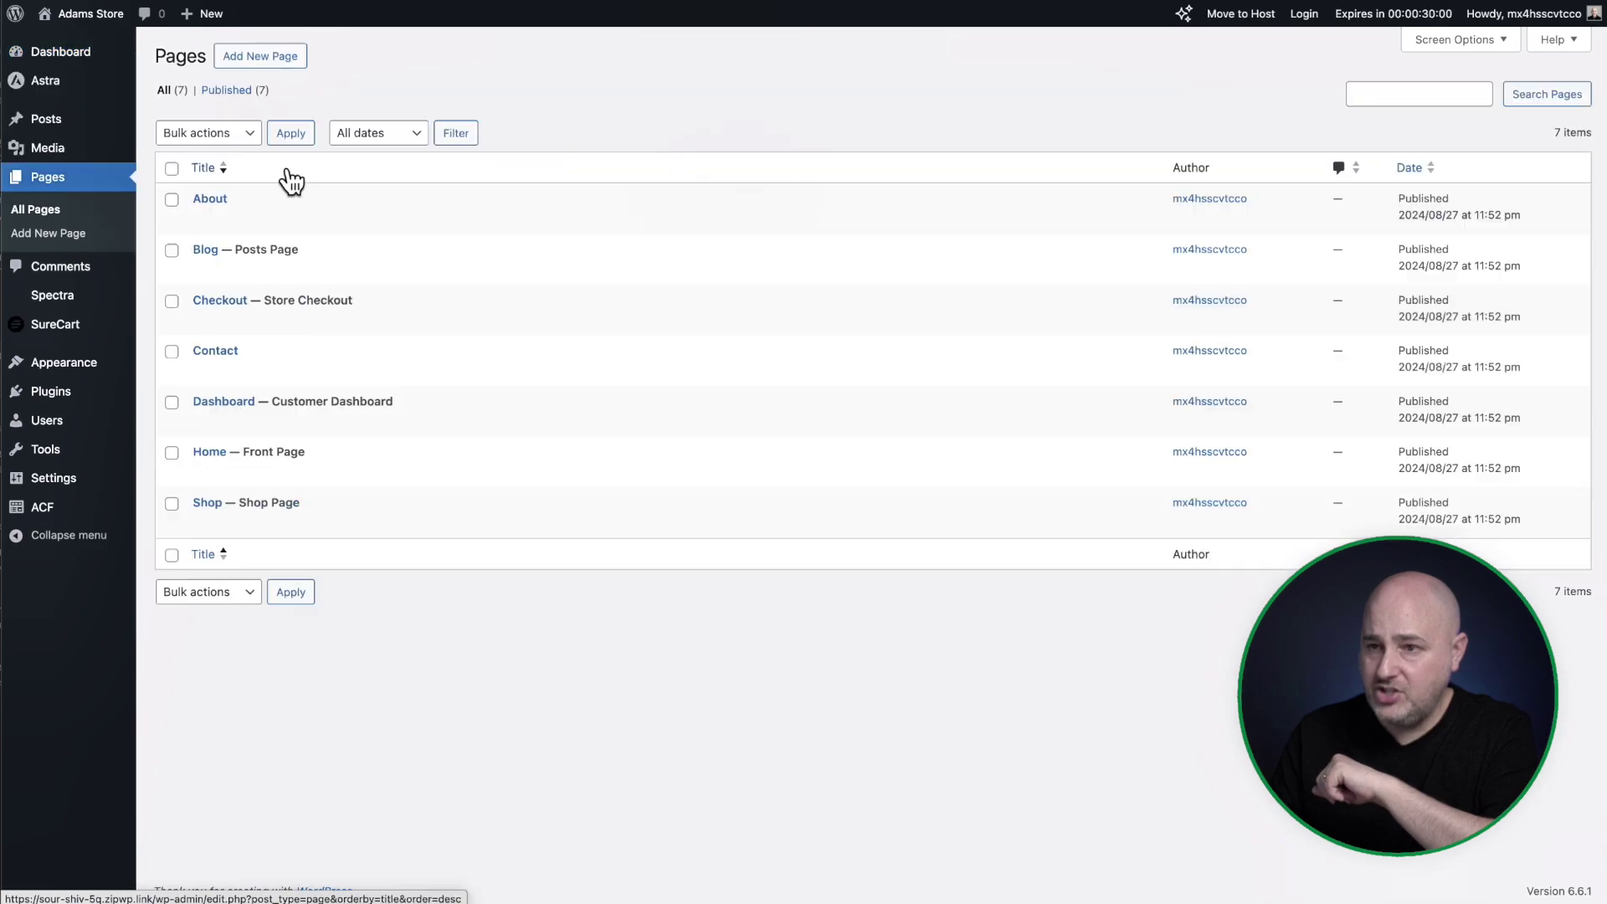
click(214, 500)
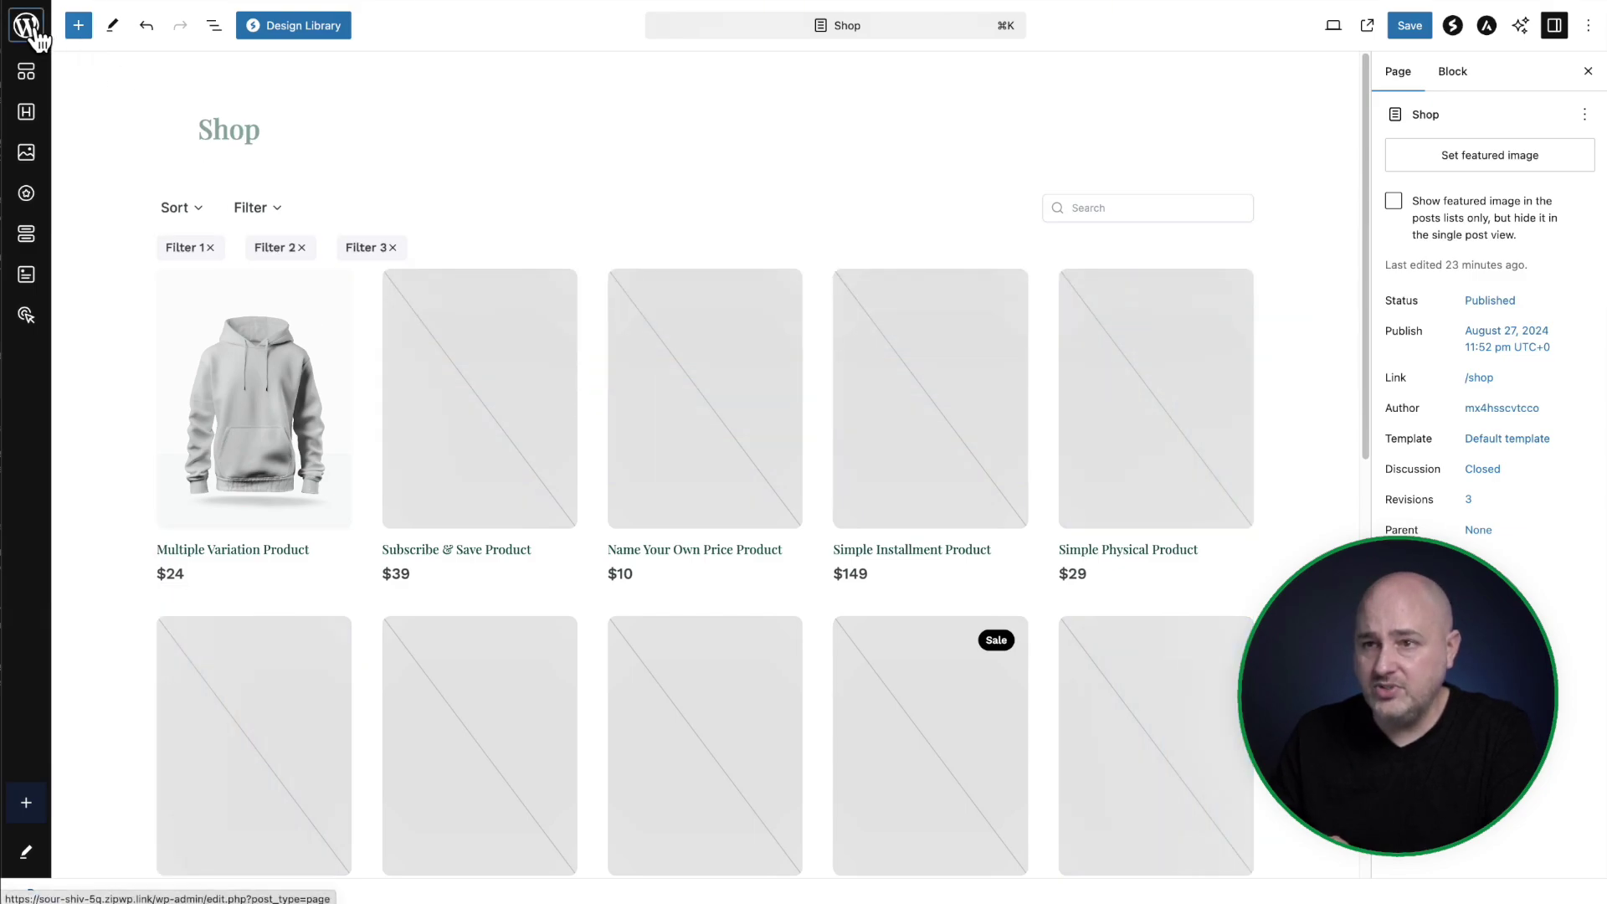
click(48, 32)
click(722, 293)
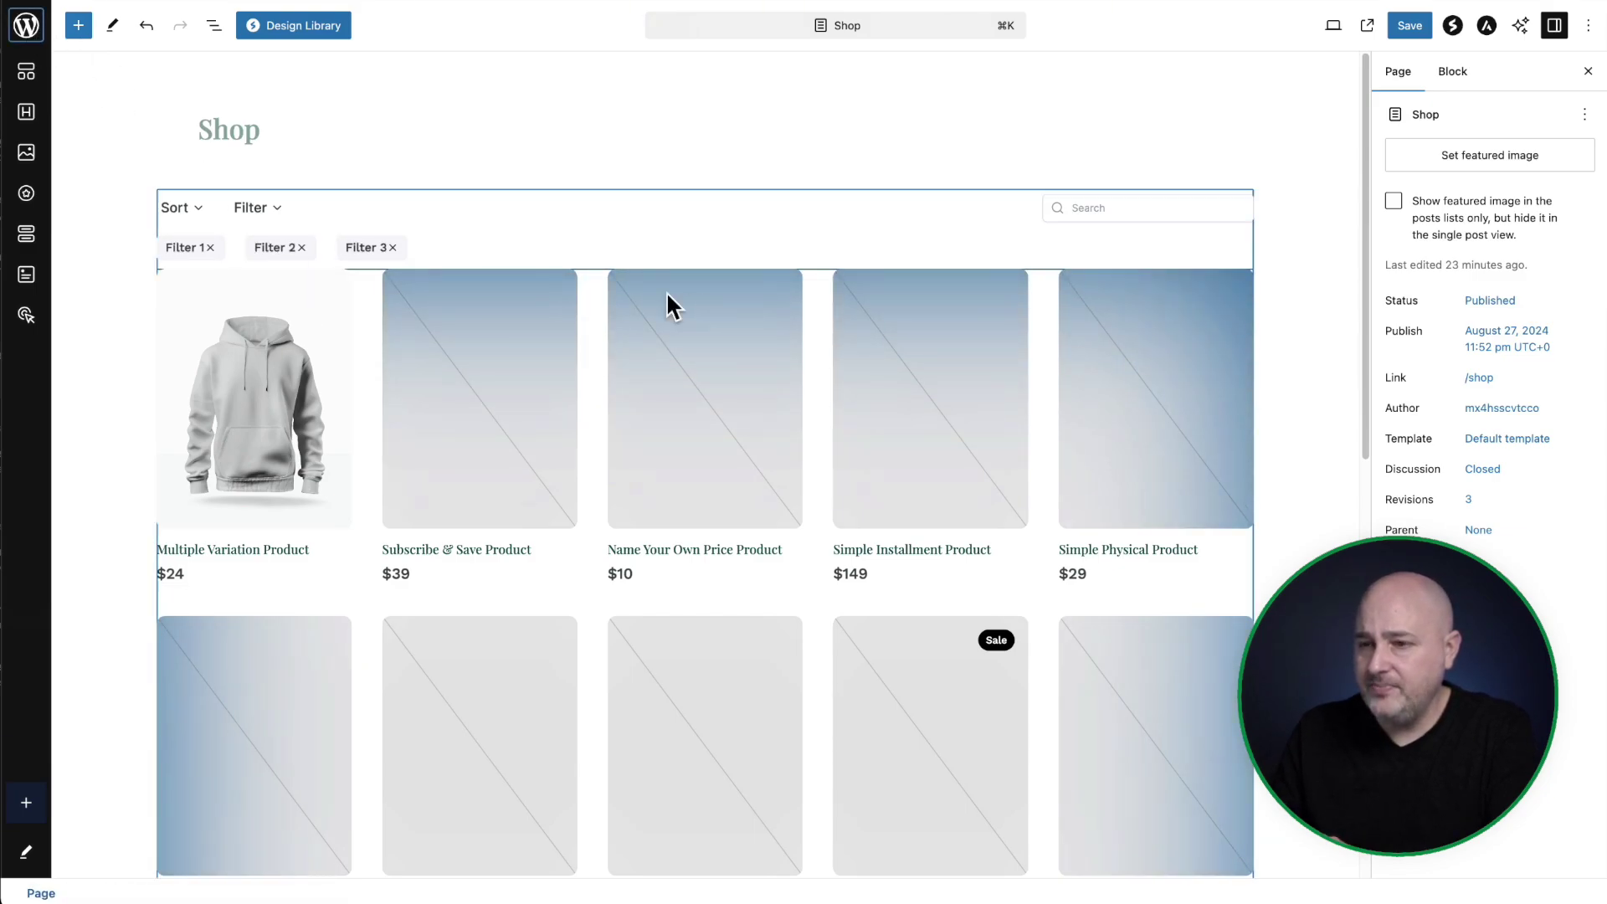
Transfer all four images of the SureCart Name Your Own Price Product to the media library and save the product.
mouse_move(53, 339)
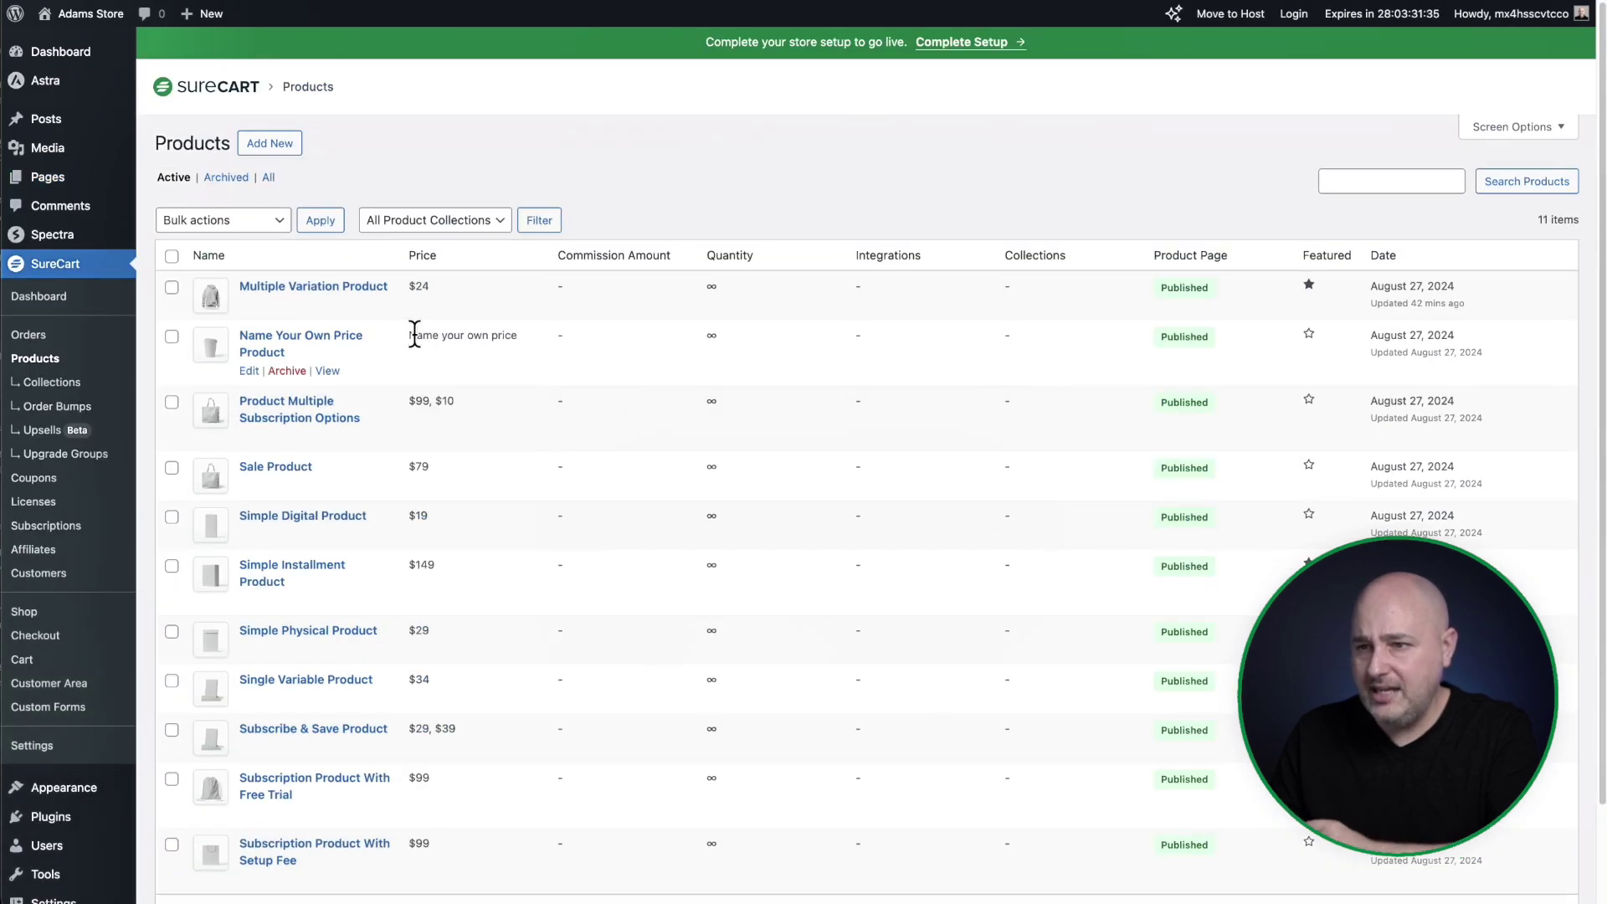
click(315, 344)
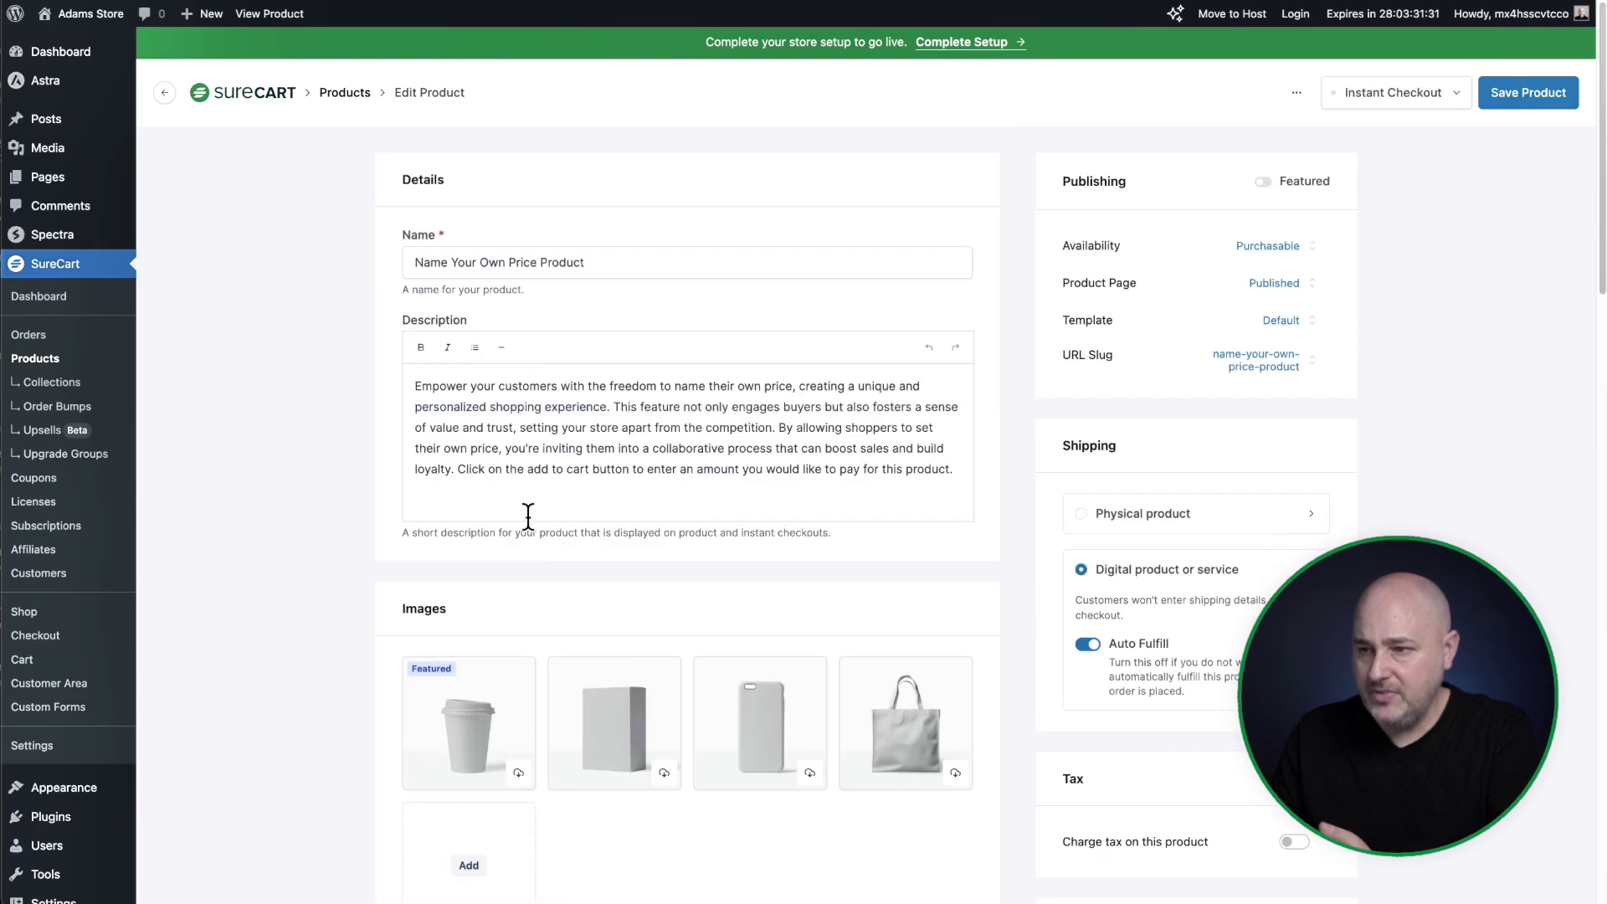
click(517, 771)
scroll(625, 549, down, 5)
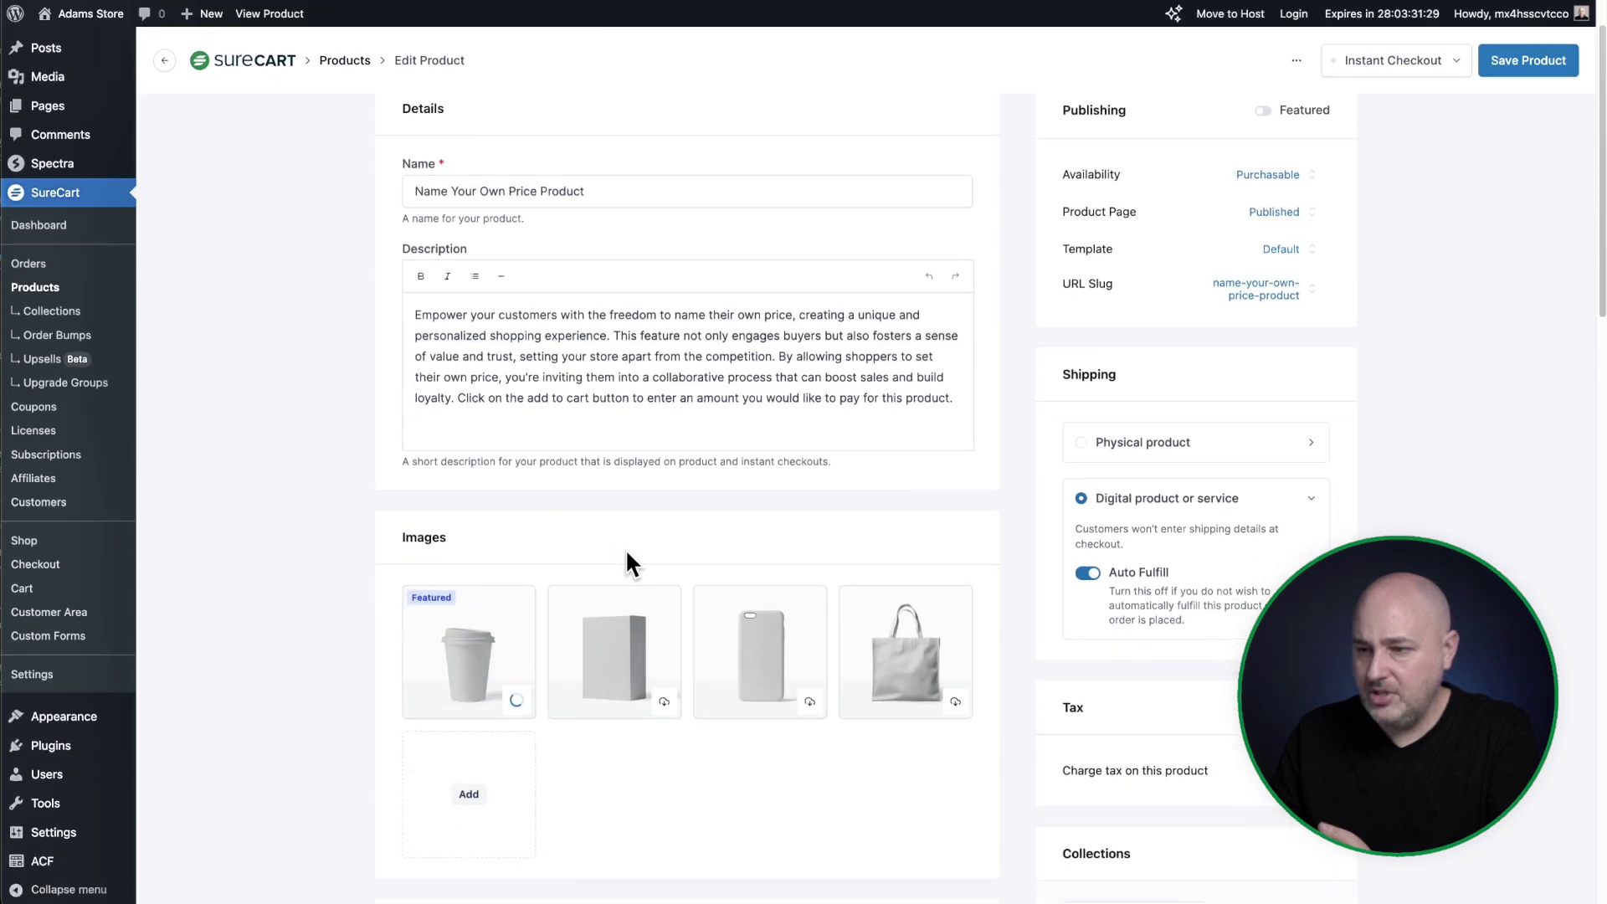
click(664, 492)
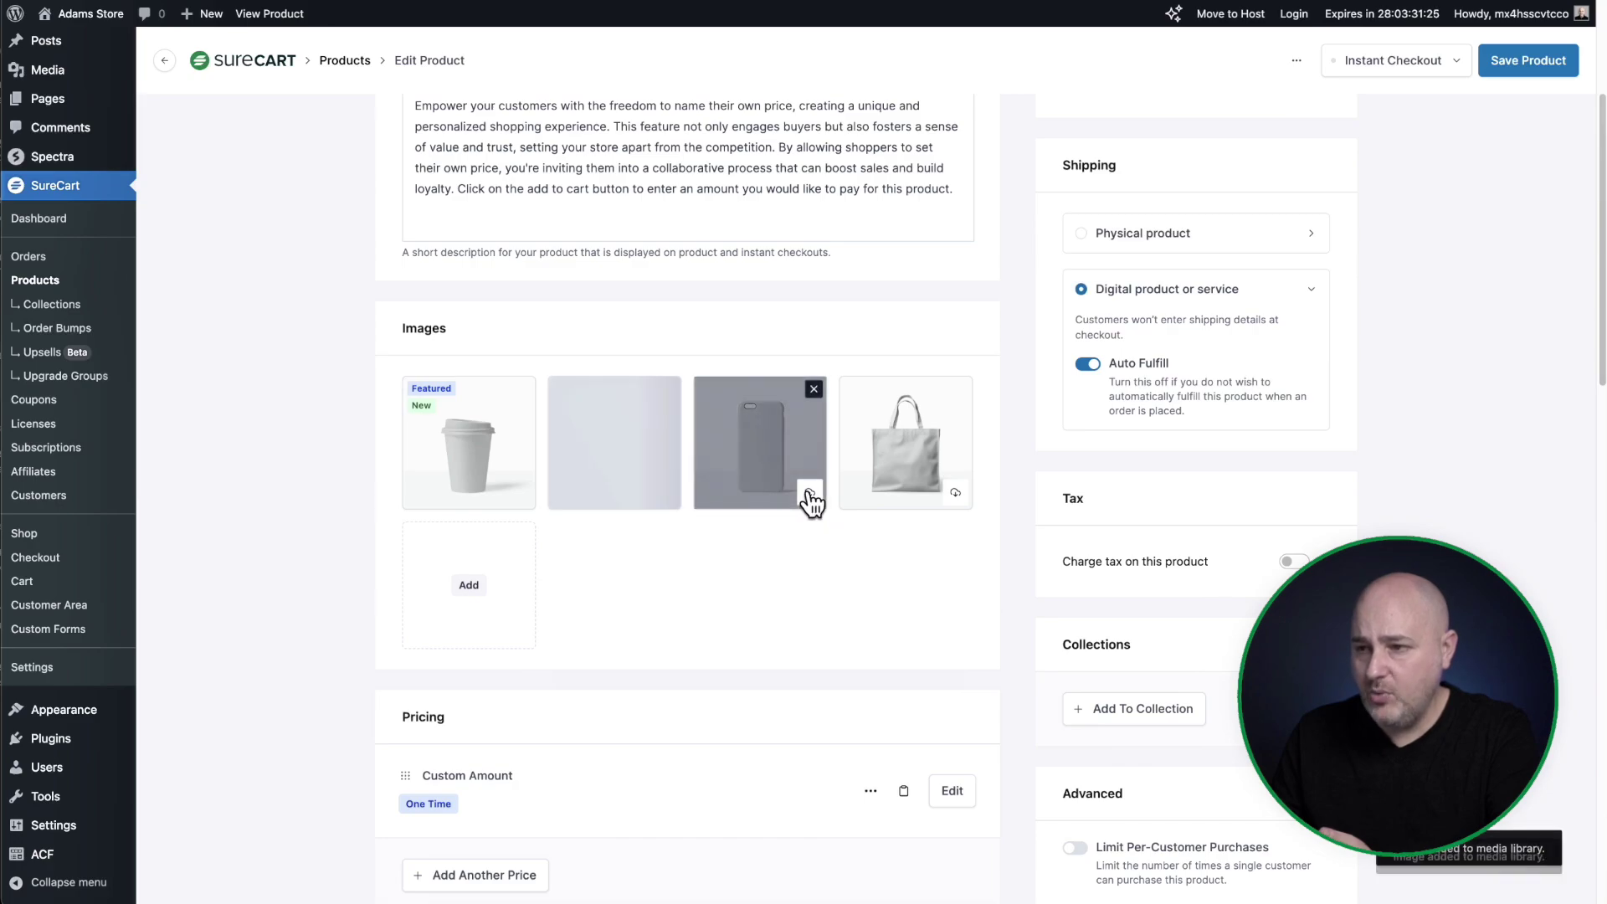
click(809, 494)
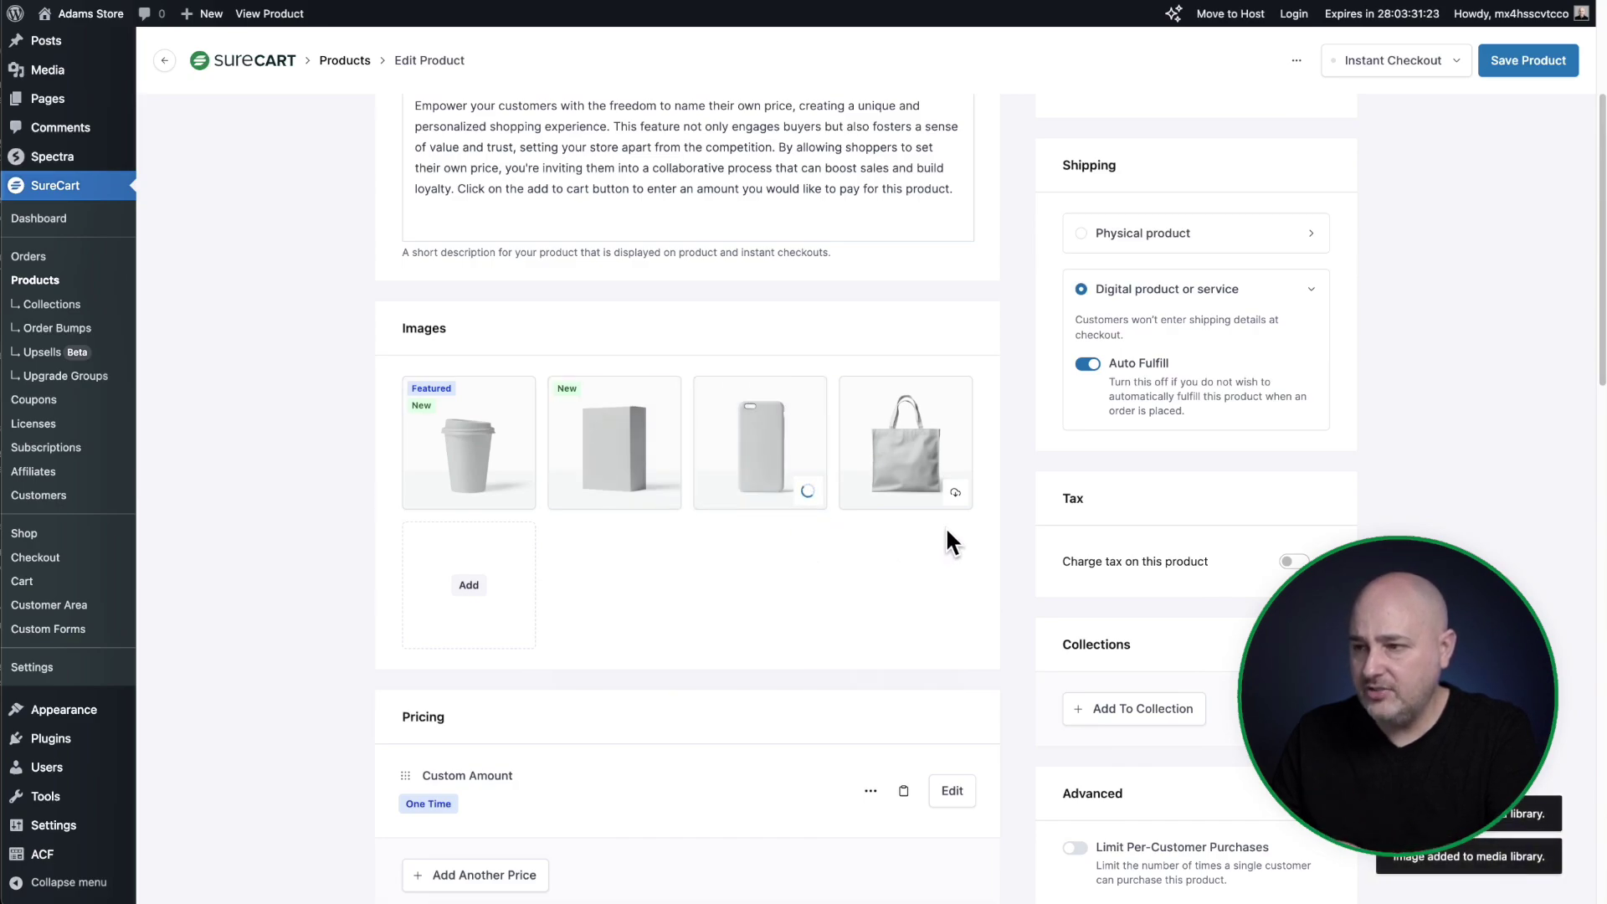
click(954, 493)
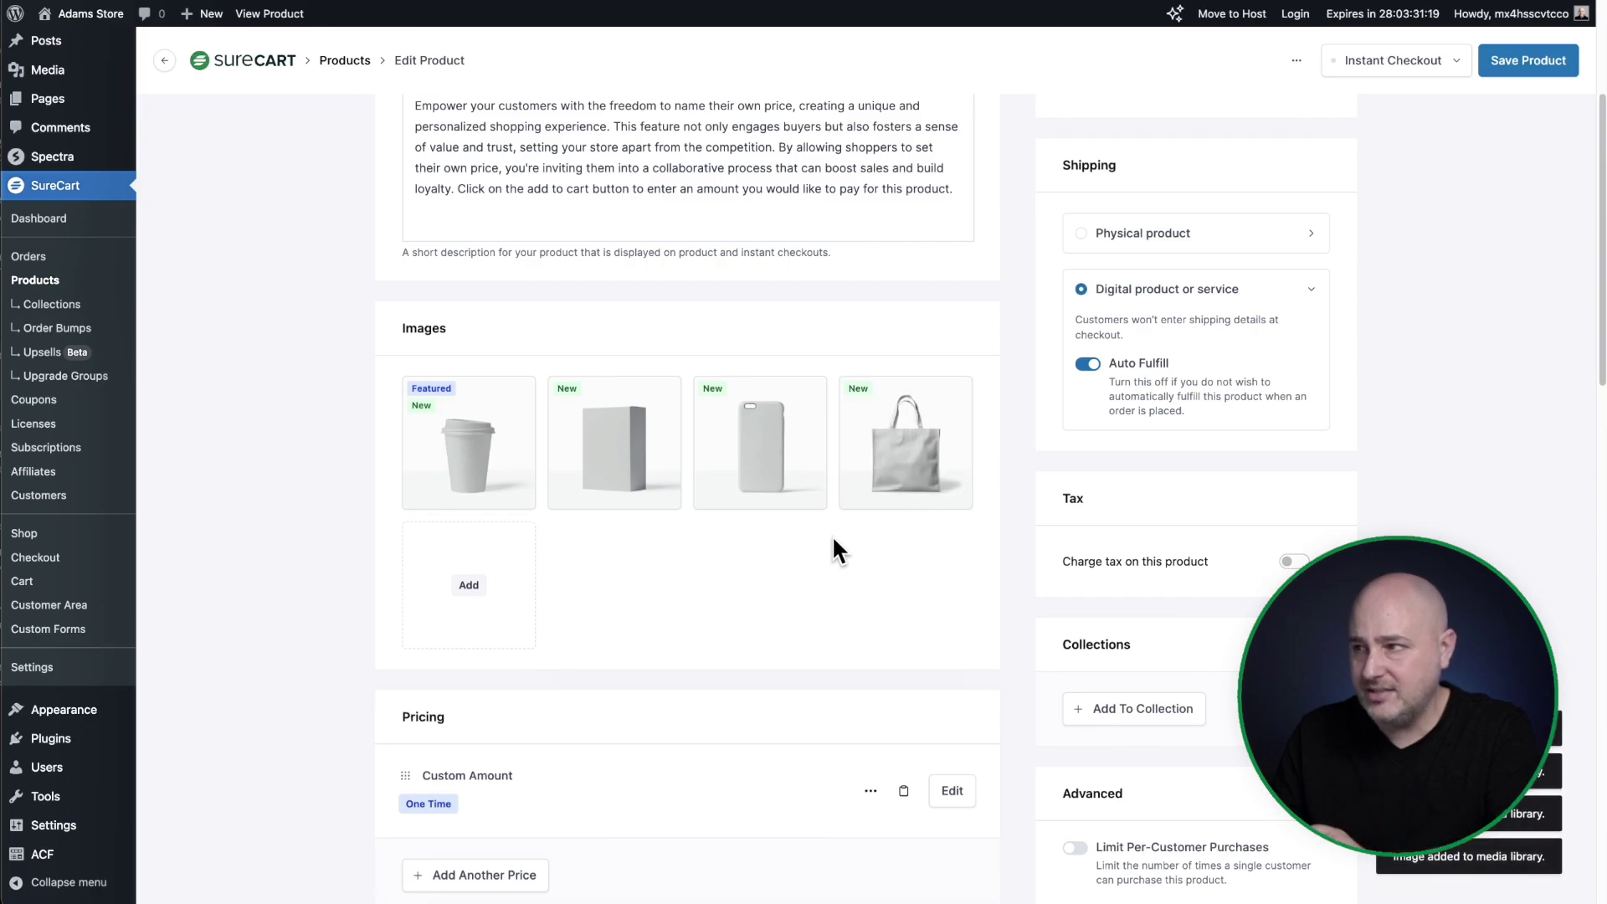
click(1529, 60)
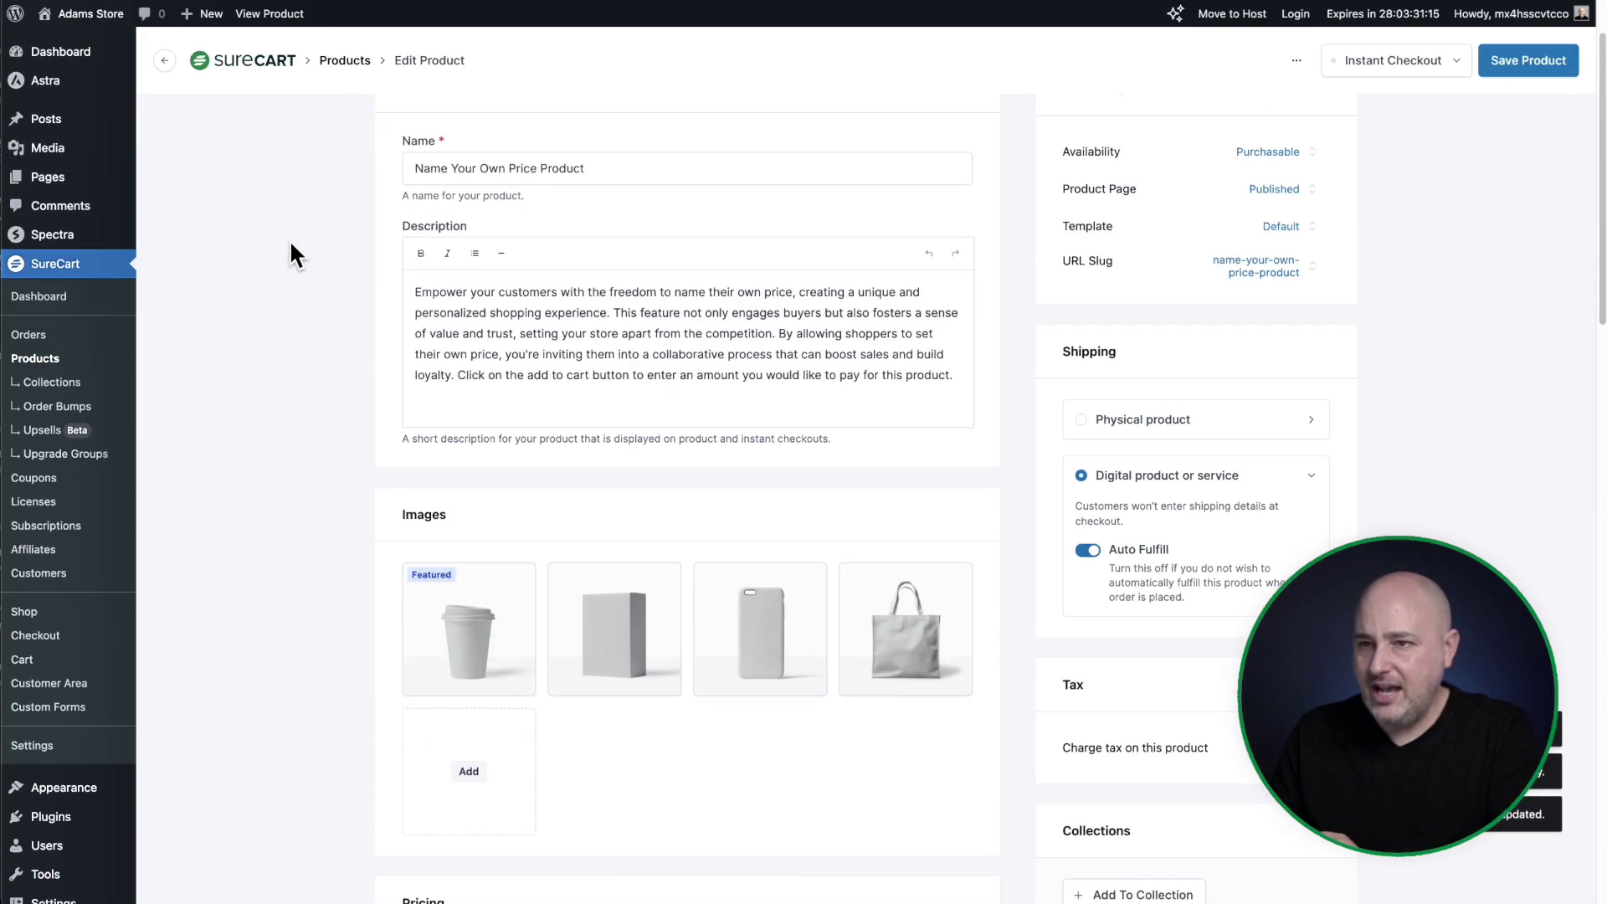
Reopen the Shop page from the pages list to check the Name Your Own Price Product's image.
mouse_move(101, 181)
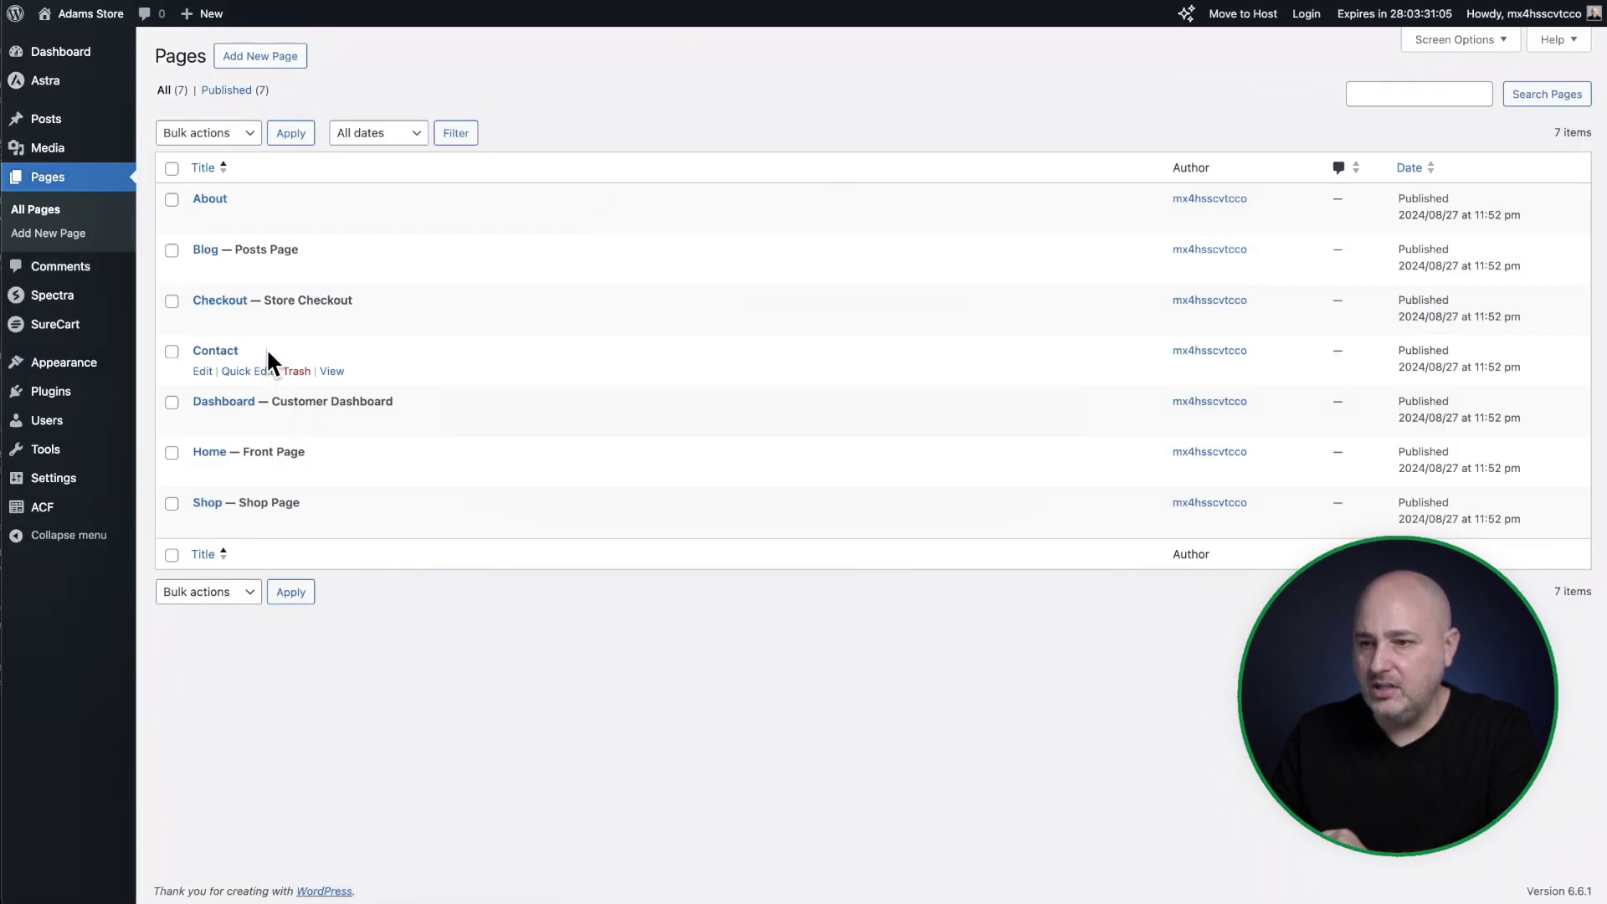
click(207, 502)
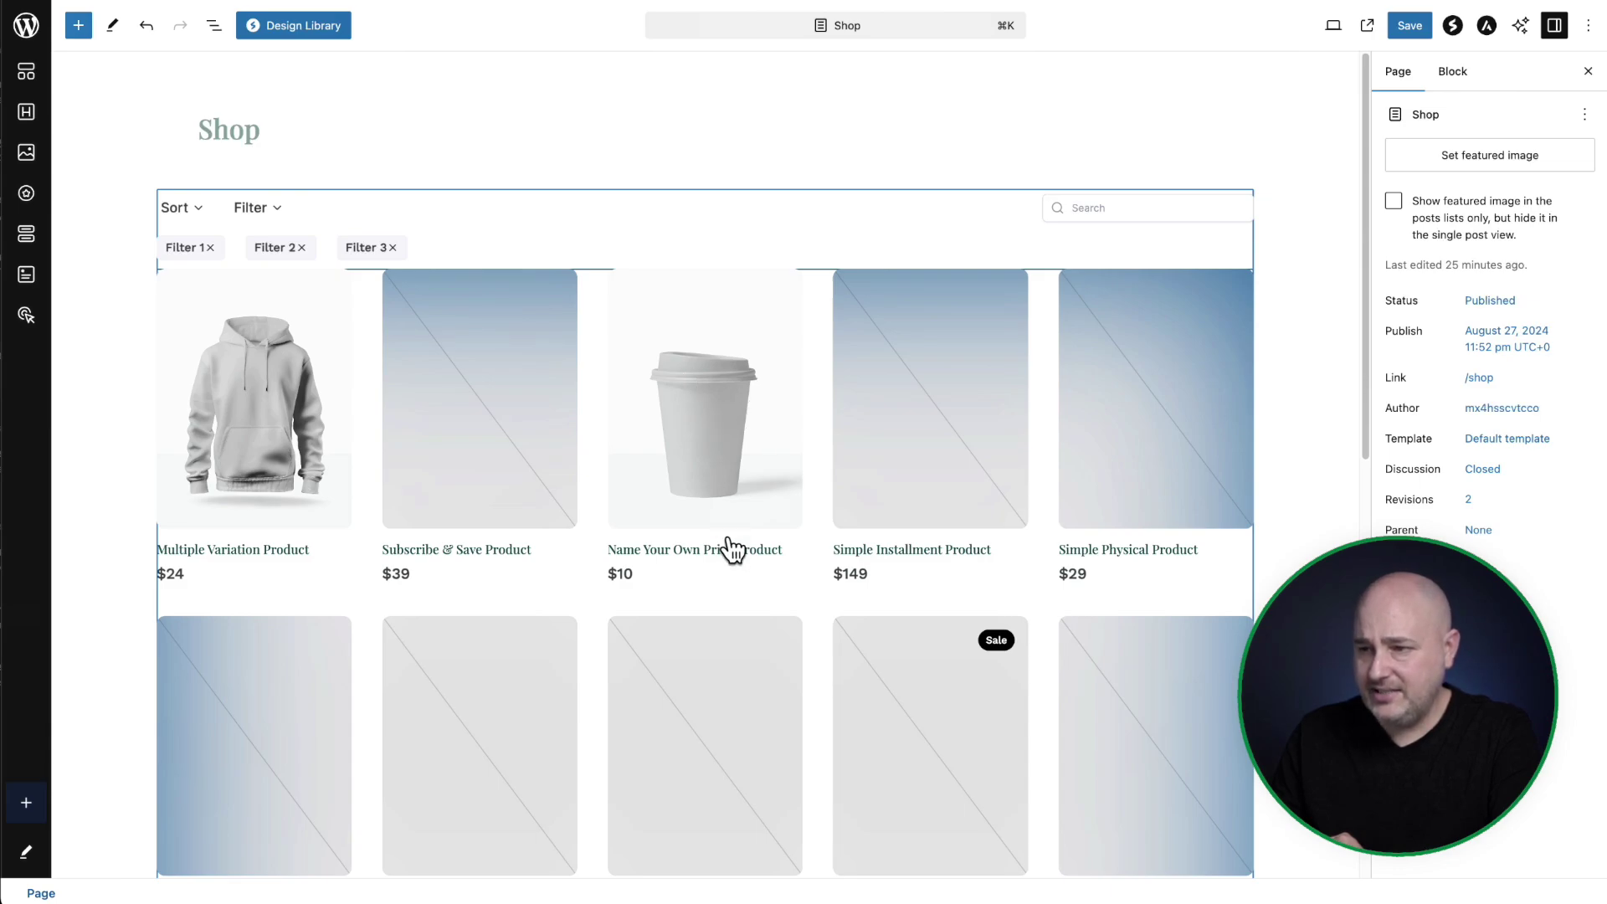
Try several duotone presets on the Name Your Own Price Product's Cover block, finishing with black shadows and blue highlights.
click(700, 381)
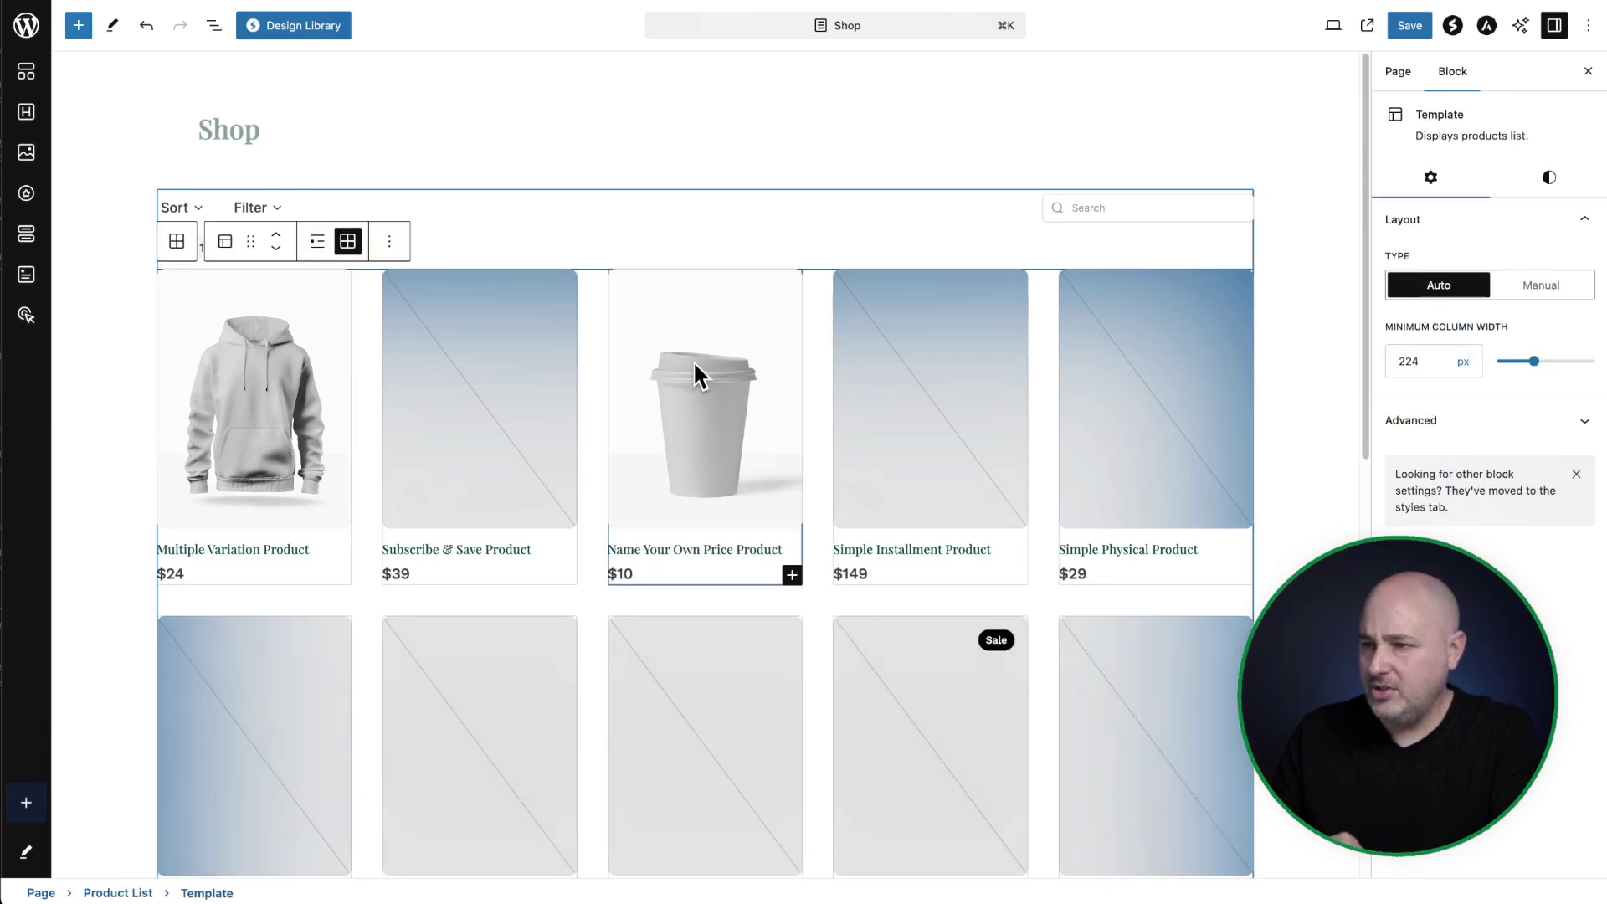
click(684, 312)
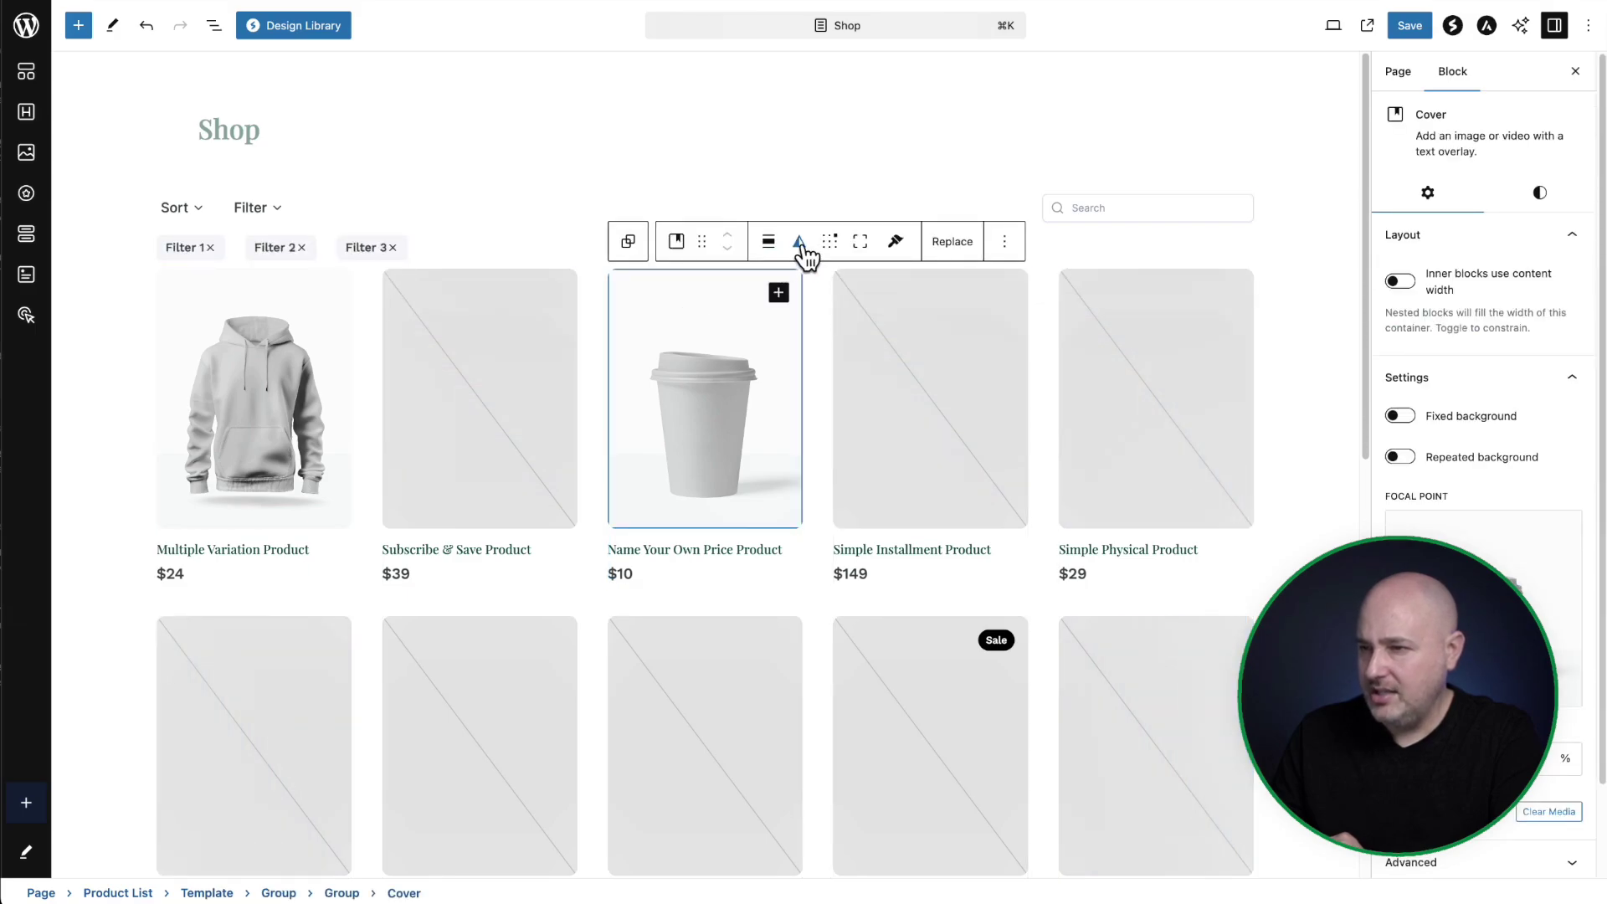
click(800, 242)
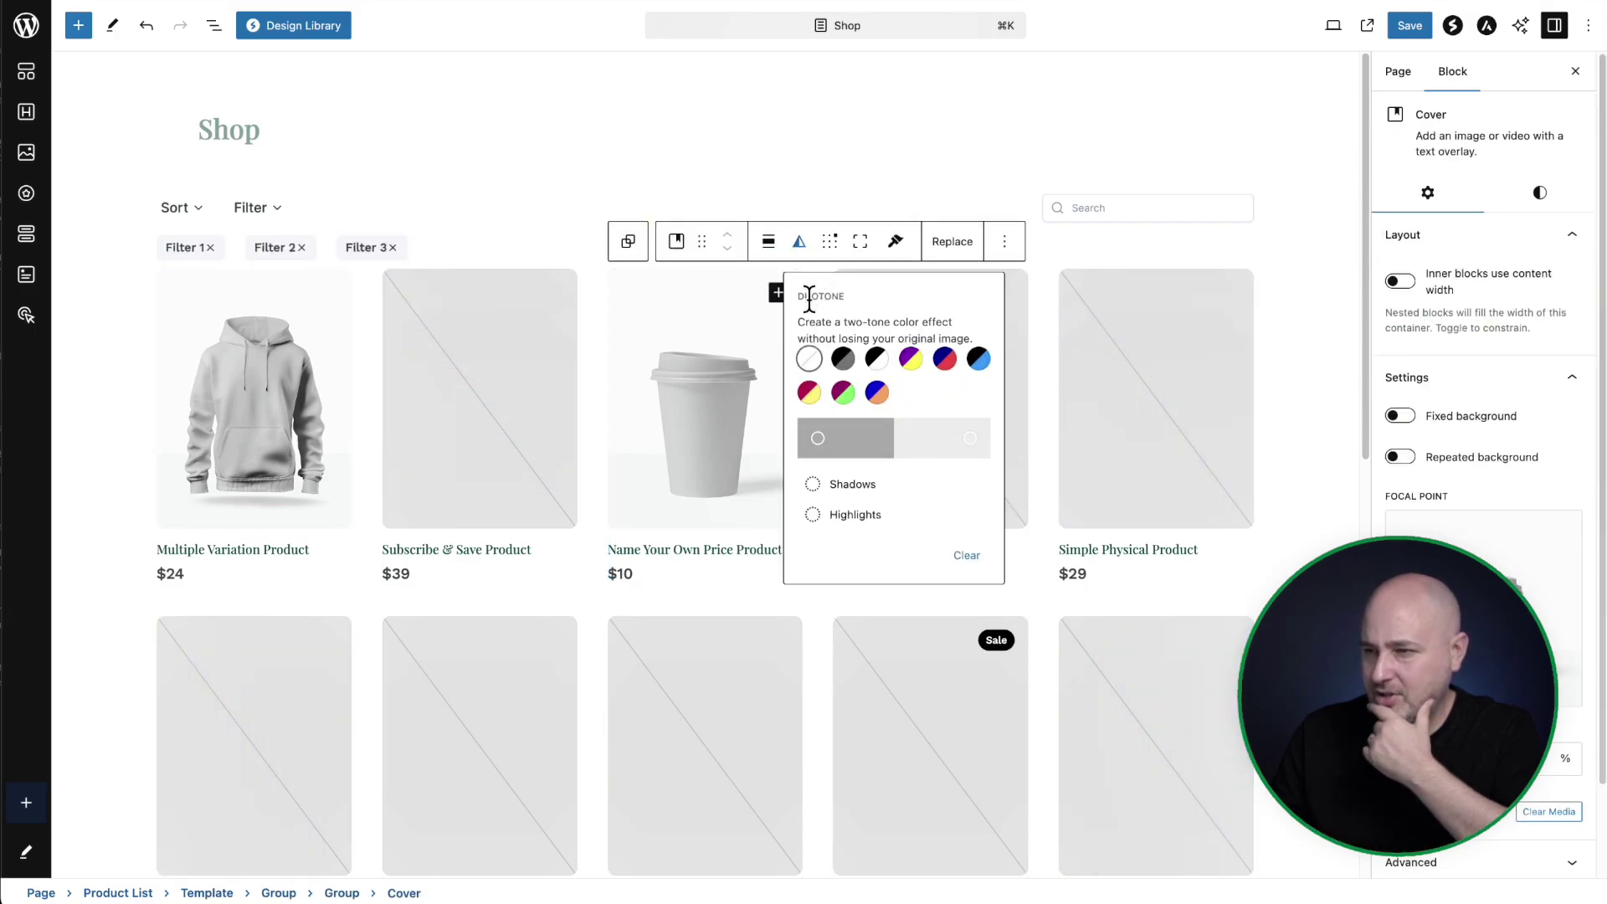
click(911, 360)
click(944, 360)
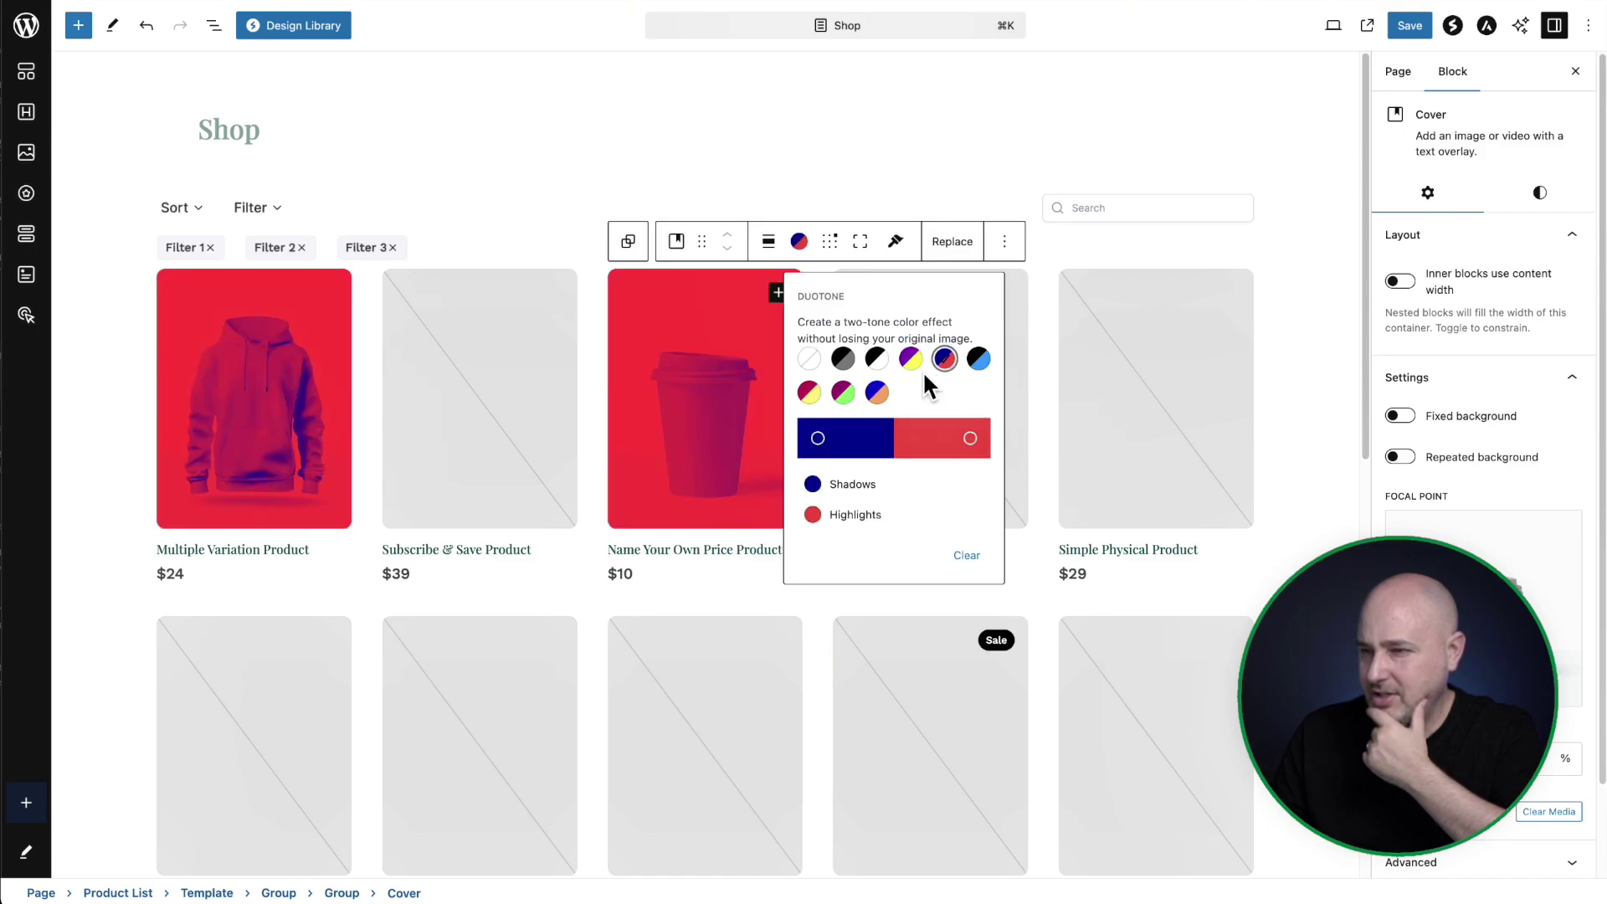
click(875, 392)
click(843, 392)
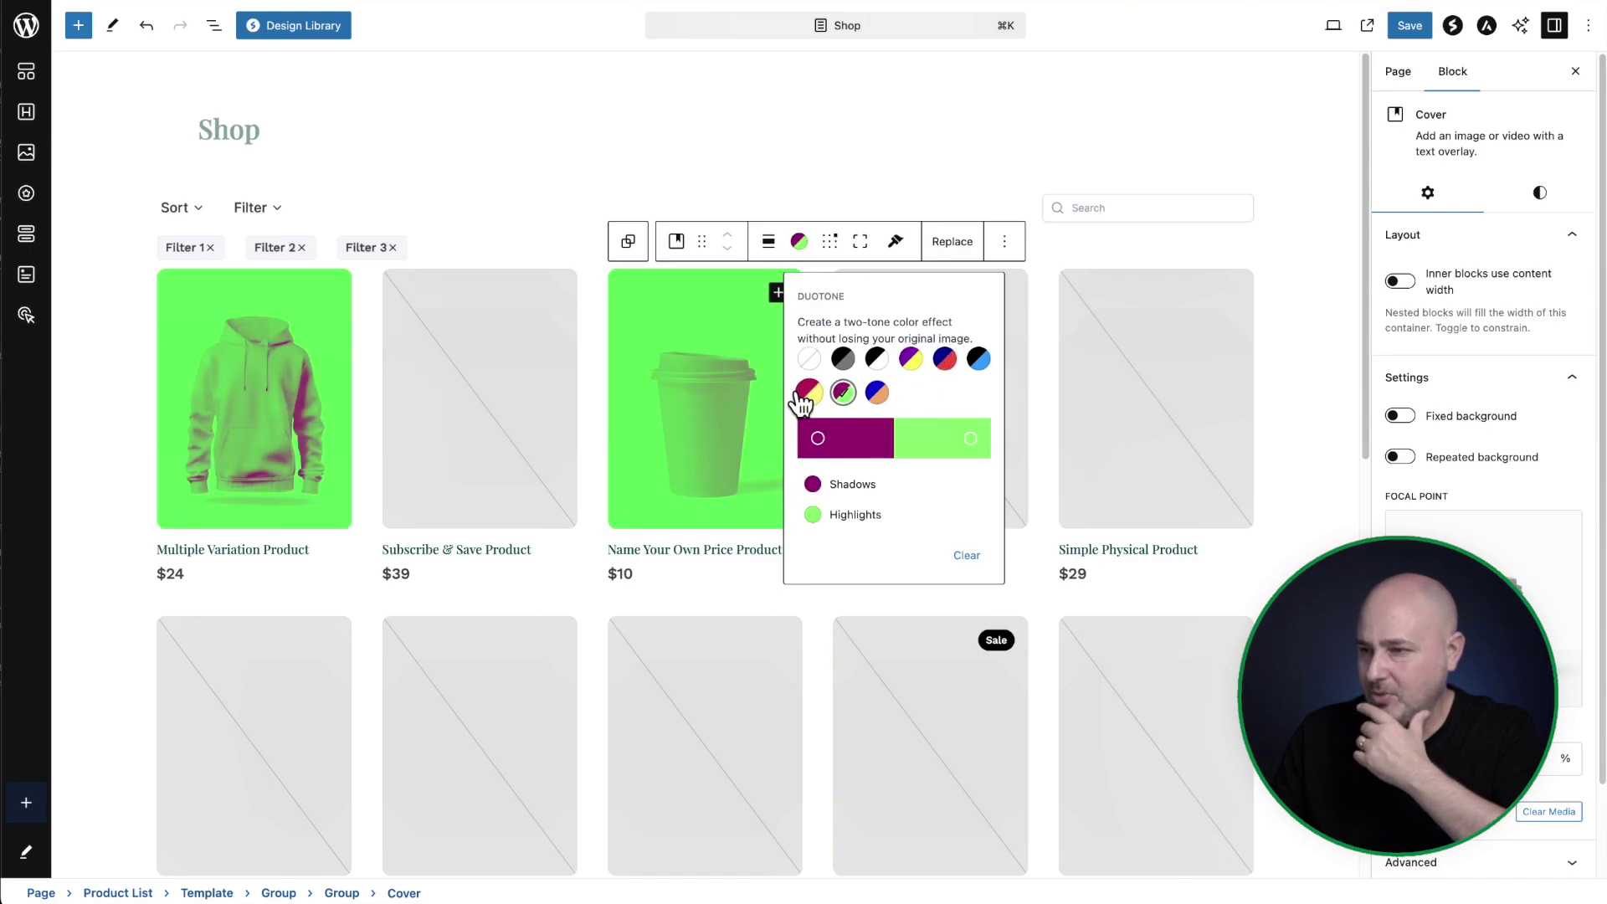
click(810, 392)
click(979, 362)
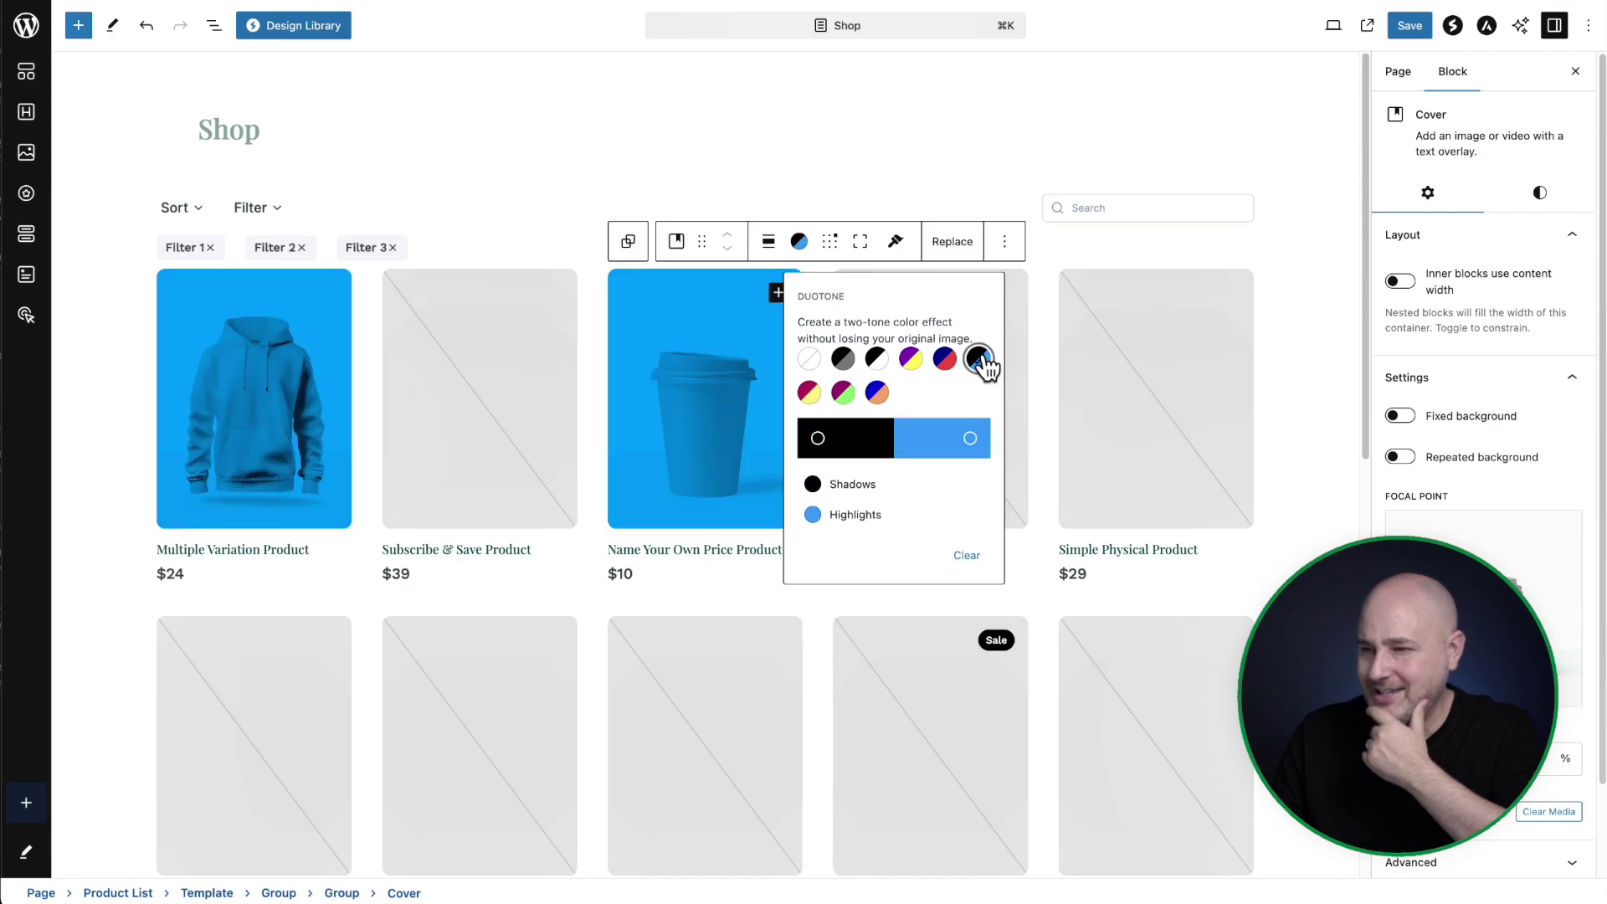
click(758, 163)
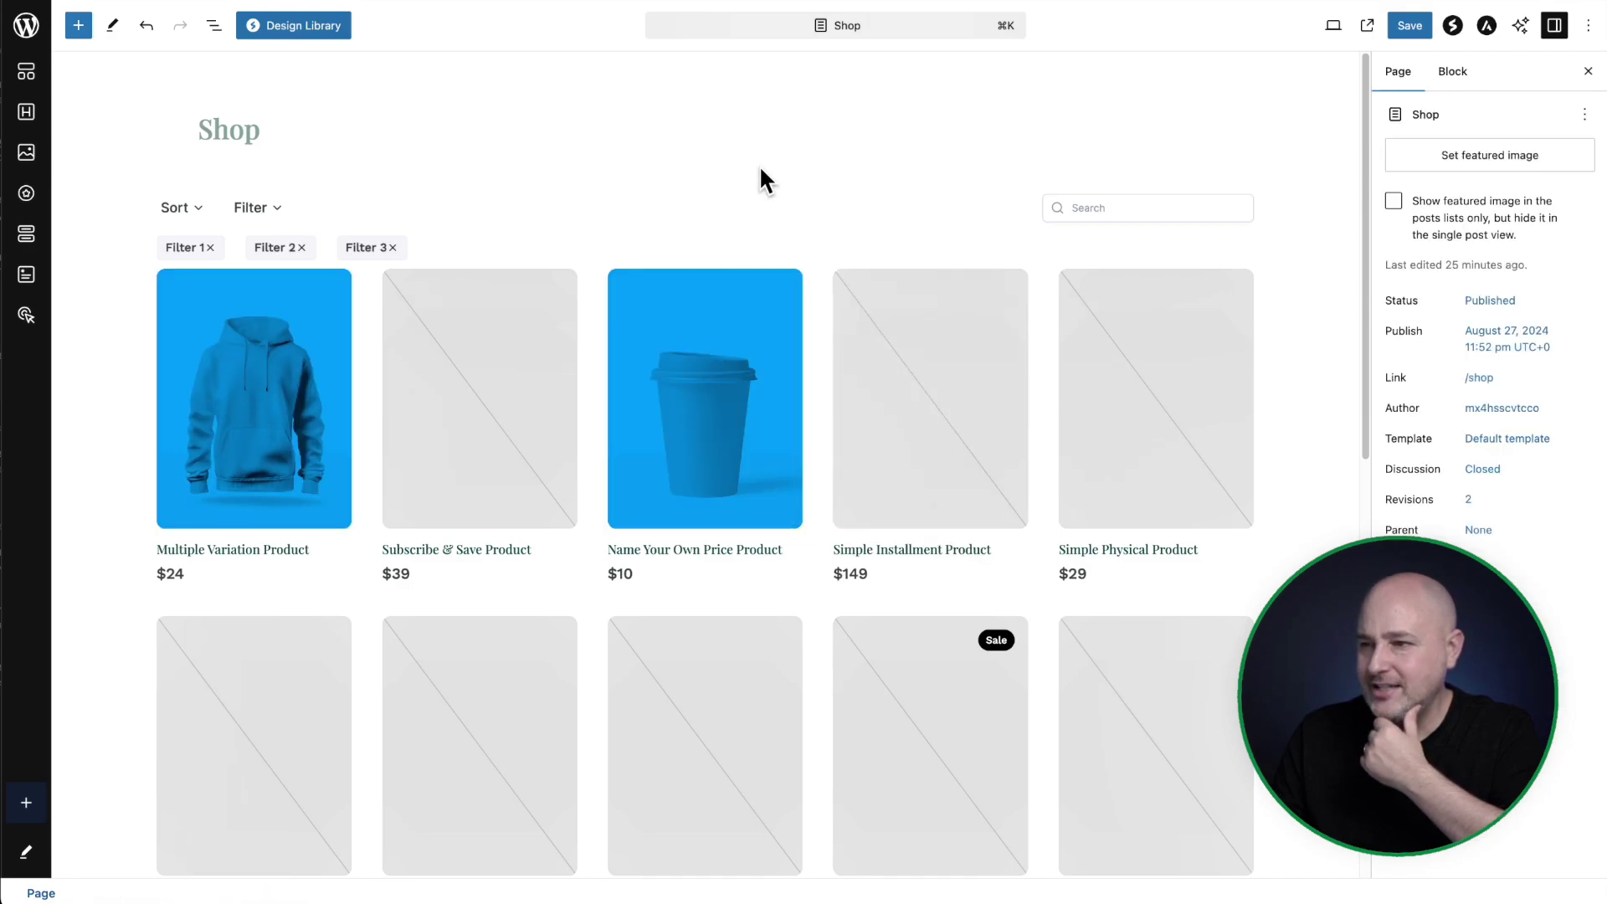